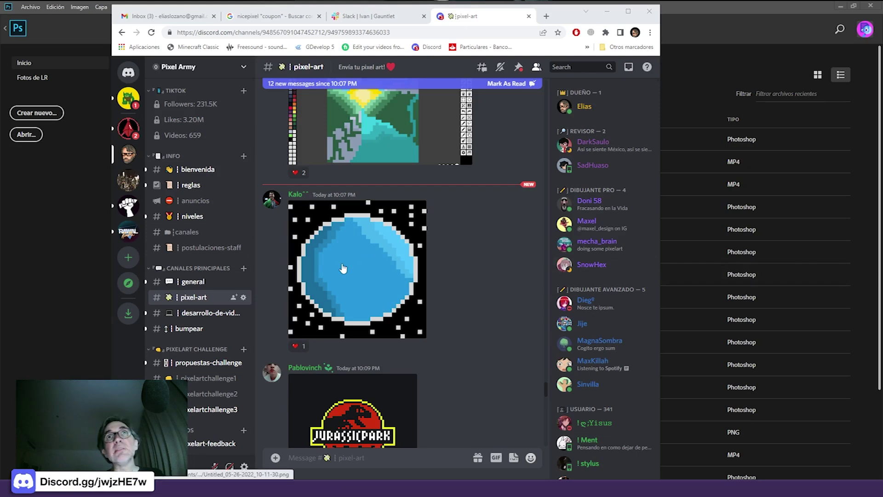
- Copy the follower's blue planet pixel art from Discord and switch to Photoshop
left_click(342, 235)
right_click(379, 237)
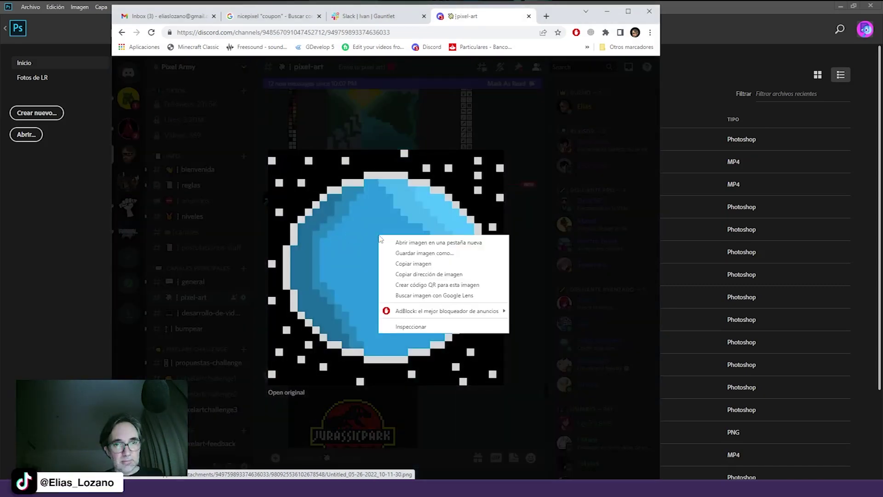
left_click(413, 265)
key("alt+Tab")
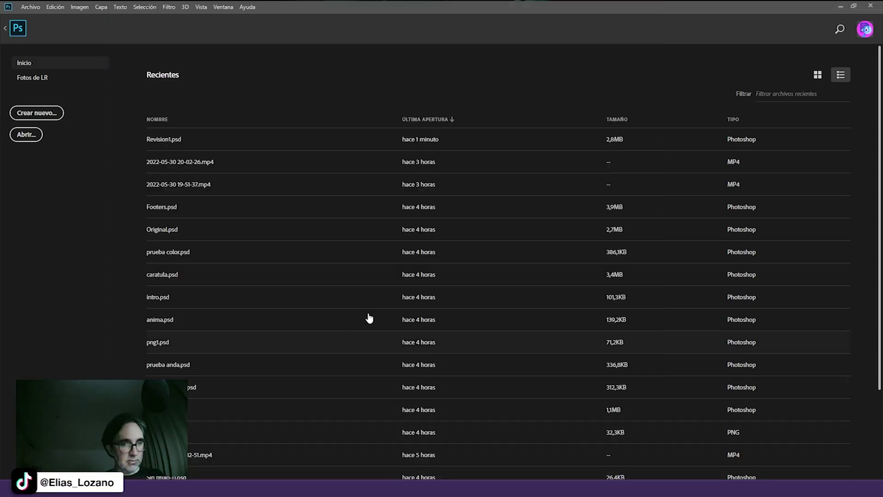
- Create a 512 px clipboard-sized document, paste the planet as Capa 1, and hide the grid
key("ctrl+n")
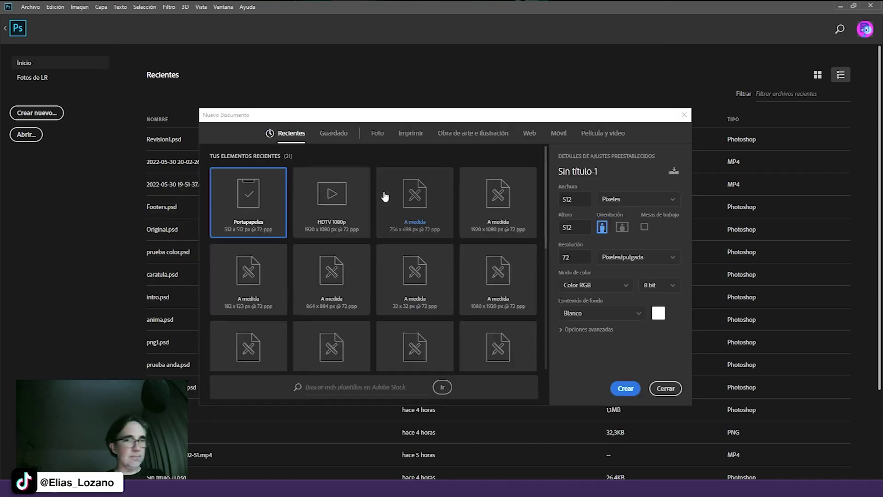
key("Return")
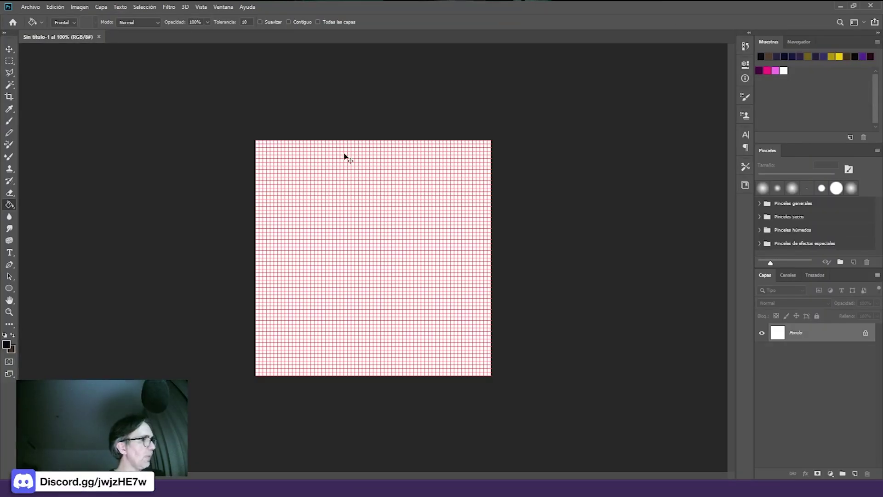
key("ctrl+v")
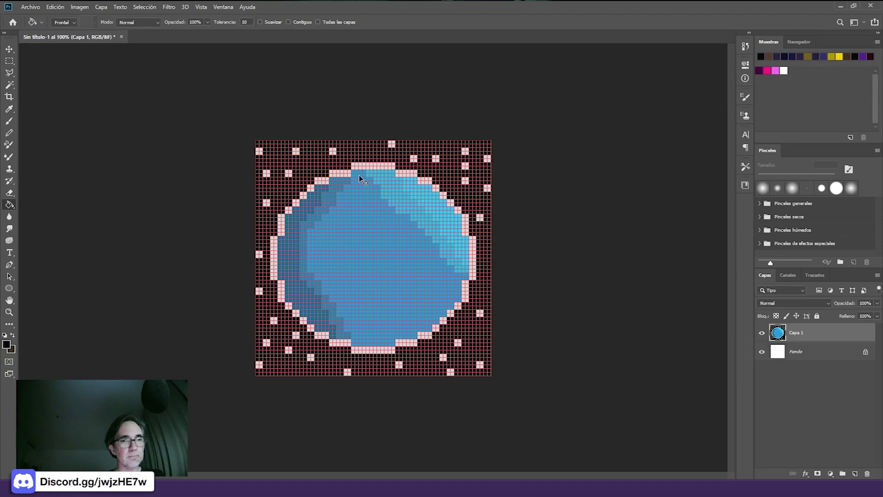
key("ctrl+h")
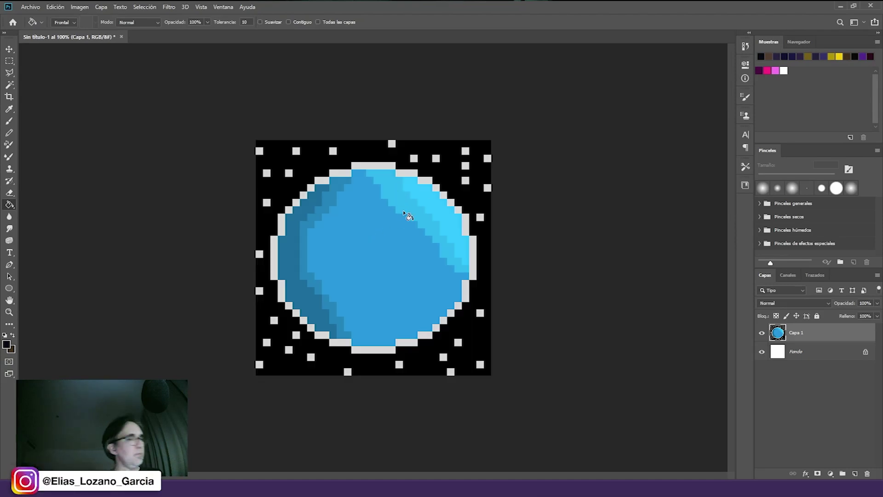
key("f")
left_click_drag(432, 250, 379, 210)
scroll(393, 203, "up", 3)
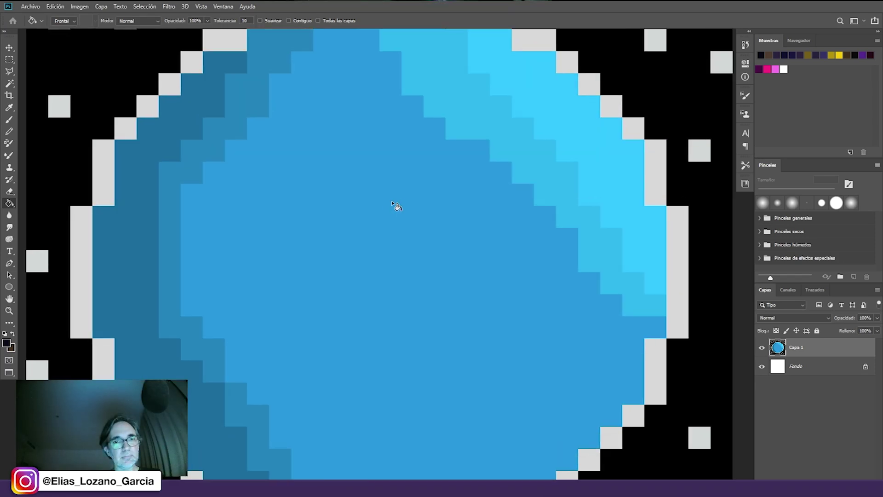
- Zoom in on the stars at upper right and marquee one grey star pixel to measure it
key("m")
left_click(536, 136, "ctrl")
left_click_drag(610, 115, 378, 268)
scroll(453, 170, "up", 1)
left_click_drag(443, 137, 486, 180)
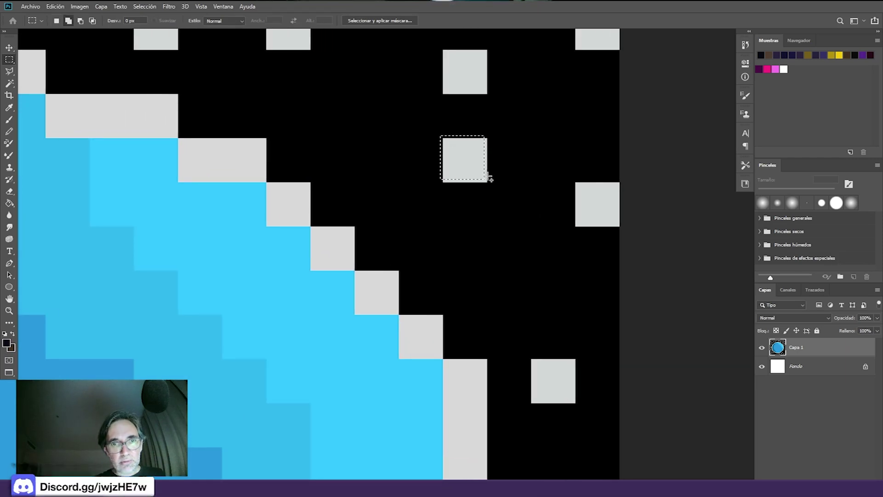
- Shrink the image to 6,25 percent, making the planet 32 × 32 px
left_click(79, 6)
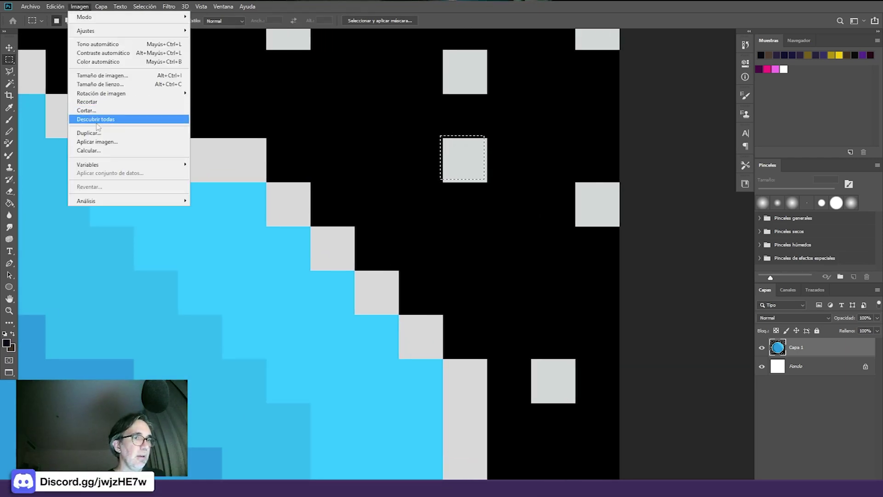
left_click(106, 76)
type("6,25")
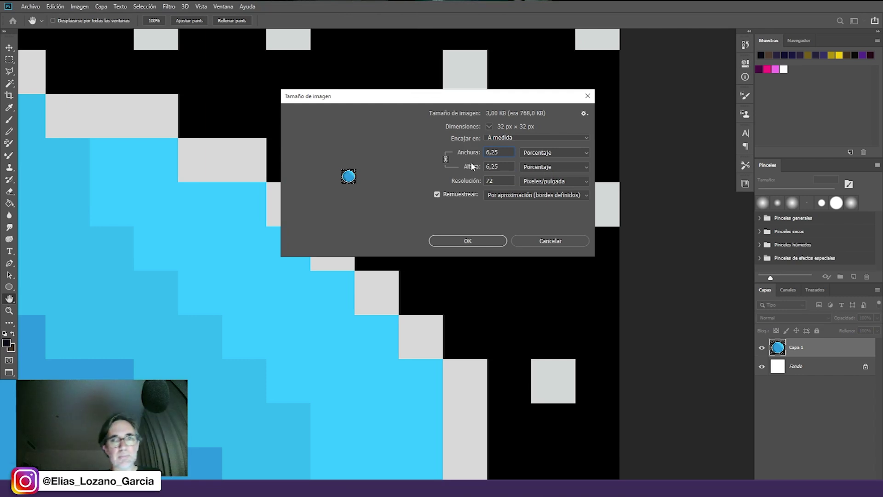
key("Return")
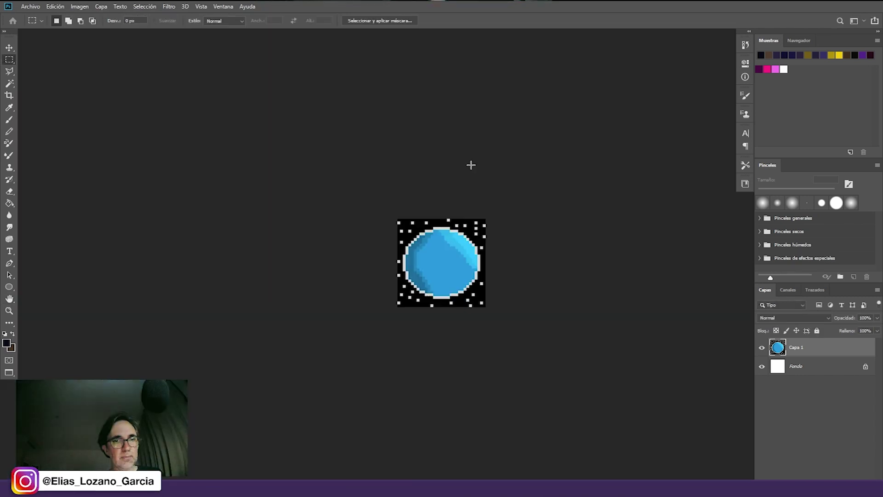
- Zoom in on the shrunken planet and add an empty layer, Capa 2, above it
left_click(468, 258, "ctrl")
left_click(469, 258, "ctrl")
left_click(468, 257, "ctrl")
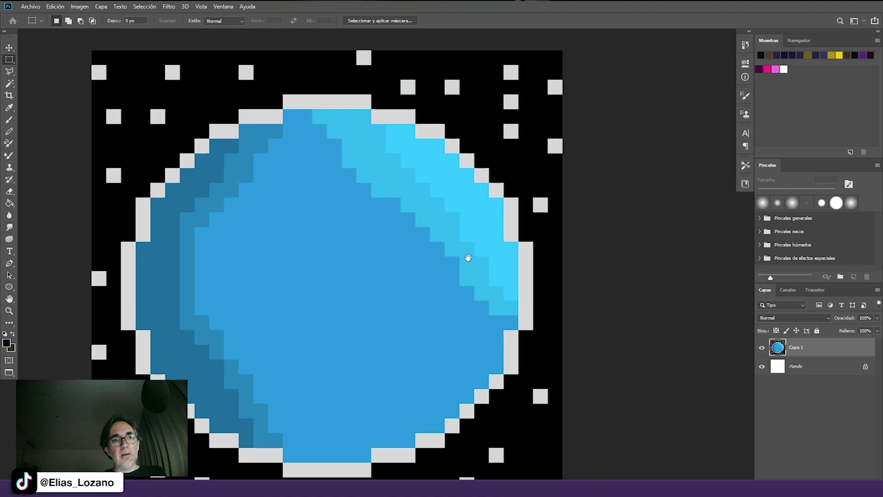
left_click(447, 244, "alt")
left_click_drag(447, 251, 468, 195)
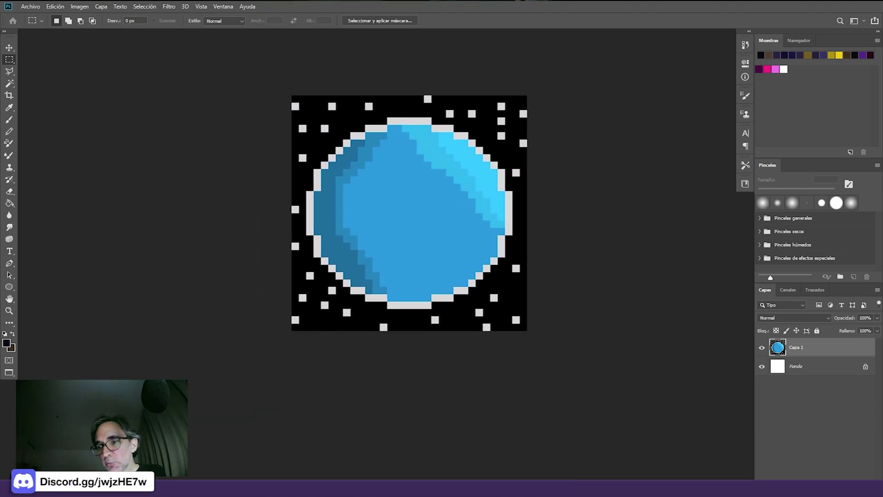
key("ctrl+shift+alt+n")
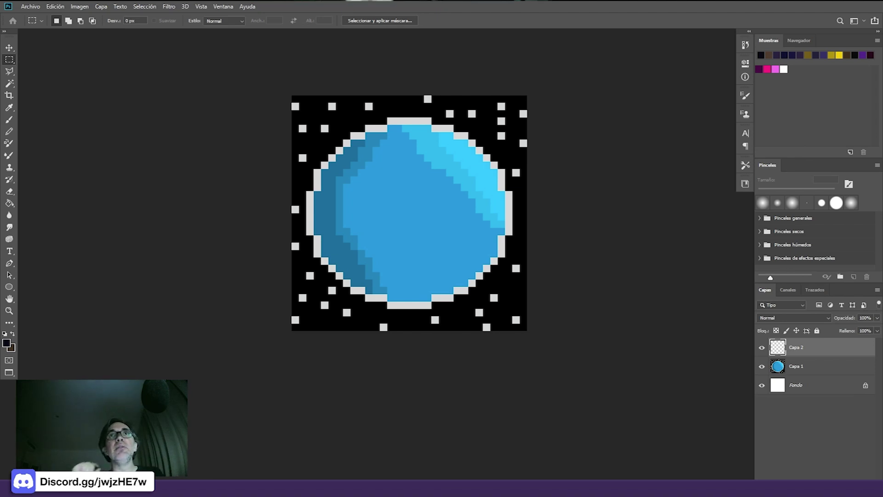
- Paint over the white stars in black with the 1 px Pencil
key("b")
left_click(393, 102, "alt")
mouse_move(394, 103)
left_mouse_down()
mouse_move(295, 155)
mouse_move(318, 99)
mouse_move(310, 88)
mouse_move(285, 187)
mouse_move(301, 294)
mouse_move(307, 261)
mouse_move(332, 288)
mouse_move(304, 311)
mouse_move(356, 330)
mouse_move(470, 320)
mouse_move(411, 327)
mouse_move(454, 325)
mouse_move(493, 291)
mouse_move(515, 319)
mouse_move(528, 253)
mouse_move(517, 159)
mouse_move(440, 100)
mouse_move(477, 99)
mouse_move(457, 122)
mouse_move(522, 93)
mouse_move(486, 109)
mouse_move(512, 135)
left_mouse_up()
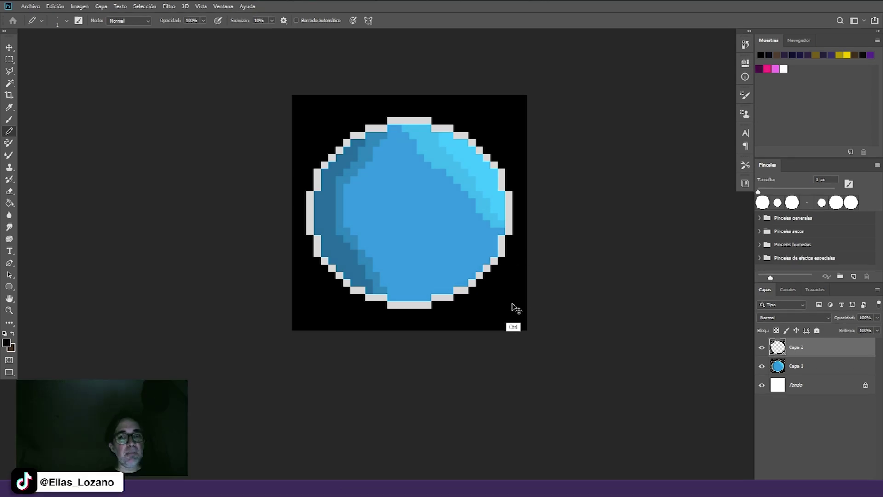
mouse_move(506, 265)
left_mouse_down()
mouse_move(536, 275)
mouse_move(480, 278)
mouse_move(497, 277)
left_mouse_up()
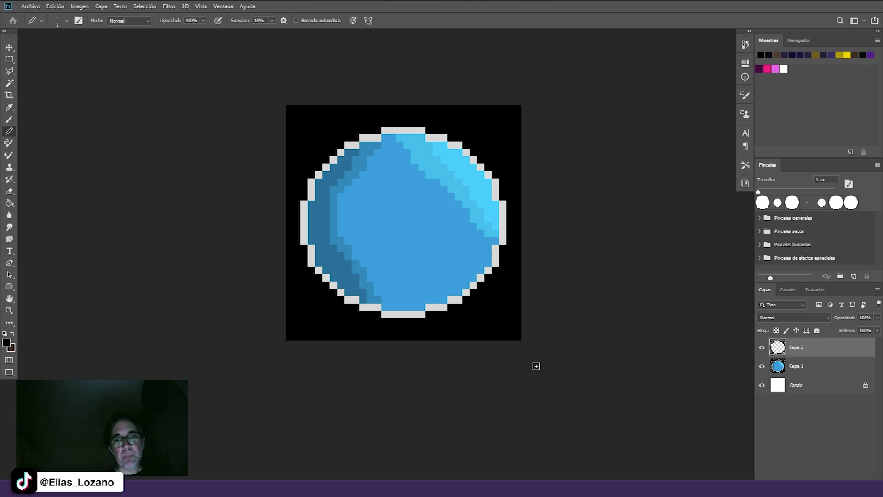
- Sample the rim's light grey and sketch a guide arrow into the planet, undoing a stroke
left_click(494, 182, "alt")
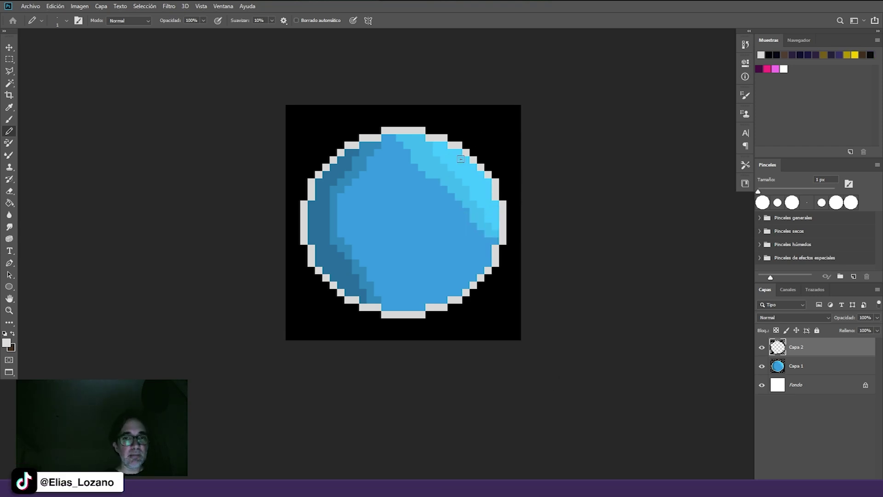
mouse_move(502, 123)
left_mouse_down()
mouse_move(422, 210)
mouse_move(418, 199)
mouse_move(471, 224)
left_mouse_up()
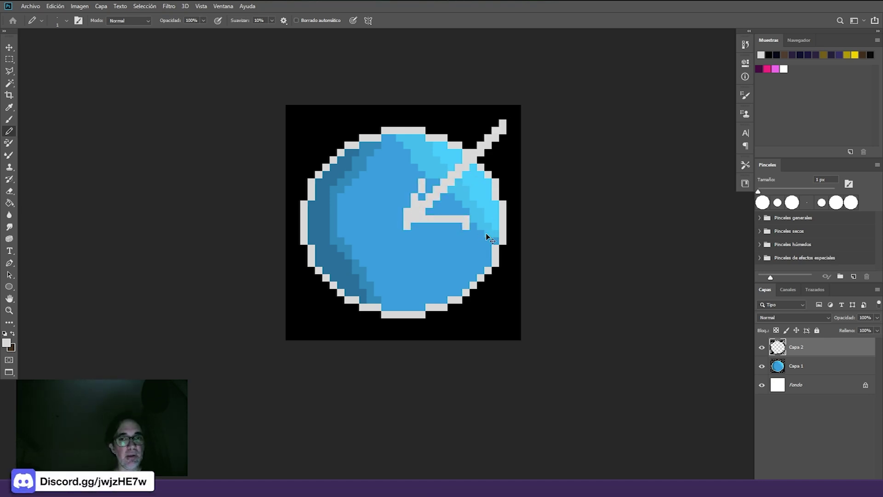
key("ctrl+z")
key("ctrl+z")
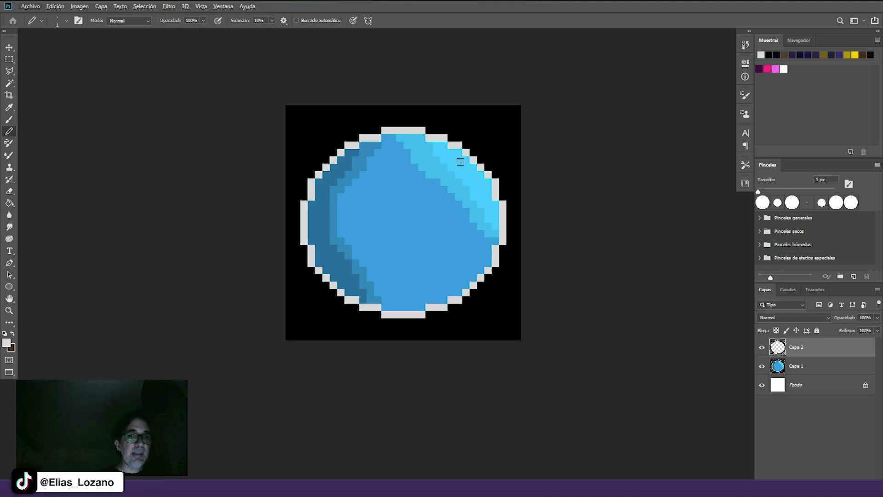
- Sample the planet's cyan and blues into a palette strip at the canvas top-right
left_click(470, 191, "alt")
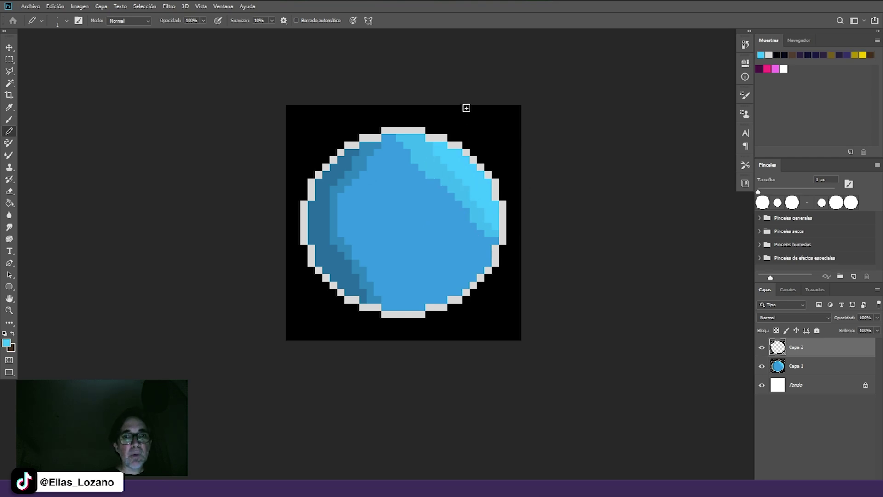
left_click_drag(433, 109, 532, 116)
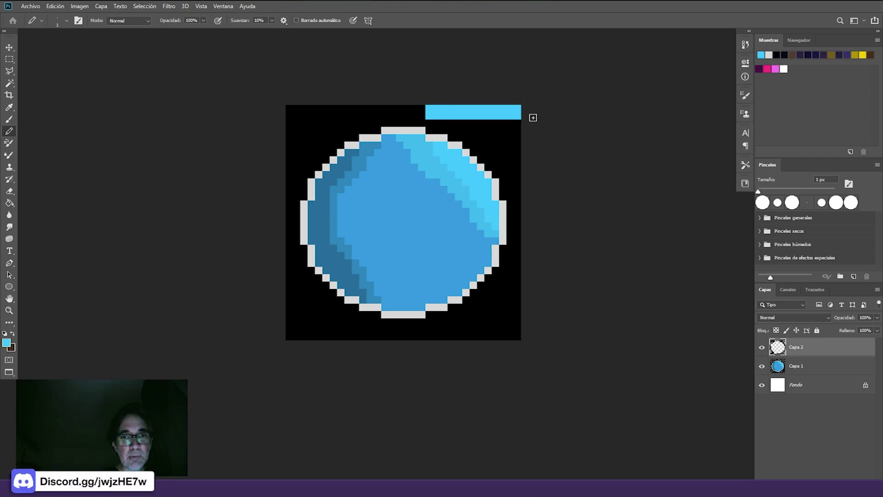
left_click(441, 168, "alt")
mouse_move(446, 111)
left_mouse_down()
mouse_move(499, 114)
mouse_move(468, 109)
left_mouse_up()
left_click(450, 146, "alt")
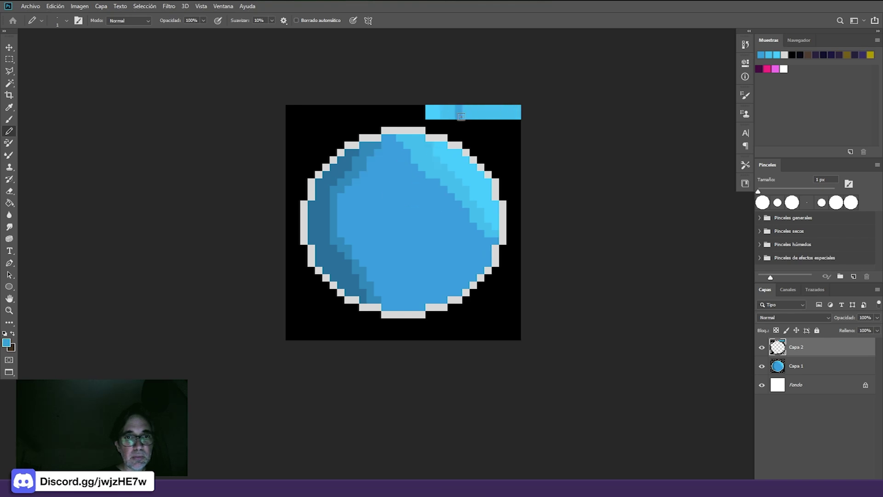
mouse_move(460, 116)
left_mouse_down()
mouse_move(522, 111)
mouse_move(466, 109)
mouse_move(516, 109)
mouse_move(497, 108)
left_mouse_up()
left_click(368, 161, "alt")
left_click(336, 172, "alt")
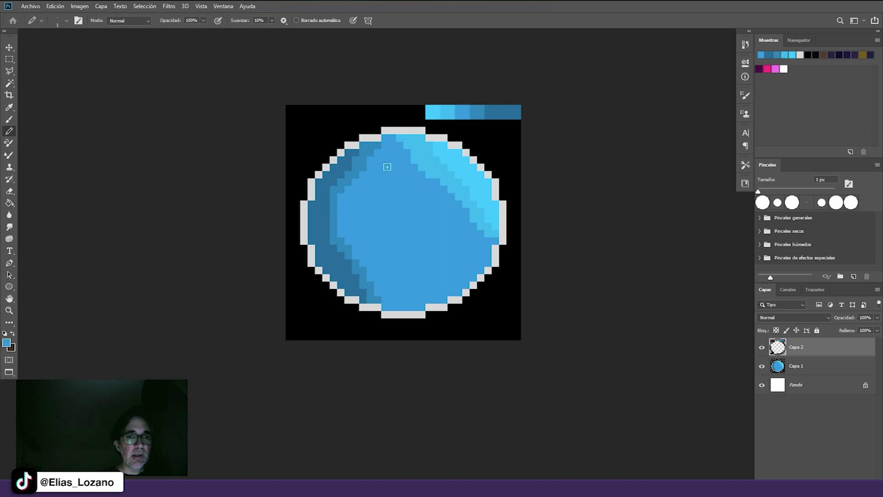
- Paint over the upper-left shading and right-side highlights in mid-blue
mouse_move(377, 147)
left_mouse_down()
mouse_move(319, 186)
mouse_move(316, 248)
mouse_move(335, 277)
mouse_move(368, 295)
mouse_move(326, 189)
mouse_move(332, 202)
mouse_move(317, 227)
mouse_move(341, 239)
mouse_move(371, 288)
mouse_move(432, 274)
left_mouse_up()
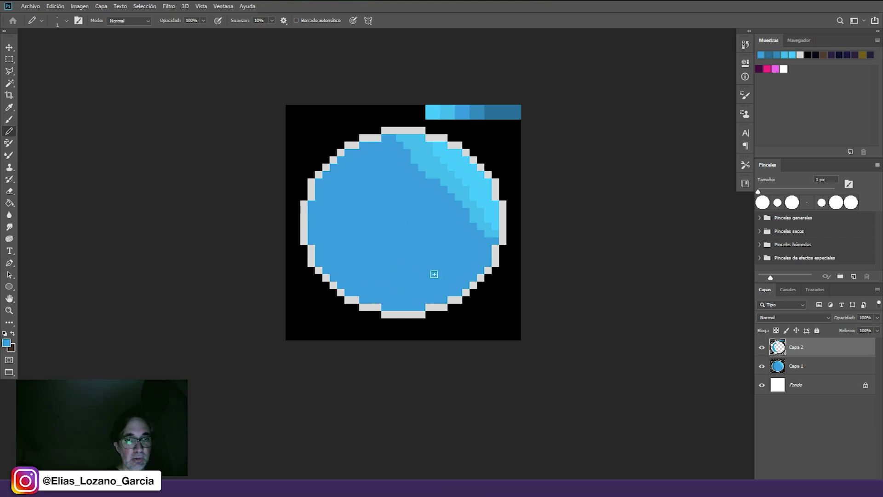
left_click_drag(487, 242, 491, 186)
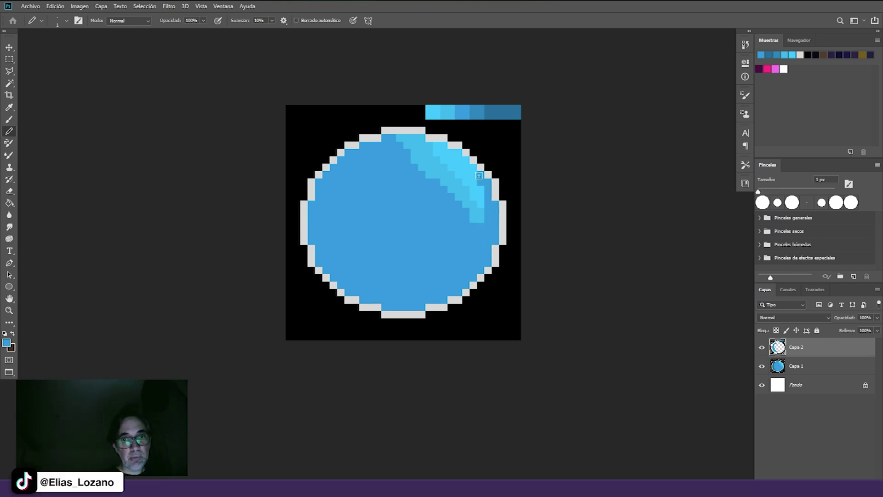
mouse_move(436, 148)
left_mouse_down()
mouse_move(397, 142)
mouse_move(411, 167)
mouse_move(474, 187)
mouse_move(481, 213)
mouse_move(466, 227)
left_mouse_up()
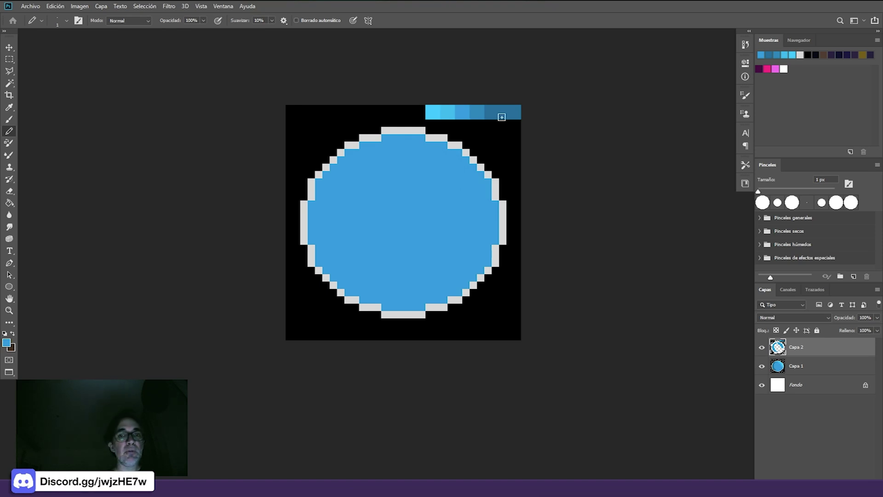
- Shade the planet's left side dark blue from the palette strip, undoing a jagged stray line
left_click(469, 108, "alt")
left_click(463, 112, "alt")
left_click(493, 108, "alt")
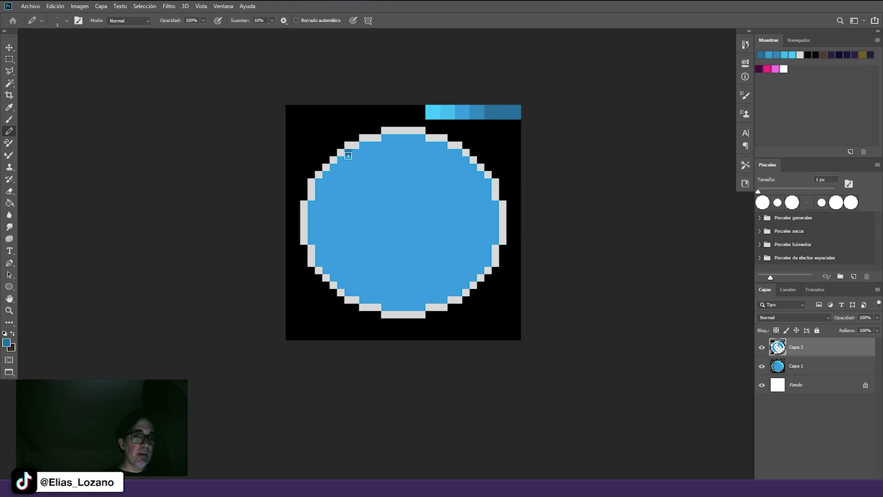
mouse_move(358, 153)
left_mouse_down()
mouse_move(331, 200)
mouse_move(342, 266)
mouse_move(393, 305)
mouse_move(440, 301)
mouse_move(377, 293)
mouse_move(333, 219)
left_mouse_up()
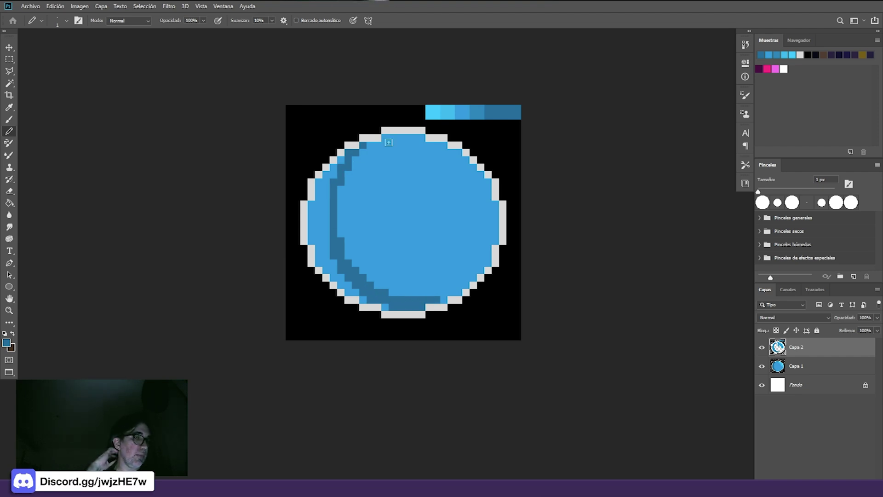
mouse_move(344, 155)
left_mouse_down()
mouse_move(313, 202)
mouse_move(326, 221)
mouse_move(322, 251)
mouse_move(326, 238)
left_mouse_up()
left_click_drag(364, 148, 413, 307)
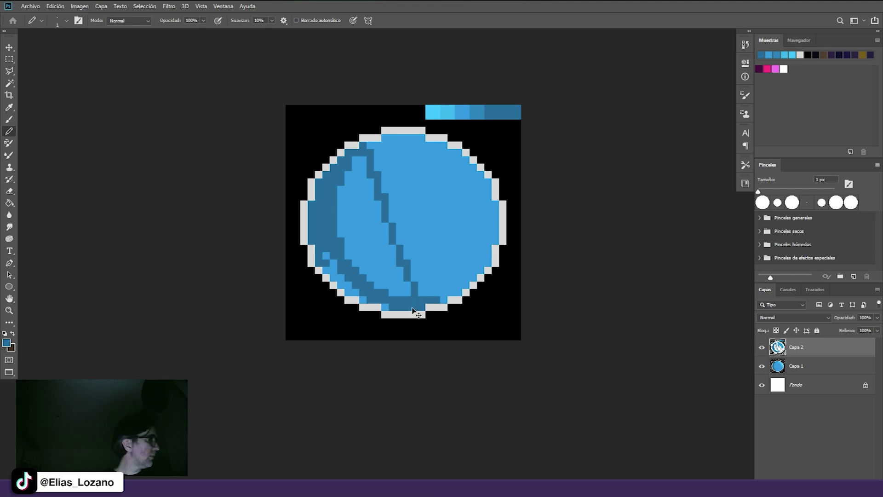
key("ctrl+z")
mouse_move(356, 156)
left_mouse_down()
mouse_move(341, 204)
mouse_move(349, 254)
mouse_move(383, 290)
mouse_move(330, 257)
mouse_move(332, 270)
mouse_move(362, 296)
mouse_move(391, 304)
mouse_move(443, 300)
left_mouse_up()
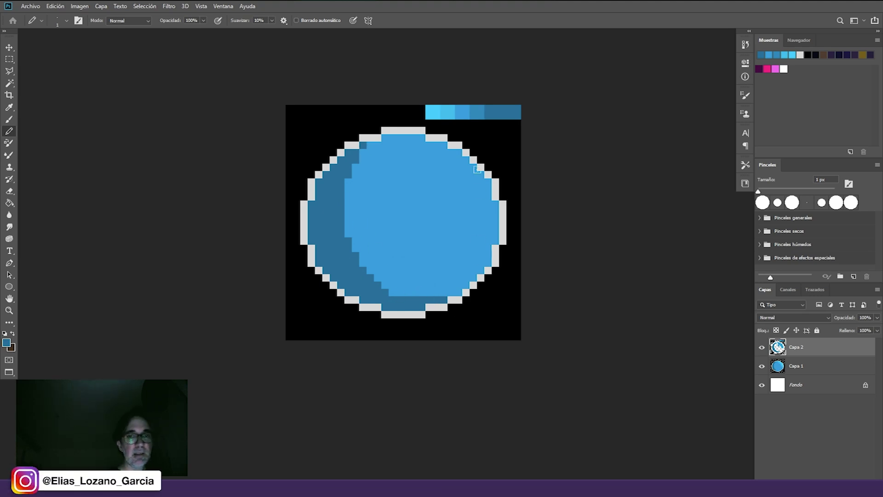
- Add a medium-blue band and a darker inner band, then lighten the lower-right shading
mouse_move(366, 155)
left_mouse_down()
mouse_move(349, 204)
mouse_move(352, 235)
mouse_move(381, 279)
mouse_move(424, 294)
left_mouse_up()
mouse_move(458, 290)
left_mouse_down()
mouse_move(373, 244)
mouse_move(368, 146)
mouse_move(404, 136)
mouse_move(359, 232)
mouse_move(386, 270)
mouse_move(439, 276)
left_mouse_up()
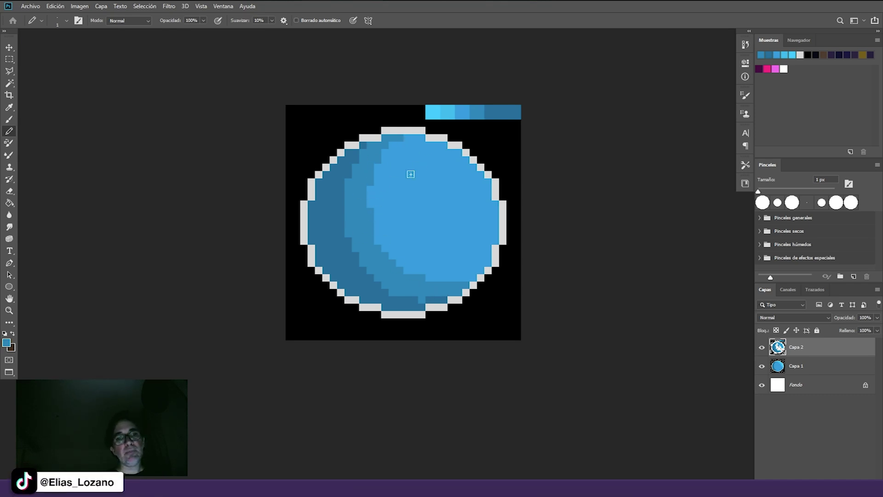
left_click_drag(464, 282, 429, 300)
left_click_drag(454, 284, 444, 289)
- Resample the dark blue and extend the dark shading across the disc to the lower right
left_click(424, 289, "alt")
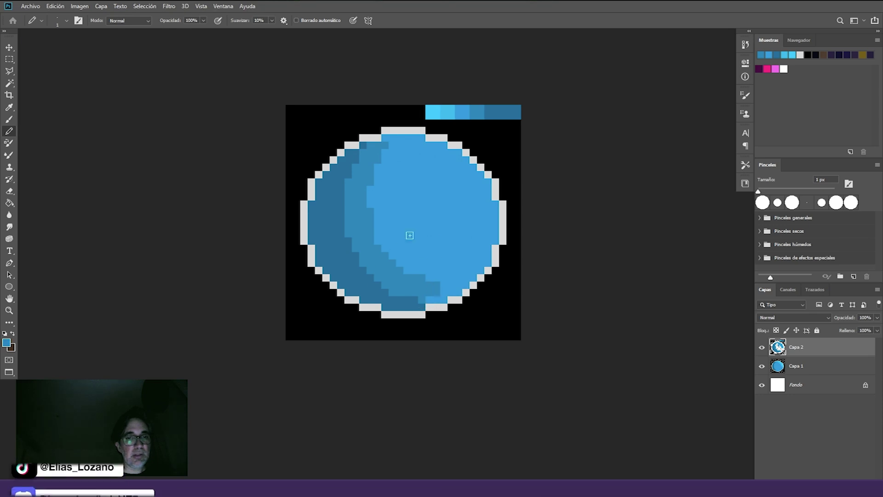
left_click(366, 149, "alt")
mouse_move(385, 143)
left_mouse_down()
mouse_move(414, 154)
mouse_move(459, 205)
mouse_move(459, 271)
mouse_move(434, 303)
mouse_move(409, 286)
mouse_move(442, 244)
mouse_move(440, 208)
mouse_move(367, 208)
mouse_move(398, 169)
mouse_move(381, 163)
mouse_move(389, 149)
mouse_move(451, 205)
mouse_move(404, 225)
mouse_move(377, 178)
mouse_move(371, 206)
mouse_move(401, 167)
mouse_move(398, 214)
mouse_move(439, 206)
mouse_move(387, 241)
mouse_move(405, 229)
mouse_move(423, 253)
mouse_move(454, 214)
mouse_move(411, 236)
mouse_move(416, 210)
left_mouse_up()
left_click(347, 219, "alt")
mouse_move(355, 160)
left_mouse_down()
mouse_move(387, 157)
mouse_move(437, 193)
mouse_move(450, 258)
mouse_move(418, 302)
mouse_move(420, 290)
left_mouse_up()
mouse_move(422, 252)
left_mouse_down()
mouse_move(438, 260)
mouse_move(398, 286)
mouse_move(402, 230)
mouse_move(357, 178)
mouse_move(430, 229)
left_mouse_up()
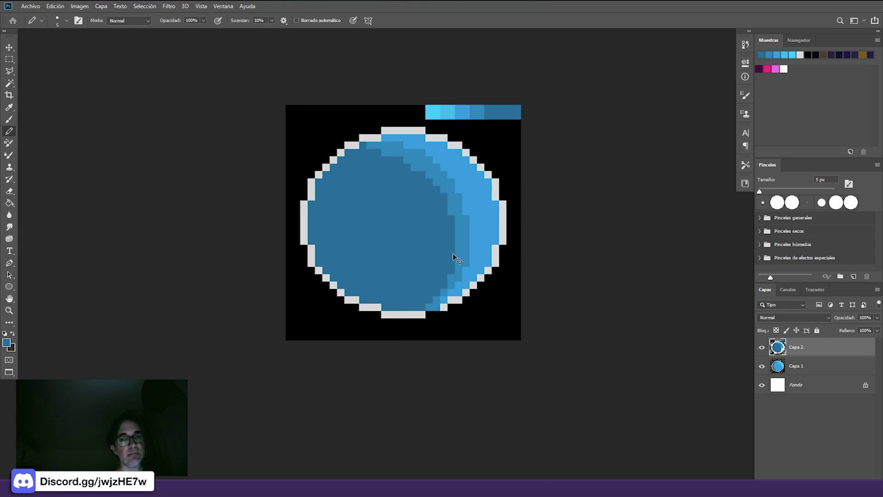
- Back at a 1 px pencil, paint lighter and mid blue along the dark area's edges
left_click_drag(429, 210, 338, 237)
left_click(396, 148, "alt")
mouse_move(351, 154)
left_mouse_down()
mouse_move(320, 202)
mouse_move(312, 237)
mouse_move(324, 259)
mouse_move(342, 272)
mouse_move(352, 296)
mouse_move(442, 306)
left_mouse_up()
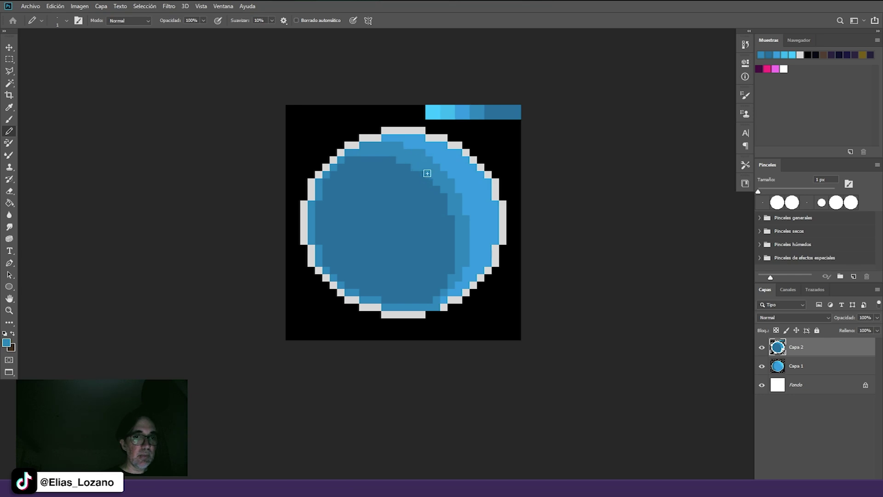
mouse_move(431, 182)
left_mouse_down()
mouse_move(448, 198)
mouse_move(452, 235)
left_mouse_up()
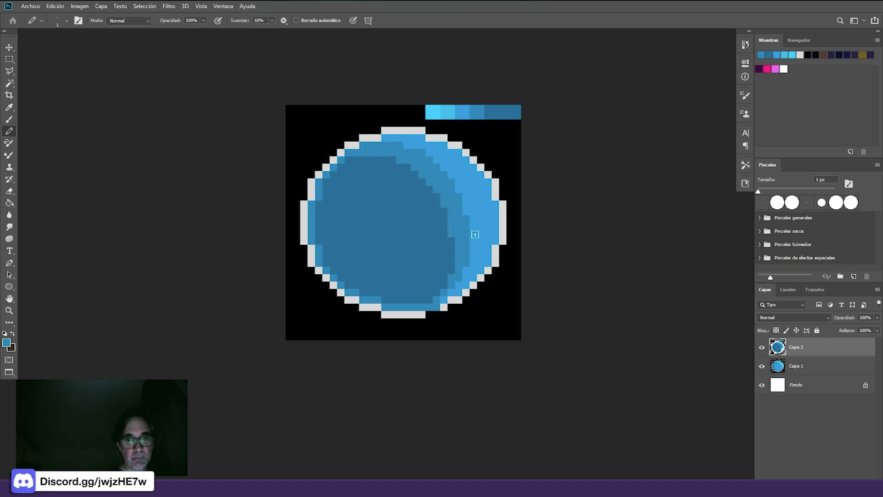
- Paint light and lightest cyan highlights along the planet's top and right rim
left_click(447, 110, "alt")
left_click_drag(422, 138, 408, 138)
left_click(459, 153)
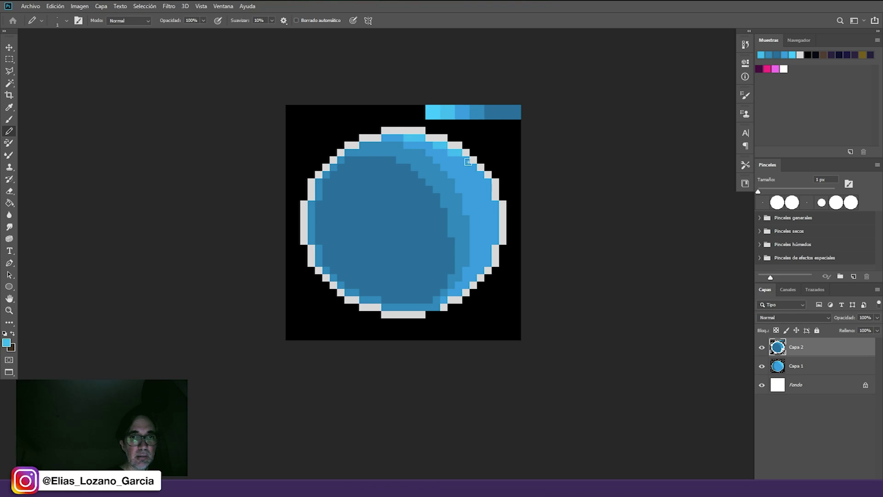
mouse_move(477, 179)
left_mouse_down()
mouse_move(481, 204)
mouse_move(486, 190)
mouse_move(494, 207)
mouse_move(485, 263)
left_mouse_up()
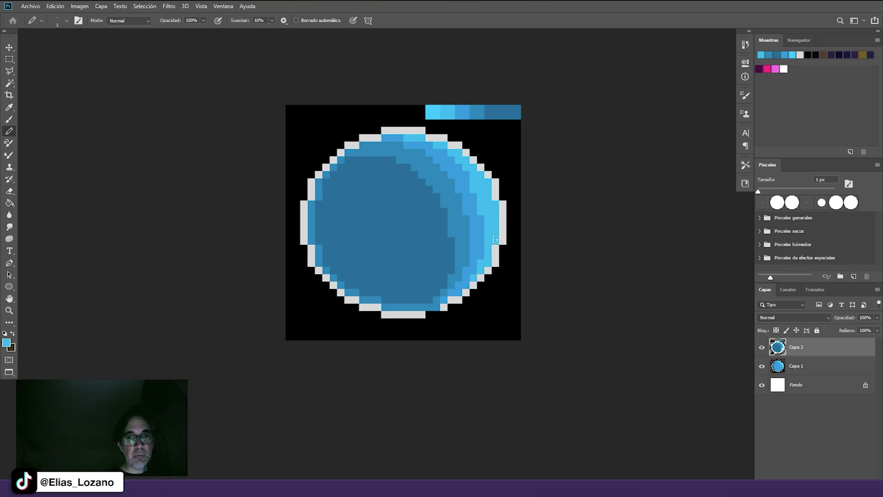
left_click(433, 111, "alt")
left_click_drag(460, 153, 468, 161)
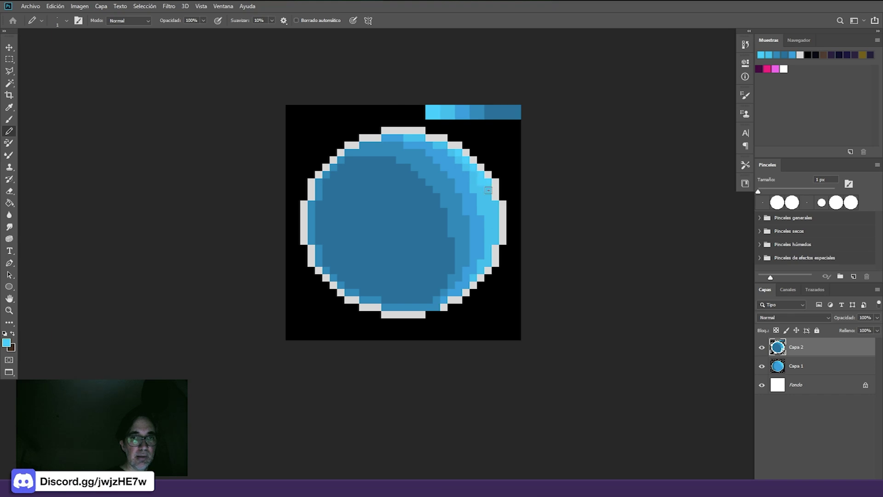
left_click_drag(493, 204, 494, 220)
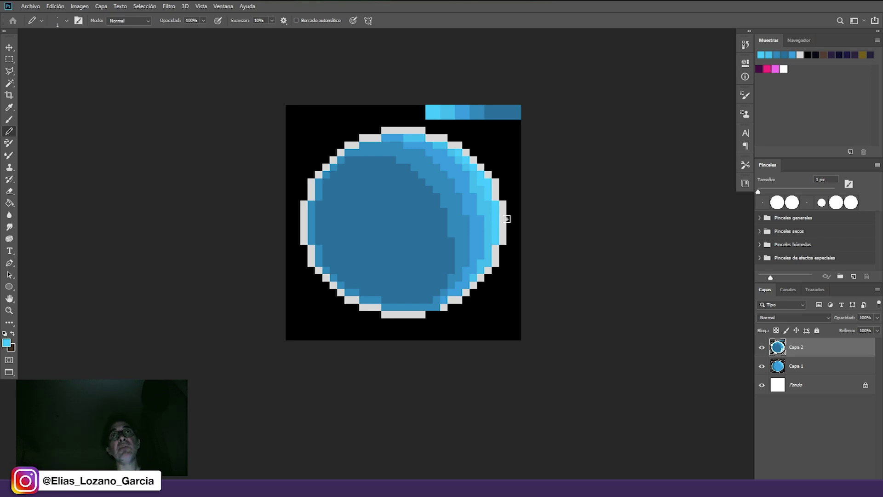
- Toggle Capa 2's visibility to compare the shading before and after
left_click(762, 348)
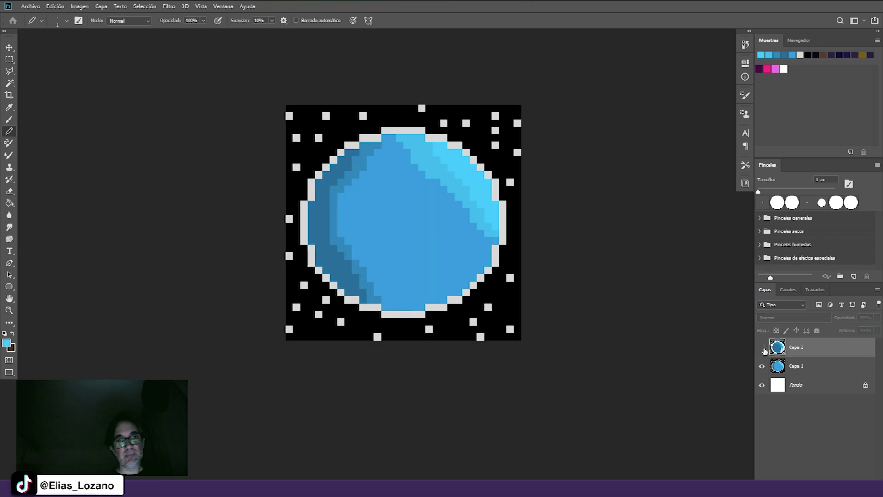
left_click(763, 349)
left_click(763, 349)
left_click(762, 349)
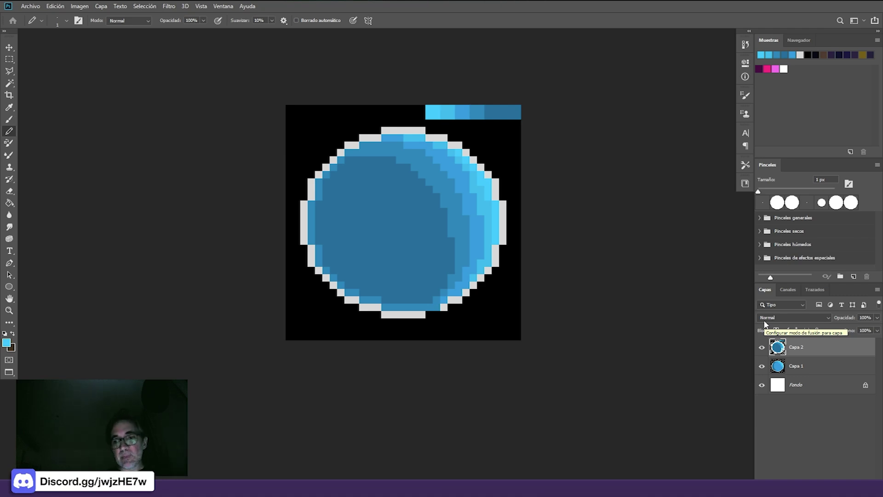
- On a new layer, Capa 3, pencil a lighter blue patch on the planet's lower interior
key("ctrl+shift+alt+n")
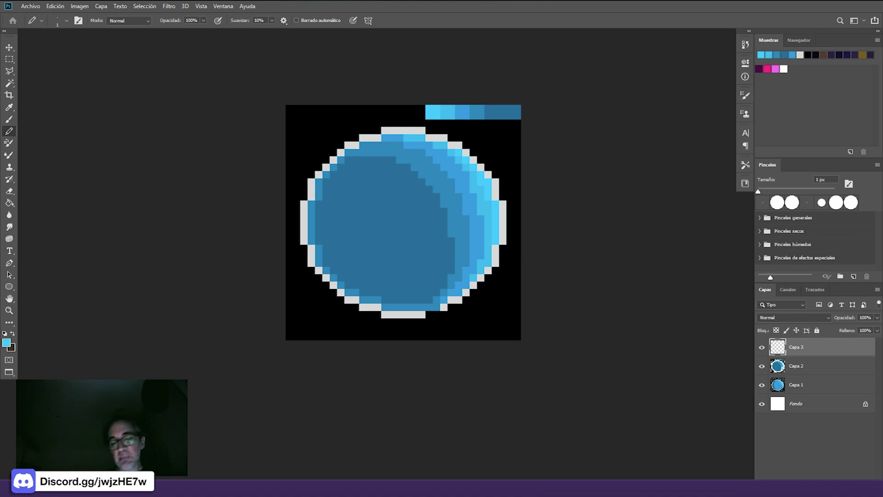
left_click(446, 184, "alt")
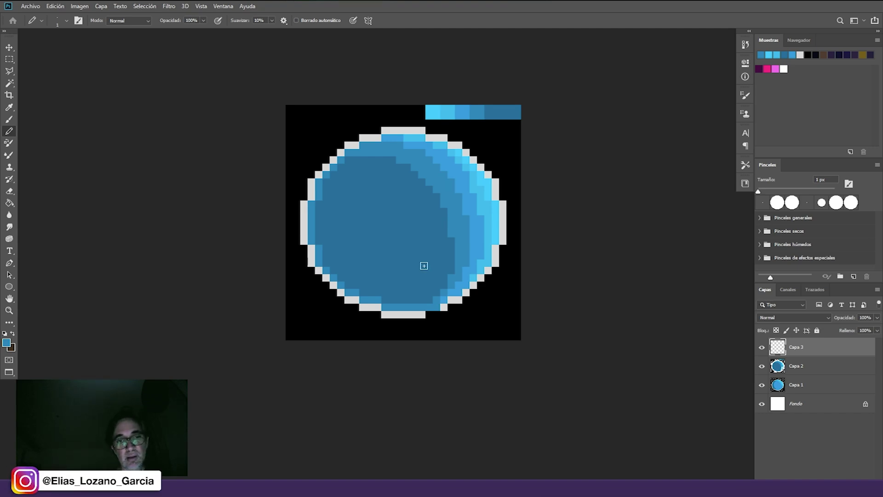
mouse_move(422, 271)
left_mouse_down()
mouse_move(424, 279)
mouse_move(430, 263)
mouse_move(426, 276)
left_mouse_up()
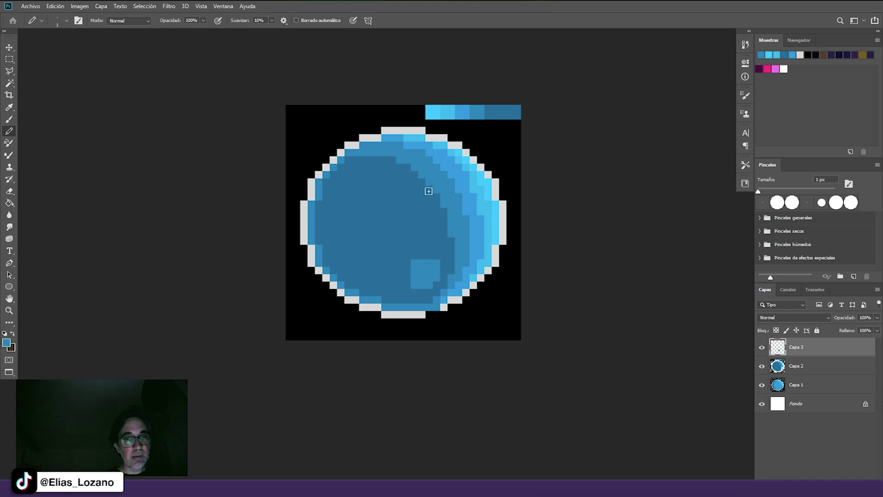
left_click_drag(425, 256, 407, 276)
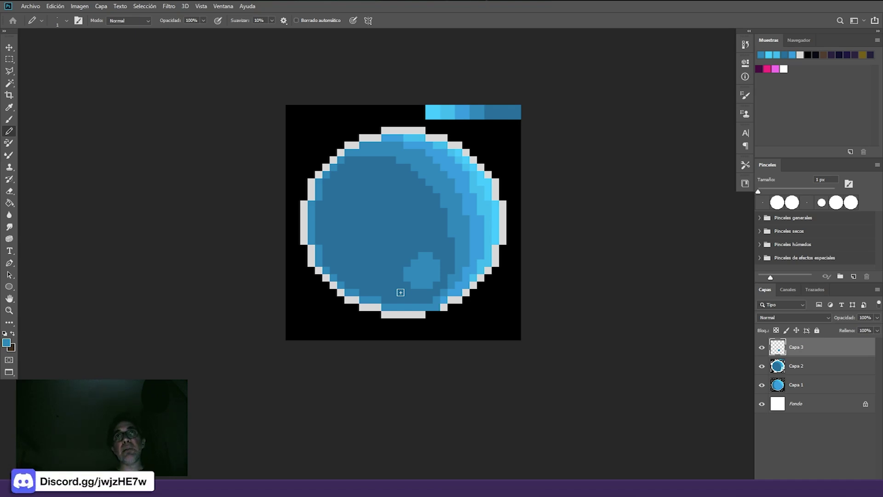
- Set the foreground colour to red and scribble a red block near the planet's top
left_click(433, 197, "alt")
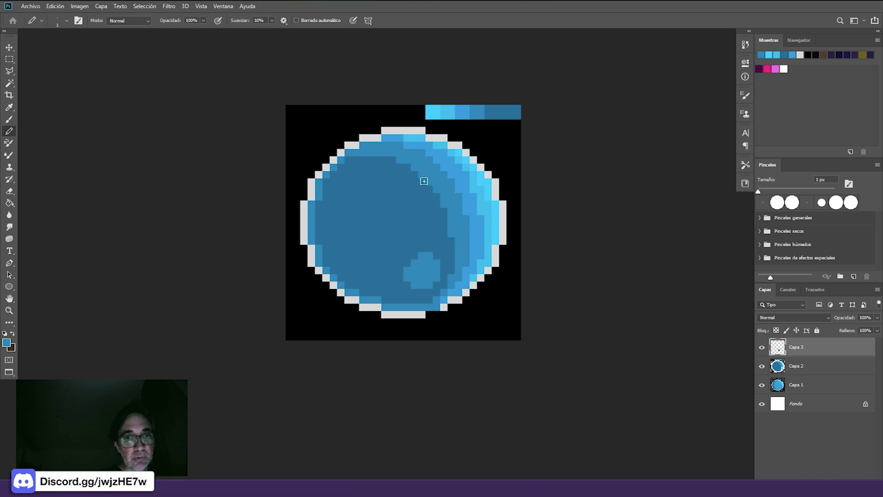
left_click(12, 334)
left_click(12, 334)
left_click(7, 344)
left_click_drag(552, 380, 575, 329)
left_click(584, 434)
left_click(668, 316)
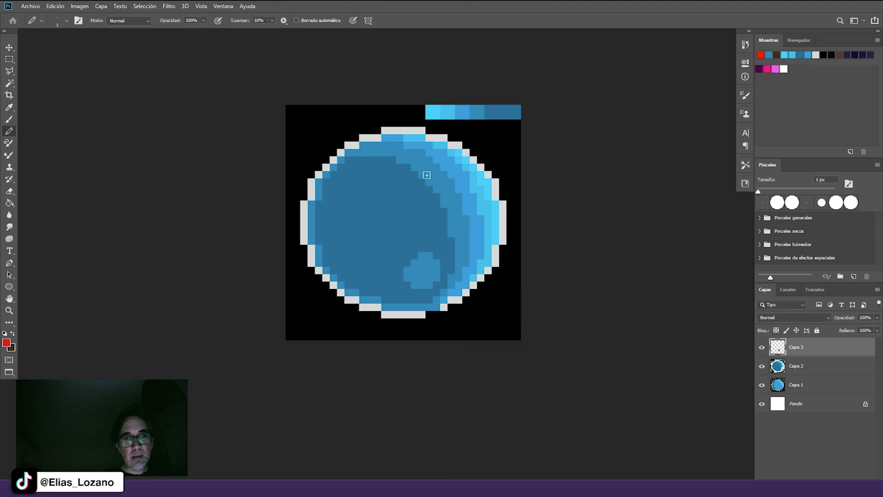
mouse_move(426, 170)
left_mouse_down()
mouse_move(415, 189)
mouse_move(430, 190)
mouse_move(434, 174)
mouse_move(422, 195)
mouse_move(429, 212)
left_mouse_up()
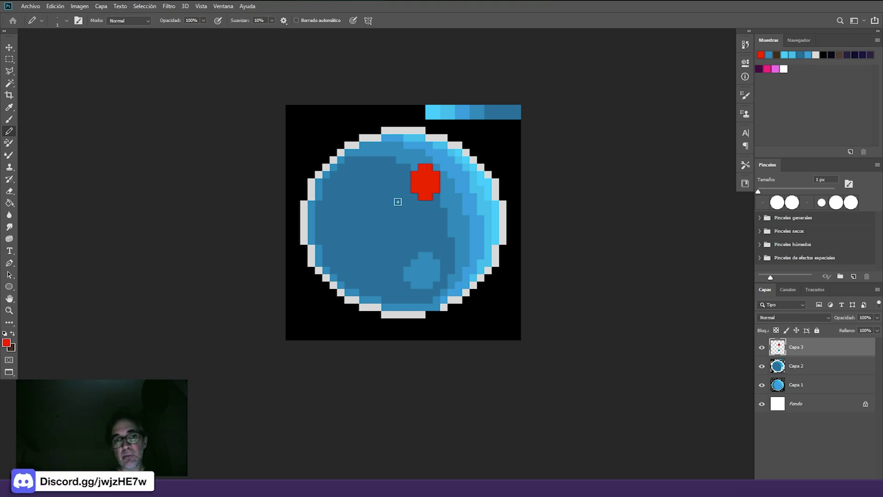
- Paint over the red block on Capa 3 in sampled blue, toggling the layer to compare
left_click(417, 275, "alt")
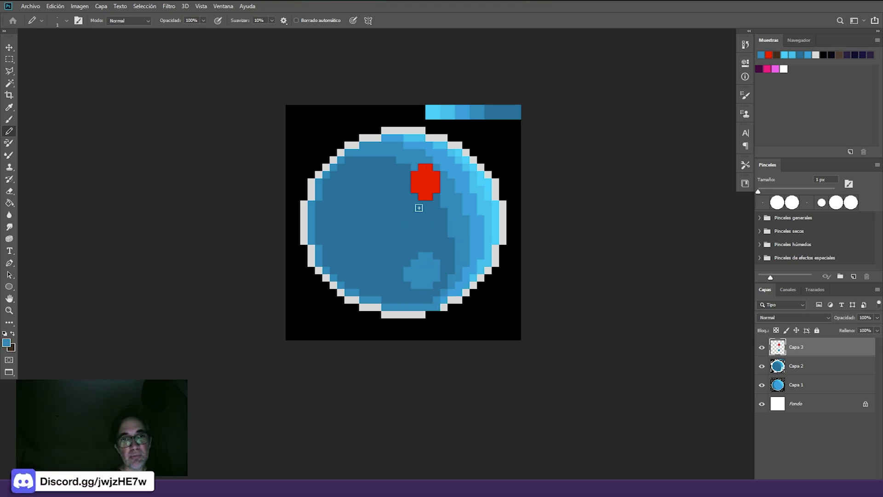
left_click(762, 347)
left_click(762, 347)
mouse_move(415, 190)
left_mouse_down()
mouse_move(414, 180)
mouse_move(425, 194)
left_mouse_up()
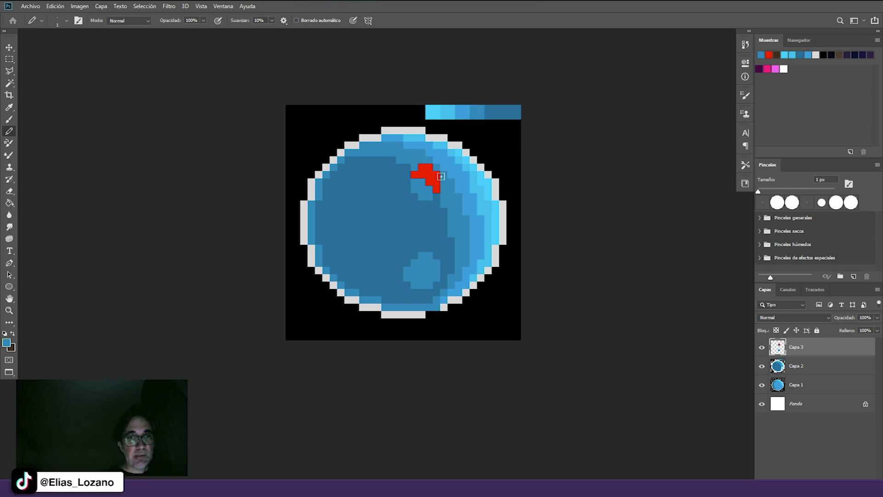
mouse_move(435, 167)
left_mouse_down()
mouse_move(416, 172)
mouse_move(430, 169)
mouse_move(437, 181)
left_mouse_up()
left_click(762, 350)
left_click(761, 350)
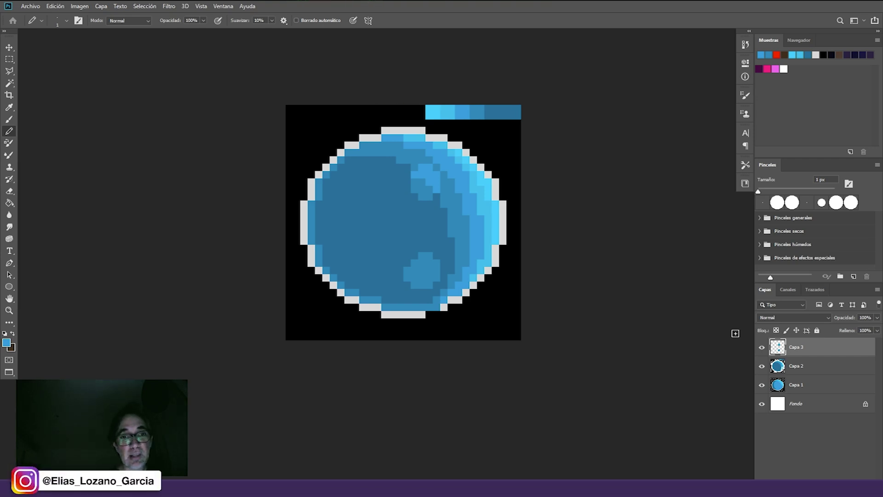
- Paint lighter blue land patches on the planet's left, upper-left and lower-left areas
mouse_move(348, 207)
left_mouse_down()
mouse_move(348, 230)
mouse_move(365, 229)
mouse_move(351, 219)
mouse_move(342, 228)
mouse_move(372, 233)
left_mouse_up()
mouse_move(374, 203)
left_mouse_down()
mouse_move(390, 201)
mouse_move(374, 205)
left_mouse_up()
mouse_move(371, 269)
left_mouse_down()
mouse_move(363, 283)
mouse_move(371, 264)
left_mouse_up()
left_click_drag(359, 169, 360, 166)
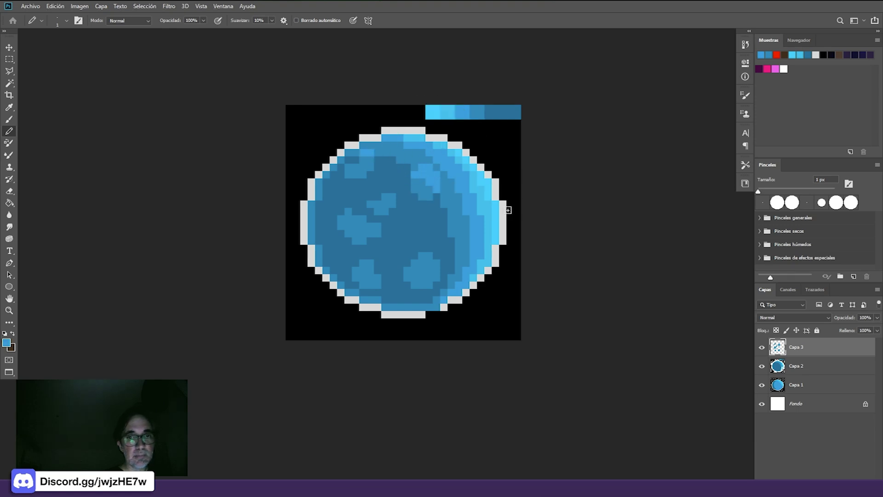
- Sample darker blues and add a few dark pixels inside the right-side crescent
left_click(447, 245, "alt")
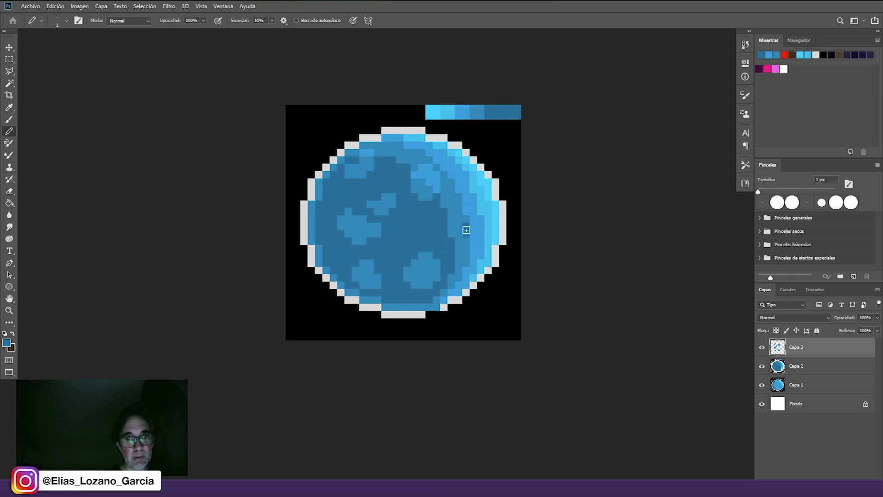
key("alt")
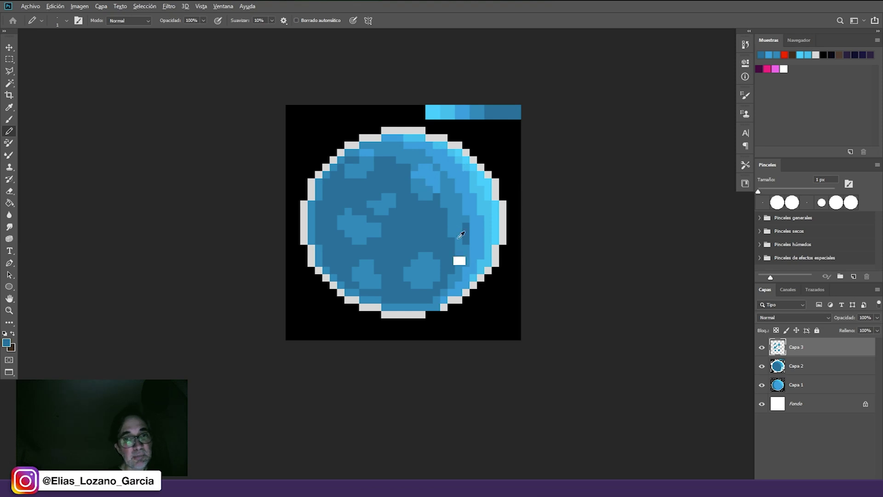
left_click(457, 224, "alt")
right_click(478, 238)
left_click(478, 237)
left_click(474, 231, "alt")
left_click(473, 220)
left_click(466, 231, "alt")
left_click(461, 226)
left_click(461, 231)
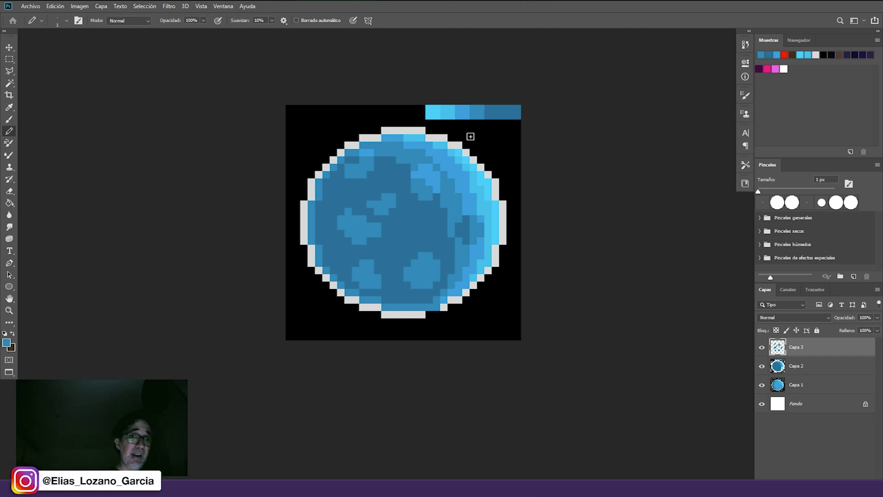
- On Capa 2, paint the planet's white rim and the colour strip black
left_click(808, 366)
left_click(397, 325, "alt")
left_click(384, 315)
left_click(445, 316, "shift")
mouse_move(446, 310)
left_mouse_down()
mouse_move(504, 249)
mouse_move(512, 202)
mouse_move(505, 215)
mouse_move(488, 168)
mouse_move(461, 143)
mouse_move(411, 128)
mouse_move(346, 146)
mouse_move(302, 190)
mouse_move(307, 268)
mouse_move(310, 252)
mouse_move(313, 279)
mouse_move(334, 299)
mouse_move(333, 291)
mouse_move(349, 306)
mouse_move(376, 307)
mouse_move(352, 303)
left_mouse_up()
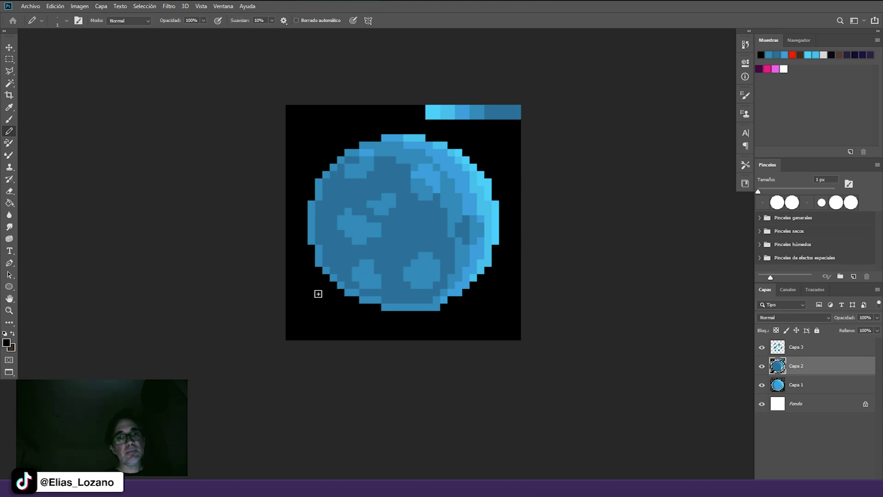
mouse_move(435, 118)
left_mouse_down()
mouse_move(409, 109)
mouse_move(499, 109)
left_mouse_up()
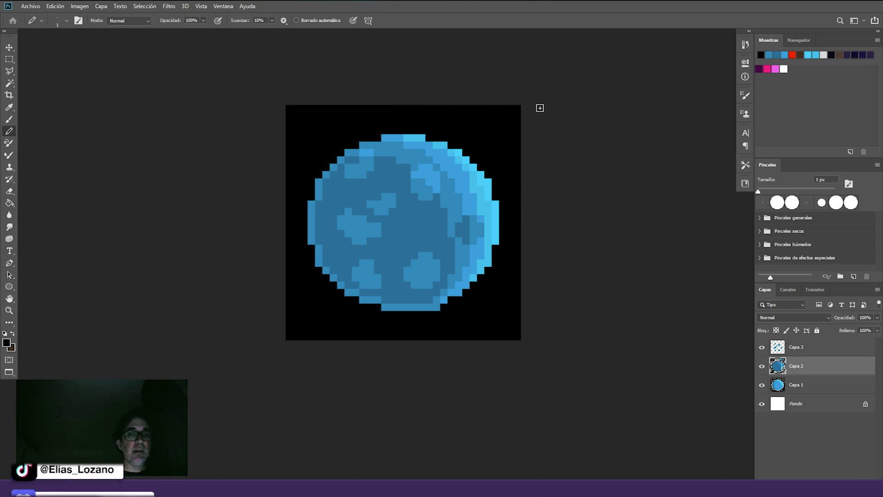
- Set the foreground colour to dark olive grey #5a5a3b
left_click(6, 342)
mouse_move(515, 352)
left_mouse_down()
mouse_move(473, 367)
mouse_move(468, 381)
mouse_move(499, 397)
mouse_move(483, 414)
left_mouse_up()
left_click(588, 416)
left_click(672, 315)
- Pencil dim olive-grey star pixels across the black background
key("b")
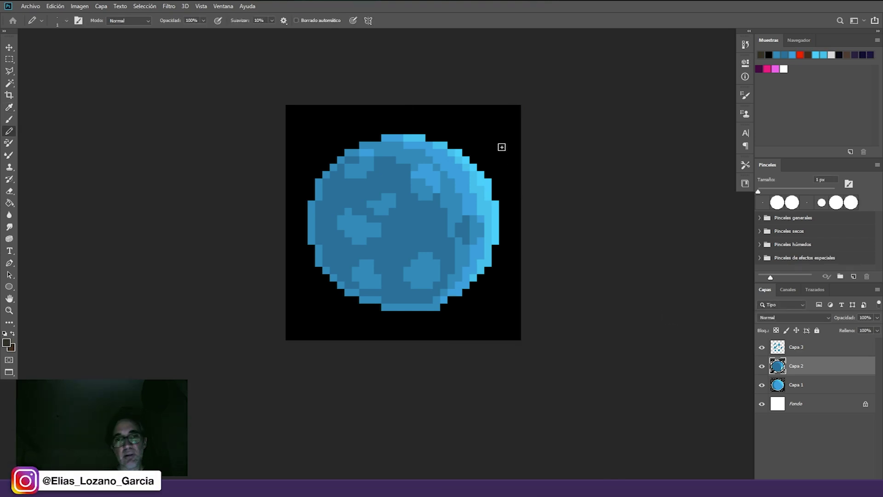
left_click(502, 123)
left_click(480, 307)
left_click(502, 322)
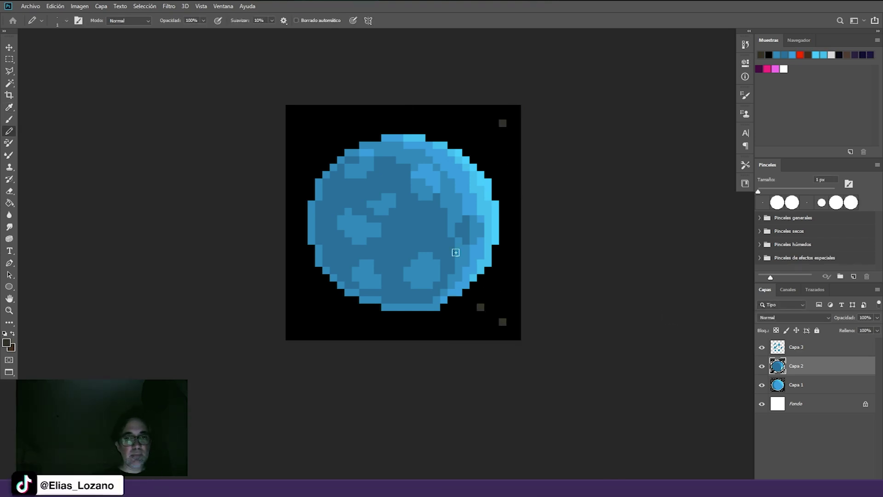
left_click(325, 123)
left_click(296, 160)
left_click(304, 321)
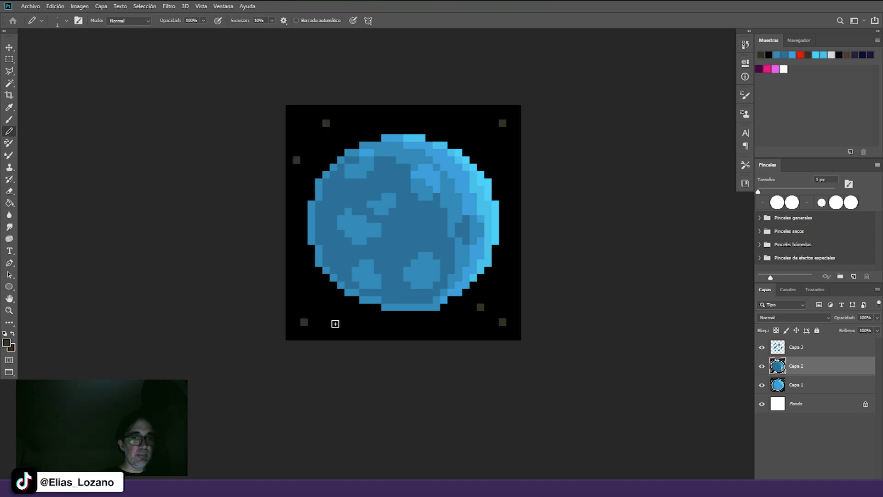
left_click(340, 315)
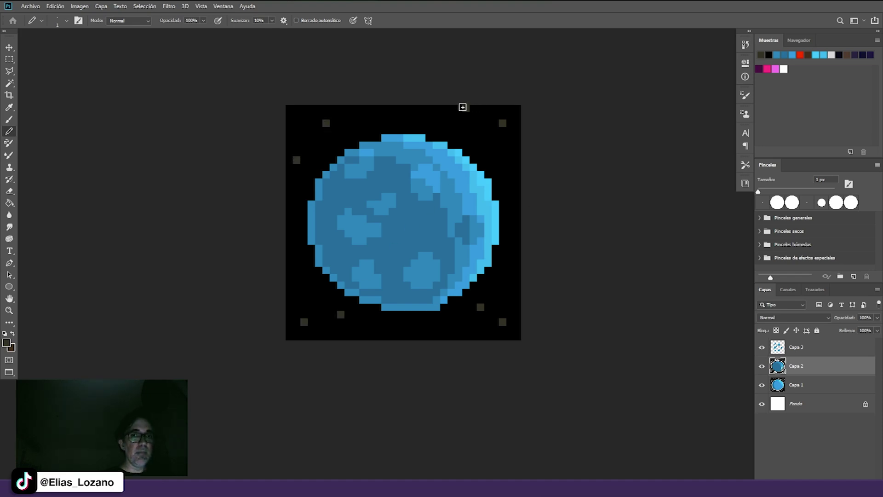
left_click(464, 107)
- Pick a slightly lighter olive tone and repaint two star pixels with it
left_click(7, 343)
left_click(478, 401)
left_click(672, 316)
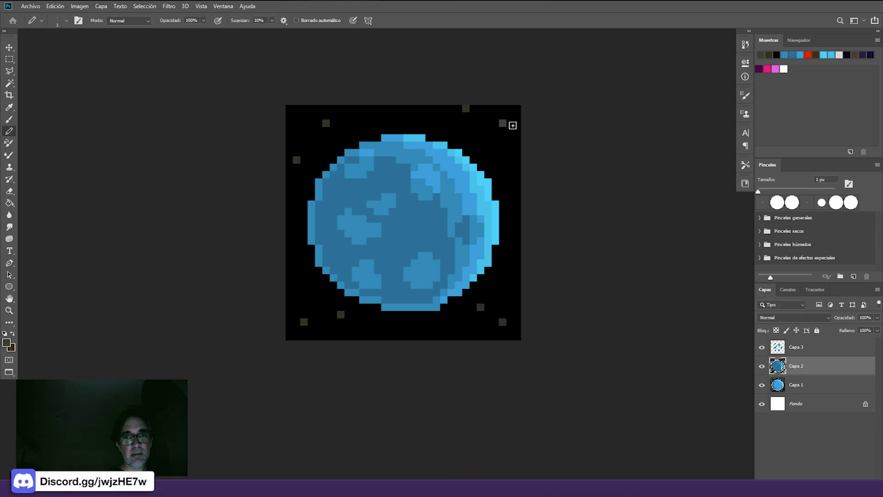
left_click(6, 343)
left_click_drag(483, 401, 479, 398)
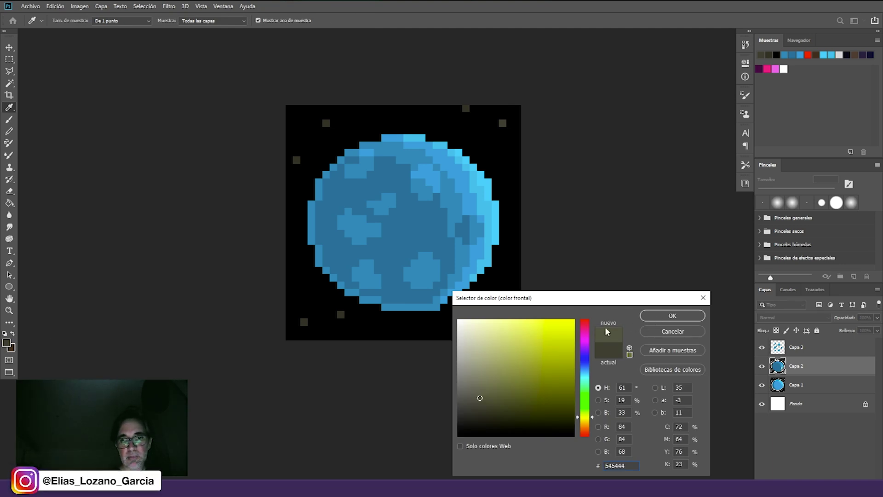
left_click(671, 316)
left_click(503, 321)
left_click(296, 159)
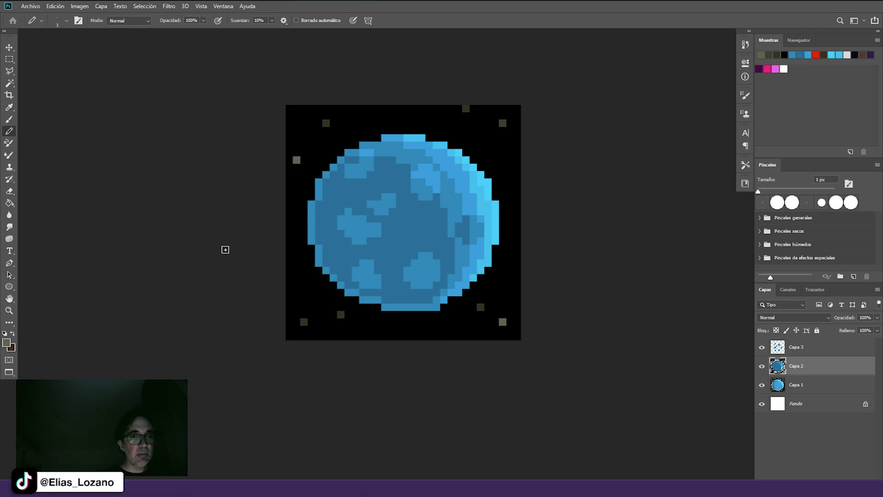
- Repaint the top-right star reddish, then merge Capa 2 and Capa 3
left_click(7, 343)
left_click_drag(585, 426, 586, 439)
left_click(674, 315)
left_click(503, 123)
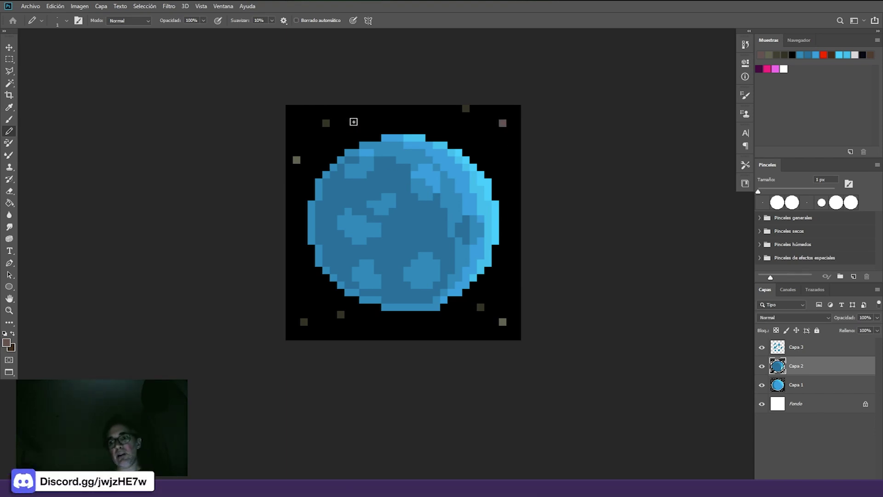
left_click(807, 353, "shift")
key("ctrl+e")
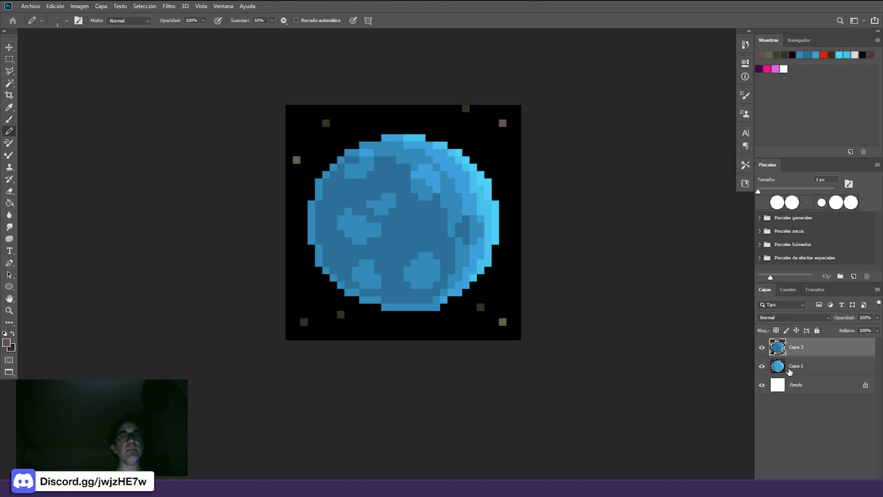
left_click_drag(517, 297, 517, 295)
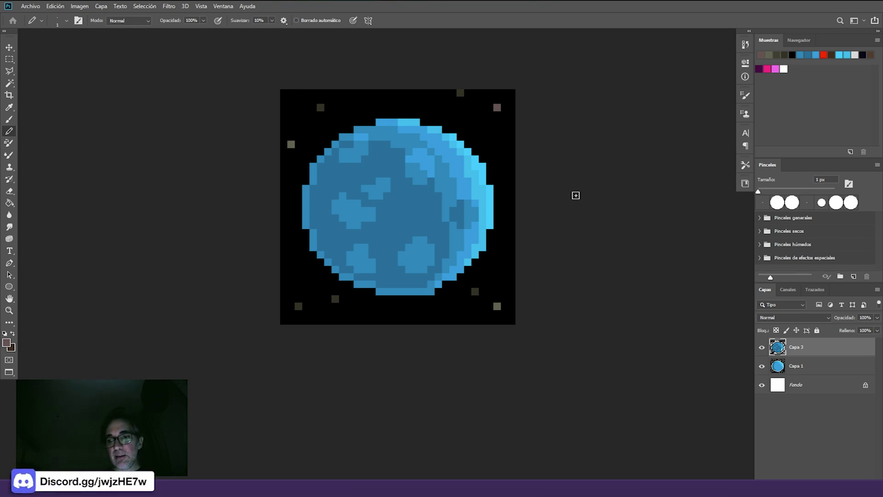
left_click(762, 347)
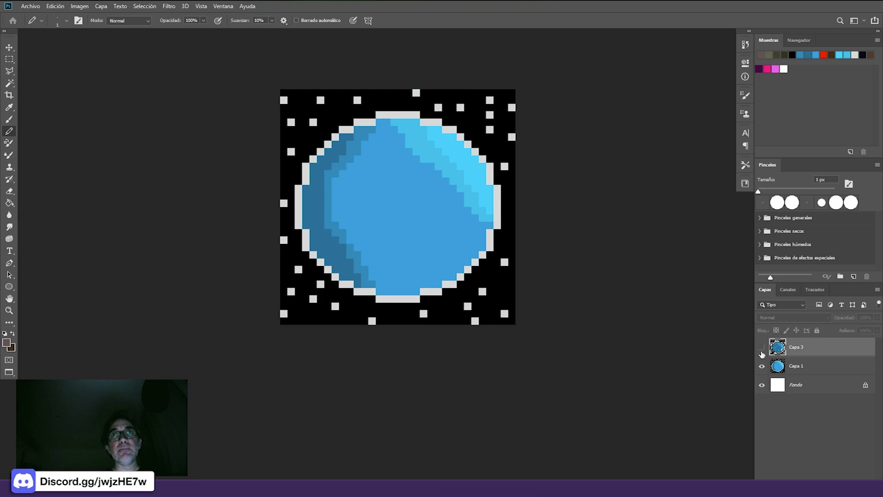
left_click(762, 349)
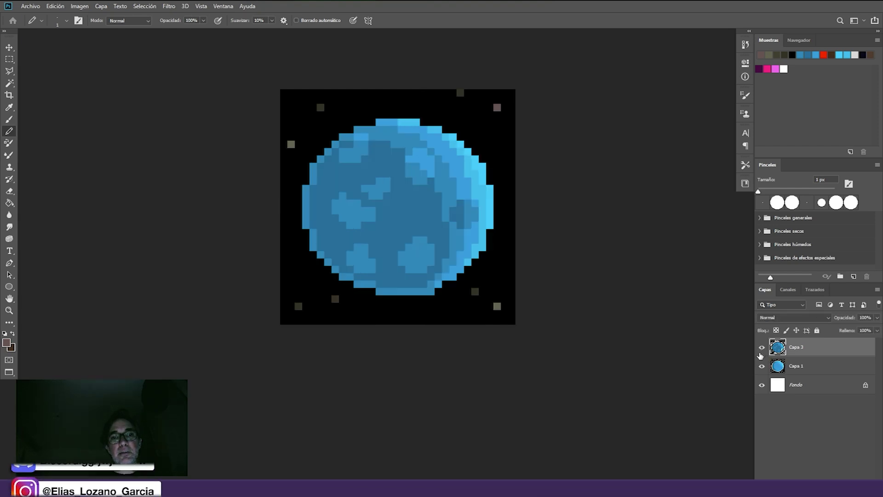
- Save the planet artwork as luna.psd and close the document
key("ctrl+shift+s")
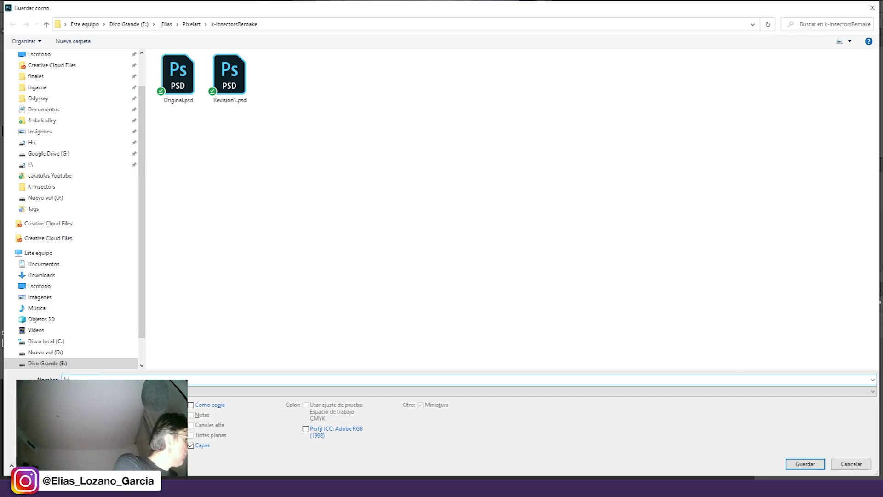
key("Return")
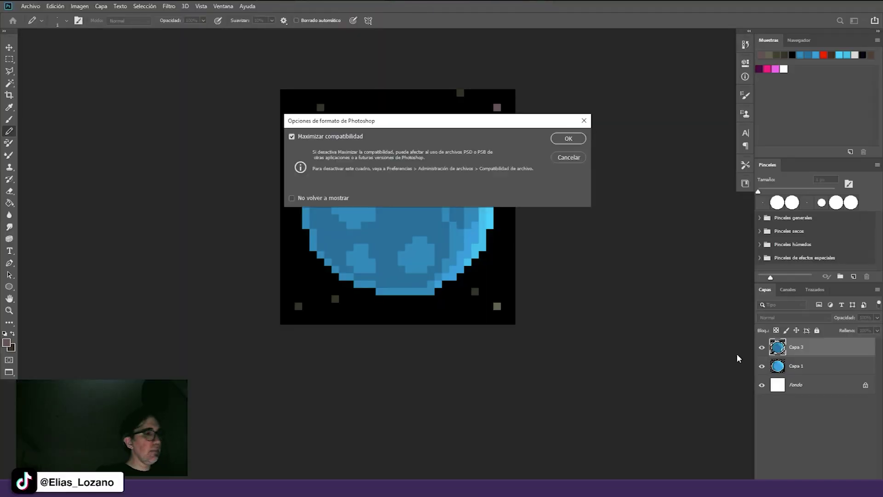
key("Return")
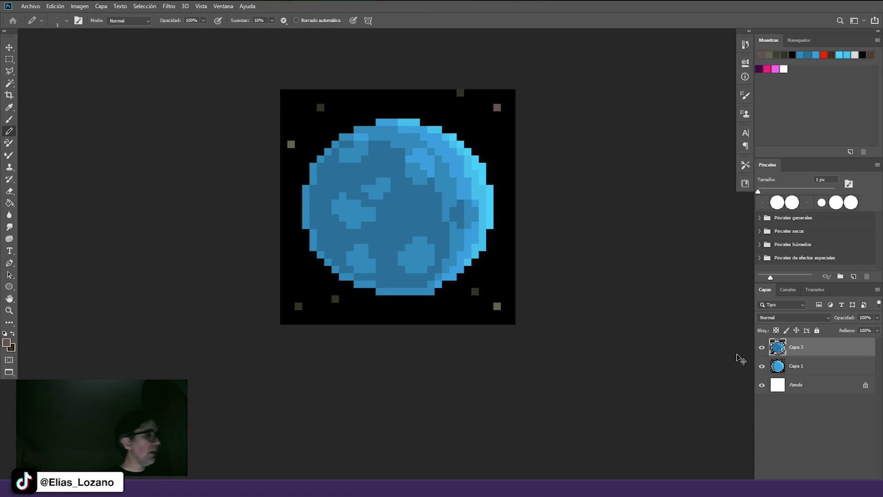
key("ctrl+w")
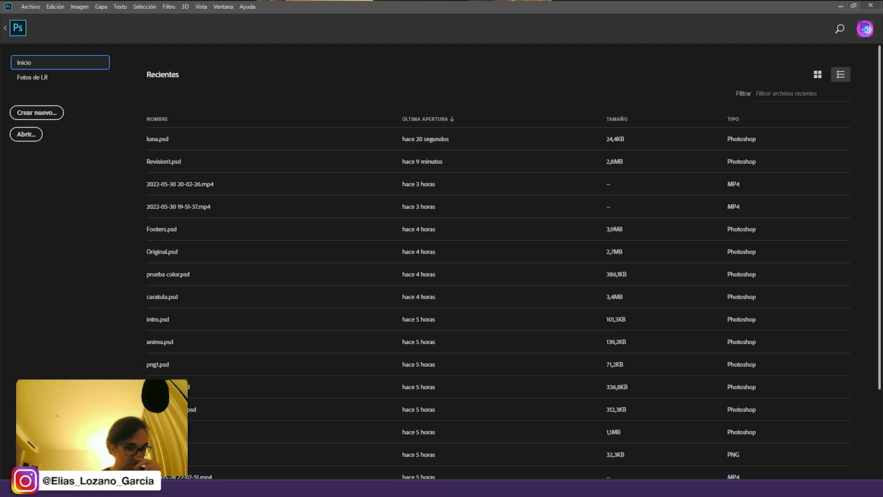
left_click(350, 487)
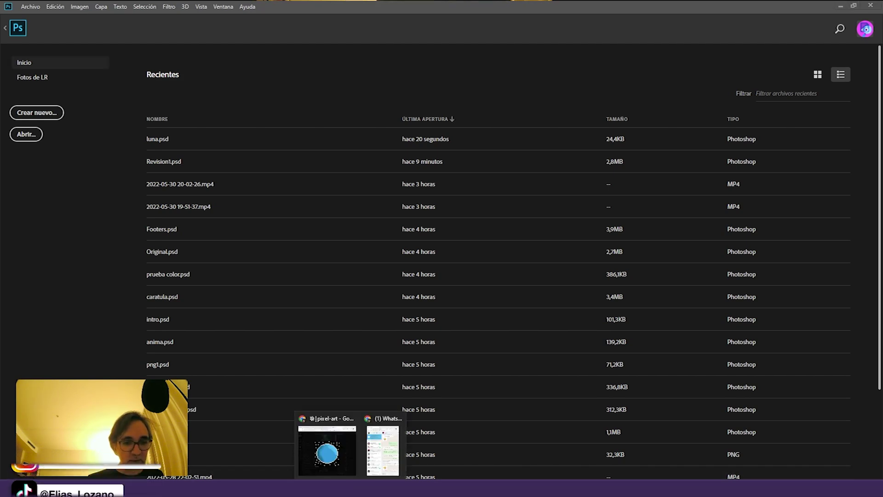
- Open the original Jurassic Park image from Discord in a new tab and copy it
left_click(336, 453)
left_click(335, 448)
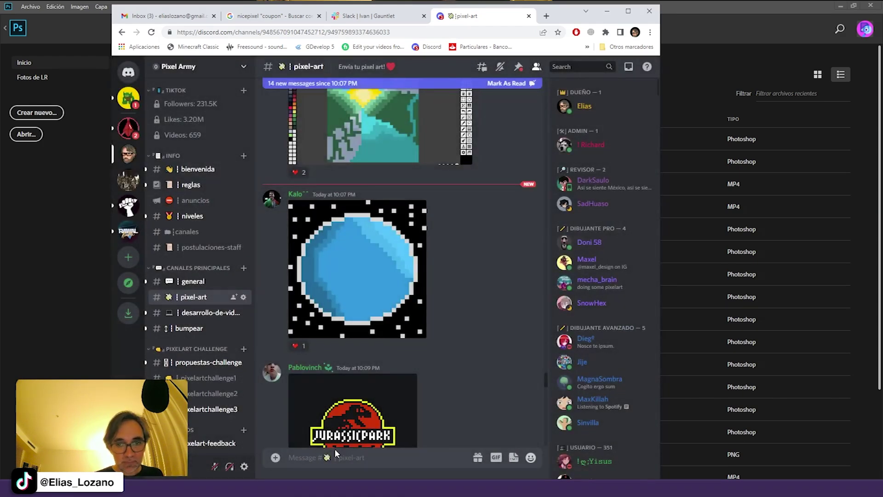
scroll(335, 449, "down", 2)
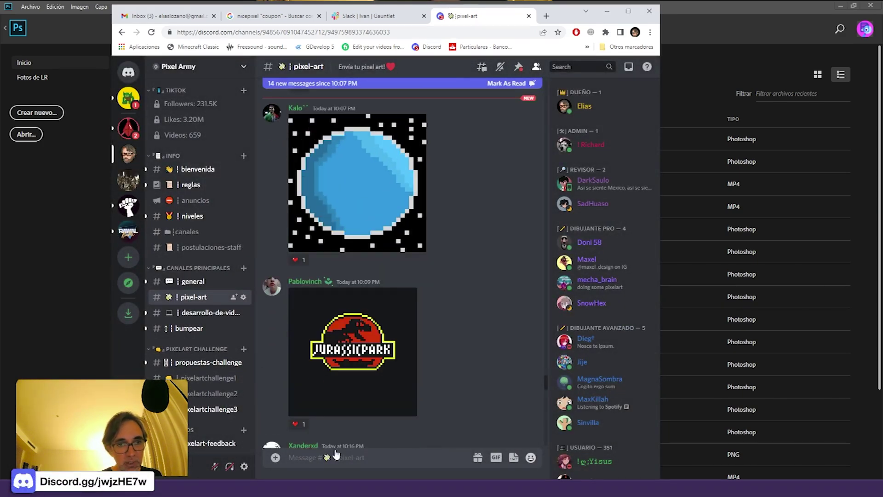
scroll(366, 361, "down", 1)
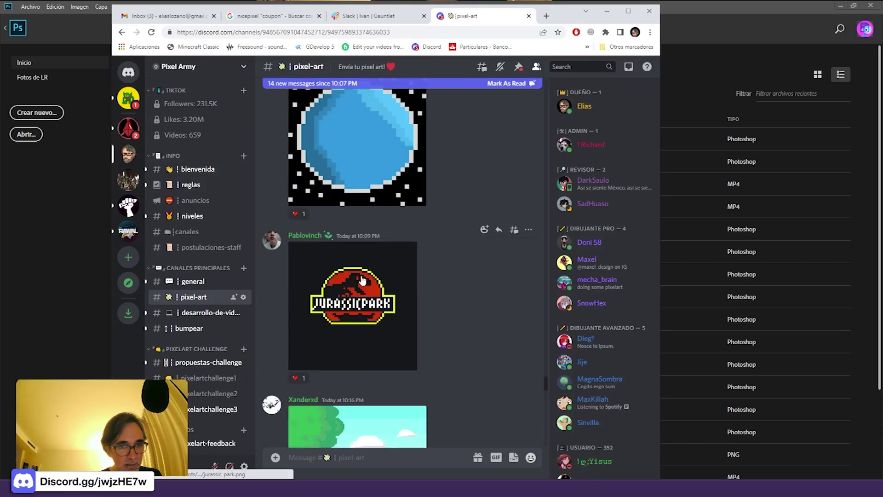
left_click(366, 322)
left_click(344, 339)
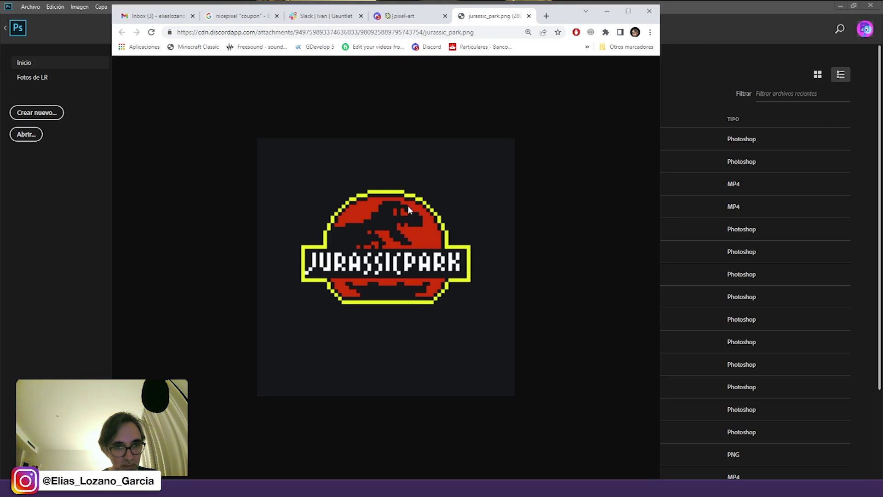
right_click(407, 205)
left_click(430, 233)
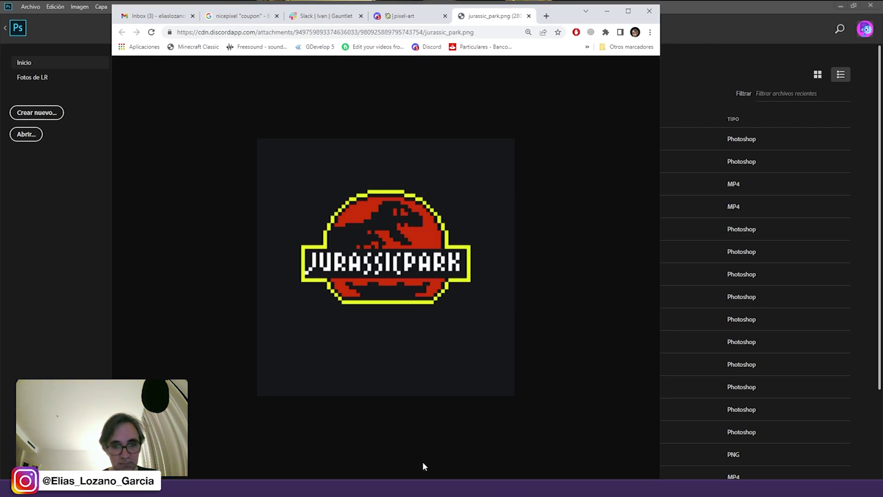
left_click(391, 489)
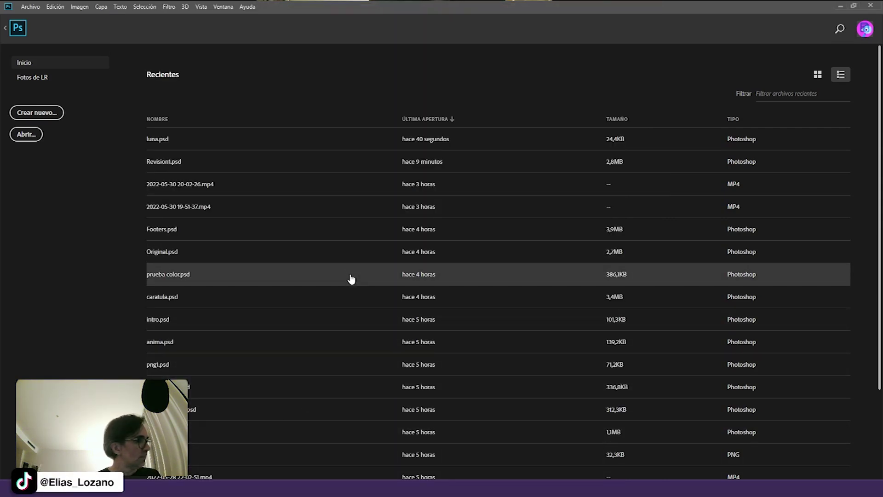
- Paste the Jurassic Park logo into a new document and hide the pixel grid
key("ctrl+n")
key("Return")
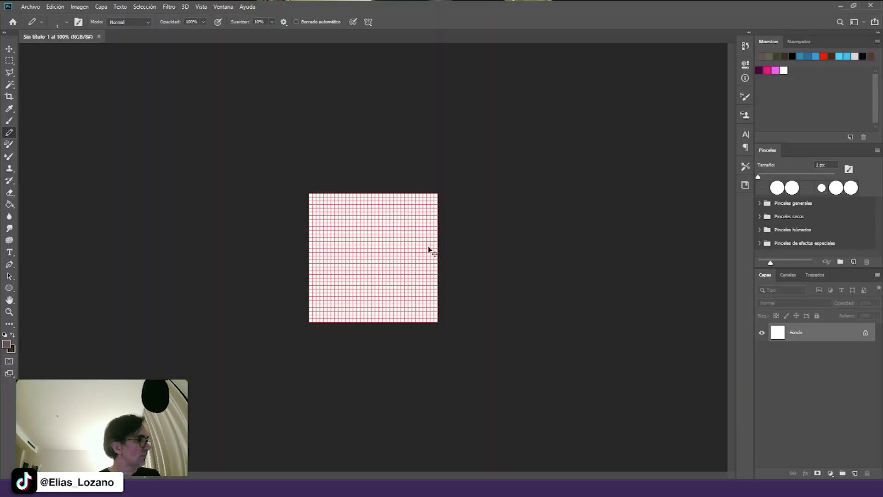
key("ctrl+v")
key("ctrl+apostrophe")
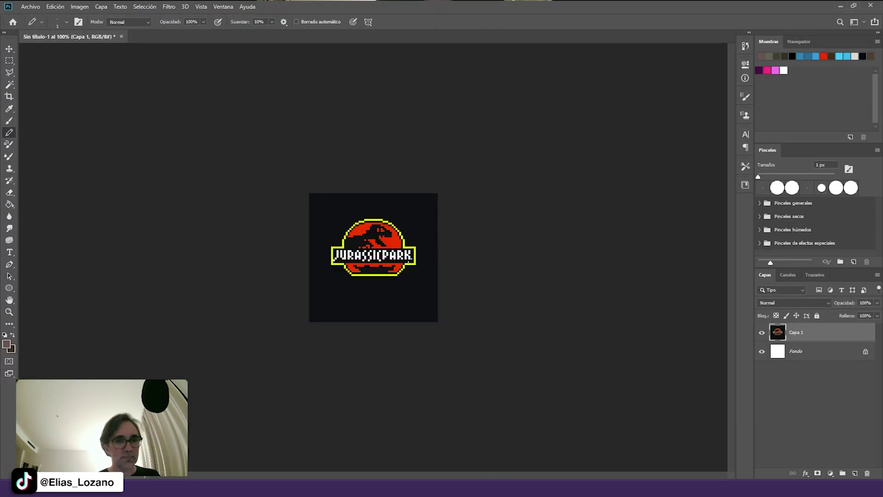
- Zoom in on the lettering and marquee-select the white square below the C
left_click(380, 248, "ctrl")
left_click(381, 248, "ctrl")
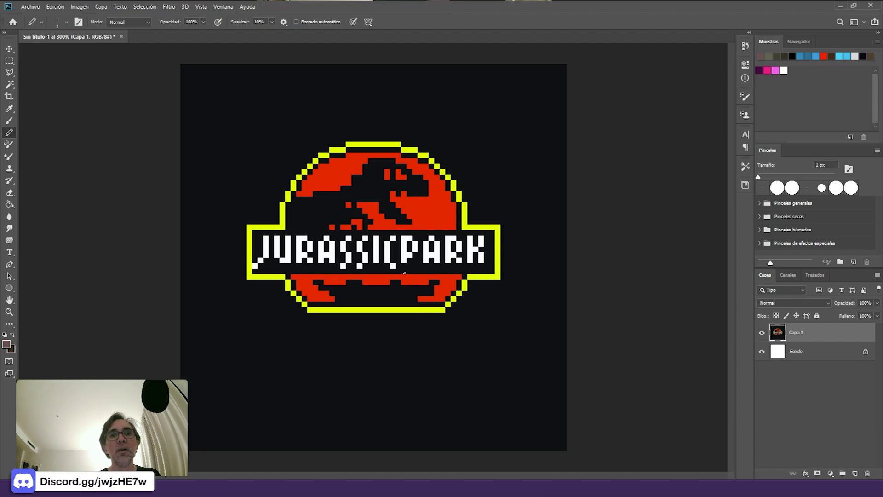
key("f")
left_click_drag(379, 243, 385, 224)
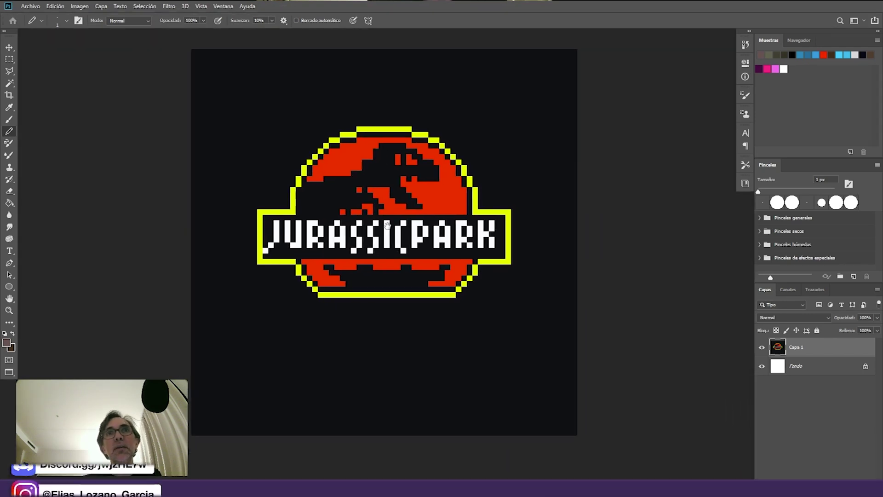
key("m")
left_click_drag(407, 253, 474, 221)
left_click_drag(385, 236, 408, 249)
- Resize the image to 25% width (70 × 70 px) with nearest-neighbour resampling
left_click(80, 6)
left_click(106, 63)
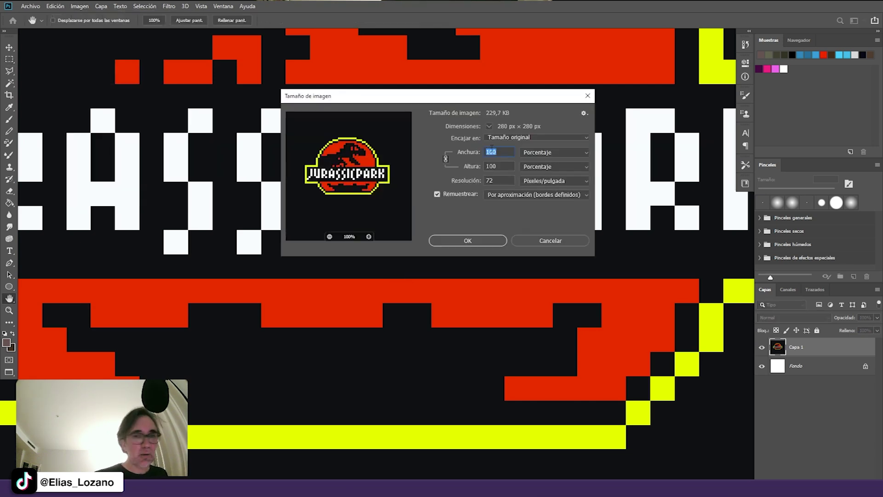
type("25")
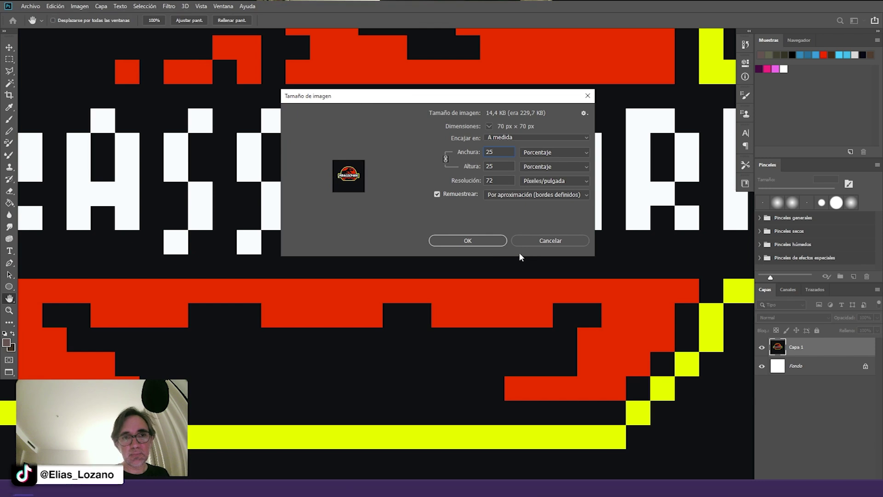
key("Return")
left_click_drag(506, 278, 456, 268)
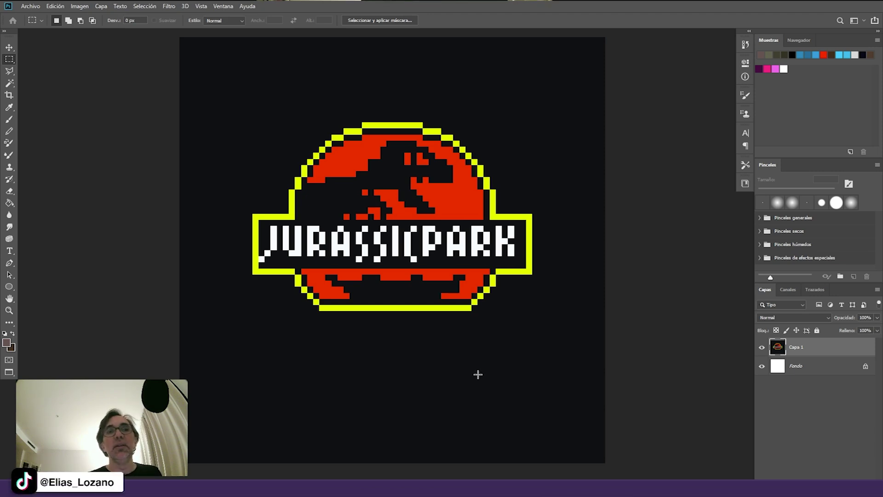
- Close the jurassic_park.png tab in Chrome and return to Photoshop
key("alt+Tab")
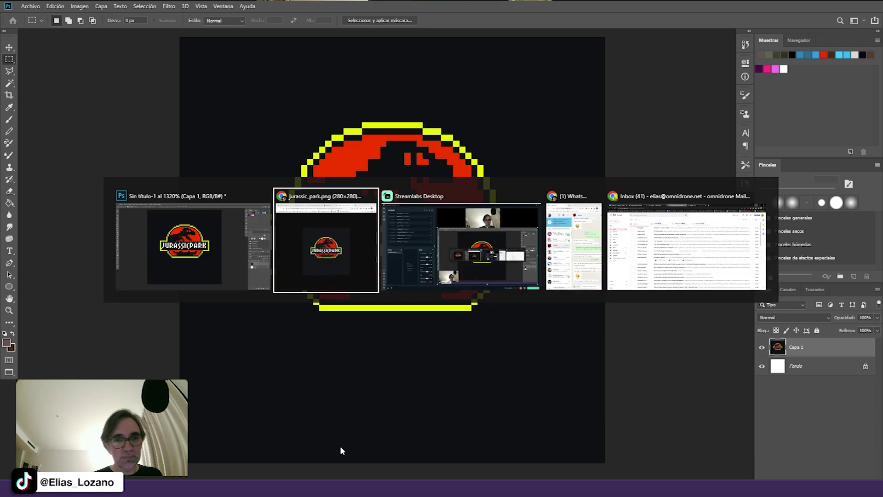
key("alt+Tab")
key("alt+Tab")
key("alt+Tab")
key("alt+Tab")
key("alt+Tab")
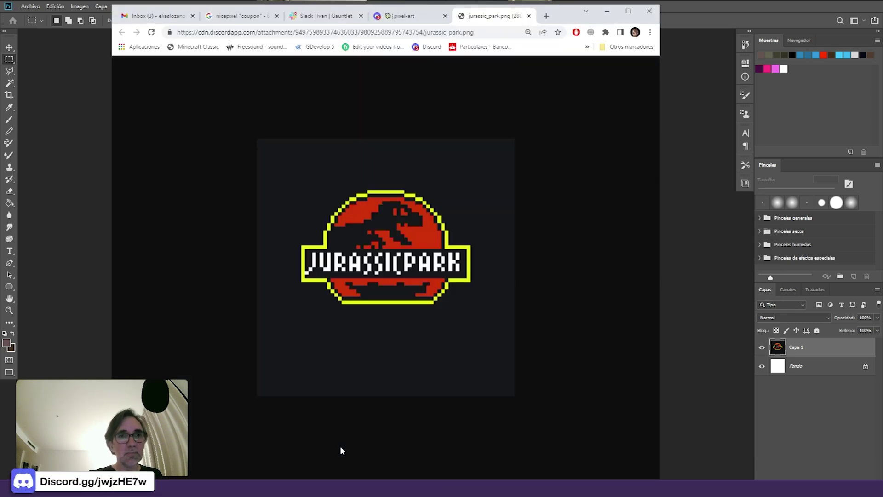
key("ctrl+w")
key("Escape")
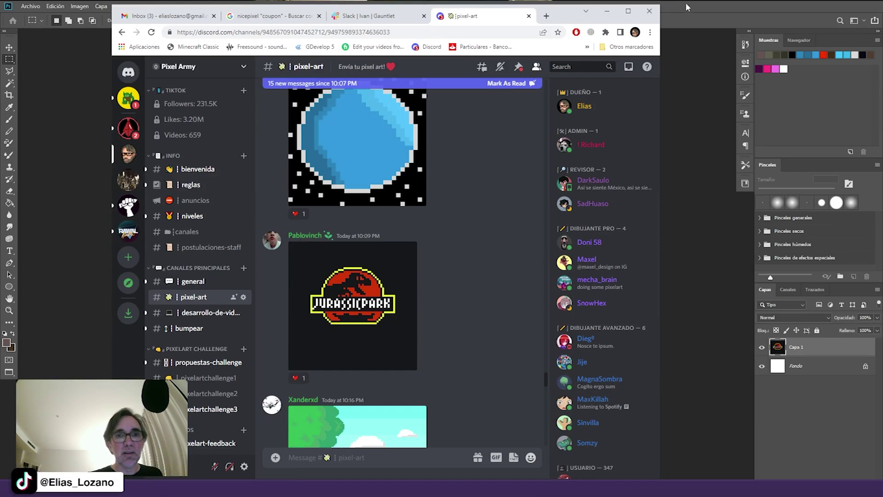
left_click(682, 243)
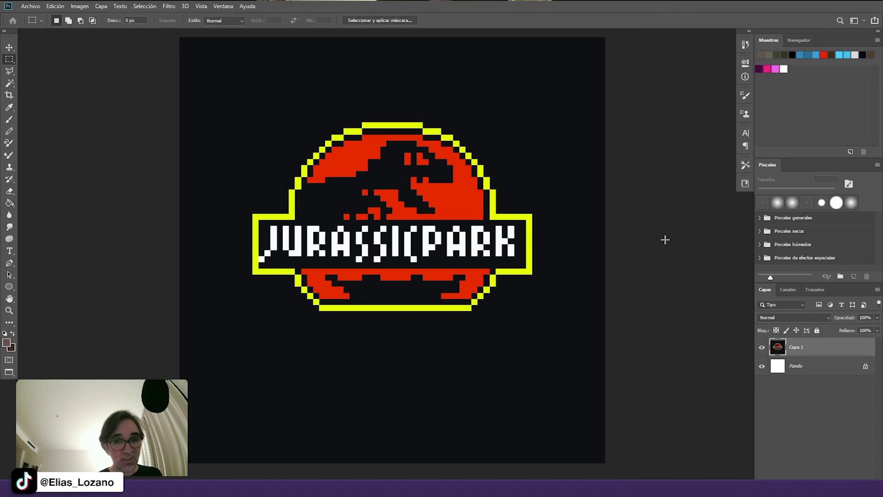
- Add an empty layer, Capa 2, above the logo, then switch to the Discord browser
scroll(460, 269, "up", 1)
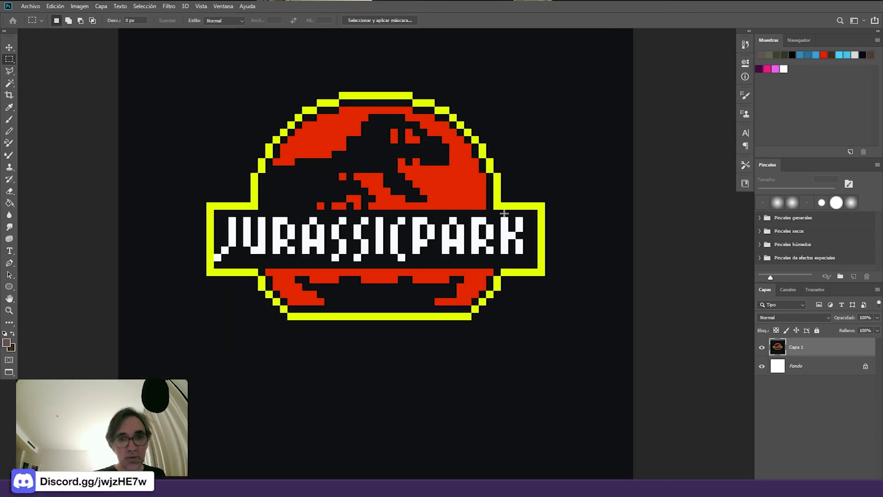
mouse_move(502, 204)
left_mouse_down()
mouse_move(546, 276)
mouse_move(223, 257)
left_mouse_up()
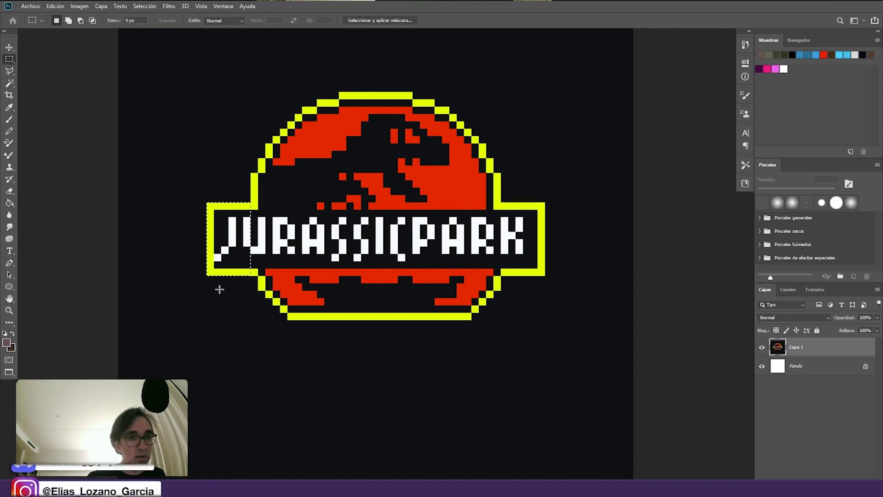
key("ctrl+d")
key("b")
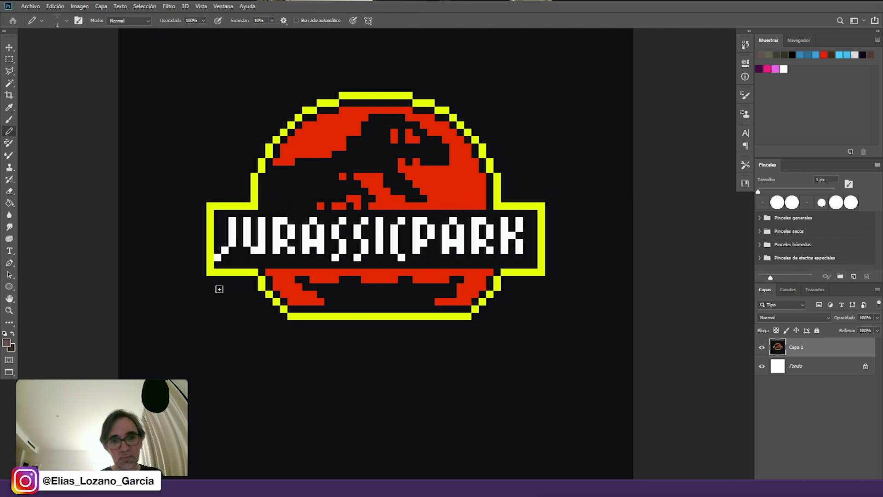
key("ctrl+shift+alt+n")
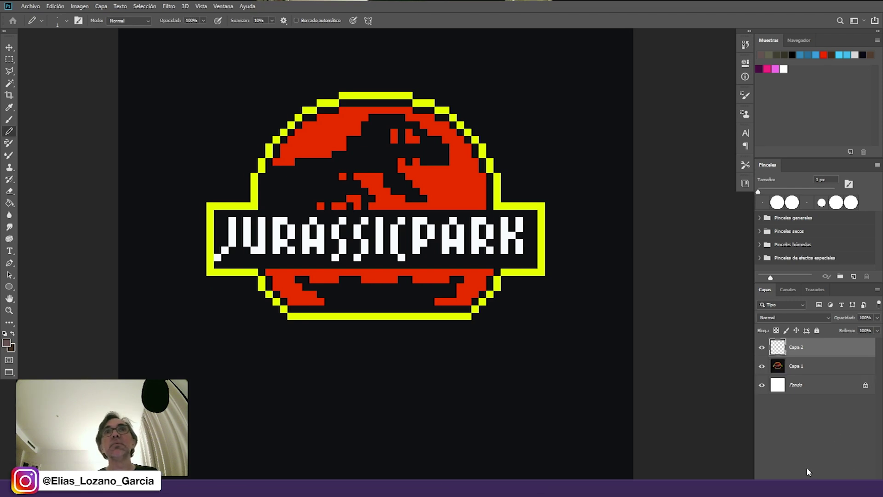
left_click_drag(392, 318, 436, 308)
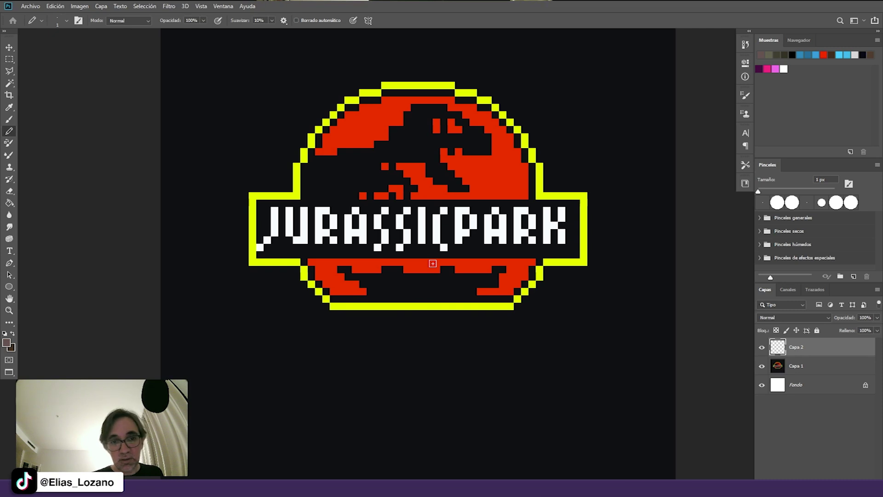
key("alt+Tab")
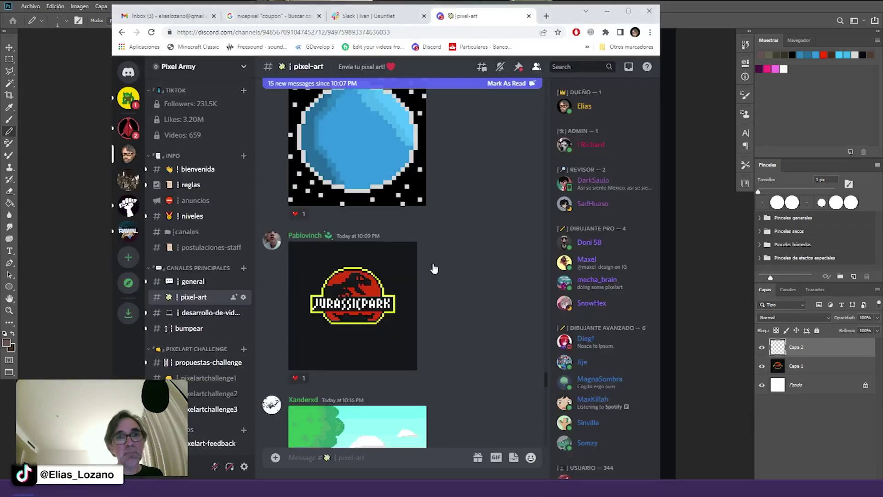
- Search Google for 'jurasic park logo' in a new tab
left_click(547, 17)
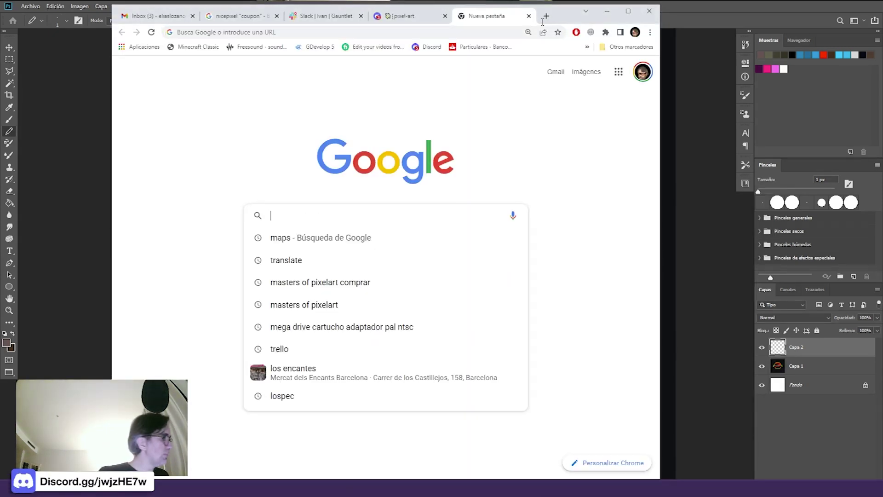
type("jurasic ")
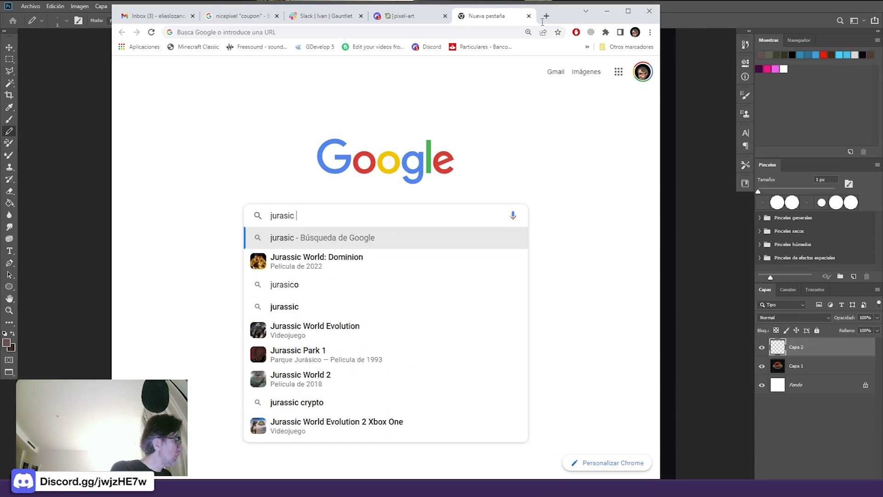
type("park logo")
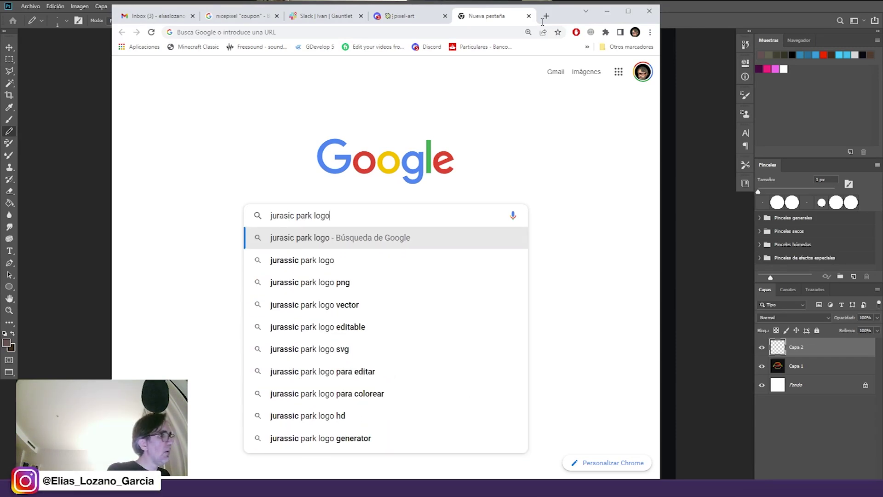
key("Return")
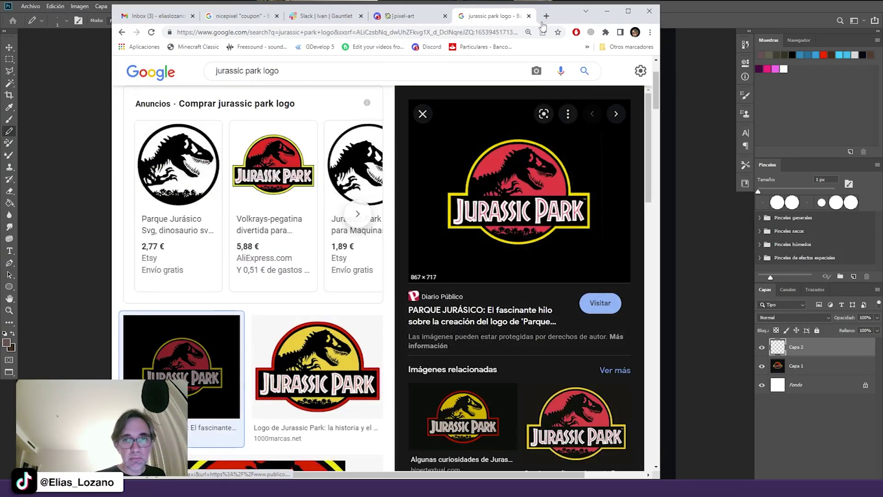
- Copy the original logo preview image and return to Photoshop
right_click(542, 24)
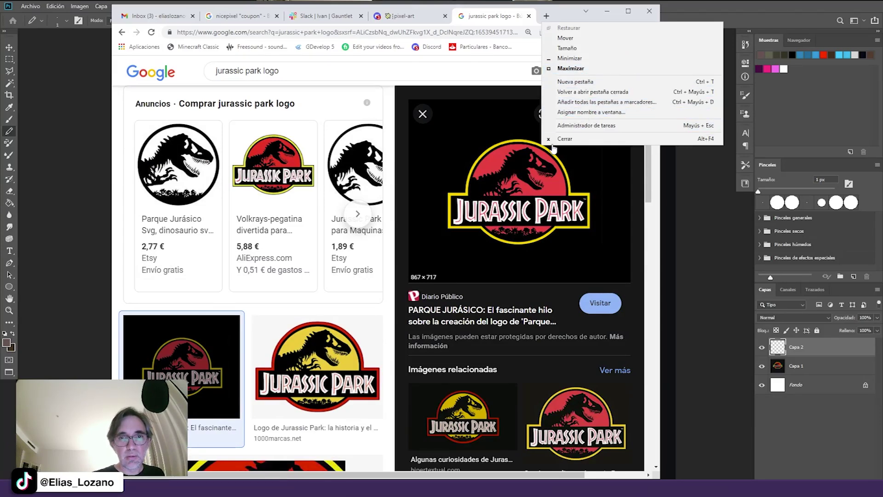
right_click(518, 208)
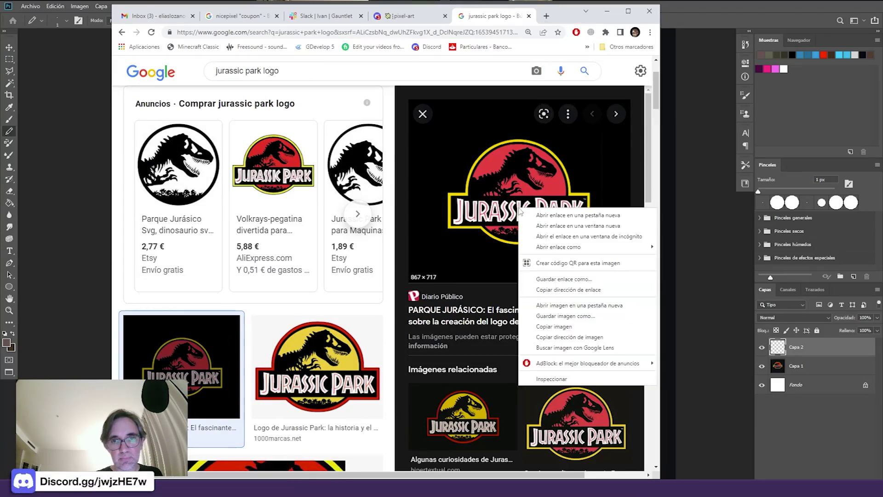
left_click(553, 326)
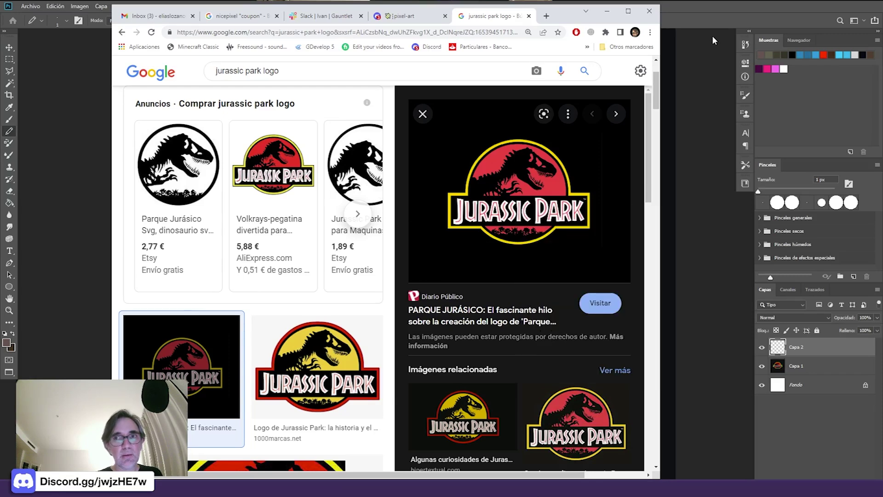
left_click(71, 83)
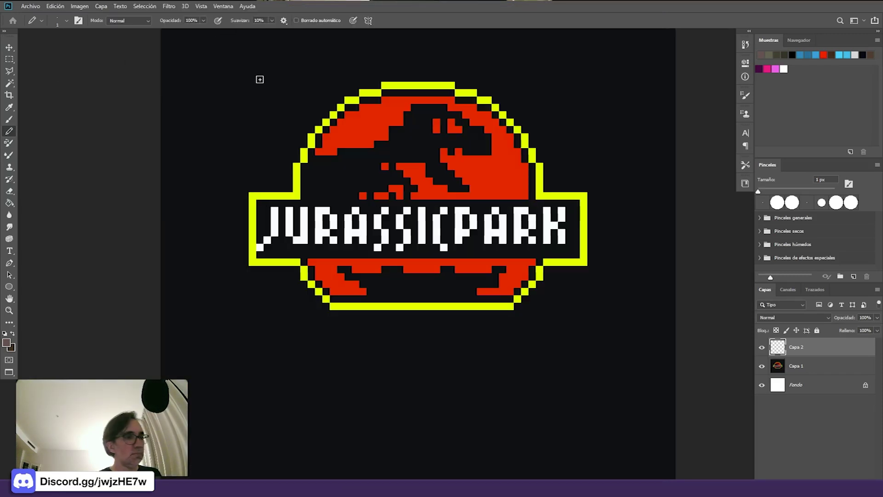
- Float the pixel-art document and paste the original logo into a new floating document
key("f")
key("f")
left_click_drag(104, 37, 258, 42)
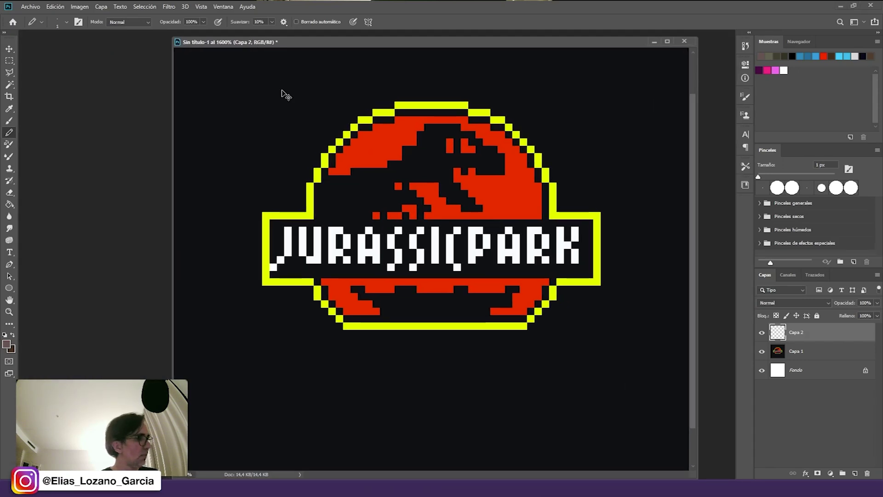
key("ctrl+n")
double_click(424, 183)
left_click_drag(325, 55, 256, 126)
key("ctrl+v")
- Arrange the reference and pixel-art windows side by side for comparison
left_click_drag(321, 85, 180, 40)
scroll(178, 143, "down", 2)
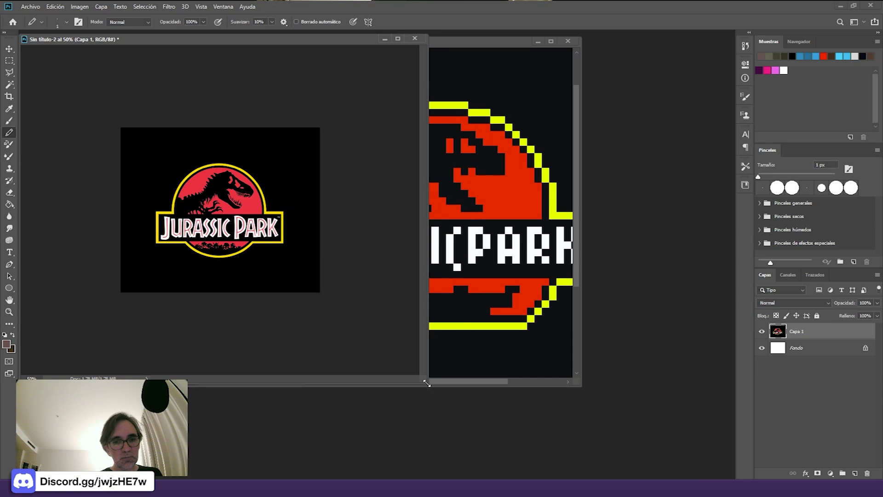
left_click_drag(428, 383, 226, 306)
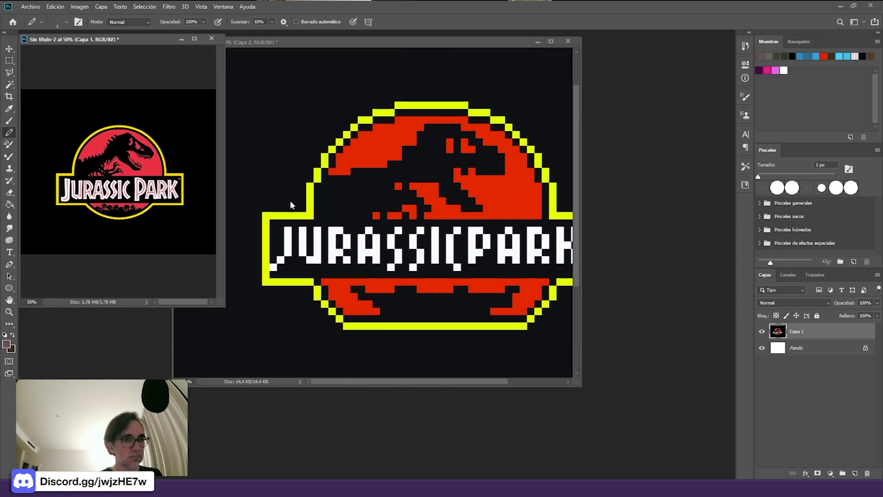
left_click_drag(308, 42, 368, 38)
left_click_drag(488, 228, 411, 196)
scroll(486, 209, "down", 1)
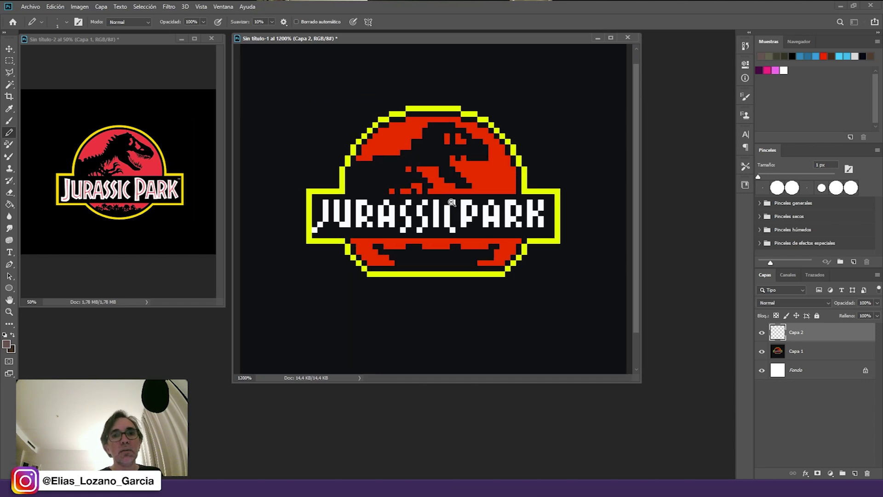
scroll(614, 211, "down", 1)
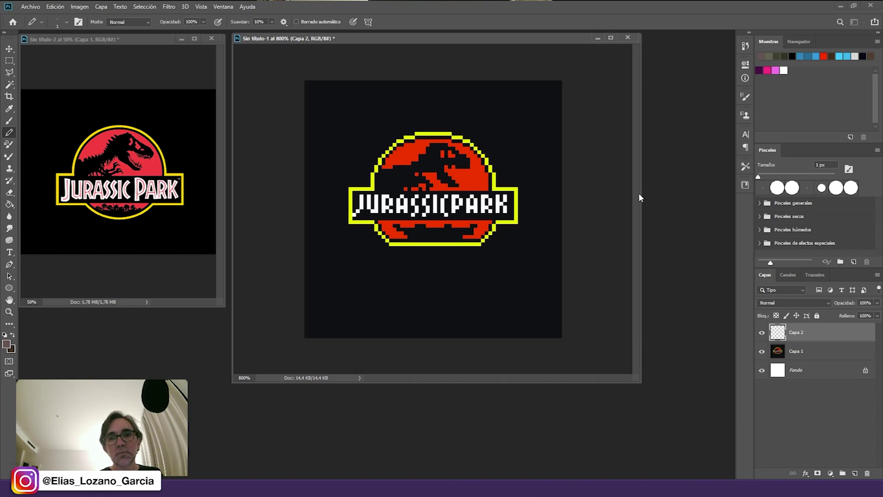
left_click_drag(639, 195, 565, 209)
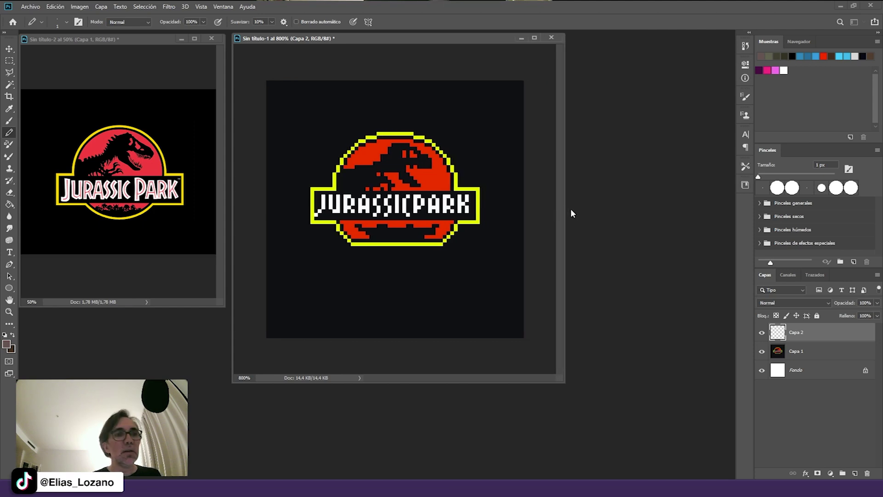
left_click_drag(148, 41, 151, 42)
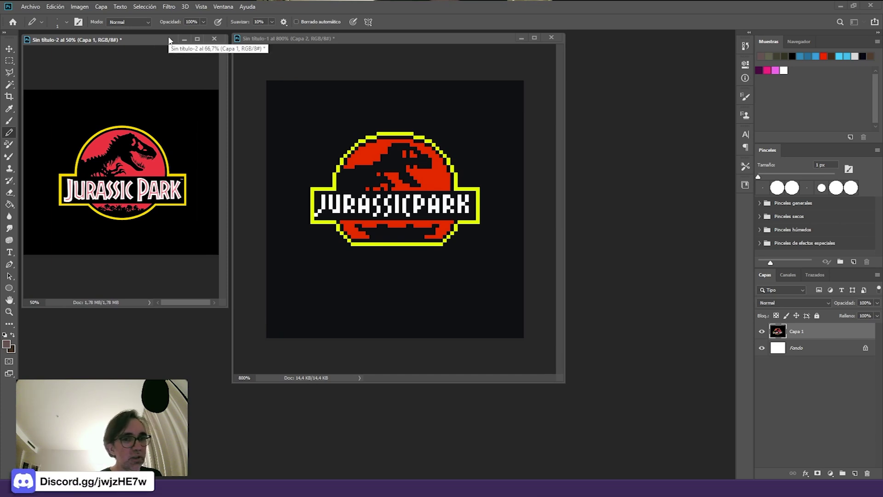
- Zoom into the lettering, fill the missing pixel in the C, and remove its dangling pixel
left_click(411, 215, "ctrl")
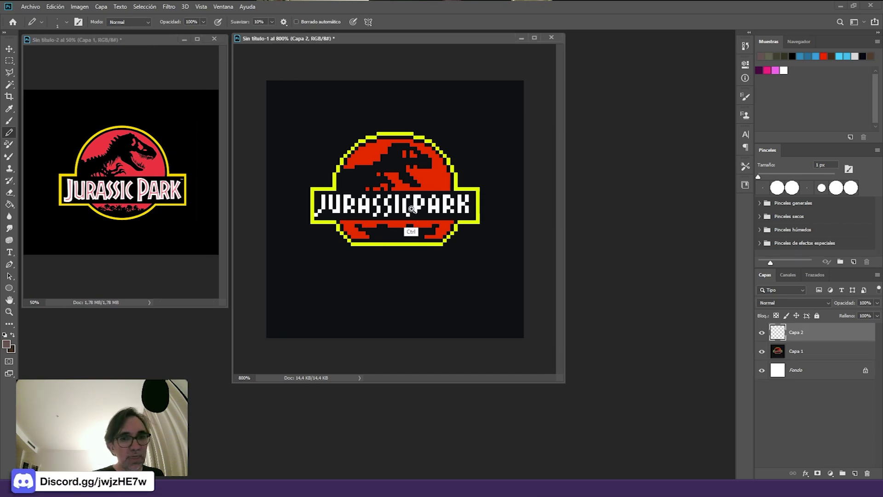
left_click(410, 214, "ctrl")
left_click(411, 214, "ctrl")
left_click(408, 213, "alt")
left_click(406, 208)
left_click(395, 220, "alt")
left_click(405, 216)
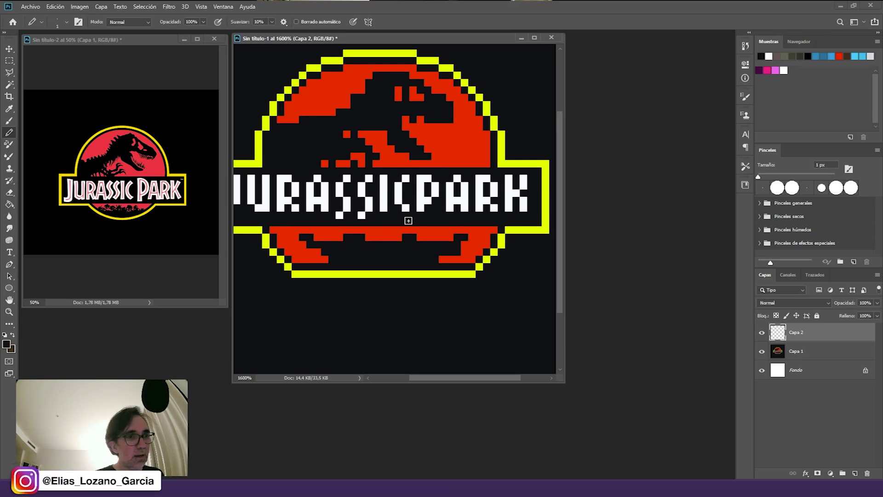
- Add a white pixel to the J's hook and darken the J's stray pixel
left_click_drag(418, 200, 429, 204)
left_click(432, 212, "alt")
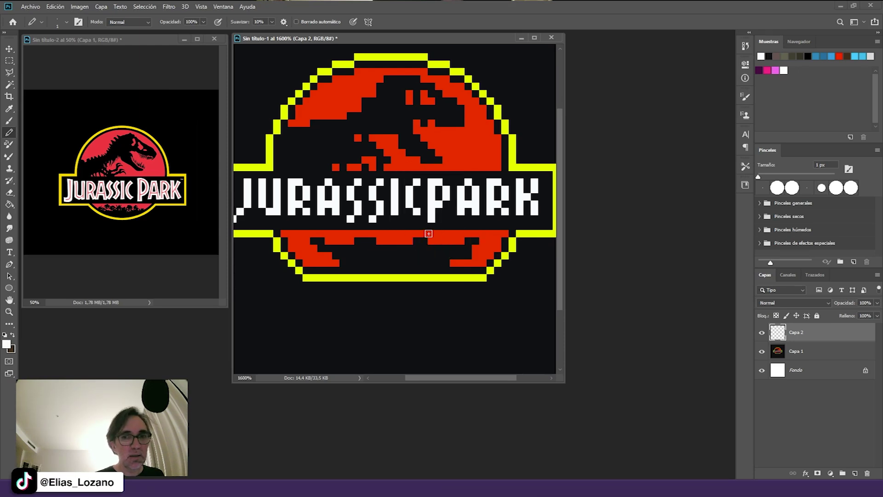
left_click_drag(518, 218, 508, 214)
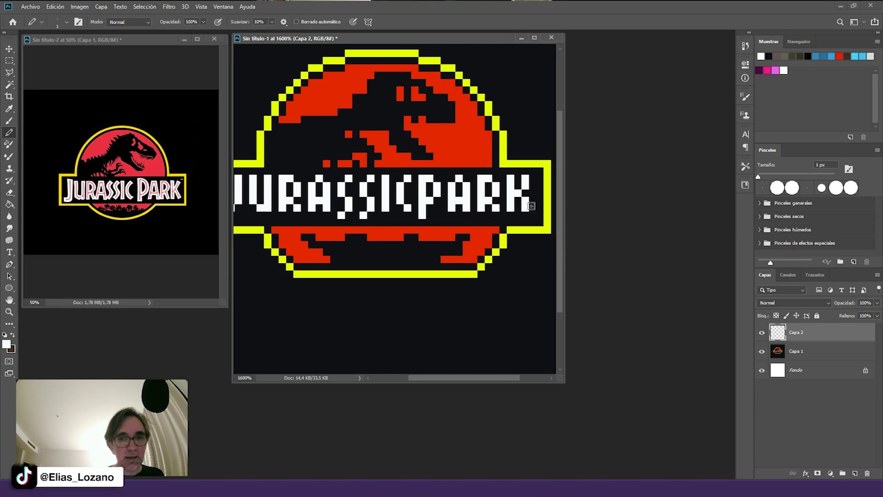
left_click(524, 207, "alt")
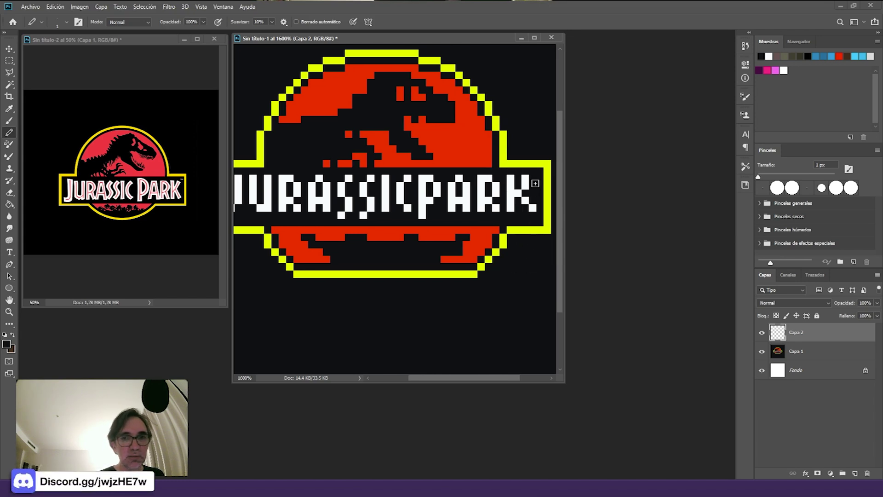
left_click_drag(470, 222, 478, 222)
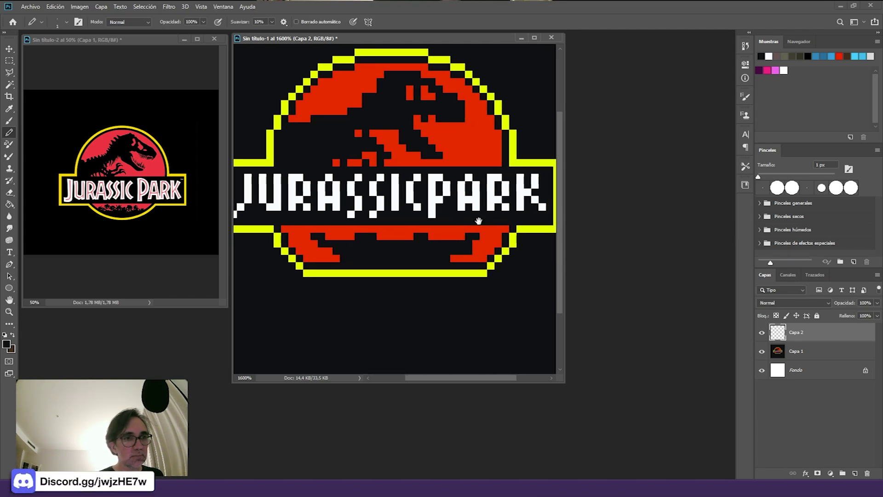
left_click_drag(408, 222, 489, 222)
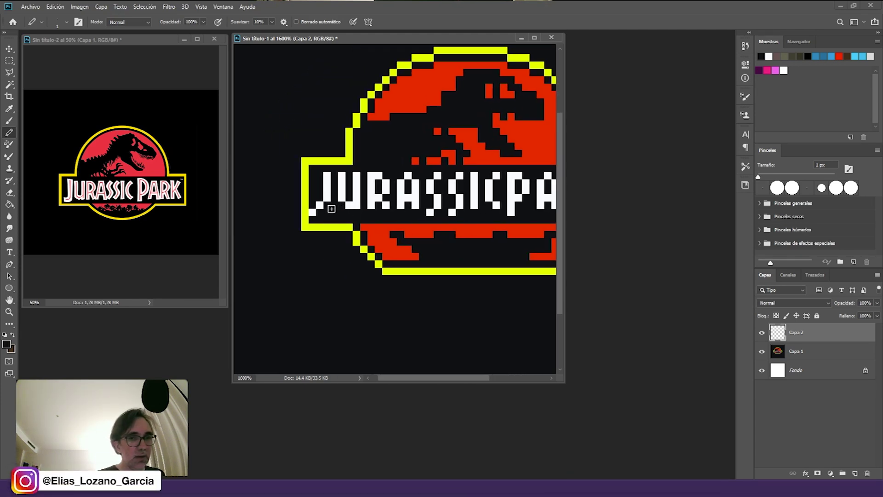
left_click(329, 194, "alt")
left_click(320, 212)
left_click(321, 194, "alt")
left_click(318, 206)
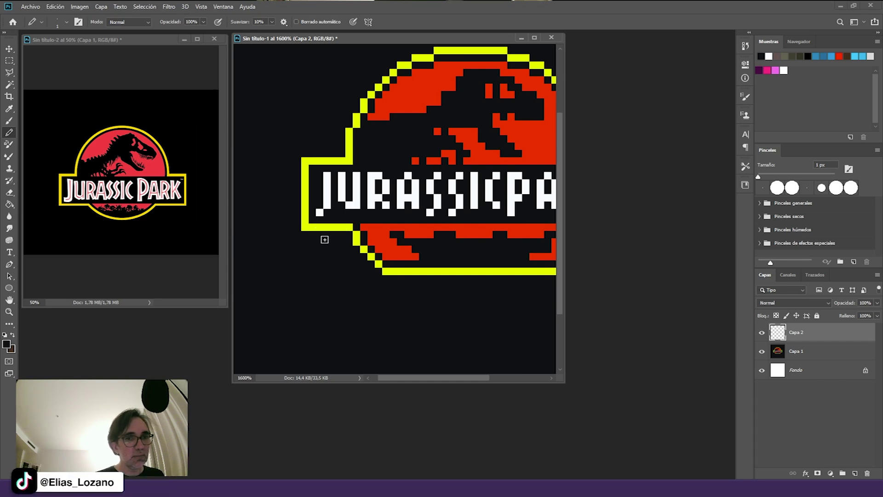
- Paint out both S letters' tails, whitening their lower-left pixels and darkening their lower-right pixels
mouse_move(426, 221)
left_mouse_down()
mouse_move(400, 227)
mouse_move(388, 216)
left_mouse_up()
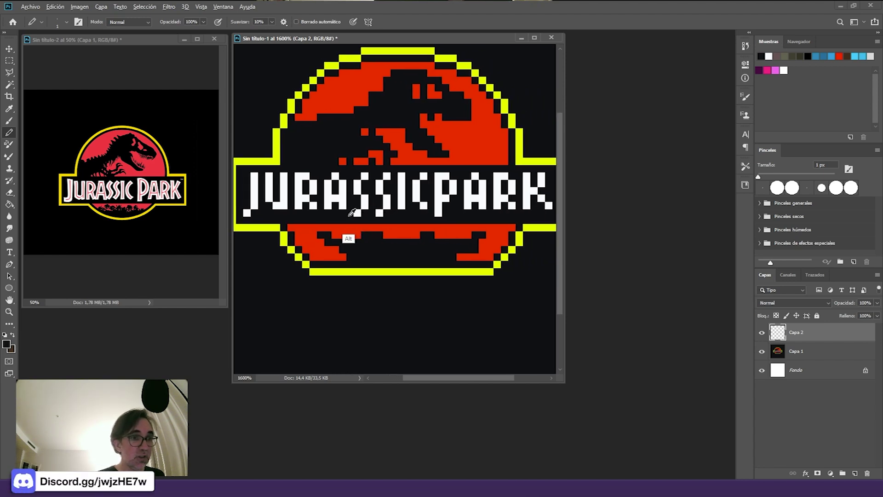
left_click_drag(352, 215, 390, 212)
left_click(362, 202, "alt")
left_click(358, 205)
left_click(380, 205)
left_click(392, 212, "alt")
left_click(387, 205)
left_click(367, 206)
- Reshape the middles of both S letters, adding and darkening pixels
left_click(384, 201, "alt")
left_click(386, 192)
left_click(373, 200, "alt")
left_click(379, 191)
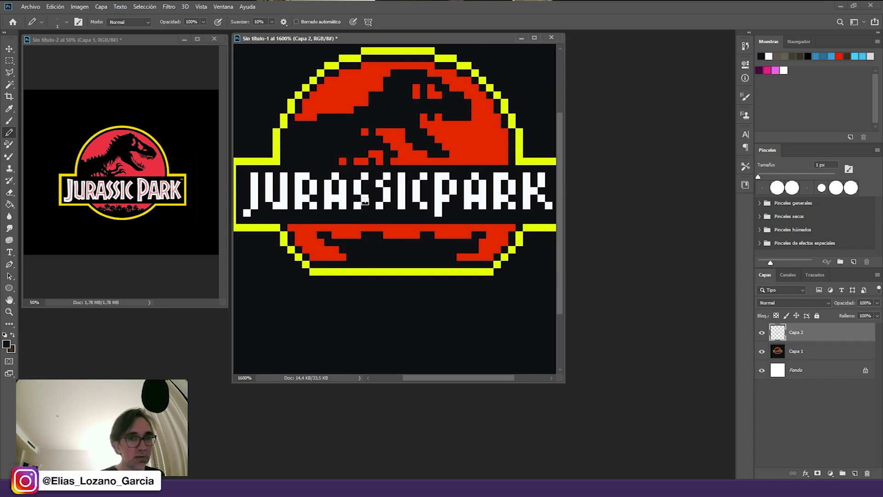
left_click(358, 194, "alt")
left_click(357, 198, "alt")
left_click(358, 191)
- Reshape the top of the P's stem and its top-left corner, then view the whole word
left_click_drag(453, 226, 411, 229)
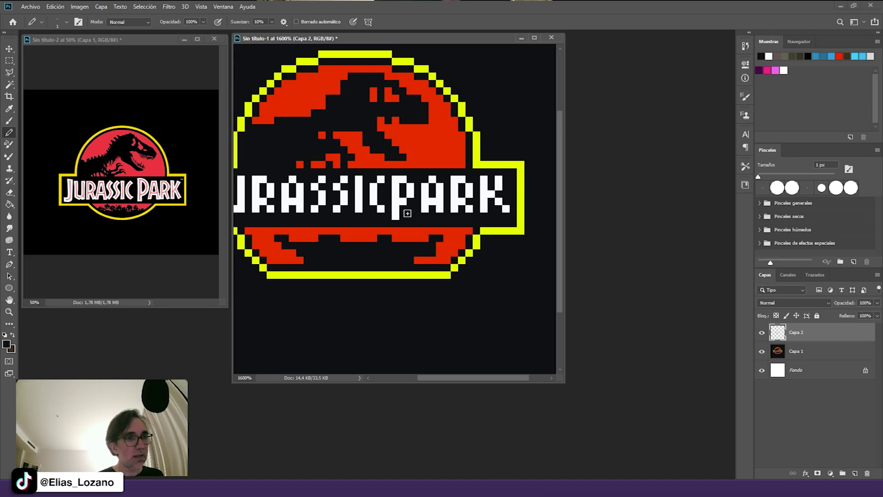
mouse_move(395, 172)
left_mouse_down()
mouse_move(404, 172)
mouse_move(395, 178)
left_mouse_up()
left_click(396, 210, "alt")
left_click(395, 180)
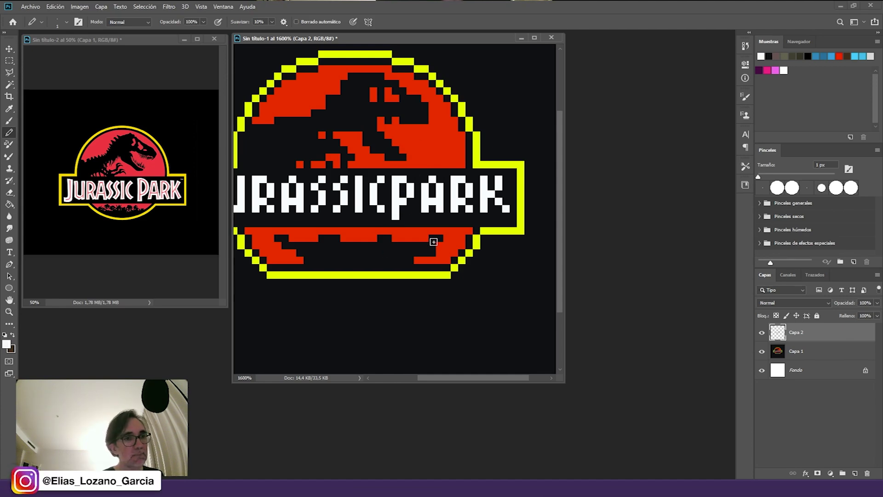
left_click_drag(432, 235, 464, 232)
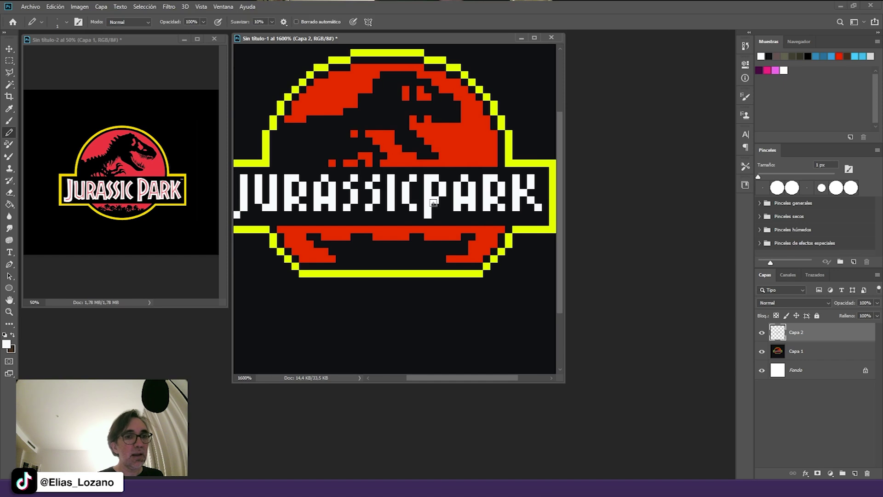
scroll(433, 203, "down", 1)
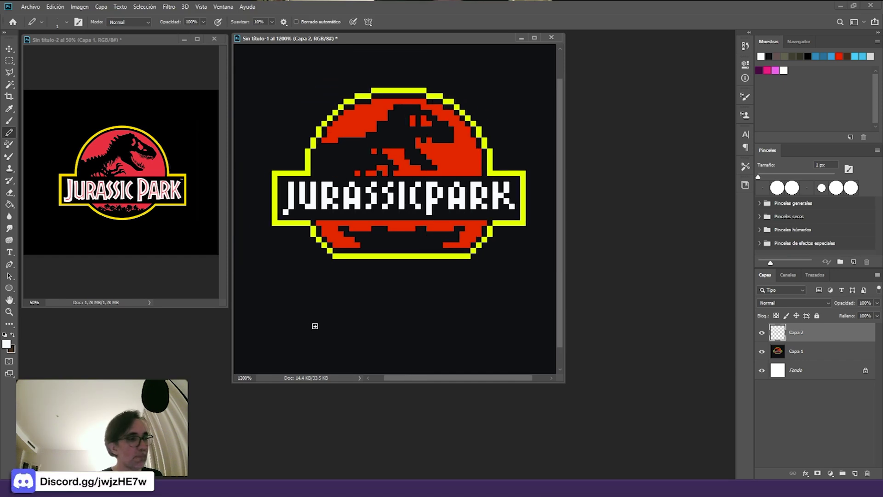
- Duplicate the Capa 1 logo layer
key("m")
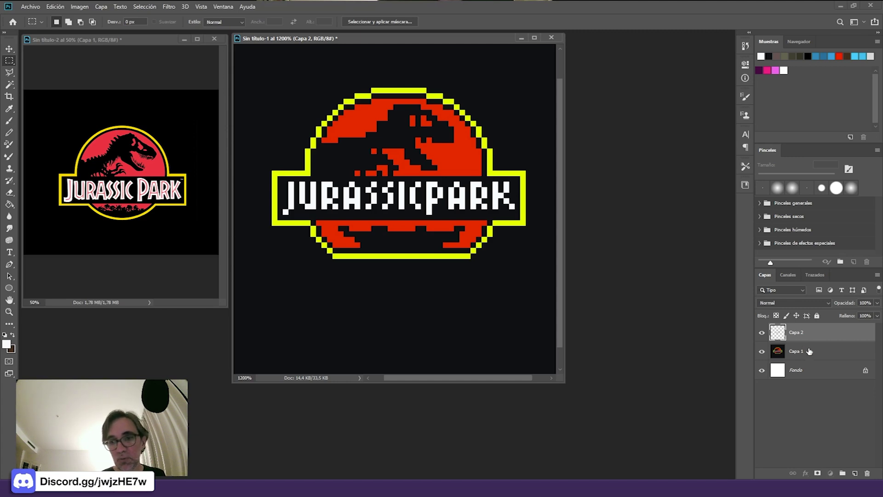
left_click(810, 351)
right_click(809, 350)
left_click(715, 140)
key("Return")
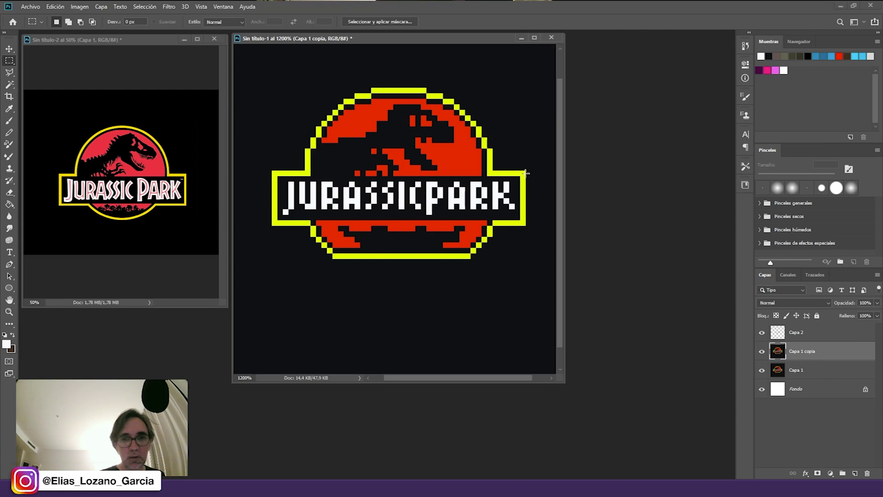
- Copy PARK onto its own layer and nudge it one pixel right
left_click_drag(531, 172, 423, 226)
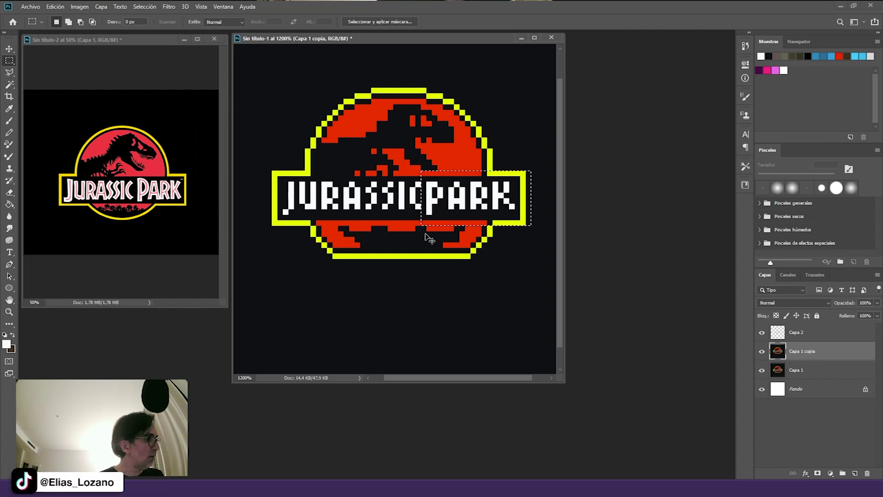
key("ctrl+j")
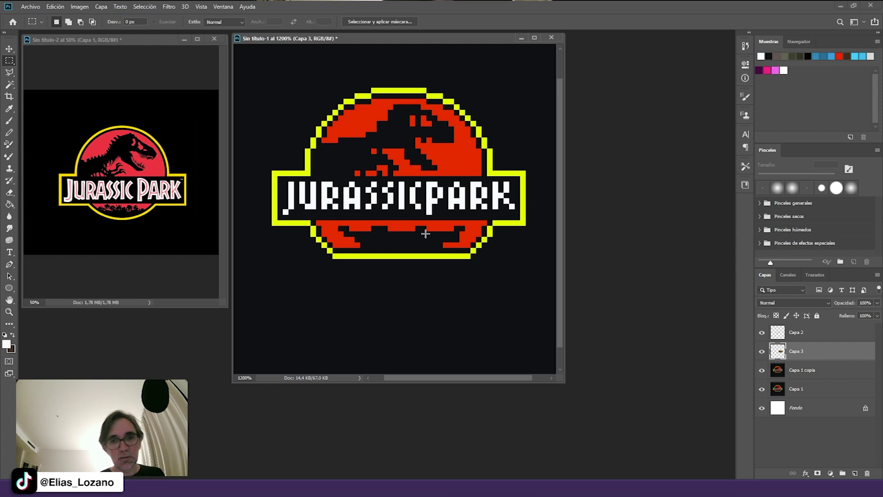
key("v")
key("Right")
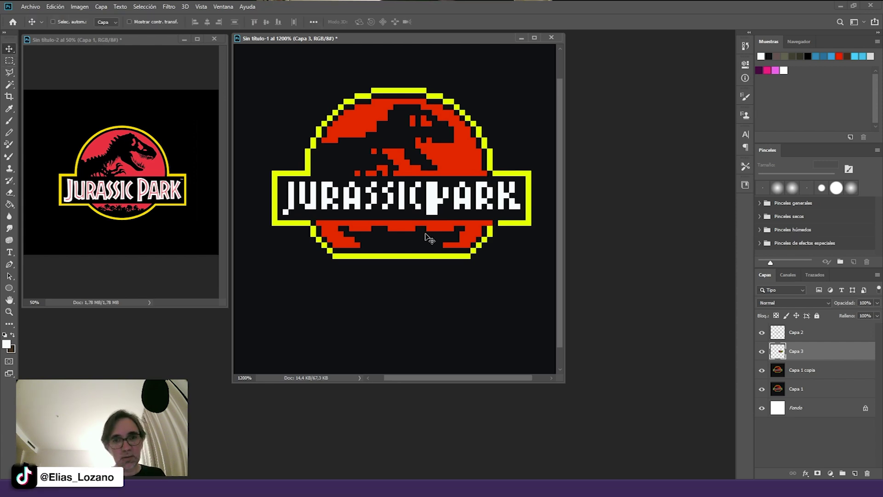
- Shift the right half of the logo on Capa 2 one pixel right
key("b")
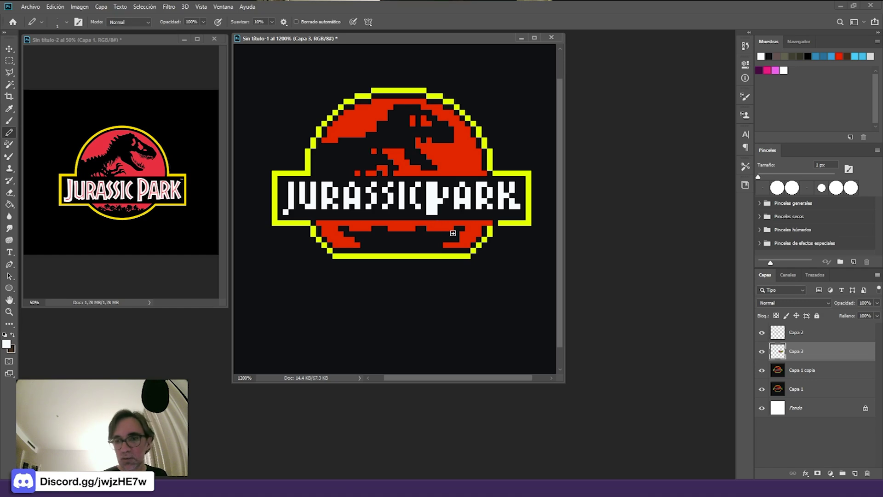
left_click(805, 338)
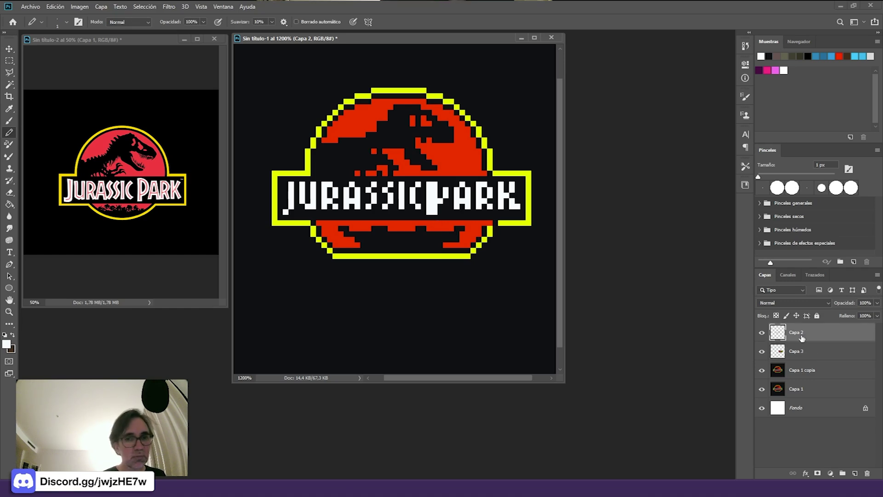
key("m")
mouse_move(542, 149)
left_mouse_down()
mouse_move(474, 193)
mouse_move(421, 245)
left_mouse_up()
key("v")
key("Right")
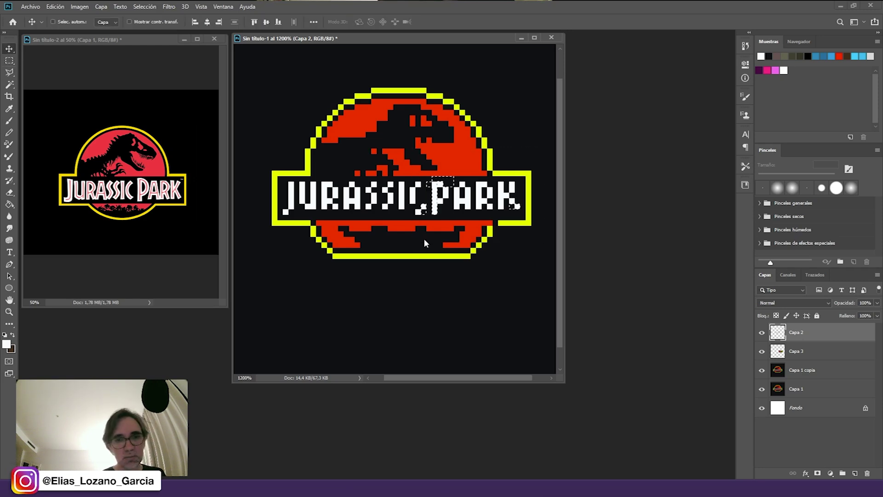
key("ctrl+d")
- Paint out the stray white pixel by the C and merge Capa 3 into Capa 2
key("b")
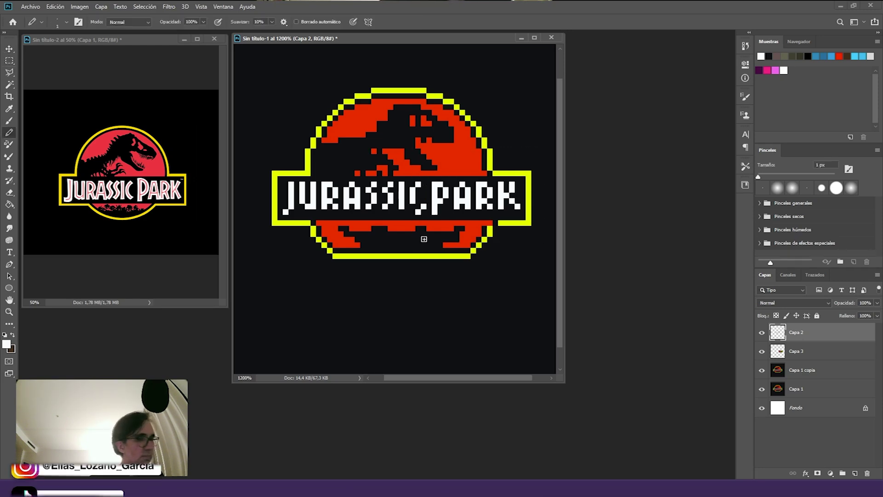
left_click(423, 215, "alt")
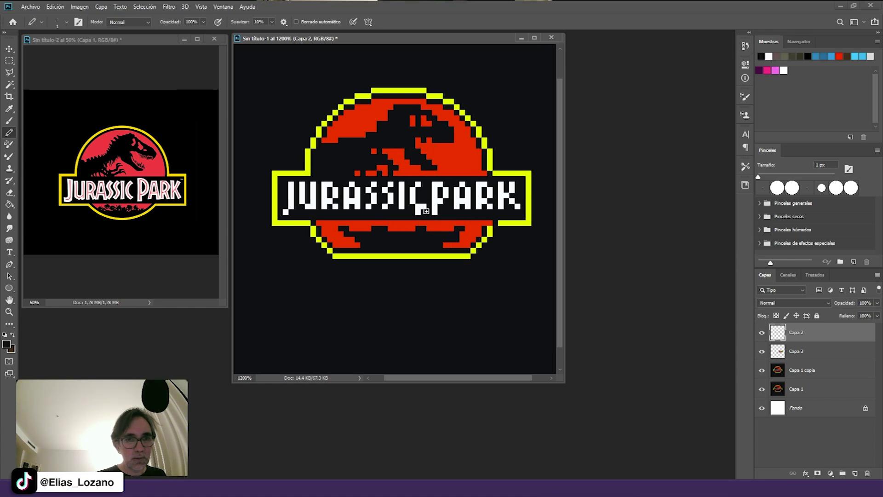
left_click(423, 206)
left_click(811, 352, "shift")
key("ctrl+e")
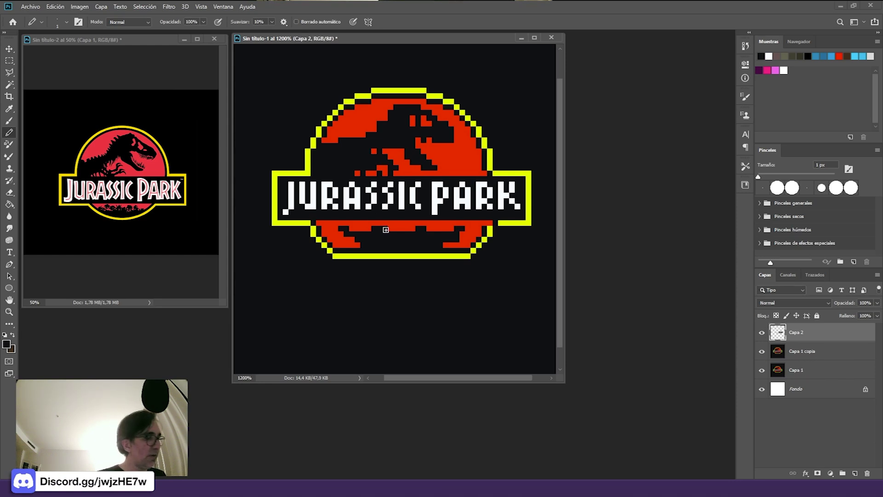
- Select the JURASSIC part of the banner, including its left end
key("m")
mouse_move(432, 177)
left_mouse_down()
mouse_move(295, 202)
mouse_move(268, 224)
left_mouse_up()
left_click_drag(261, 165, 316, 225)
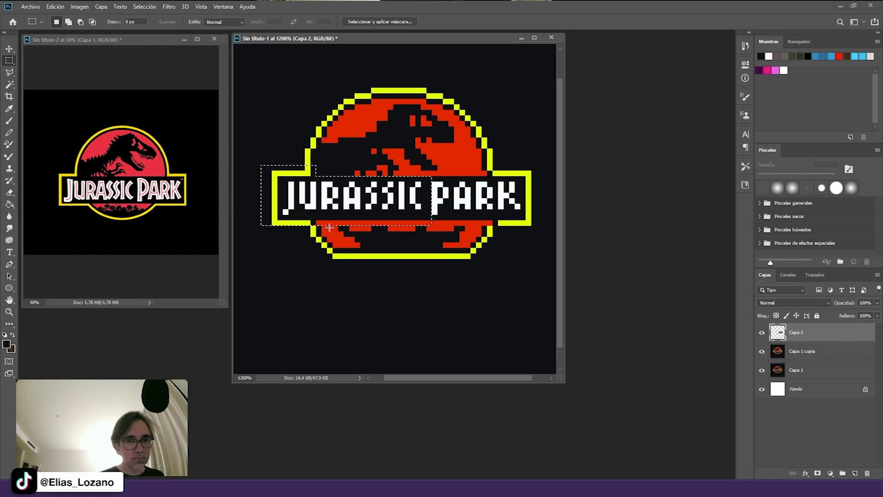
- Copy the left banner part to a new layer and nudge it one pixel left
key("ctrl+j")
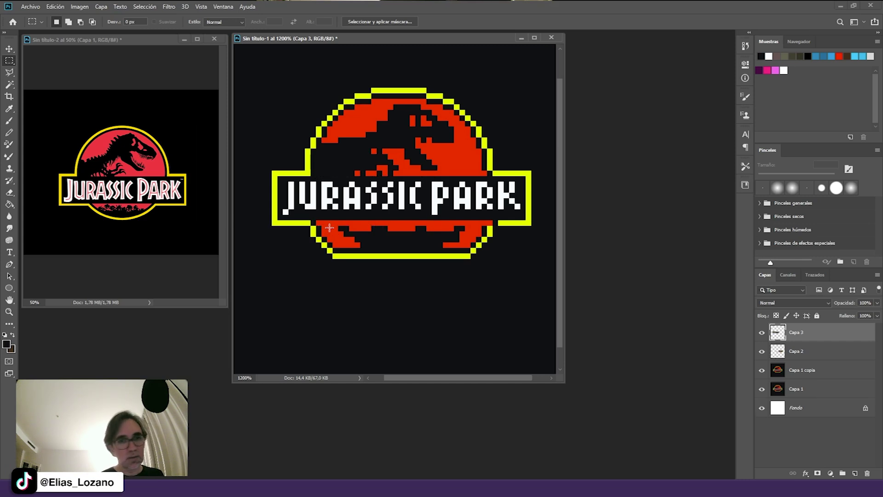
key("v")
key("Left")
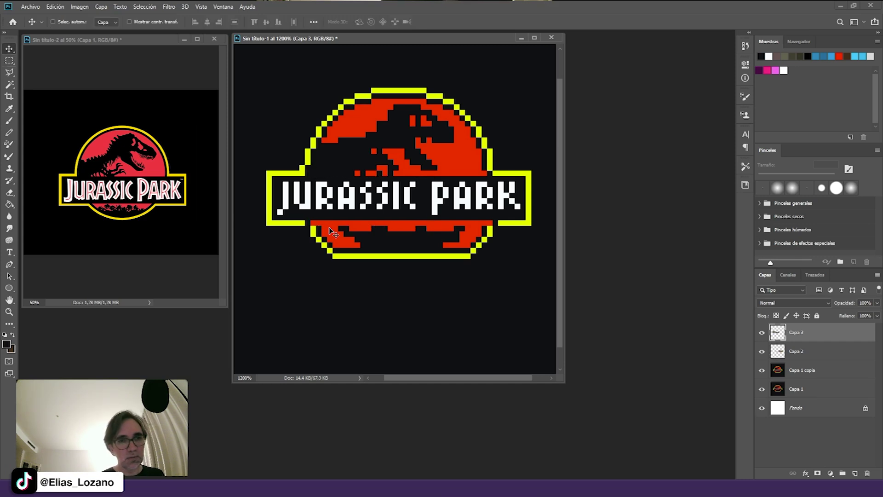
key("b")
left_click(305, 162, "alt")
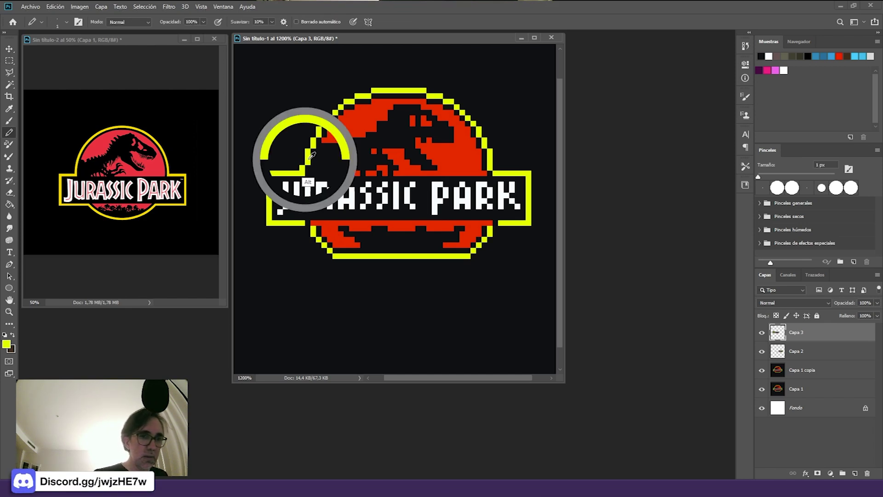
left_click(319, 216, "alt")
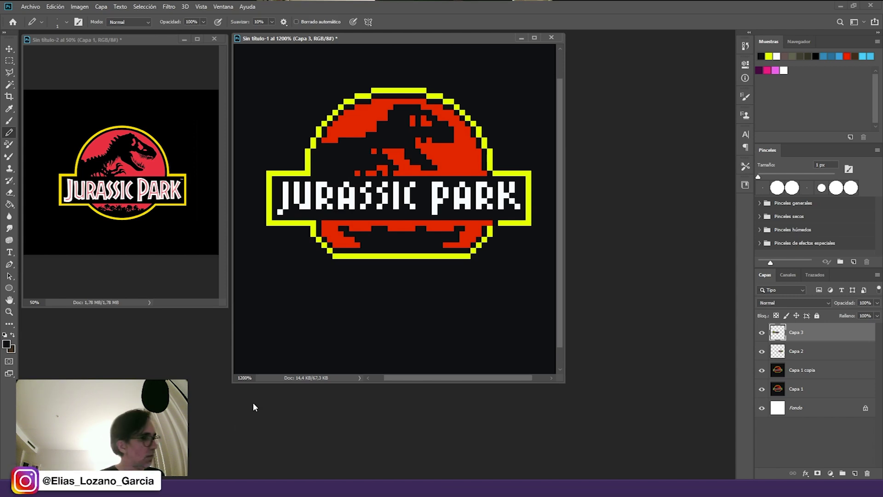
- Move the JURASSIC lettering one pixel to the right
key("m")
left_click_drag(420, 177, 272, 220)
key("v")
key("Right")
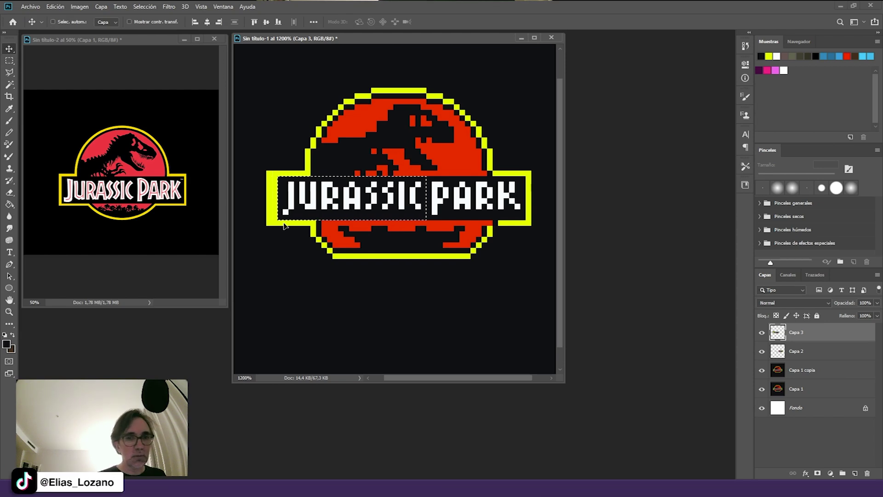
key("ctrl+d")
- Paint the inner yellow column dark, extend the J's foot one pixel left, and select the circle's top half
key("b")
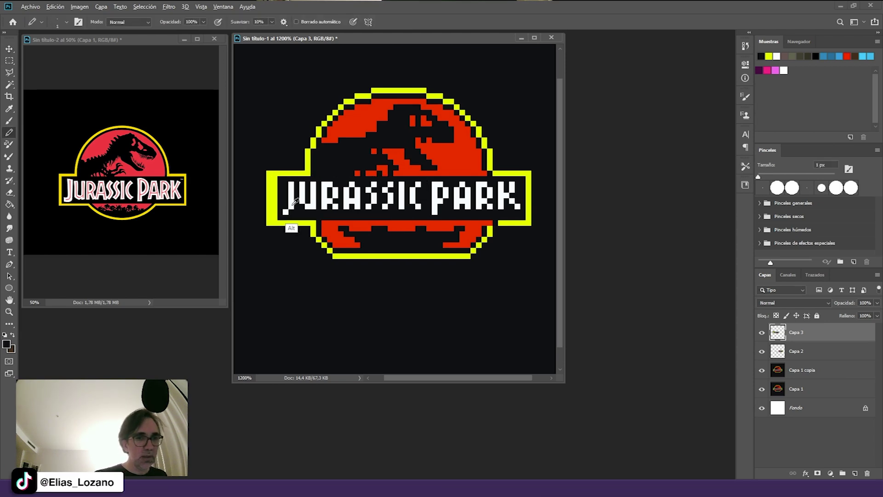
left_click_drag(275, 217, 275, 178)
left_click(286, 212, "alt")
left_click(281, 213)
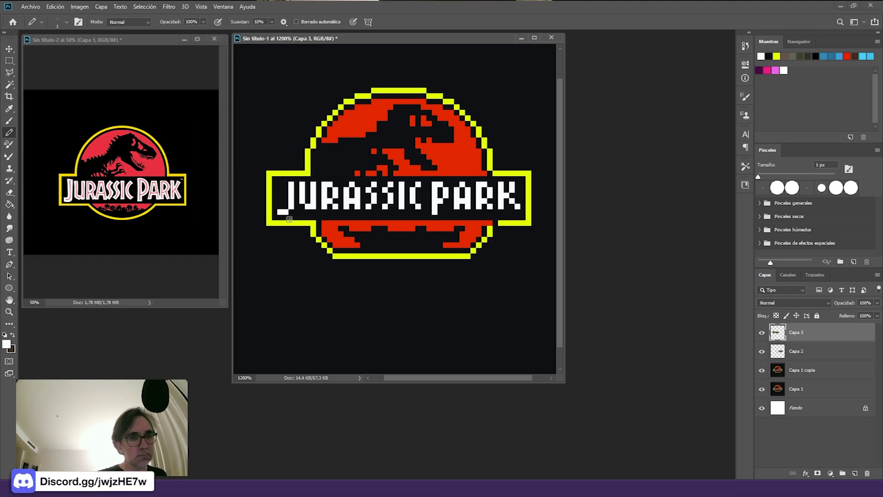
key("x")
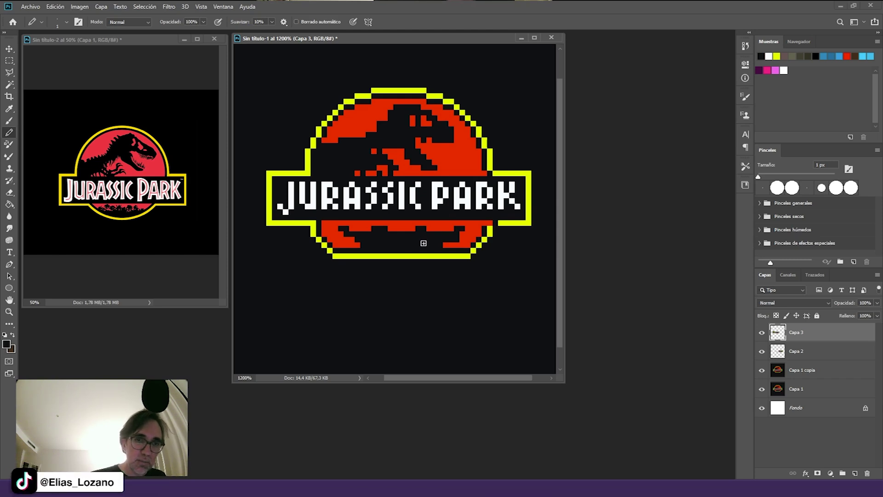
key("x")
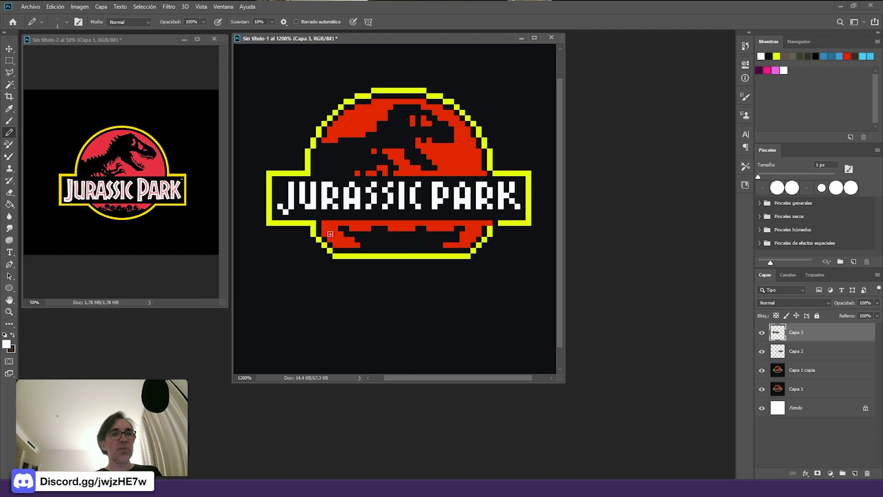
key("m")
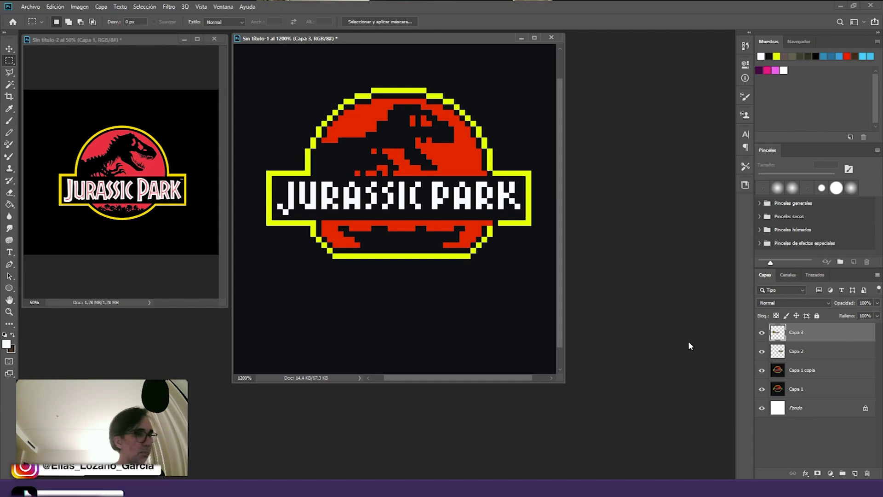
left_click_drag(295, 66, 509, 162)
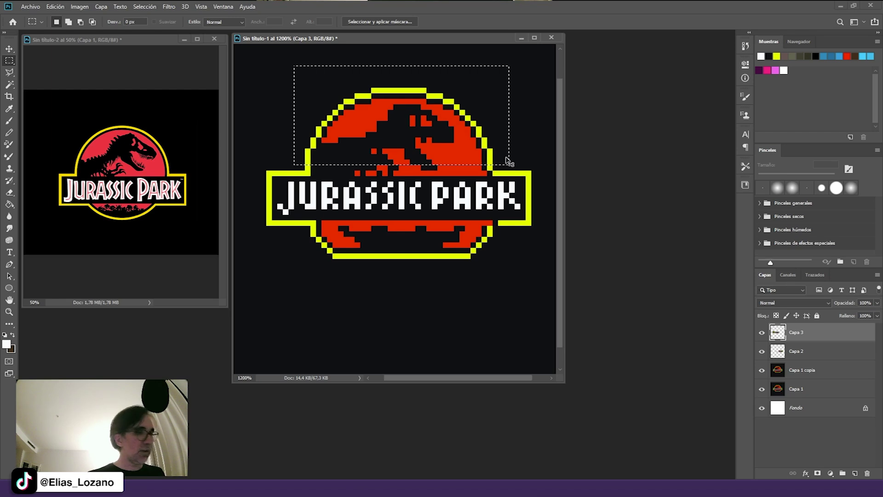
- Copy the circle's top half to a new layer, flip it vertically, and move it down
key("ctrl+j")
key("ctrl+t")
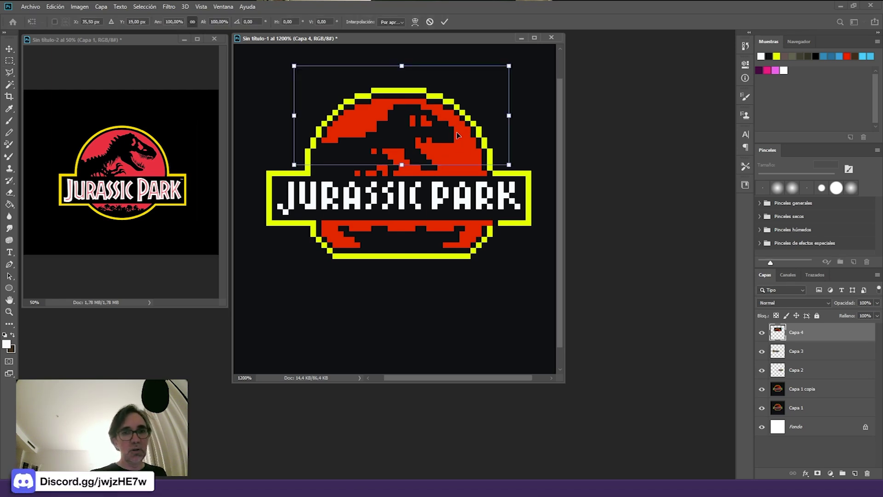
right_click(476, 132)
left_click(525, 251)
key("Return")
key("Up")
key("Return")
key("b")
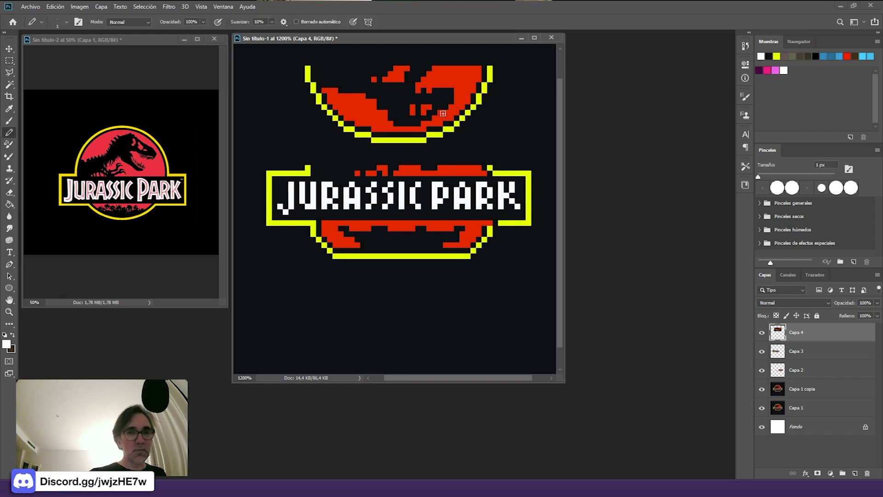
key("v")
left_click_drag(449, 121, 467, 246)
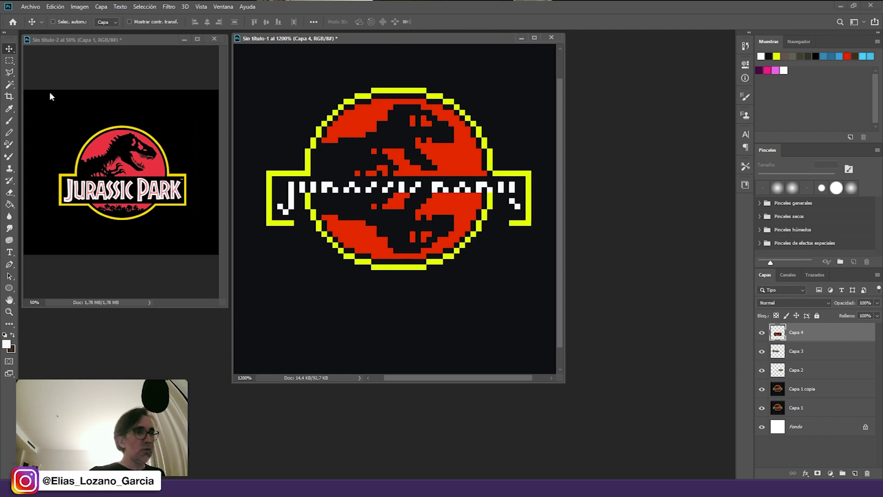
- Delete the dark background around the flipped piece with the Magic Wand and move it lower
left_click(10, 84)
left_click(458, 271)
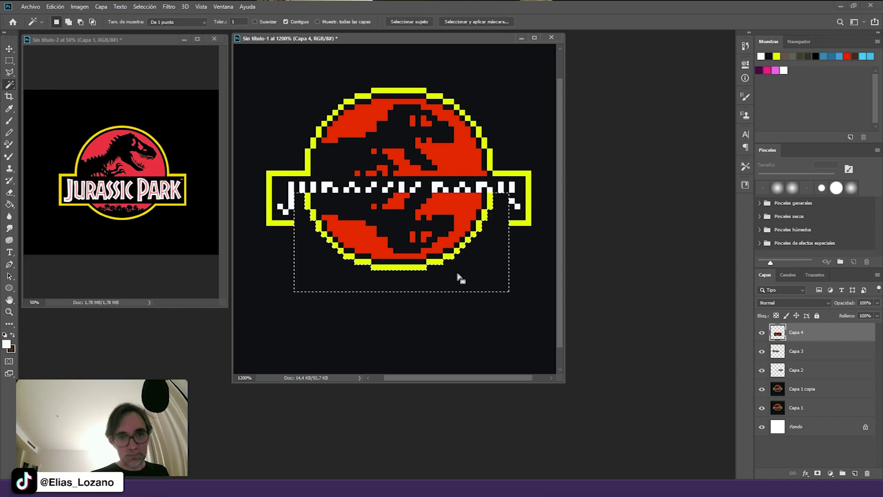
key("Delete")
key("ctrl+d")
key("v")
left_click_drag(450, 272, 470, 299)
- Rotate the piece 90 degrees and move it up-left toward the logo
key("ctrl+t")
left_click_drag(496, 164, 463, 316)
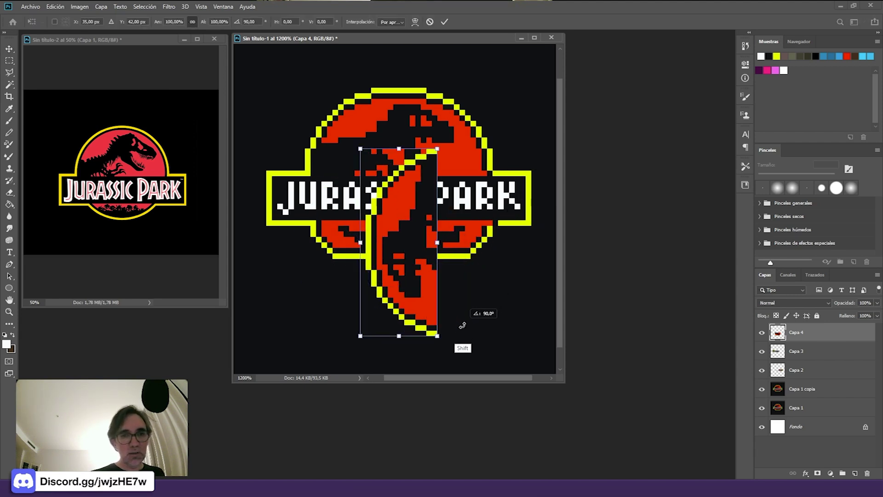
key("Return")
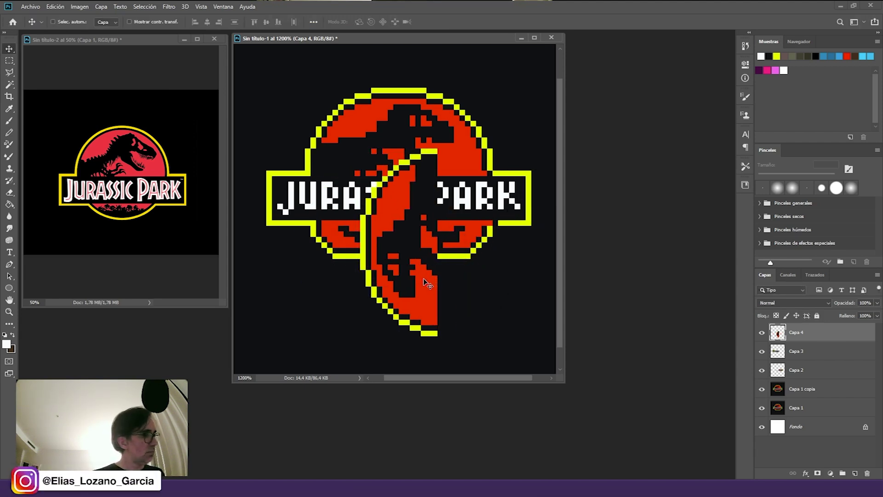
left_click_drag(420, 290, 429, 224)
- Duplicate the rotated piece, flip it horizontally, and shift it 5 px right
key("ctrl+a")
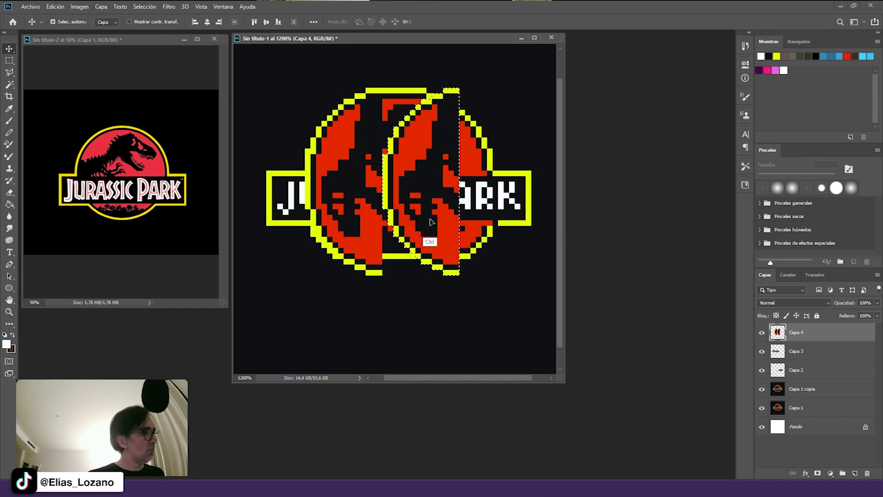
key("ctrl+t")
right_click(433, 212)
left_click(478, 317)
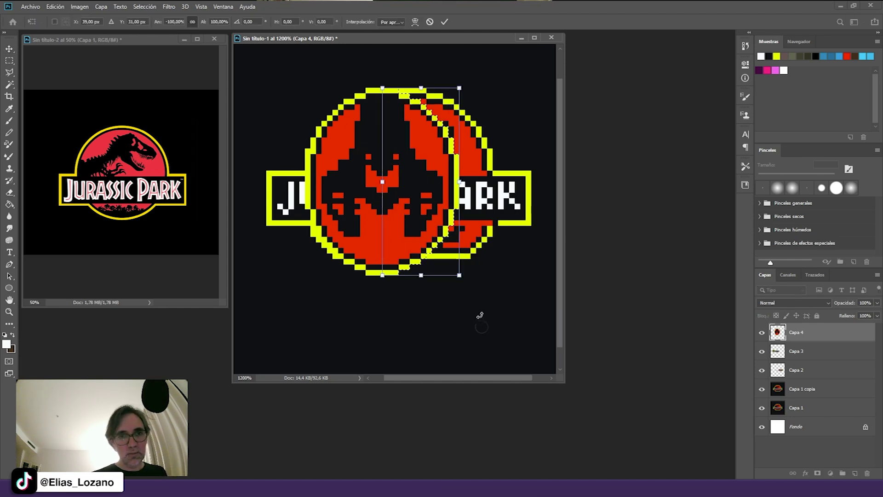
key("Return")
left_click_drag(423, 219, 457, 221)
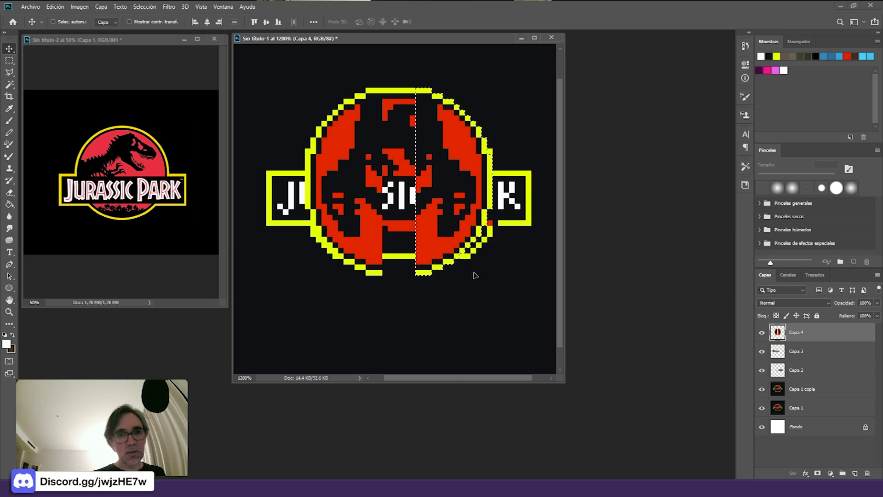
key("ctrl+d")
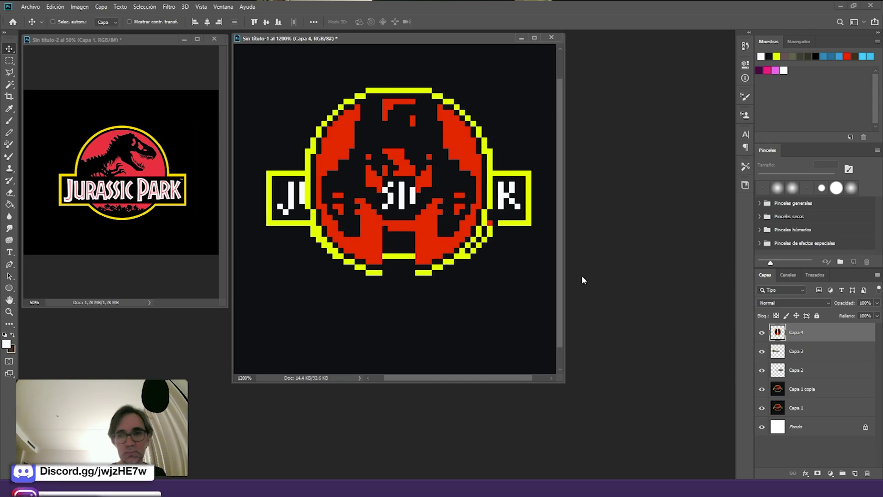
- Hide the other logo layers, move a copy of the piece right, and rotate it
left_click_drag(764, 353, 763, 408)
key("ctrl+a")
left_click_drag(455, 205, 472, 207)
key("ctrl+t")
left_click_drag(517, 69, 382, 124)
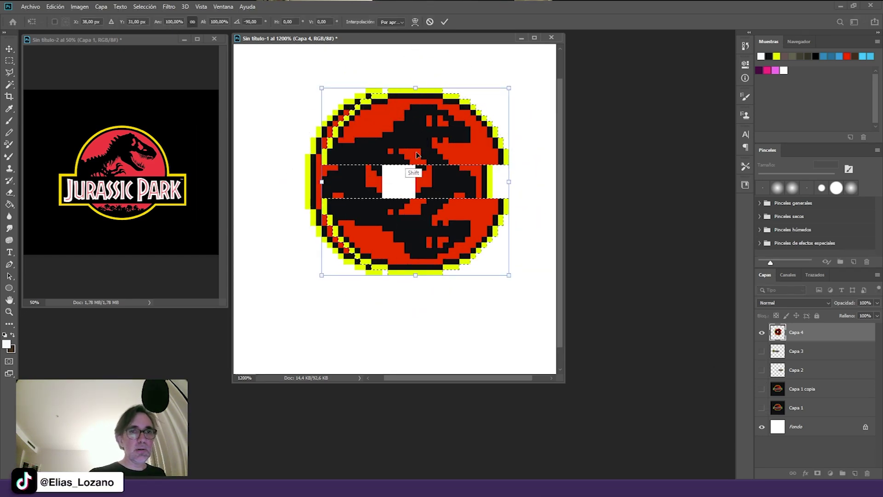
- Commit the rotation of the copy and nudge it two pixels left into alignment
key("Return")
key("Left")
key("Left")
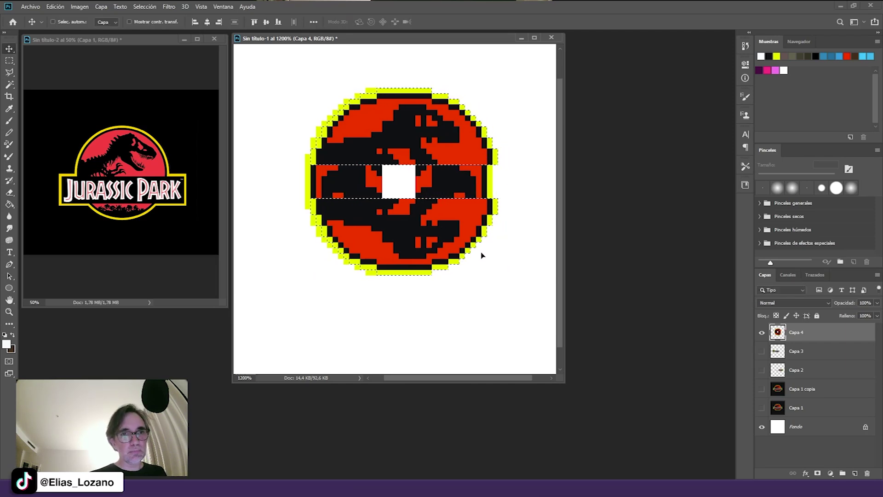
key("Left")
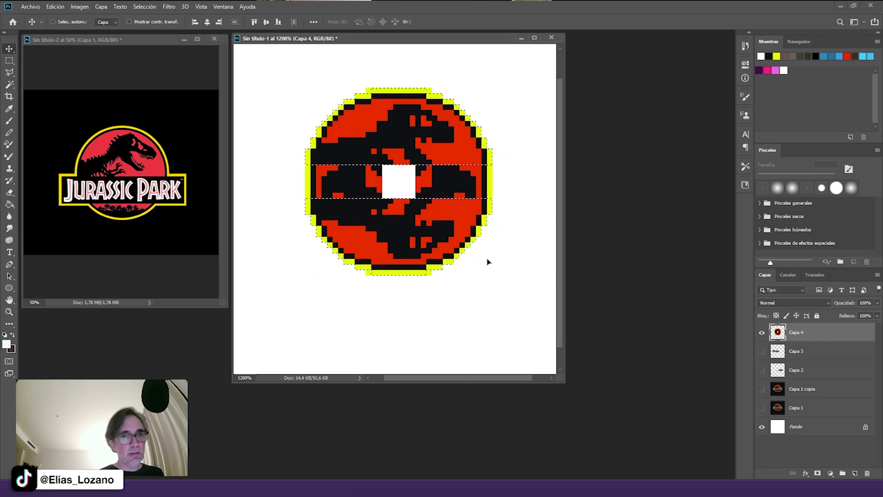
key("ctrl+d")
- With the Magic Wand, Contiguous off, delete the copy's red and black pixels, leaving the yellow ring
key("w")
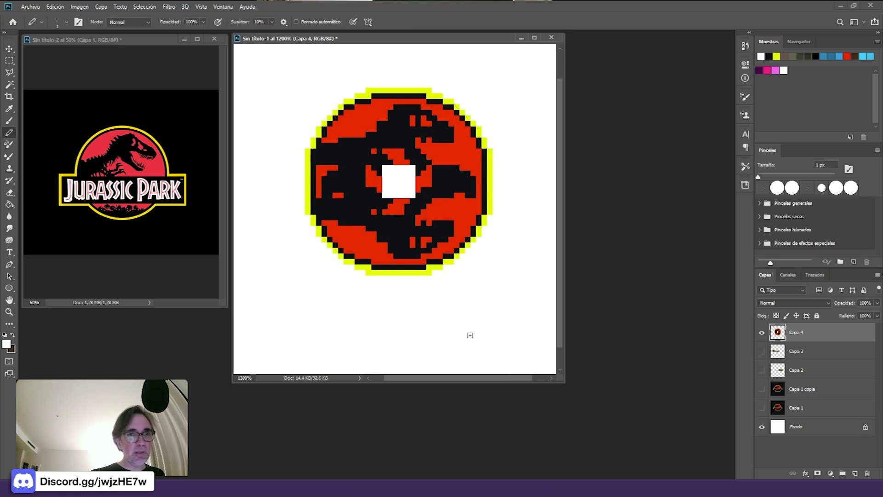
left_click(14, 84)
left_click(429, 183)
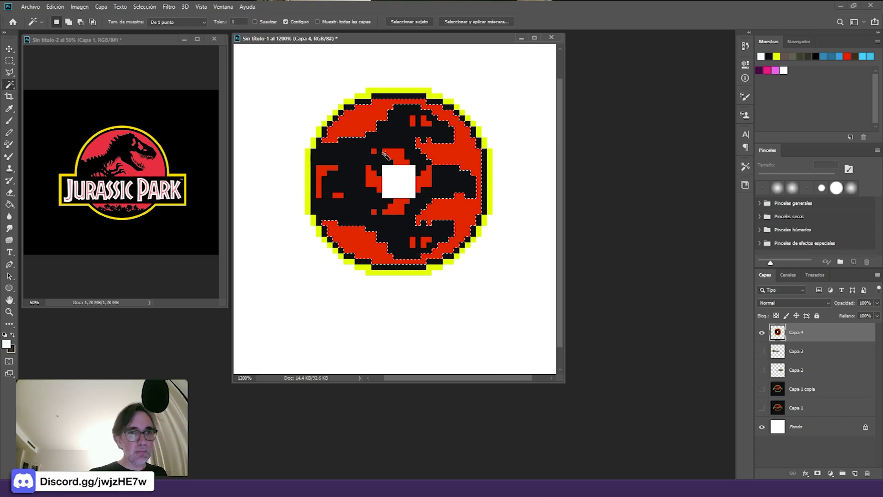
left_click(285, 22)
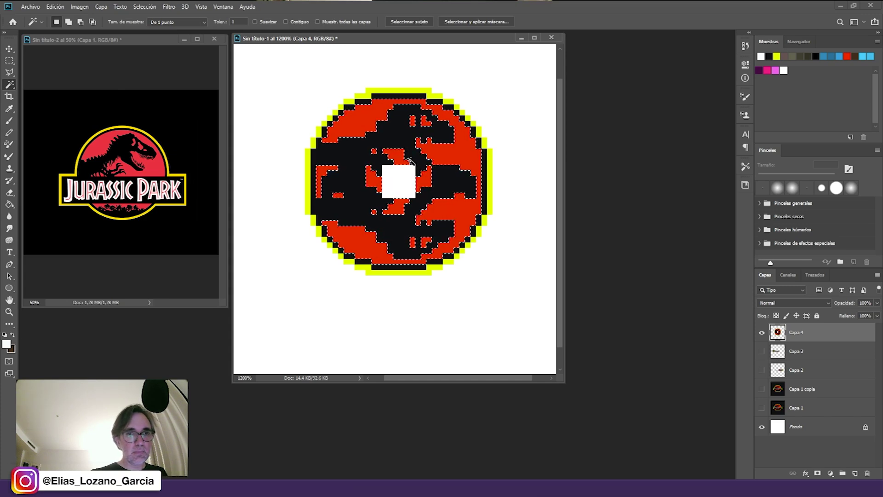
key("Delete")
left_click(399, 142)
key("Delete")
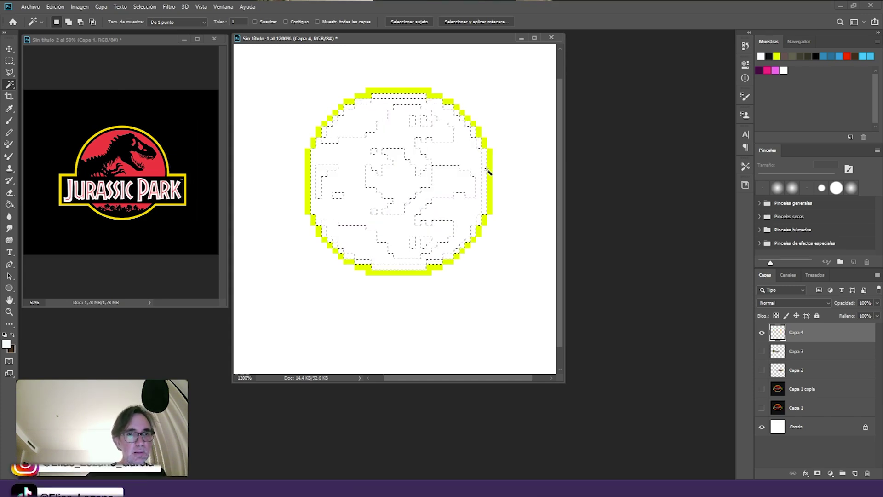
key("ctrl+d")
- Show the Capa 1 layers again and merge Capa 3 through Capa 1 copia
left_click_drag(762, 409, 762, 398)
left_click(798, 357)
left_click(801, 388, "shift")
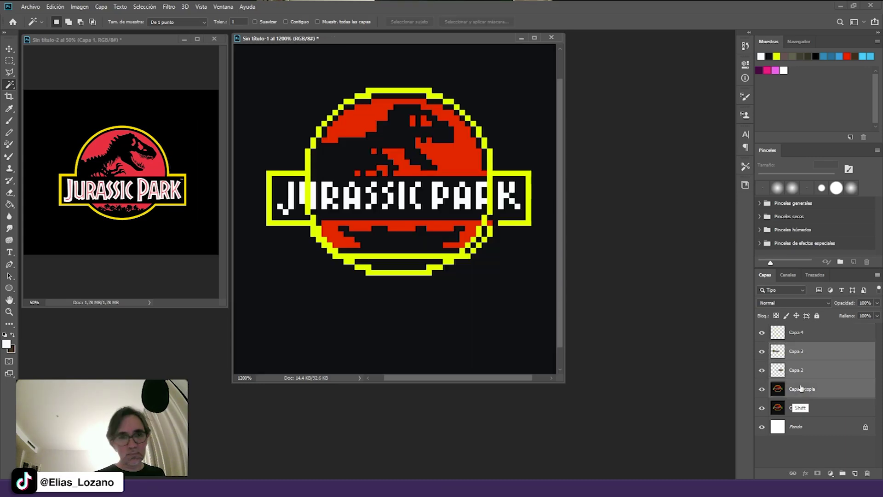
key("ctrl+e")
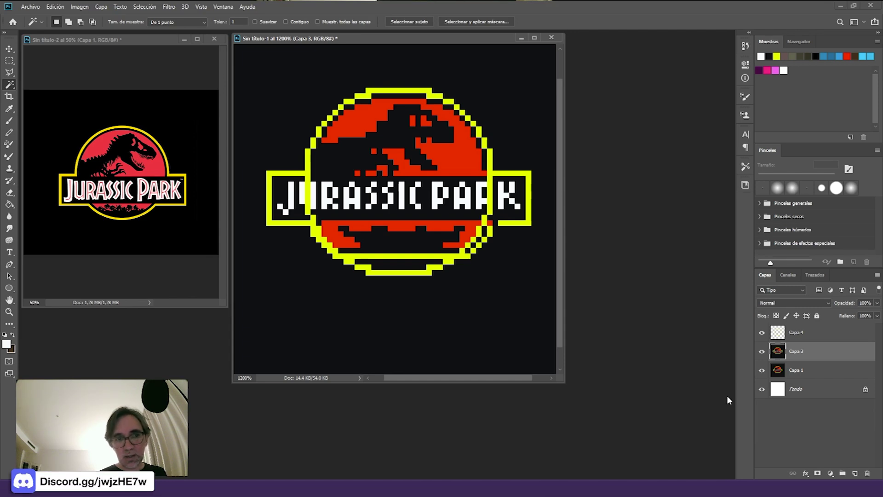
- On Capa 4, marquee the URASSIC PAR letters of the title, then deselect
left_click(800, 336)
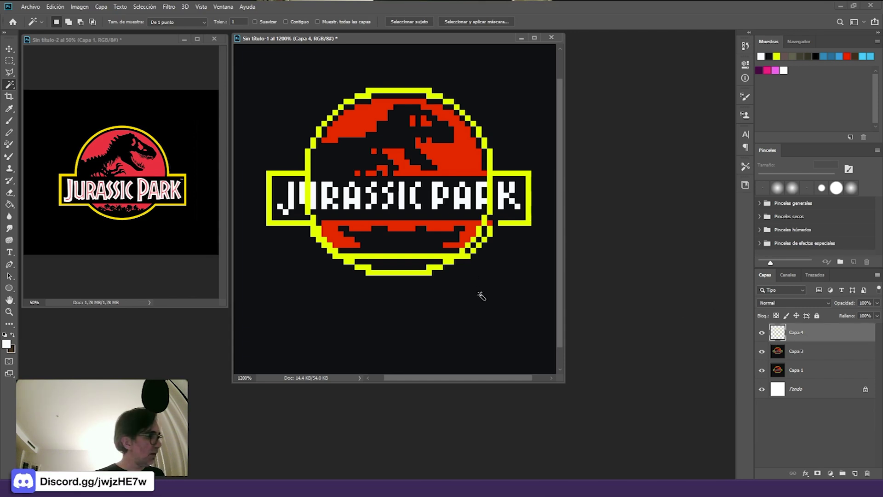
key("b")
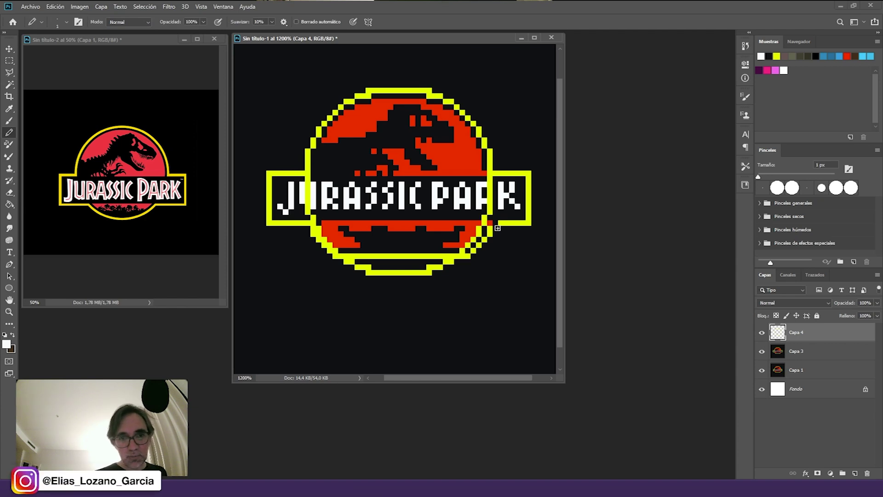
key("m")
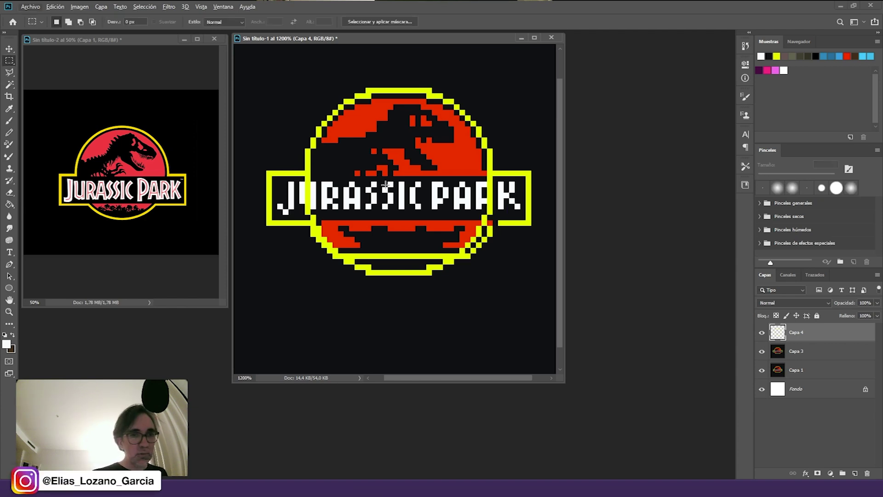
left_click_drag(300, 174, 491, 224)
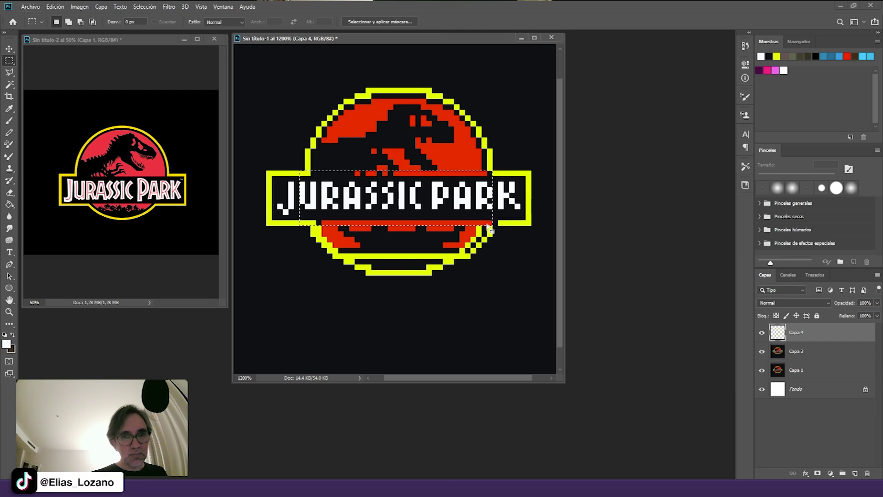
key("ctrl+d")
- With the Pencil, paint black over the lower-right outer yellow step and along the red area's right edge
key("b")
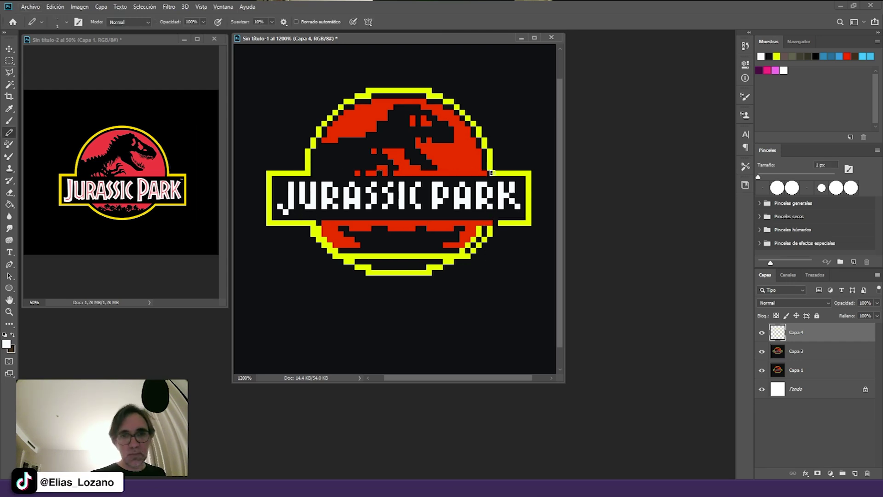
left_click(489, 166, "alt")
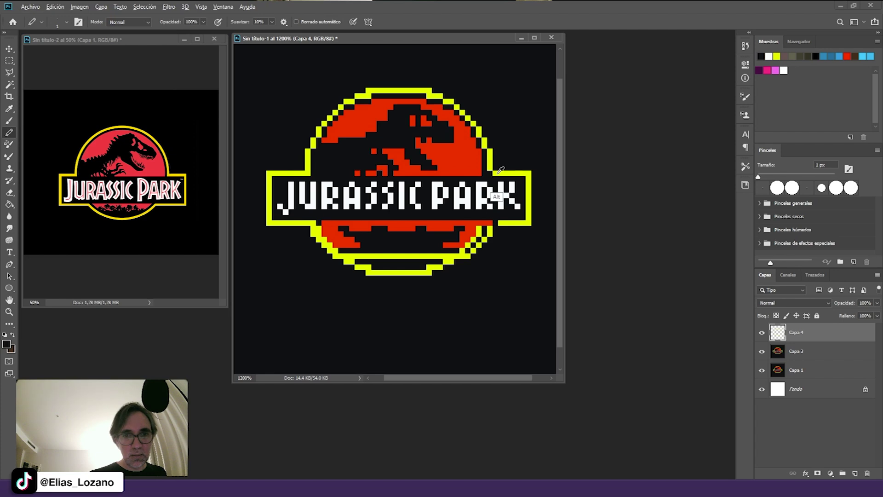
left_click(489, 219, "alt")
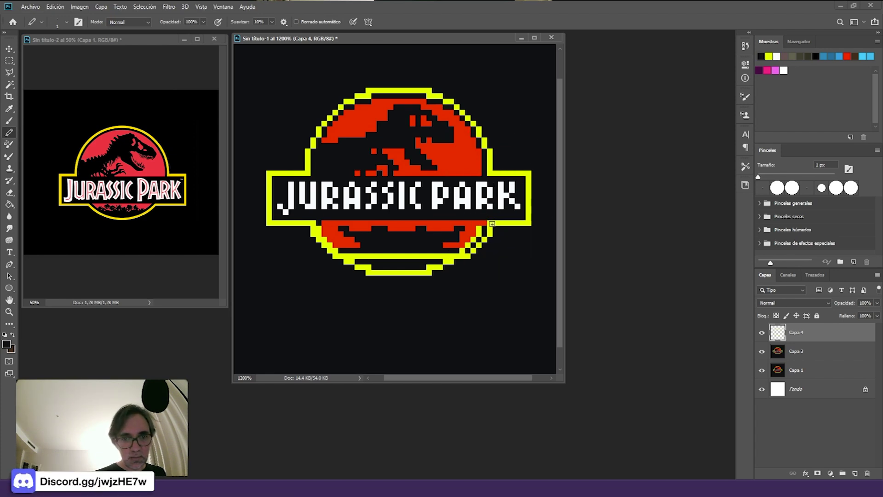
left_click(491, 224, "alt")
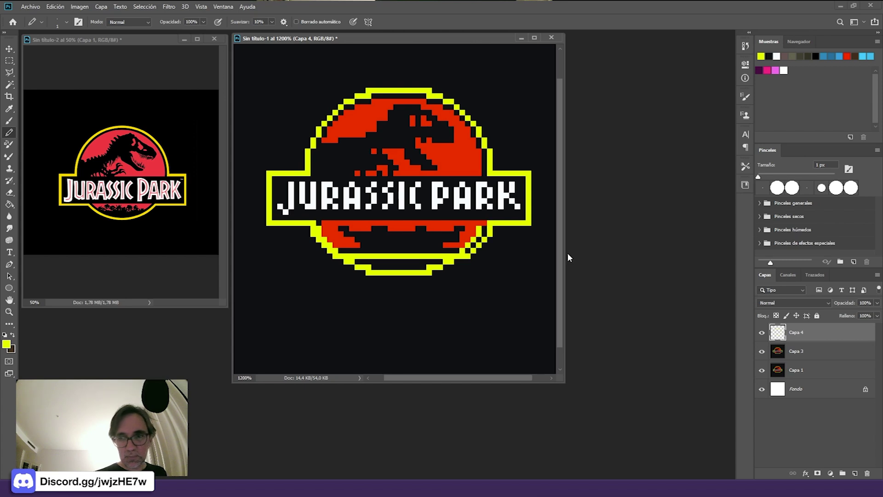
left_click(762, 333)
left_click(762, 333)
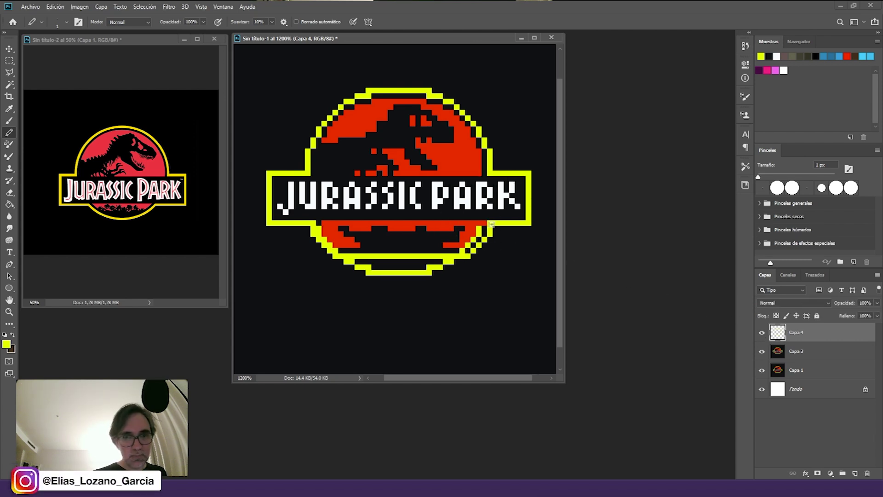
left_click(497, 255, "alt")
left_click_drag(490, 225, 471, 254)
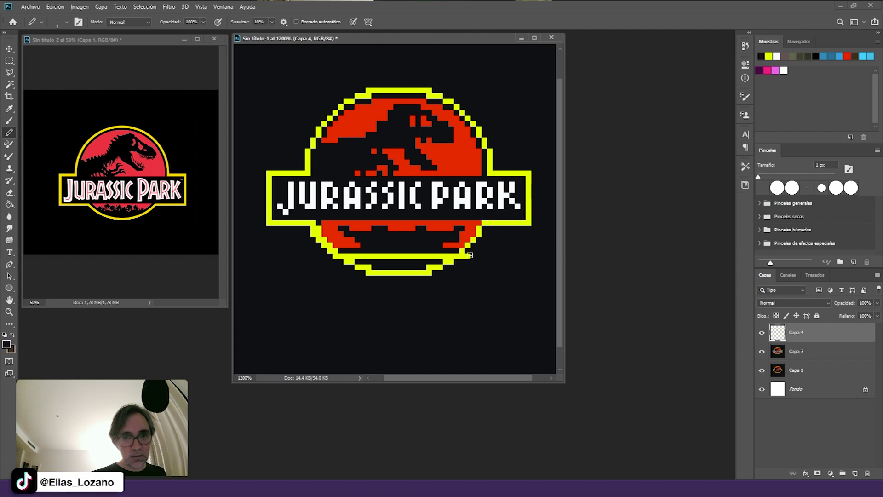
left_click_drag(479, 223, 470, 238)
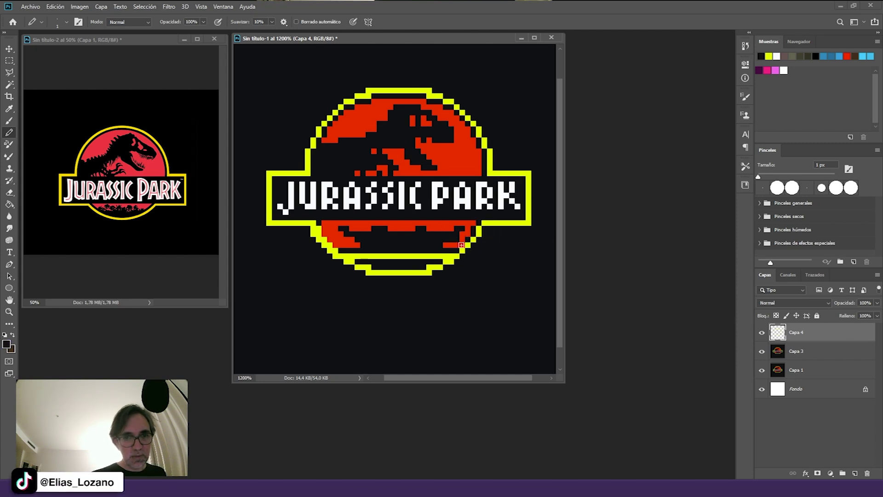
- Sample the lower band's red and paint it over the yellow bar's right end
left_click(486, 221, "alt")
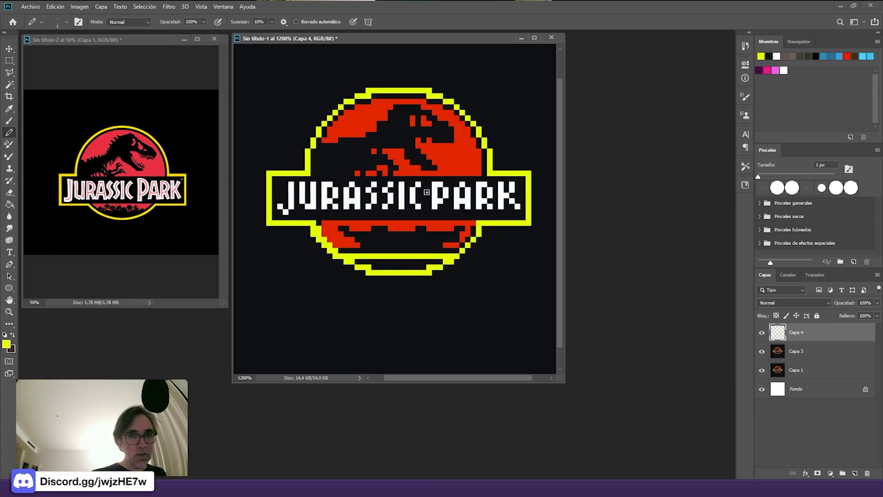
left_click(452, 248, "alt")
left_click_drag(451, 251, 415, 264)
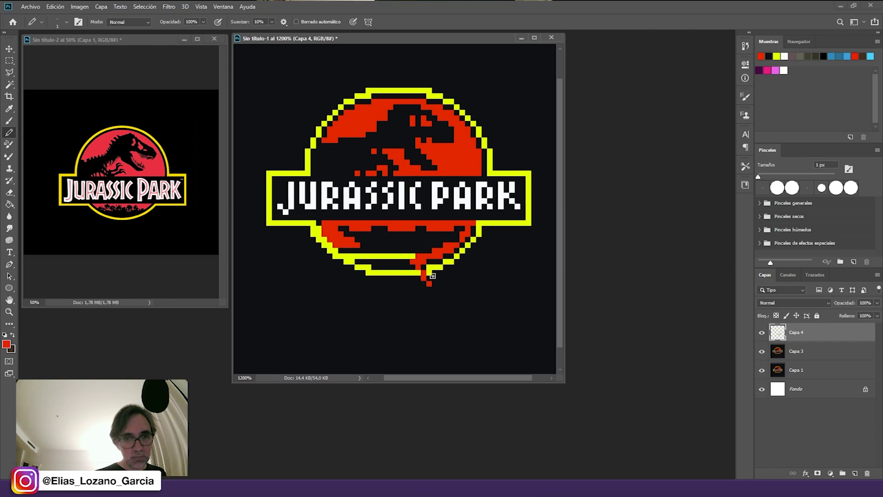
left_click(431, 276, "alt")
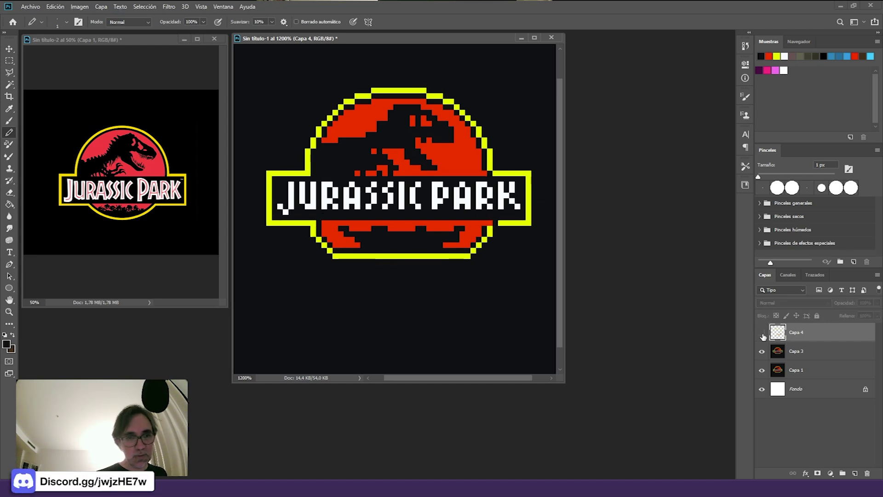
- Paint the stray lower-left yellow pixels and the bottom yellow pixel row black
left_click(314, 228)
left_click(320, 225, "alt")
left_click(314, 241, "alt")
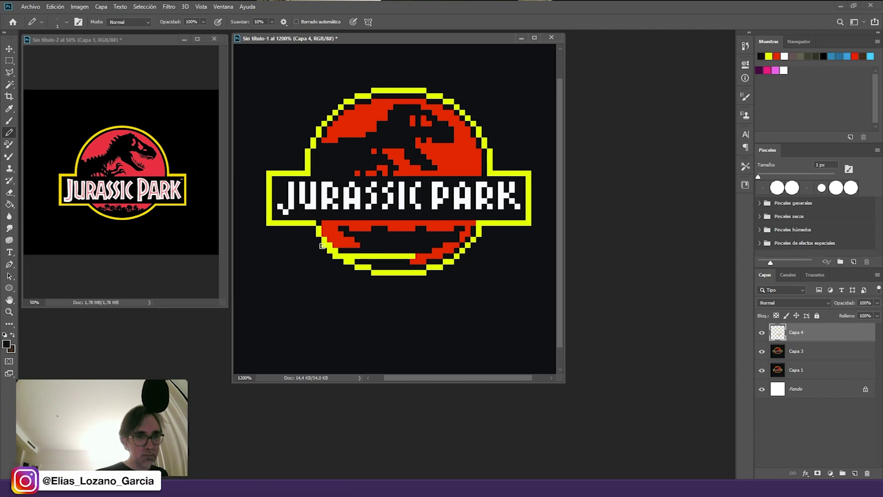
left_click(335, 258)
left_click(349, 252, "alt")
left_click(325, 229)
left_click(326, 233)
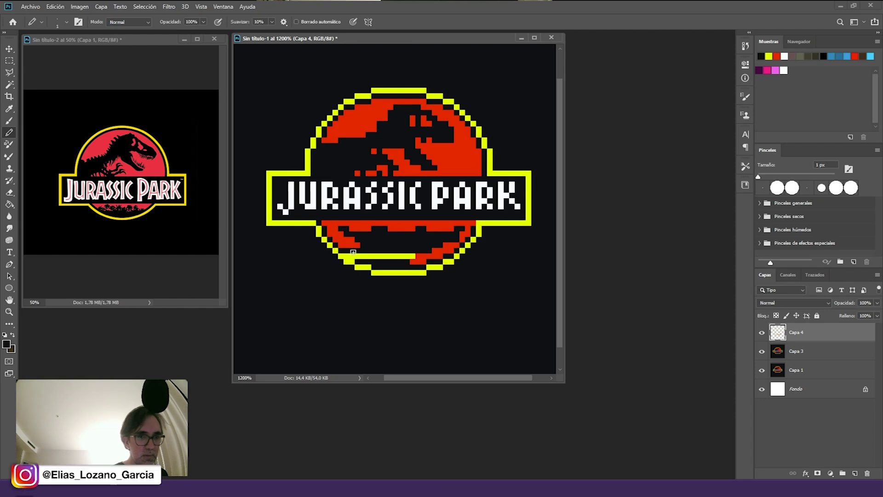
left_click_drag(371, 257, 414, 256)
- Fill the lower-left band with red, comparing with the ring layer hidden and shown
left_click(344, 231, "alt")
mouse_move(377, 230)
left_mouse_down()
mouse_move(352, 246)
mouse_move(441, 246)
mouse_move(418, 230)
mouse_move(404, 244)
mouse_move(455, 236)
mouse_move(367, 244)
mouse_move(430, 251)
left_mouse_up()
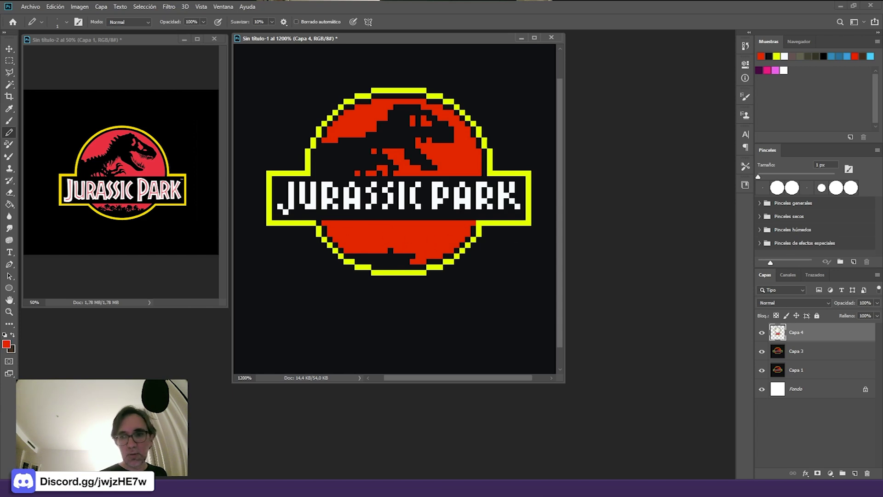
left_click(763, 334)
left_click(763, 334)
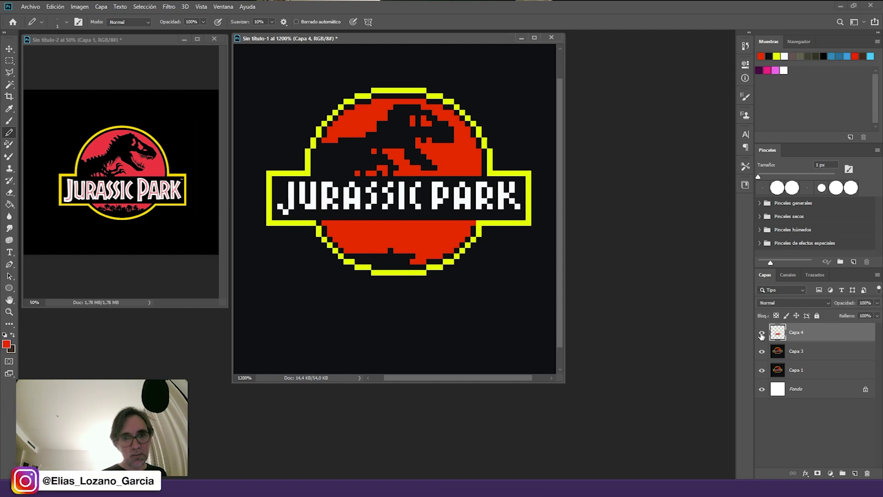
- Paint leftover red pixels under the band dark and add black pixels at its left edge
left_click(403, 287, "alt")
left_click_drag(405, 261, 442, 257)
left_click_drag(442, 256, 406, 257)
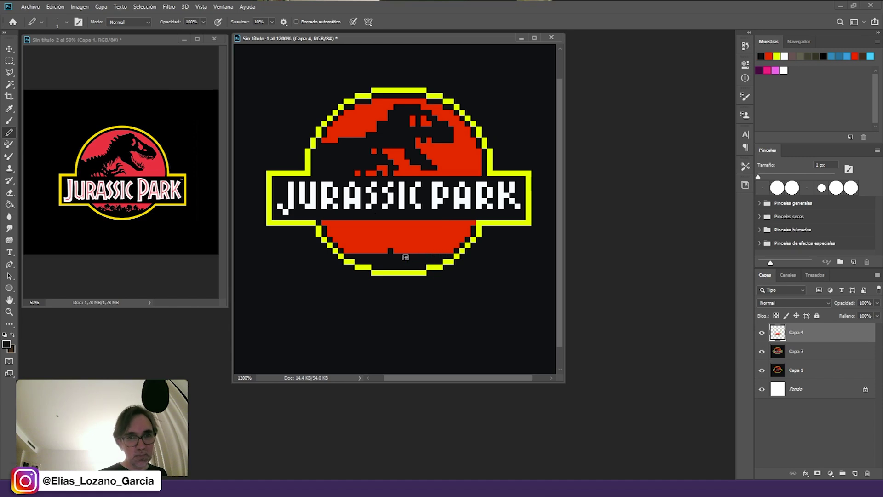
left_click(352, 245)
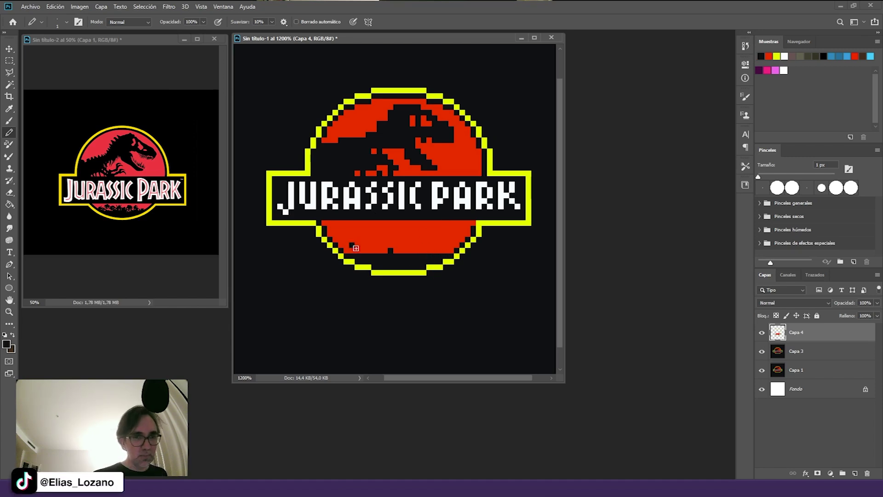
left_click(346, 241)
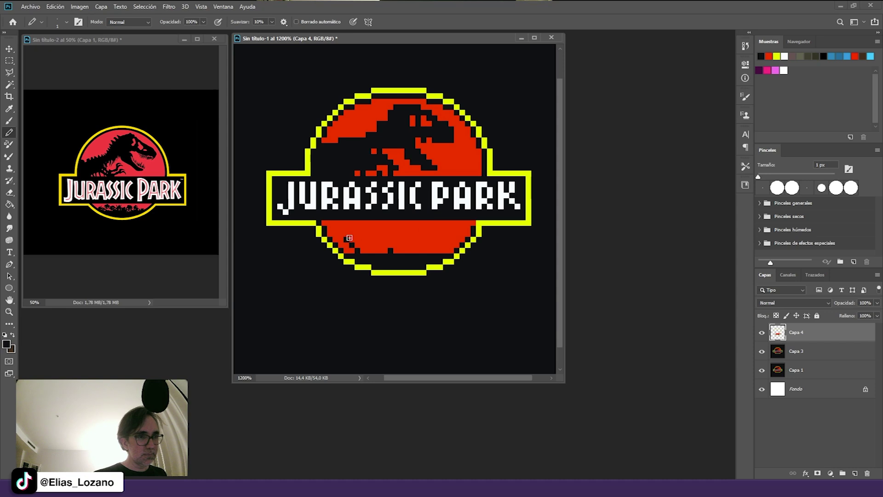
- Paint a black treeline silhouette across the lower red band
left_click_drag(350, 240, 374, 251)
left_click(373, 239)
left_click(364, 245)
left_click(364, 235)
mouse_move(378, 239)
left_mouse_down()
mouse_move(390, 232)
mouse_move(407, 231)
mouse_move(387, 233)
mouse_move(398, 229)
mouse_move(418, 239)
mouse_move(400, 233)
mouse_move(396, 242)
mouse_move(418, 253)
mouse_move(436, 244)
mouse_move(421, 233)
mouse_move(427, 228)
mouse_move(430, 251)
mouse_move(455, 249)
left_mouse_up()
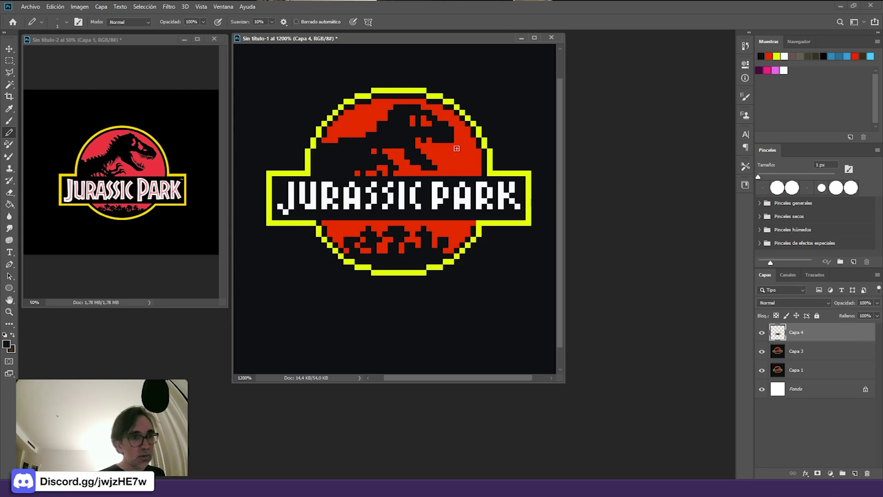
- Fill the red gap beside the T-rex and repaint stray T-rex pixels black
left_click(377, 151, "alt")
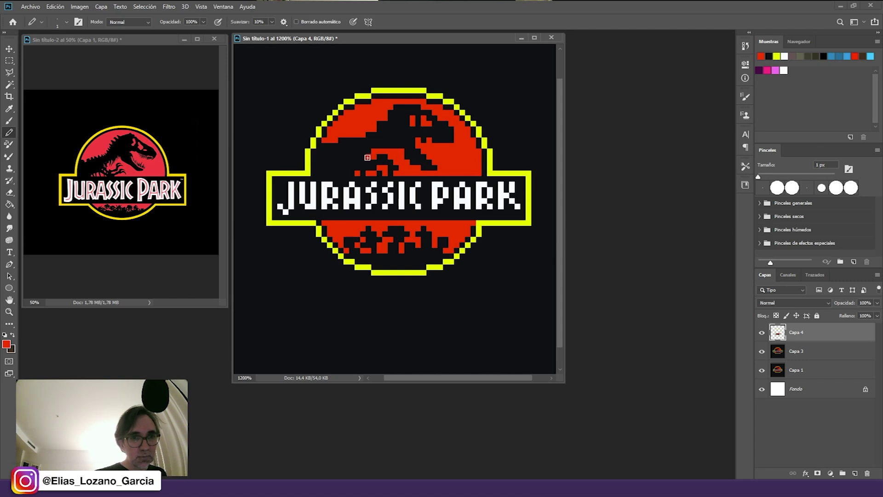
left_click(366, 173)
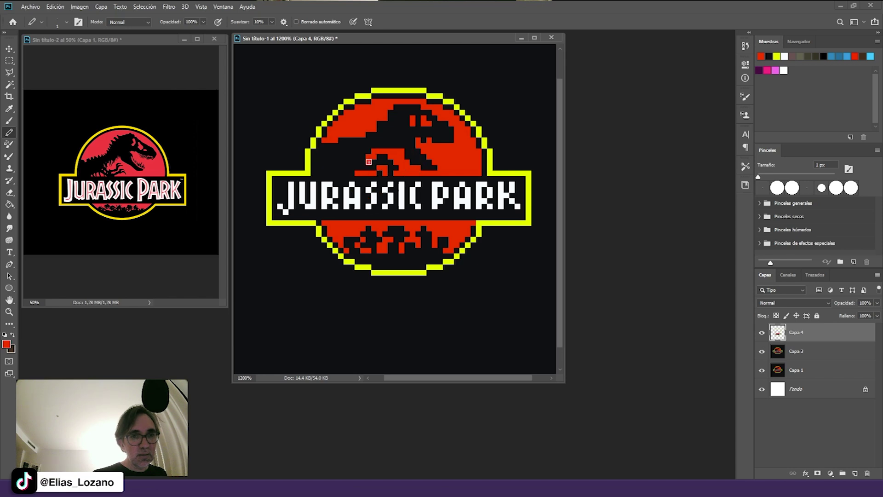
left_click(372, 168, "alt")
left_click(374, 173)
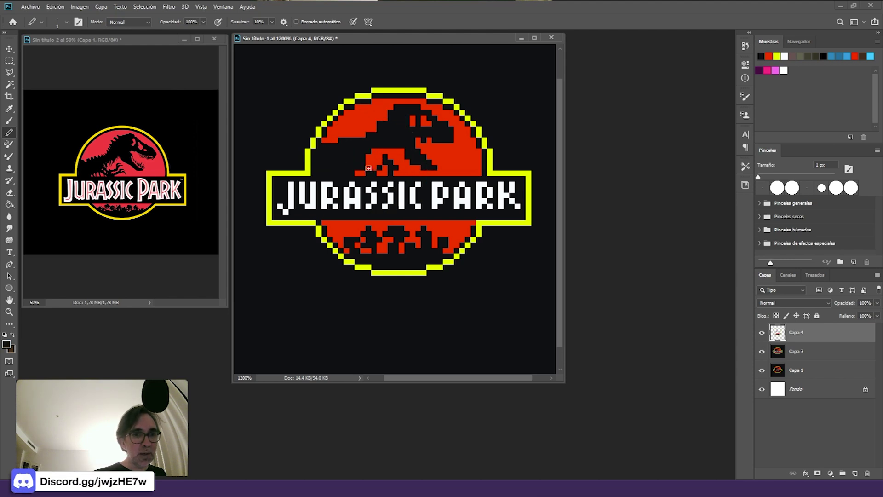
left_click(391, 172, "alt")
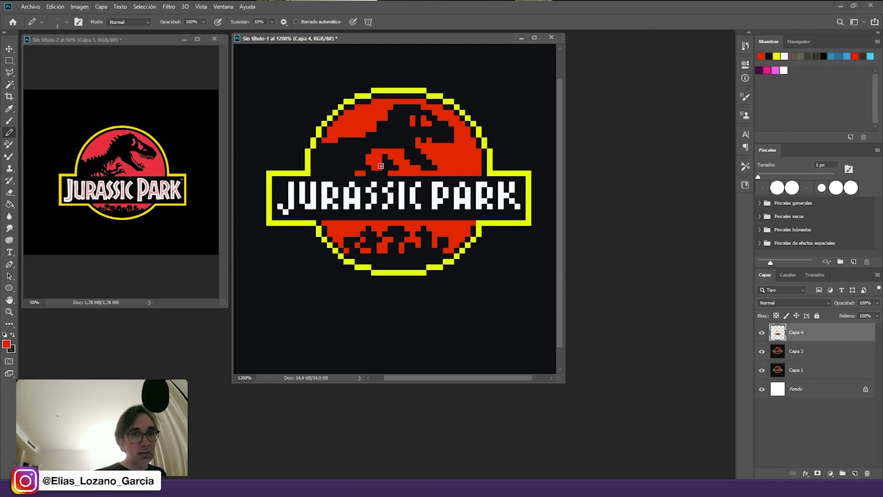
left_click(390, 172, "alt")
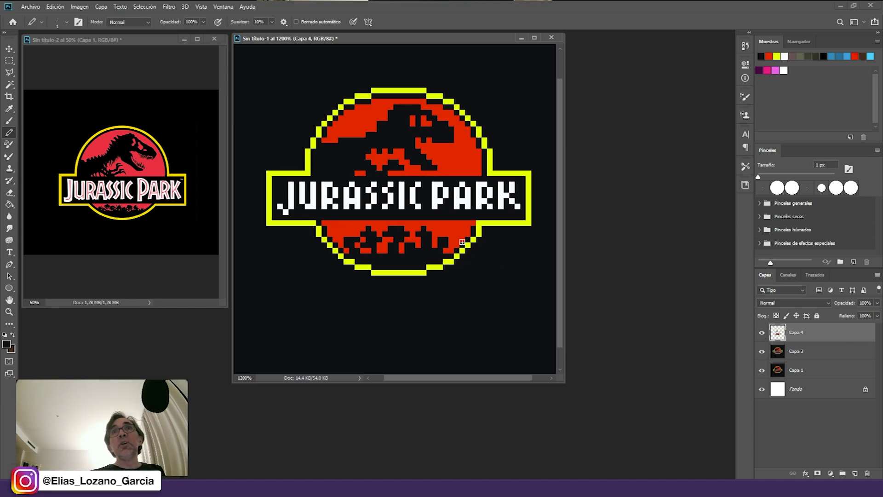
- Merge Capa 3 and Capa 4 into one layer and compare against the older logo
left_click(805, 352, "shift")
key("ctrl+e")
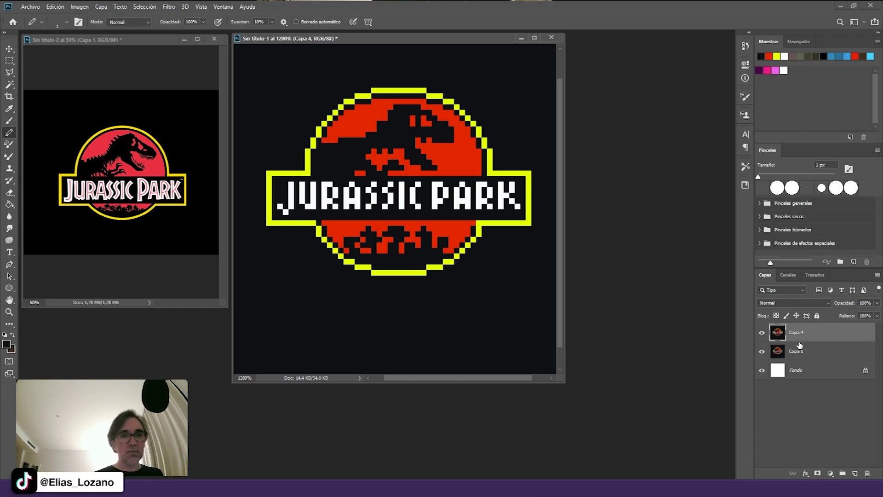
left_click(763, 333)
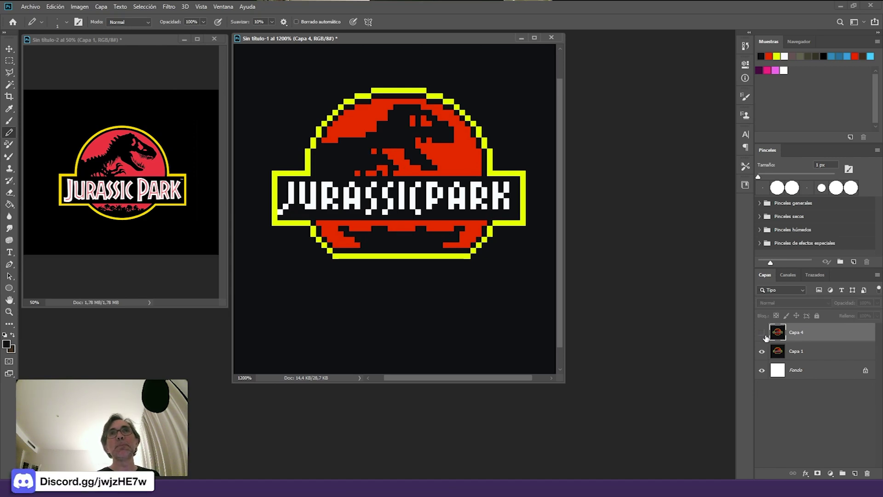
left_click(763, 335)
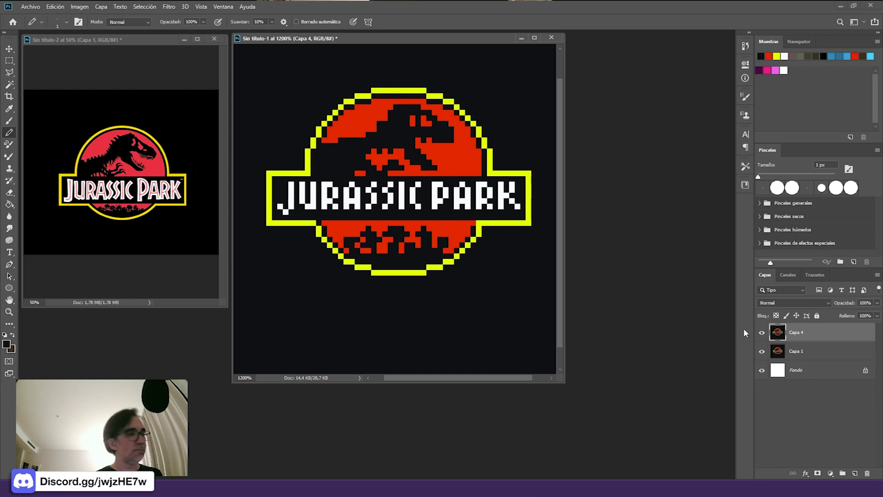
- Save the pixel logo as jurasicParc.psd and close the reference logo without saving
key("ctrl+s")
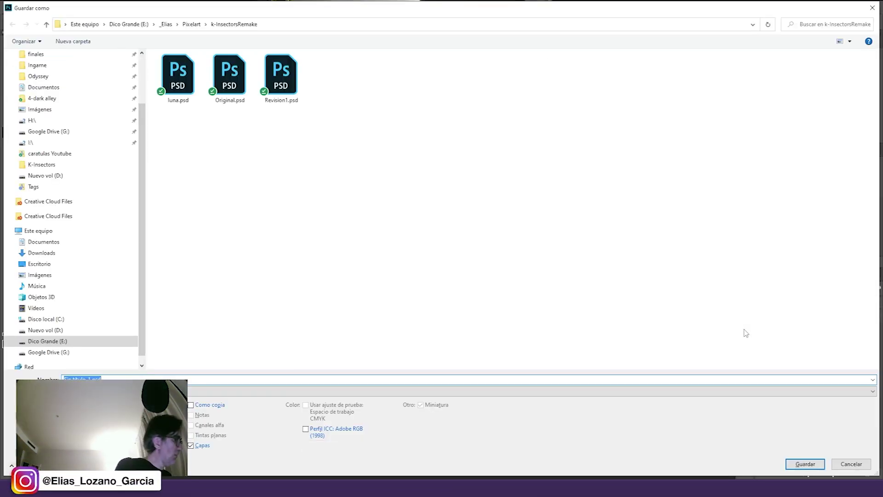
type("luna")
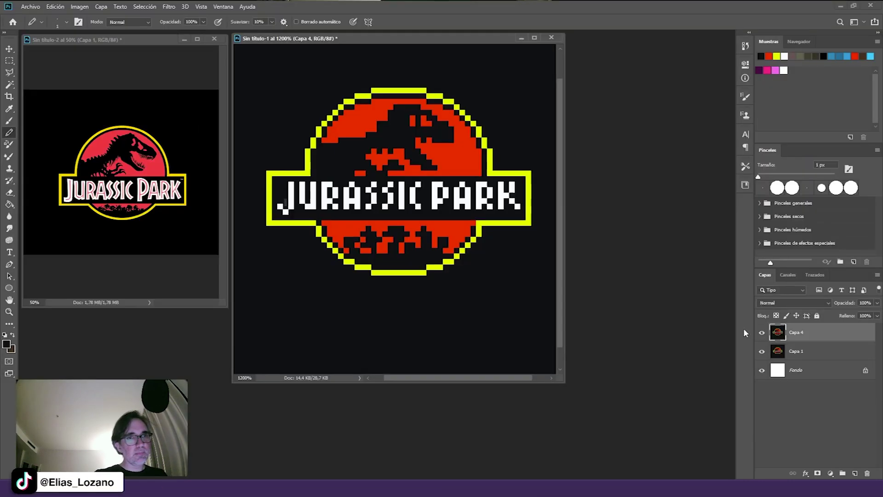
key("Return")
left_click(552, 37)
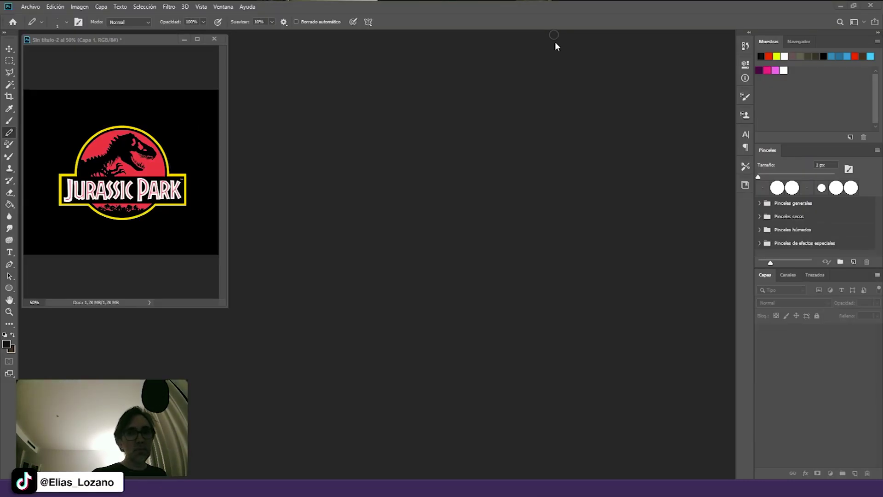
left_click(214, 39)
left_click(452, 183)
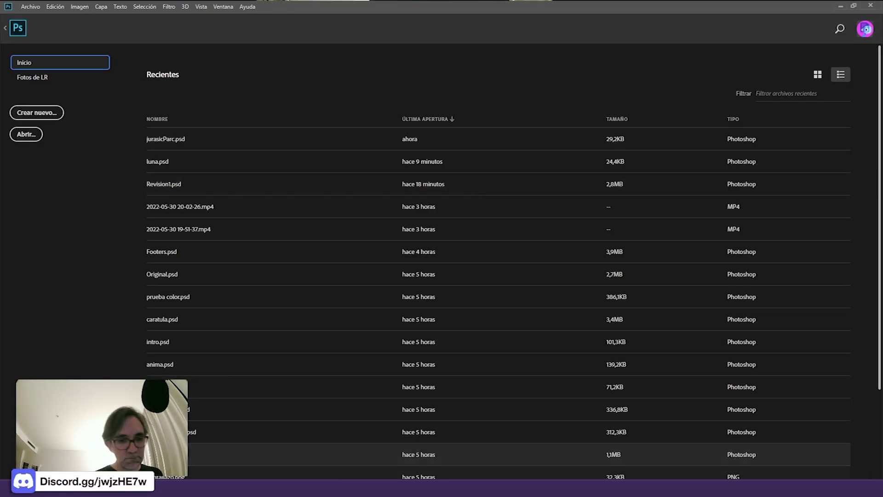
- In Chrome, close the Jurassic Park logo search tab and scroll to the tree landscape post
mouse_move(352, 489)
left_click(338, 454)
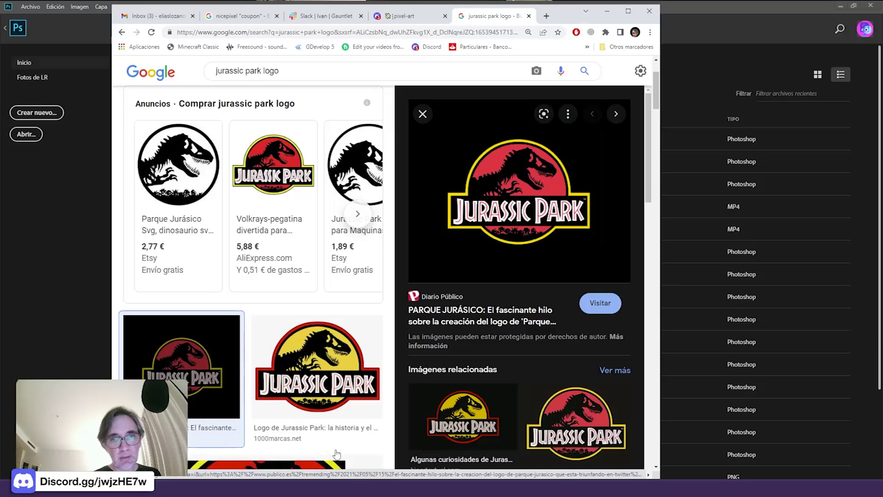
key("ctrl+w")
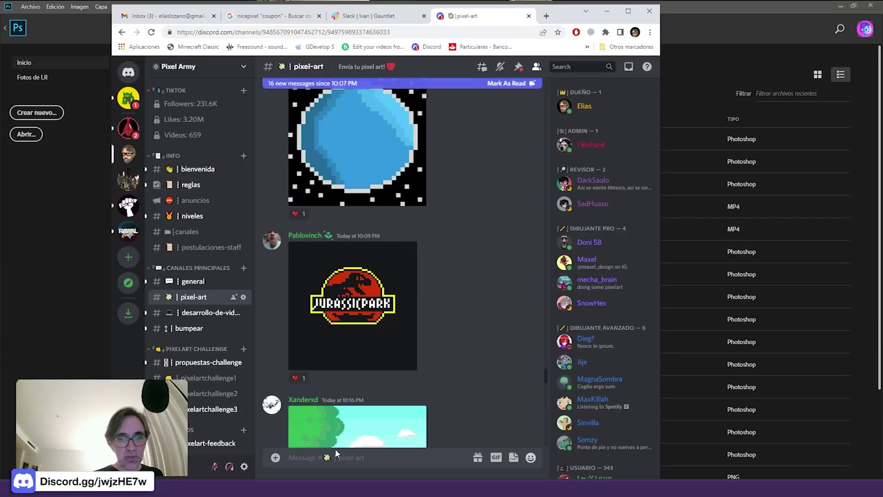
scroll(355, 322, "down", 4)
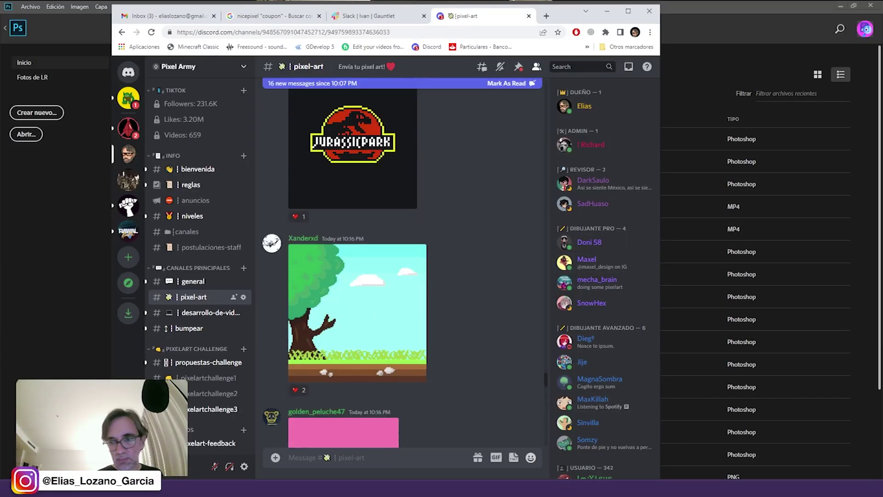
scroll(336, 453, "down", 1)
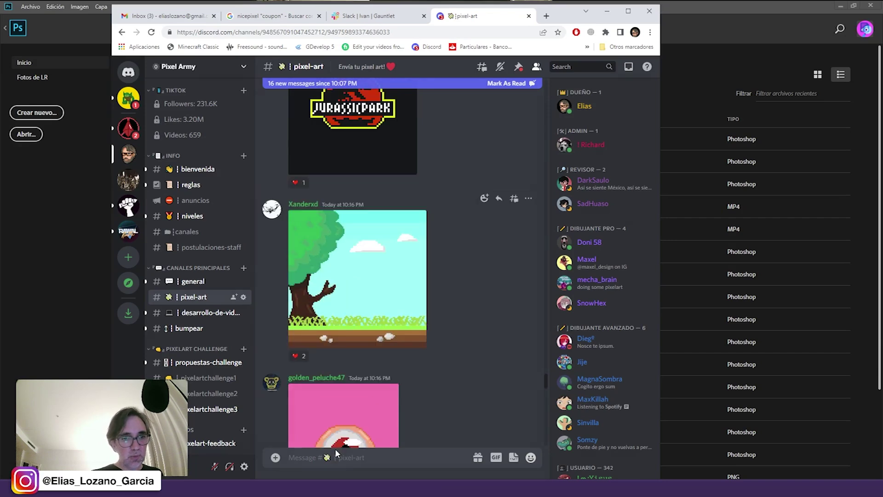
- Copy the tree landscape's full-size image to the clipboard and return to Photoshop
left_click(336, 453)
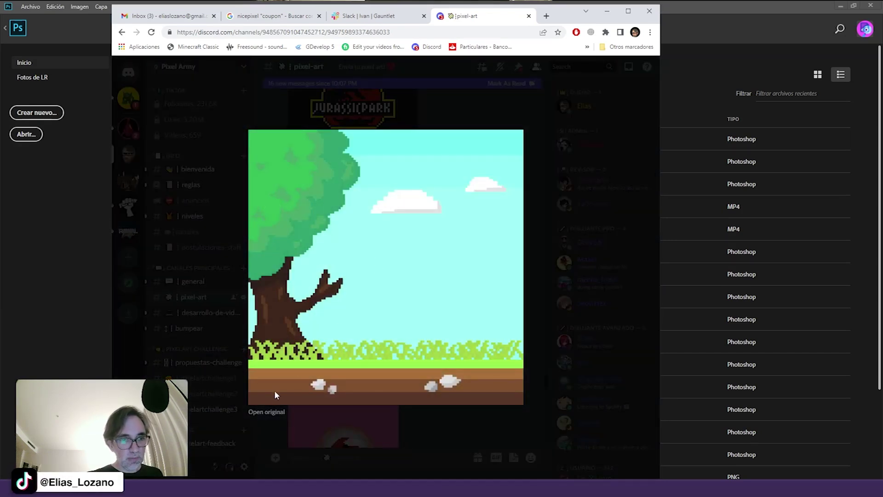
left_click(270, 411)
left_click(372, 255)
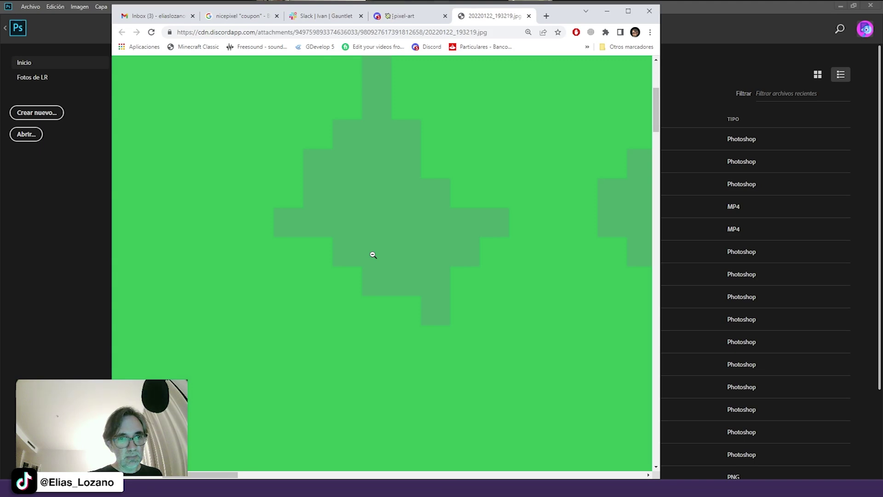
right_click(373, 254)
left_click(400, 282)
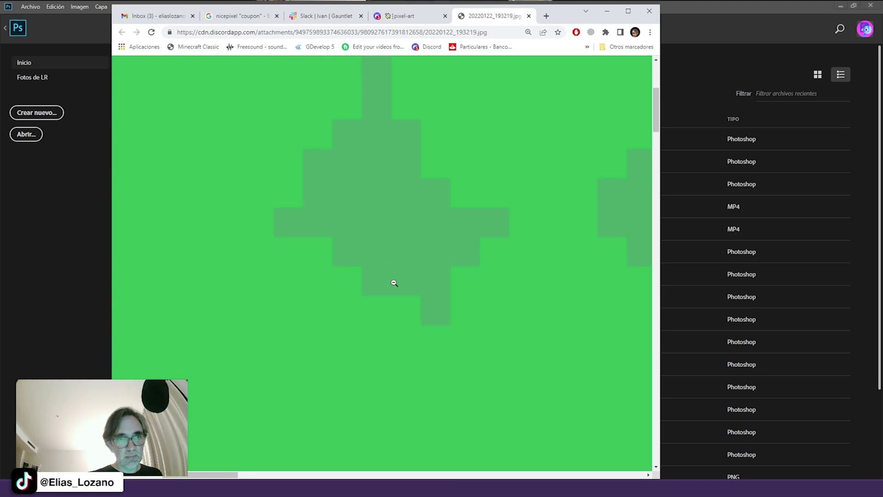
left_click(529, 16)
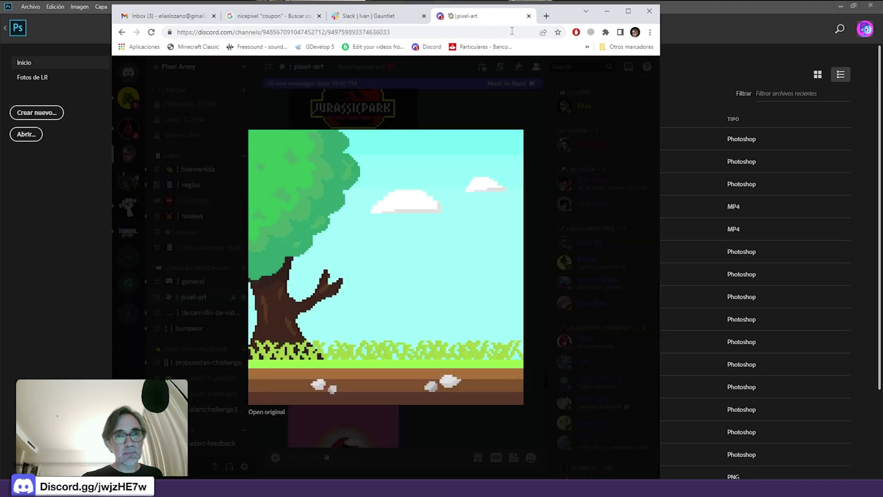
left_click(392, 97)
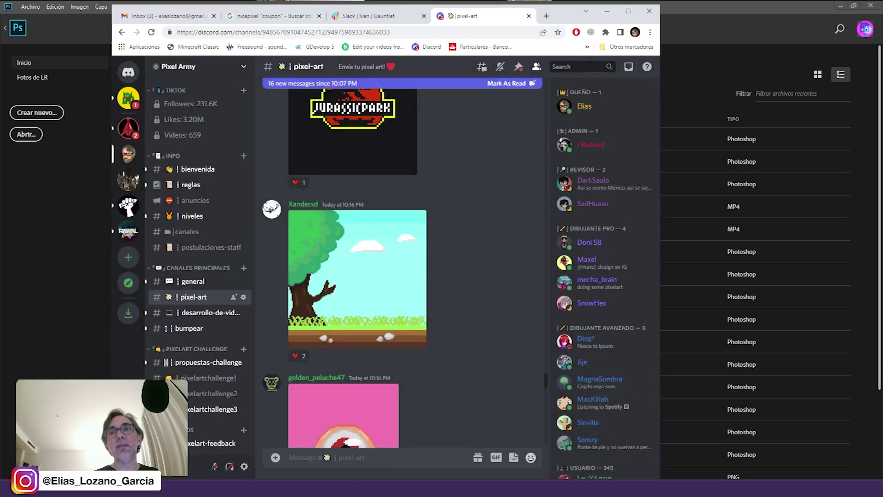
left_click(687, 6)
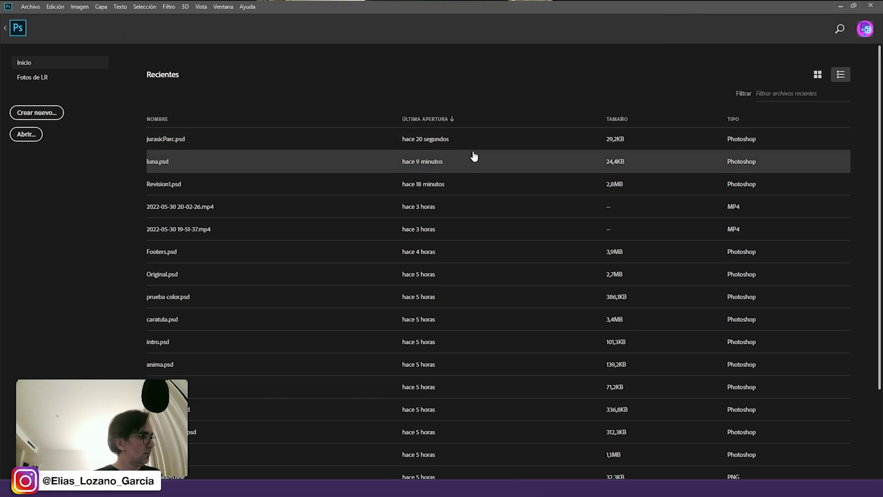
- Create a new default document and paste the tree landscape into it
key("ctrl+n")
key("Return")
key("ctrl+v")
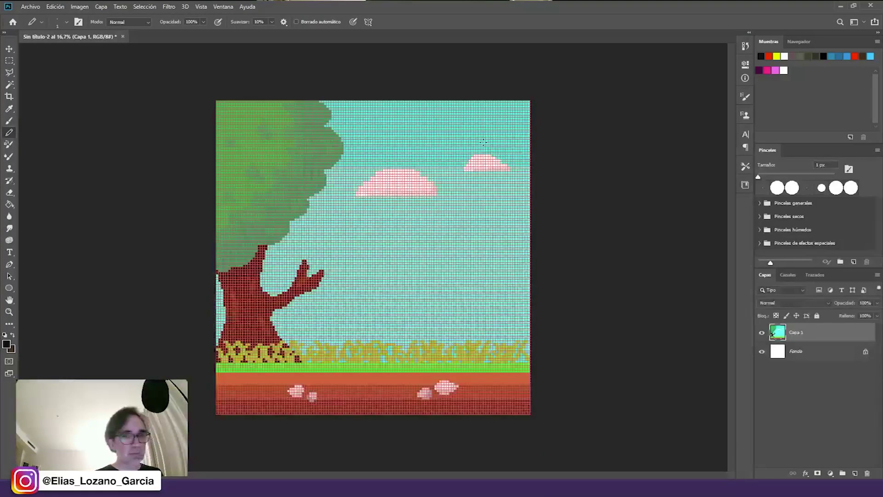
- Hide the pixel grid, zoom into the grass, and marquee-select one square pixel block
key("ctrl+apostrophe")
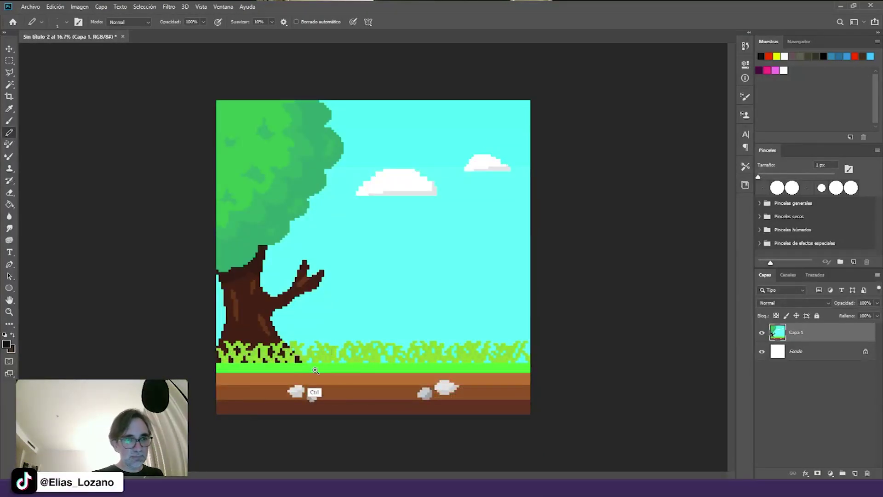
scroll(309, 361, "up", 5)
key("m")
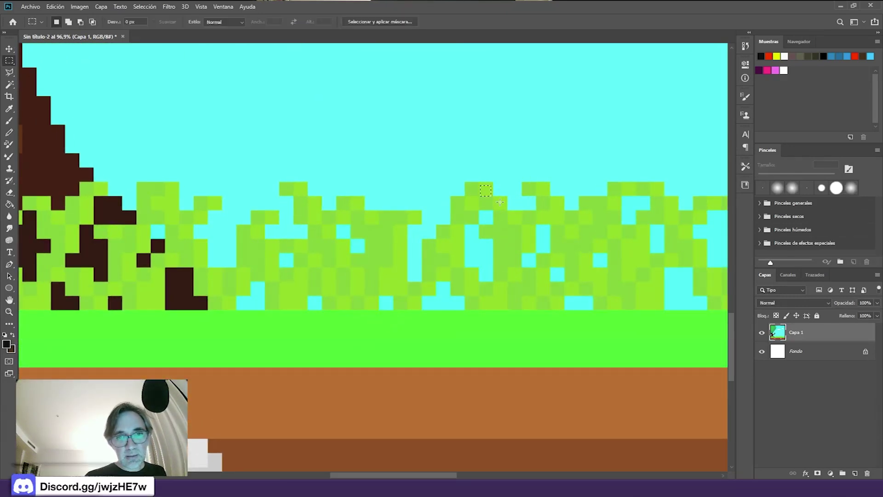
left_click(515, 201, "ctrl")
left_click_drag(537, 145, 579, 186)
left_click(79, 6)
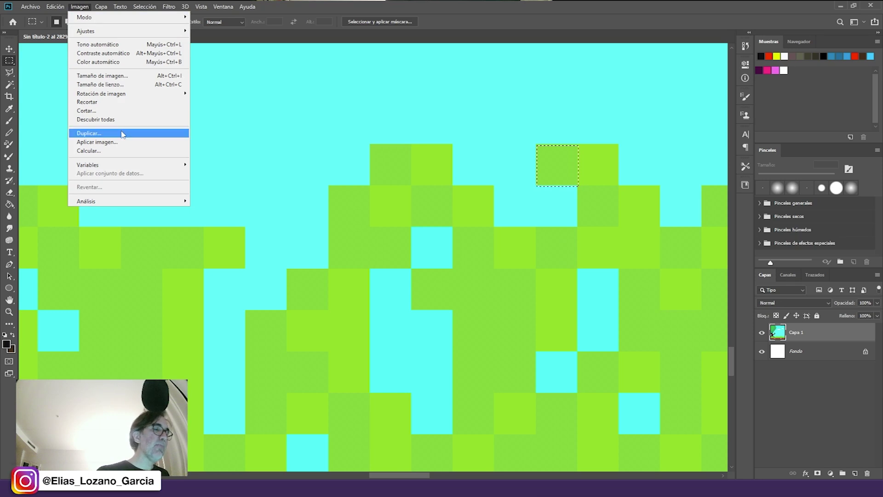
- Resize the image to 3,125% so it becomes 128 px, then zoom in on the landscape
left_click(117, 76)
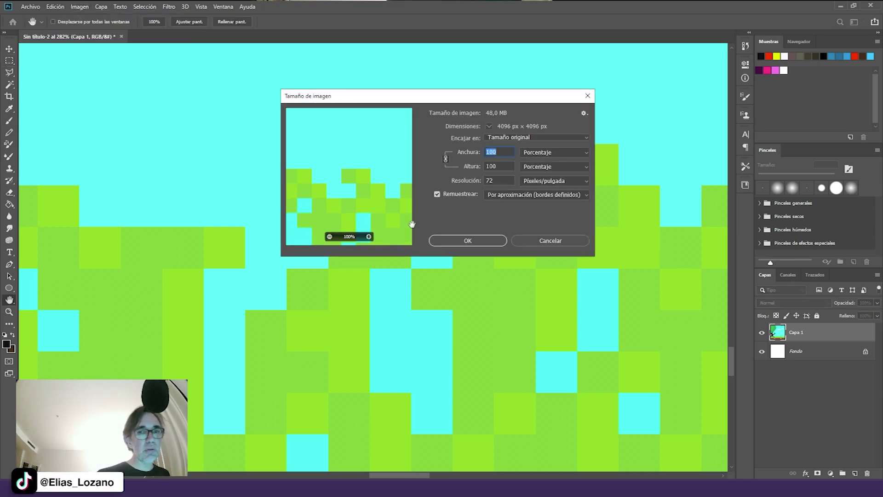
type("3,")
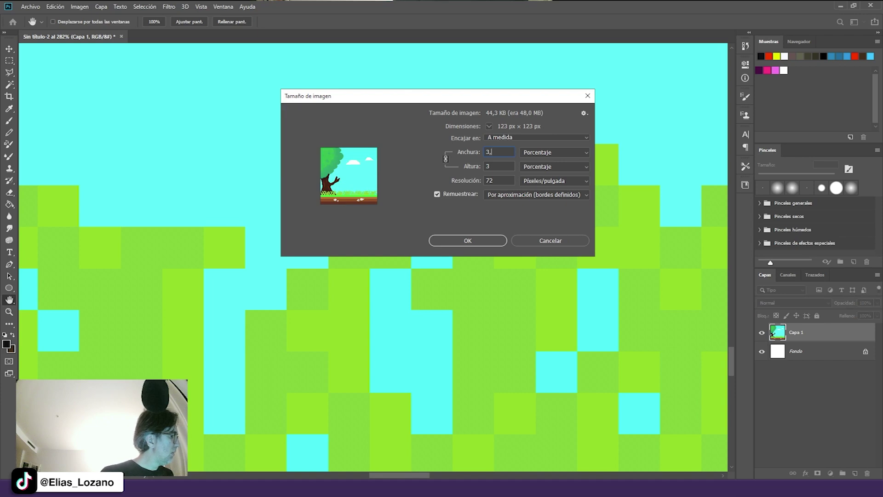
type("12")
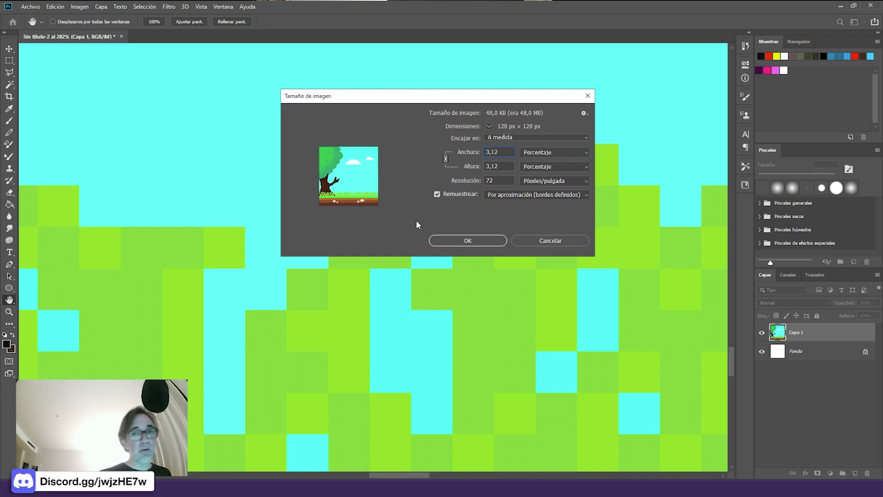
type("5")
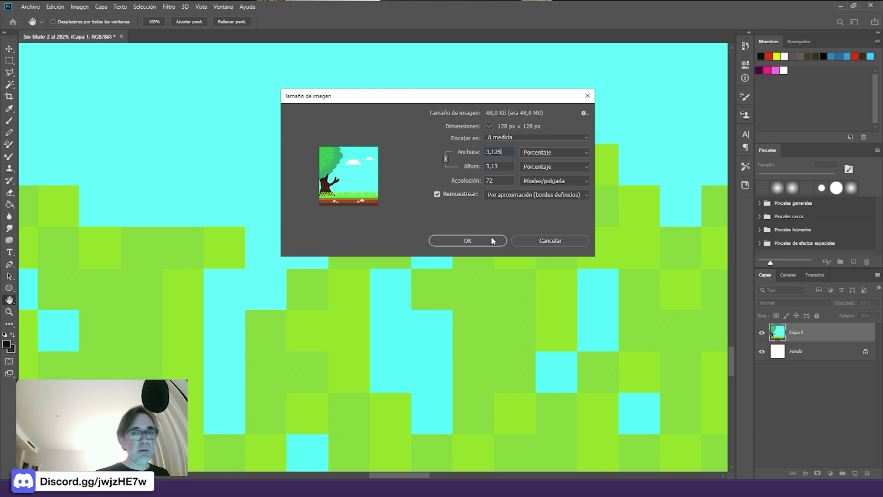
left_click(468, 240)
key("m")
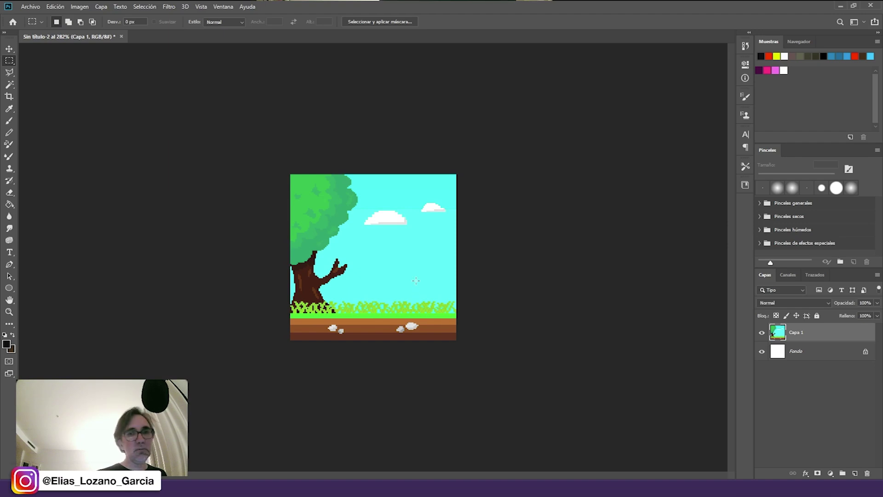
key("f")
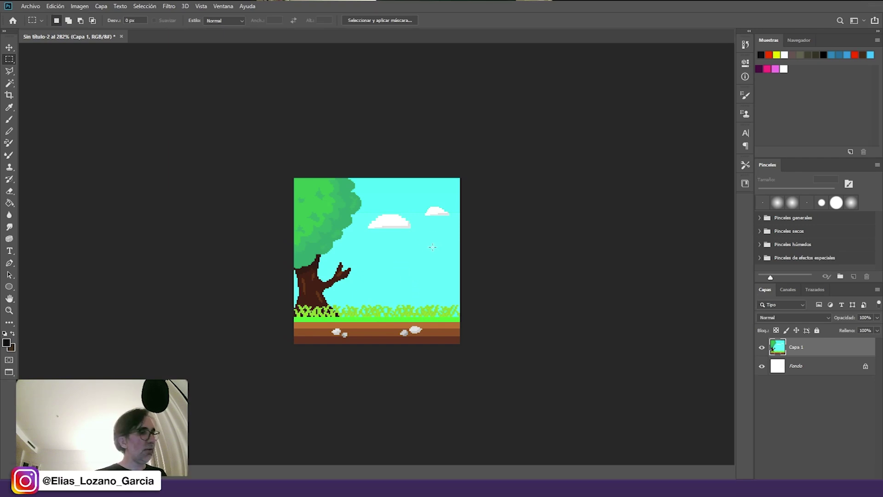
left_click_drag(445, 255, 419, 221)
left_click(449, 216, "ctrl")
left_click(449, 217, "ctrl")
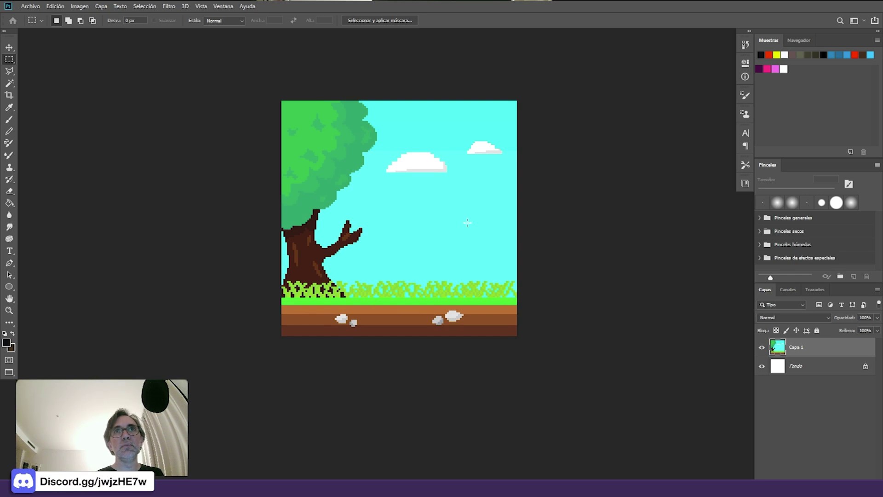
scroll(453, 253, "down", 1)
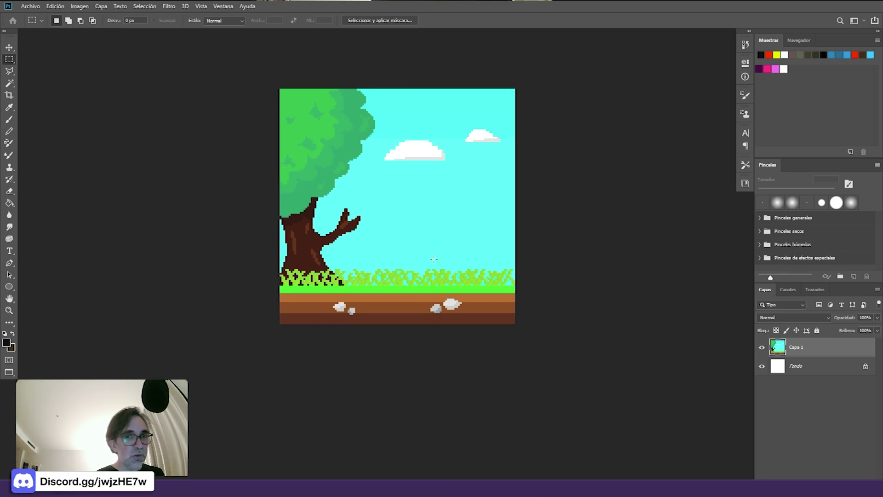
key("b")
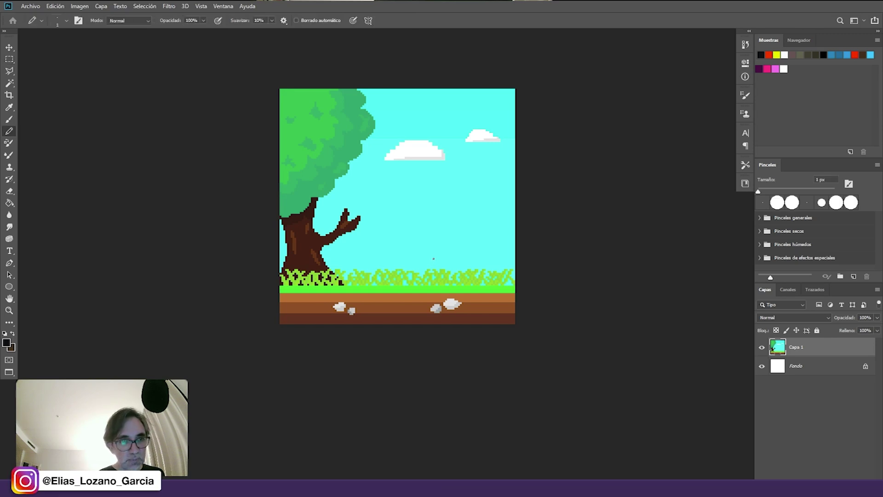
- Duplicate Capa 1 as Capa 1 copia, then pan over the tree and ground strip
right_click(809, 348)
left_click(704, 142)
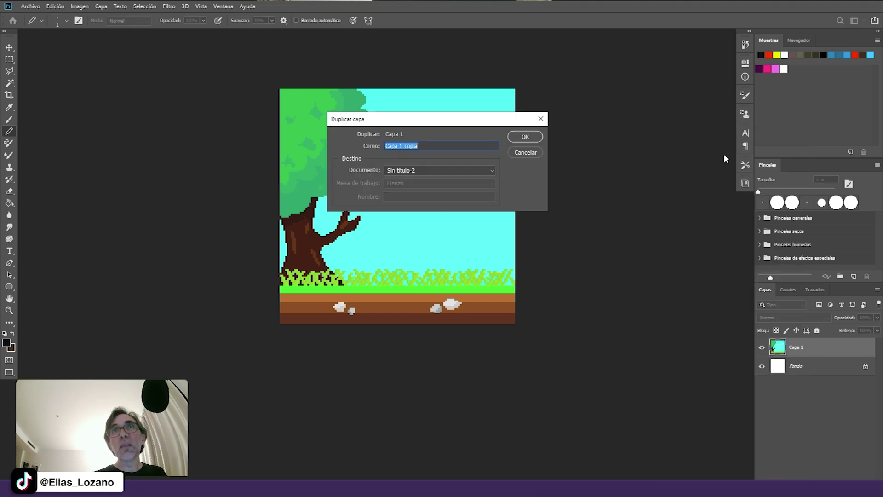
key("Return")
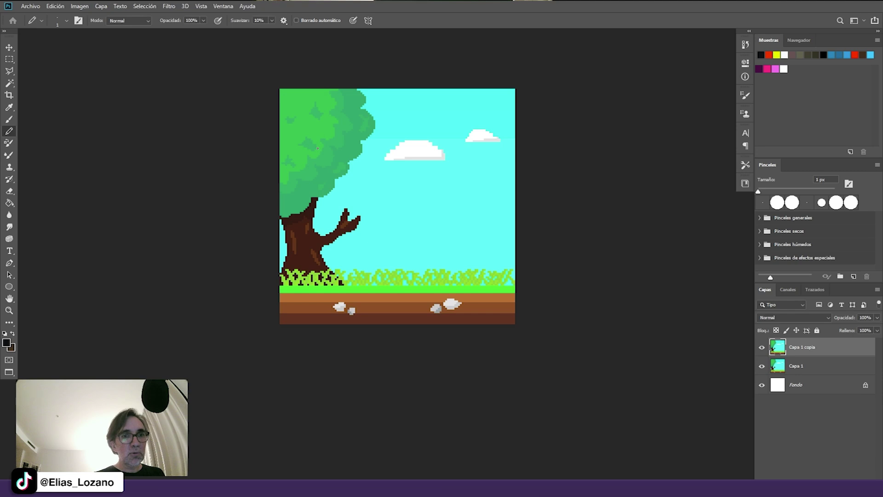
scroll(329, 186, "up", 2)
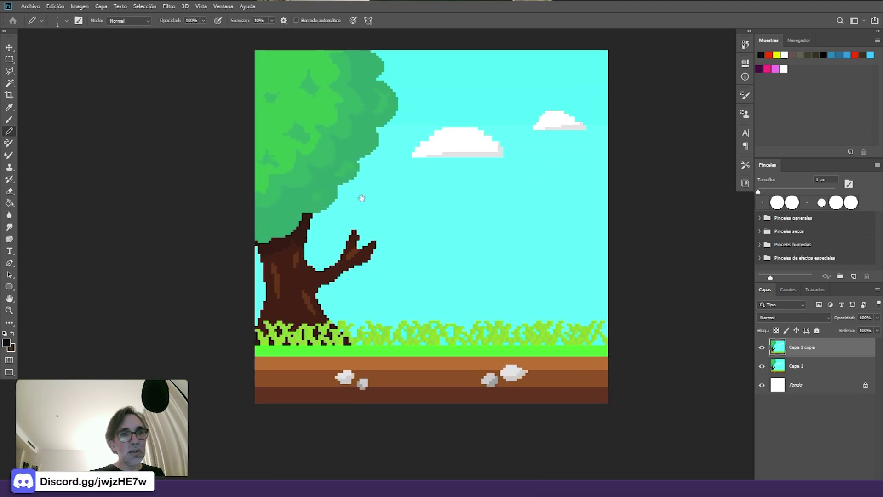
left_click_drag(362, 198, 449, 242)
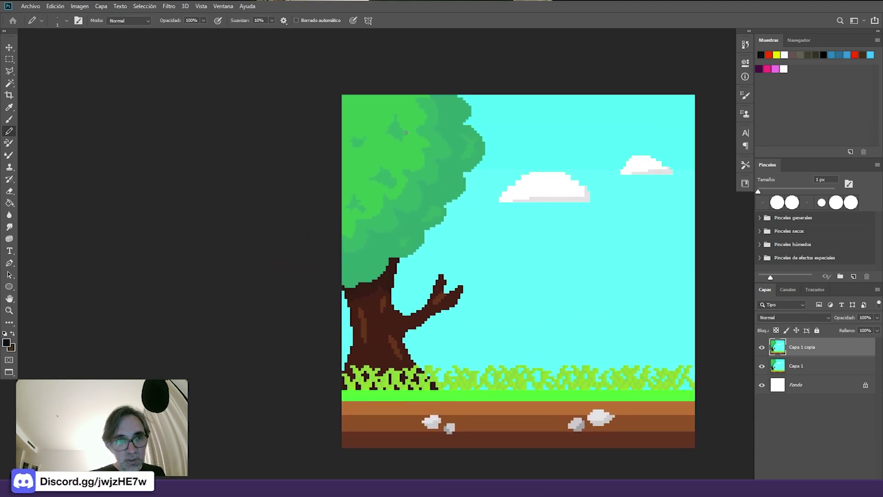
scroll(428, 142, "up", 1)
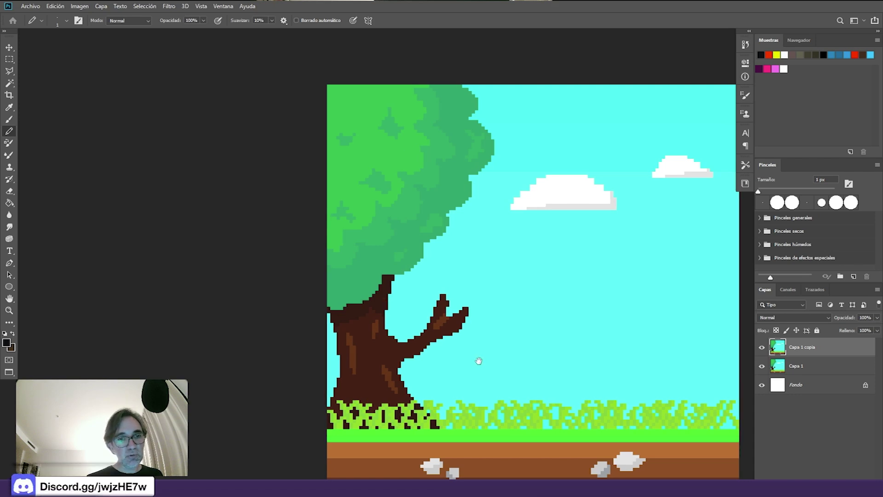
left_click_drag(477, 361, 465, 296)
left_click(465, 317, "alt")
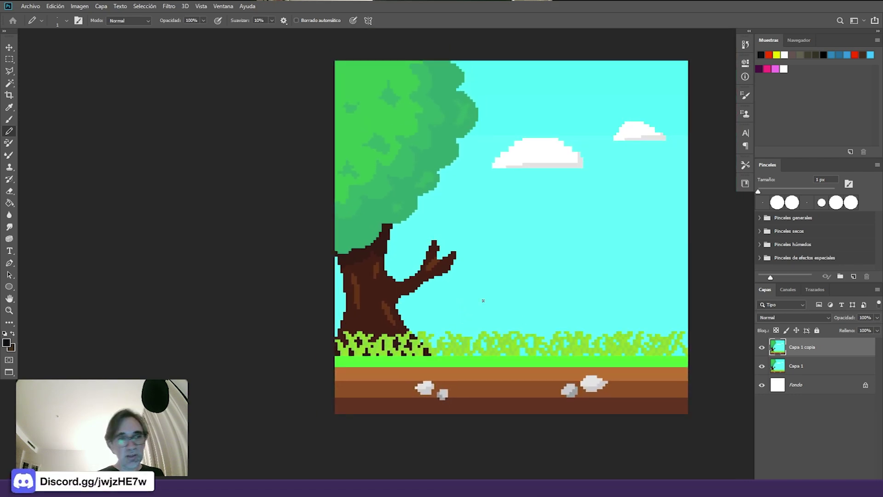
- Magic Wand the trunk fill and stripes, then raise Hue/Saturation lightness by about +15
key("w")
left_click(376, 257)
left_click(375, 293, "shift")
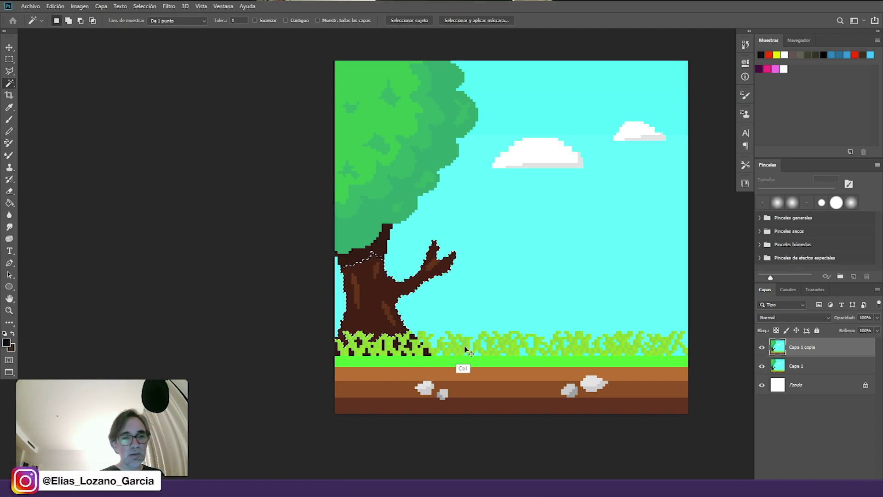
key("ctrl+u")
left_click_drag(676, 175, 684, 178)
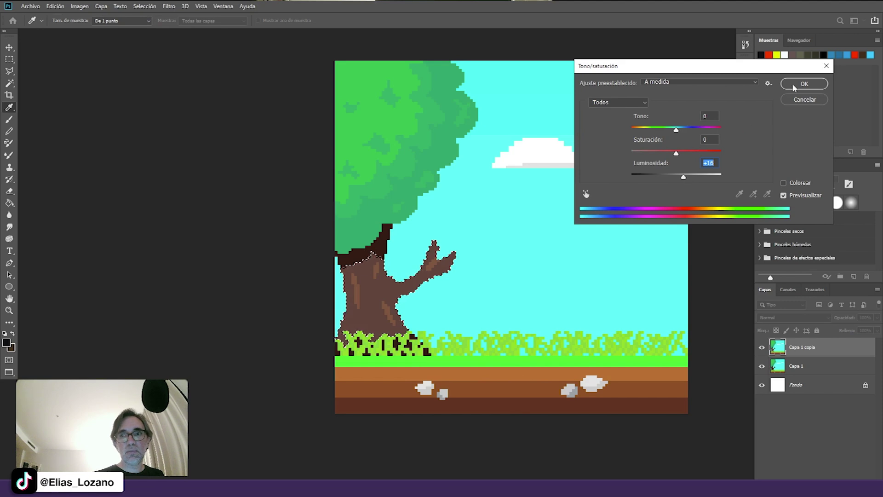
left_click(804, 83)
key("ctrl+d")
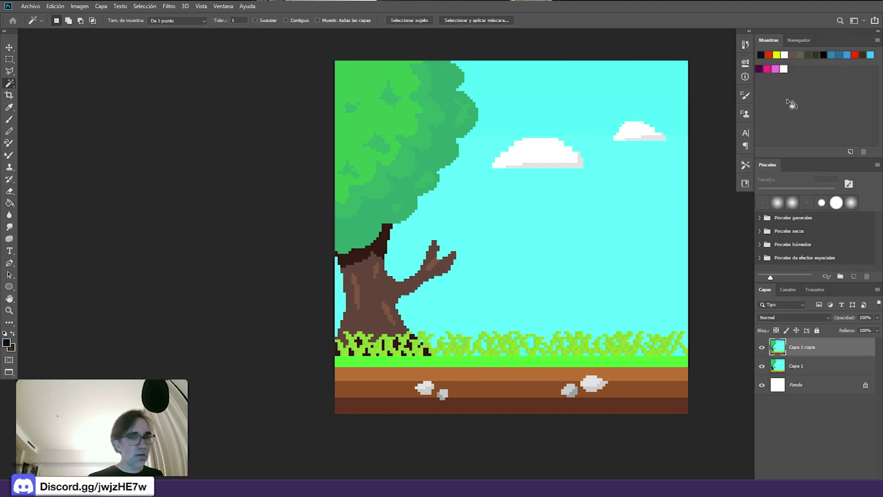
left_click(528, 331, "ctrl+alt")
left_click(528, 331, "ctrl+alt")
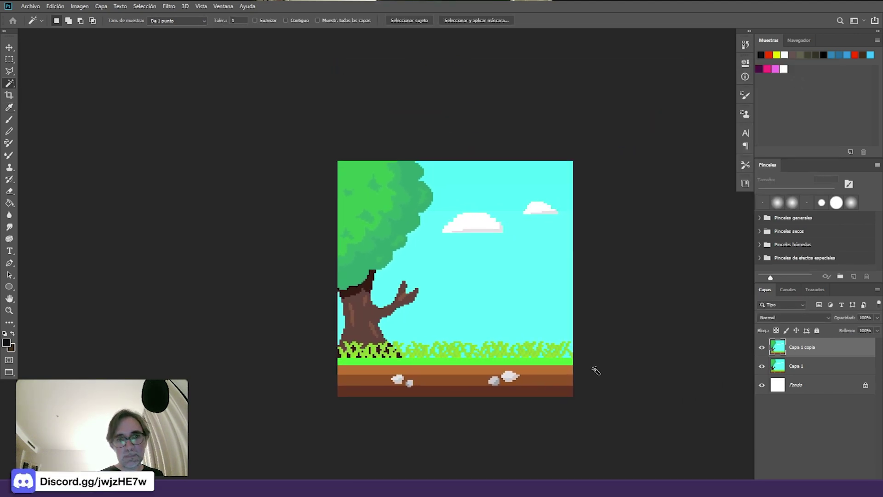
left_click(762, 347)
left_click(763, 347)
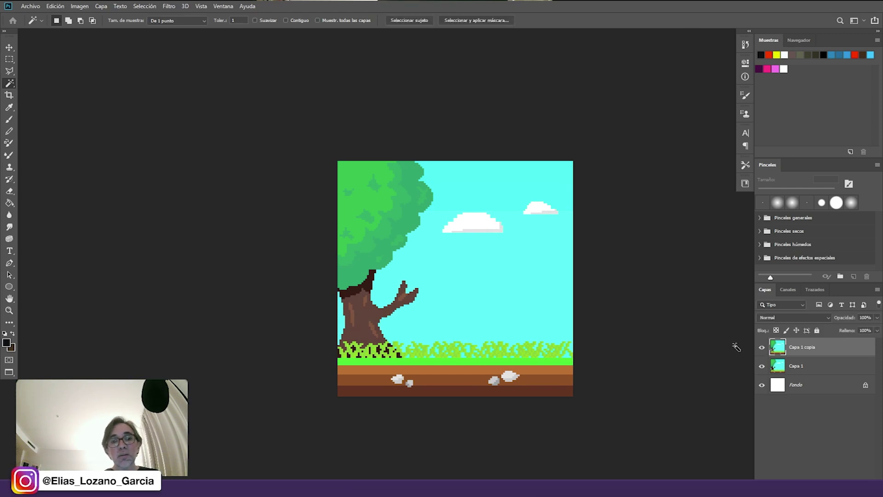
- Magic Wand both green grass stripes and set Hue/Saturation to saturation -15, lightness -31
left_click(463, 364)
scroll(461, 366, "up", 1)
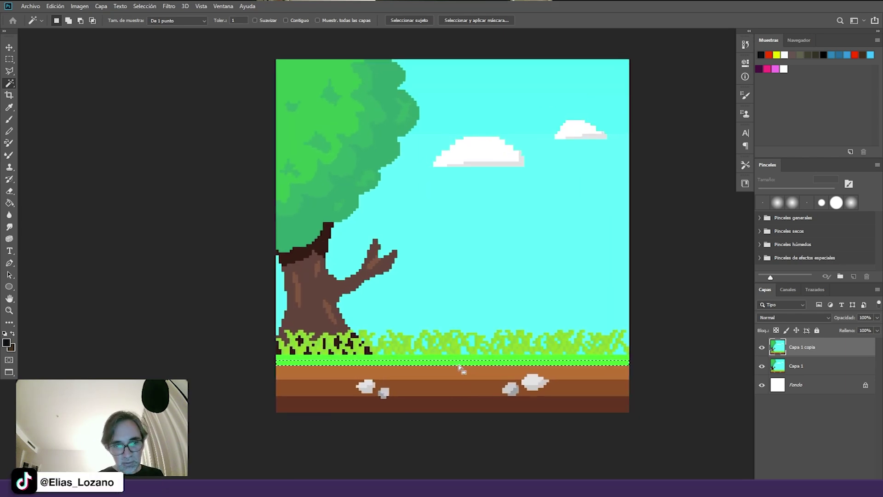
left_click(461, 358, "shift")
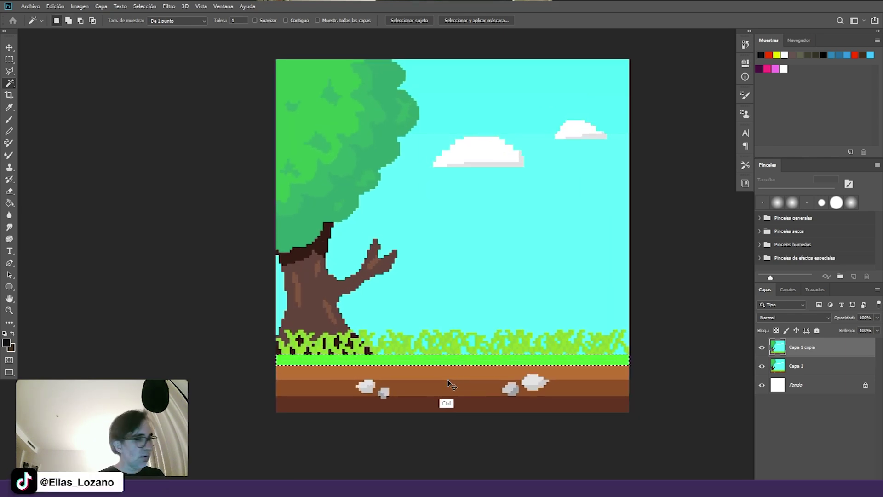
key("ctrl+u")
left_click_drag(676, 177, 670, 158)
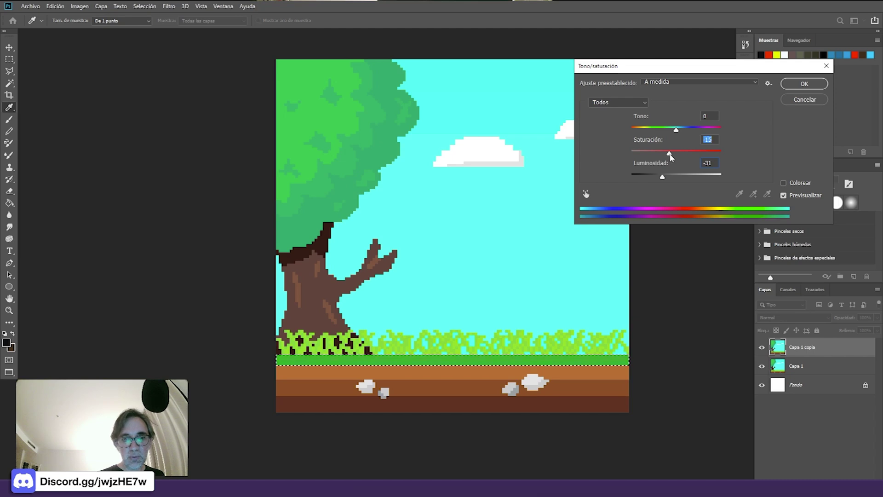
left_click(804, 84)
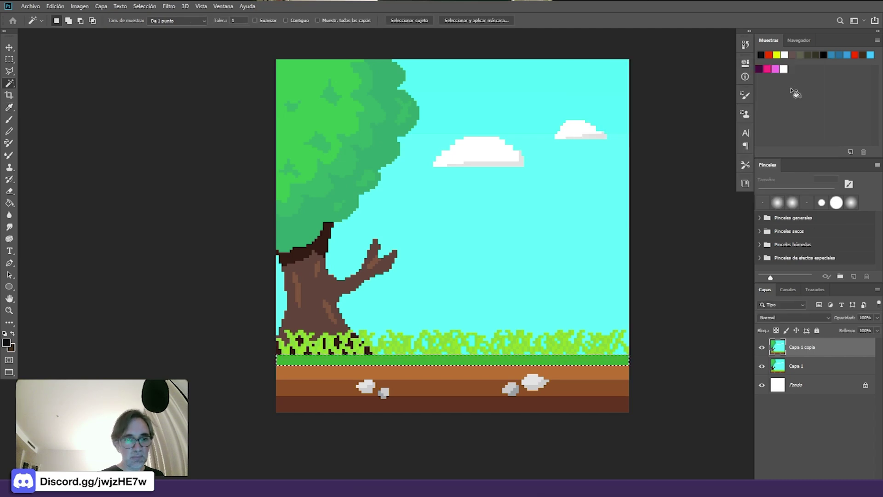
key("ctrl+d")
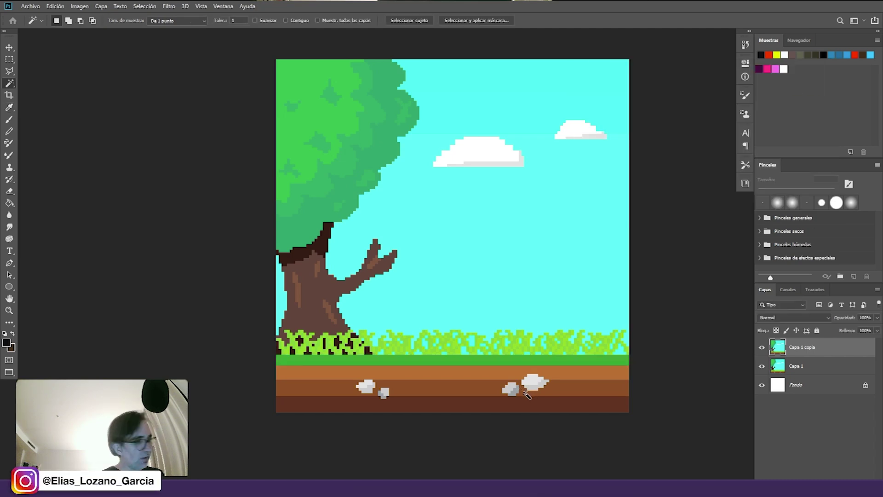
- Switch to the Pencil and zoom in on the brown soil bands
key("b")
left_click_drag(502, 379, 488, 327)
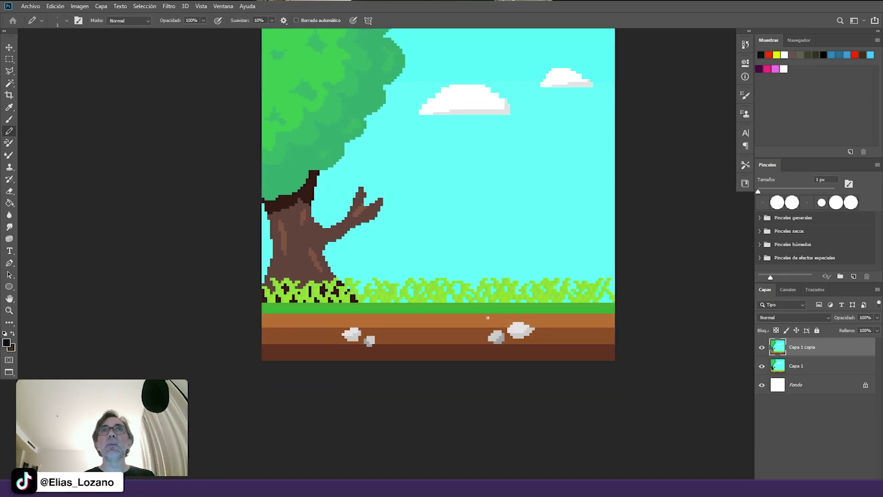
left_click(431, 352, "ctrl")
left_click(430, 353, "ctrl")
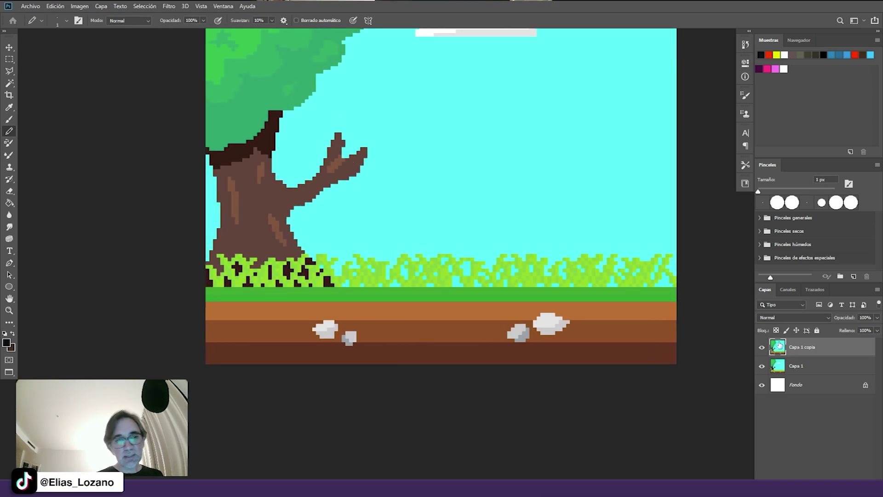
- Pencil stepped brown ridges along the middle soil band, on both sides of the rocks
left_click(254, 327, "alt")
left_click_drag(222, 319, 292, 318)
left_click_drag(248, 315, 278, 314)
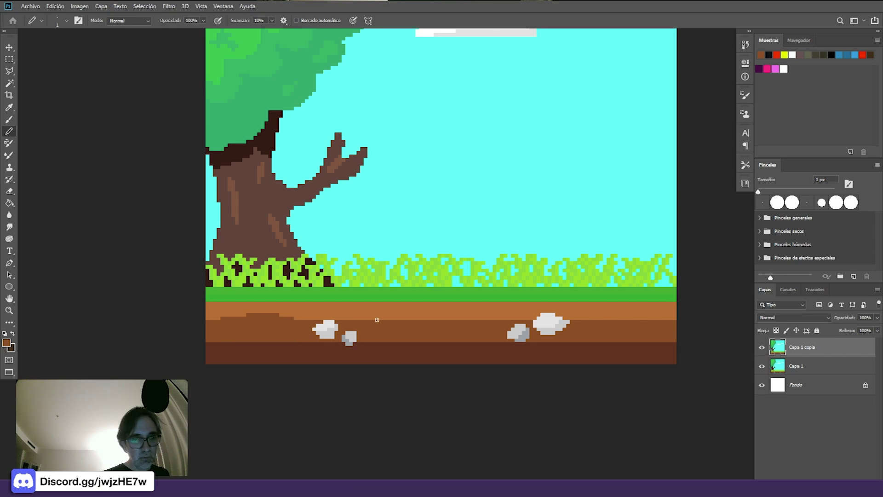
left_click_drag(375, 322, 464, 322)
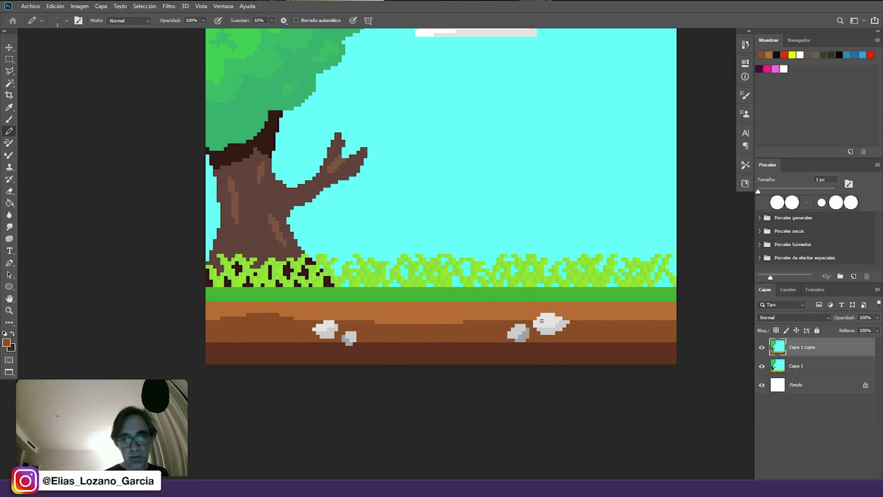
left_click_drag(566, 318, 667, 317)
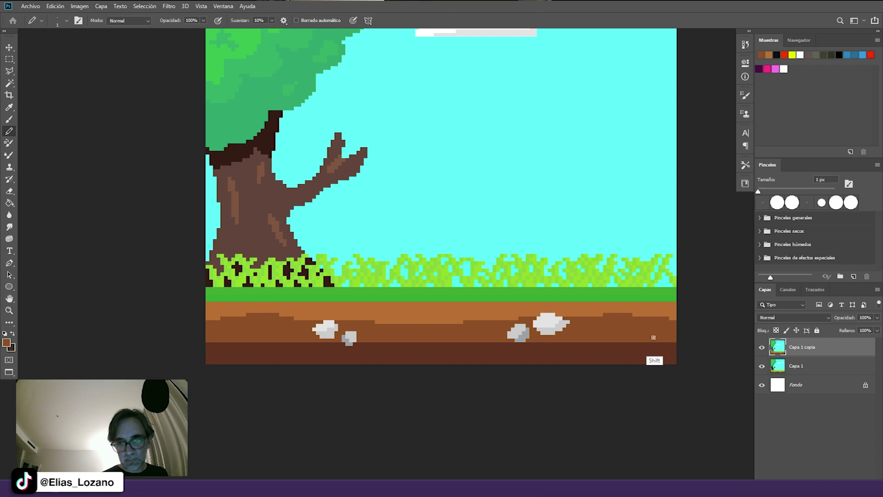
- Paint dark brown wavy edges into the lower soil band, undoing one medium-brown strip
left_click(652, 344, "alt")
mouse_move(651, 341)
left_mouse_down()
mouse_move(566, 344)
mouse_move(630, 337)
left_mouse_up()
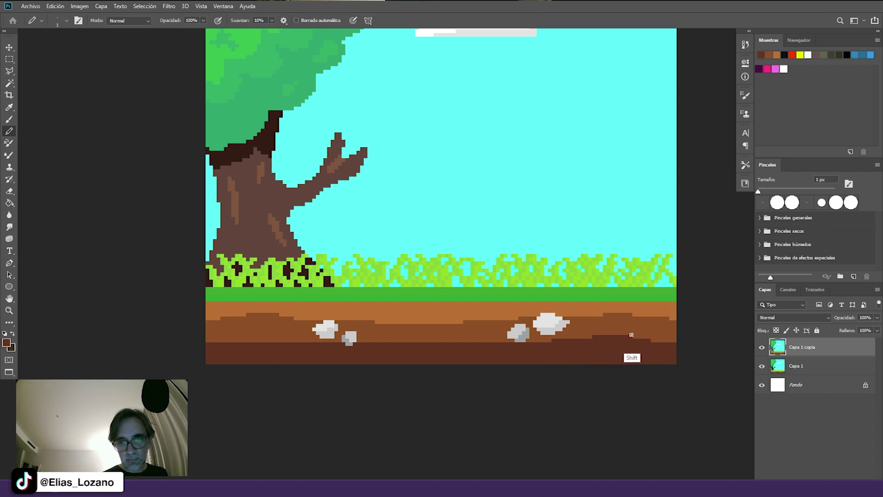
left_click(481, 340, "alt")
mouse_move(485, 348)
left_mouse_down()
mouse_move(392, 345)
mouse_move(494, 344)
left_mouse_up()
key("ctrl+z")
left_click(284, 350, "alt")
mouse_move(225, 340)
left_mouse_down()
mouse_move(304, 340)
mouse_move(245, 337)
left_mouse_up()
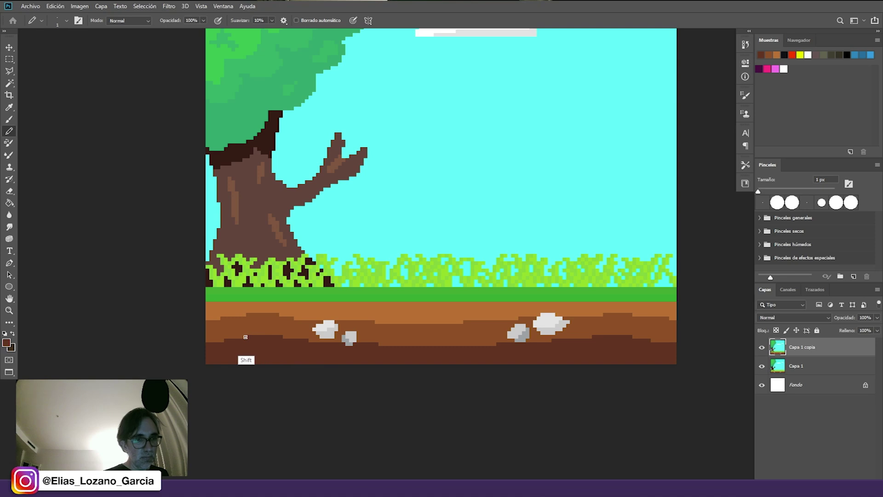
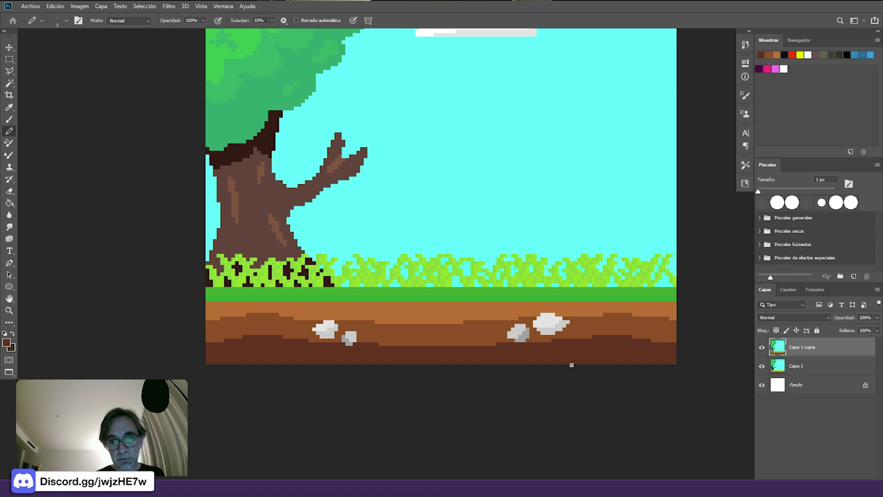
- Draw stepped orange-brown and green pixel lines along the grass/soil boundary
left_click(308, 296, "alt")
left_click(248, 307, "alt")
left_click_drag(234, 300, 276, 303)
left_click(304, 300, "shift")
left_click(381, 302)
left_click(433, 303, "shift")
left_click(467, 303, "shift")
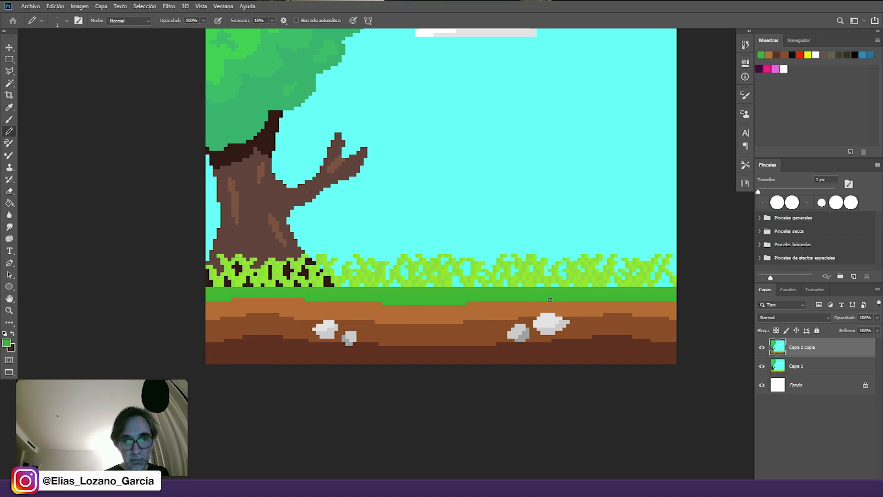
- Sample the soil orange, ground green and light rock greys for the stones
left_click(574, 304, "alt")
left_click(646, 300, "alt")
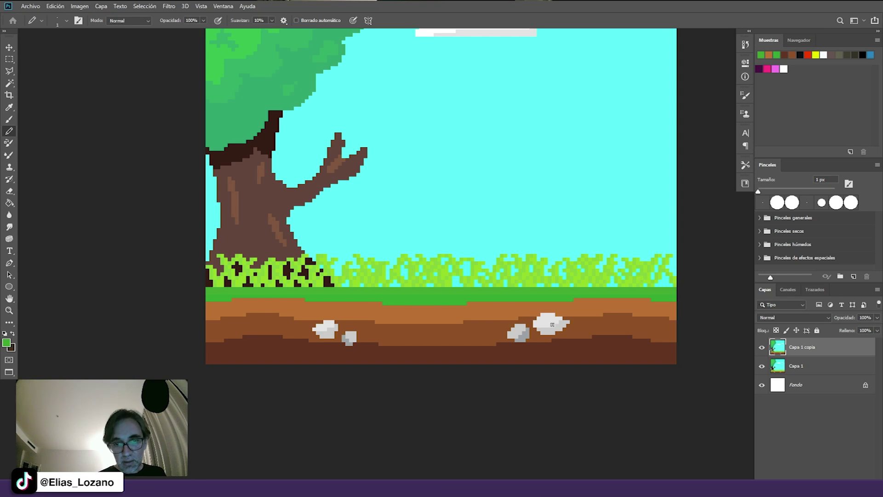
left_click(546, 326, "alt")
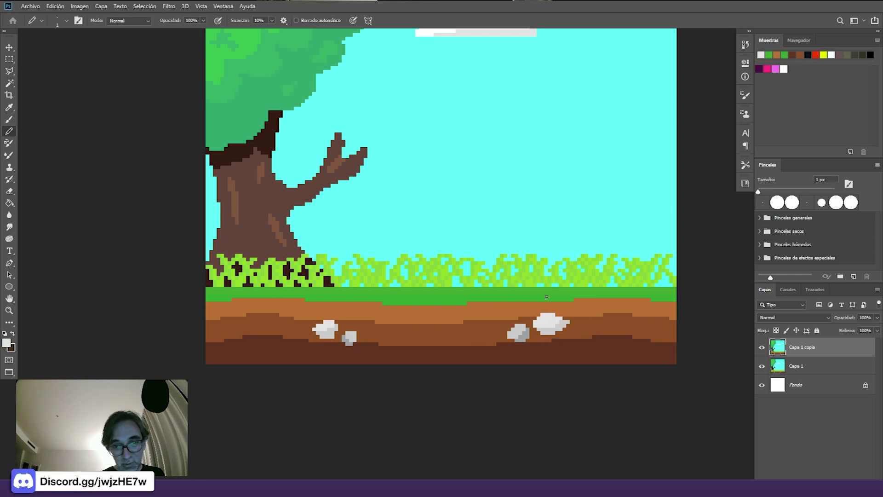
left_click(554, 316, "alt")
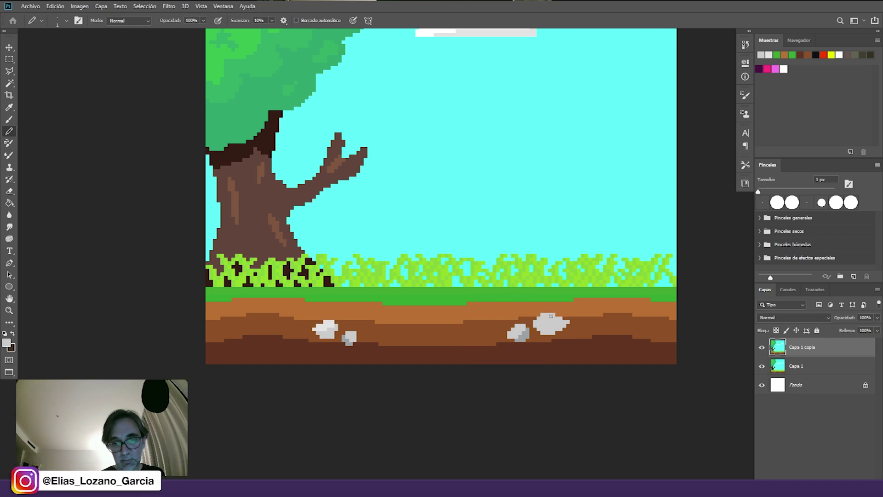
- Dab darker grey onto the left small rock and repaint a rock centre in light grey
left_click(524, 337, "alt")
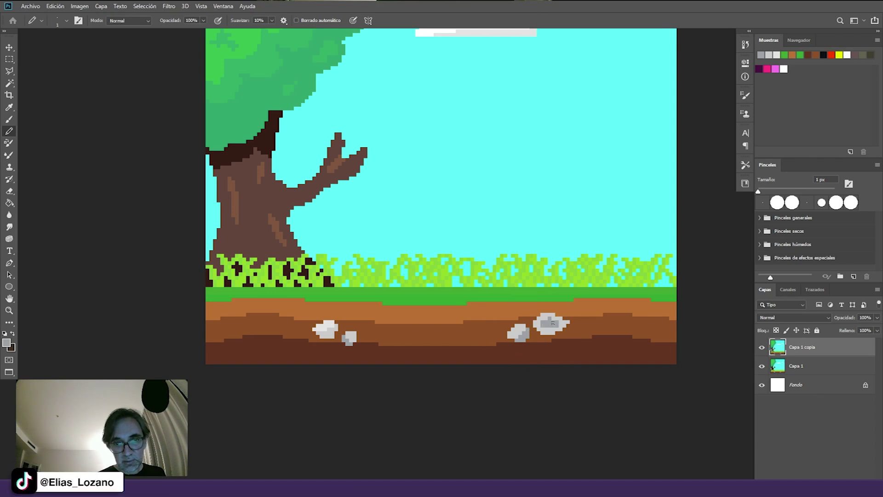
left_click(523, 335)
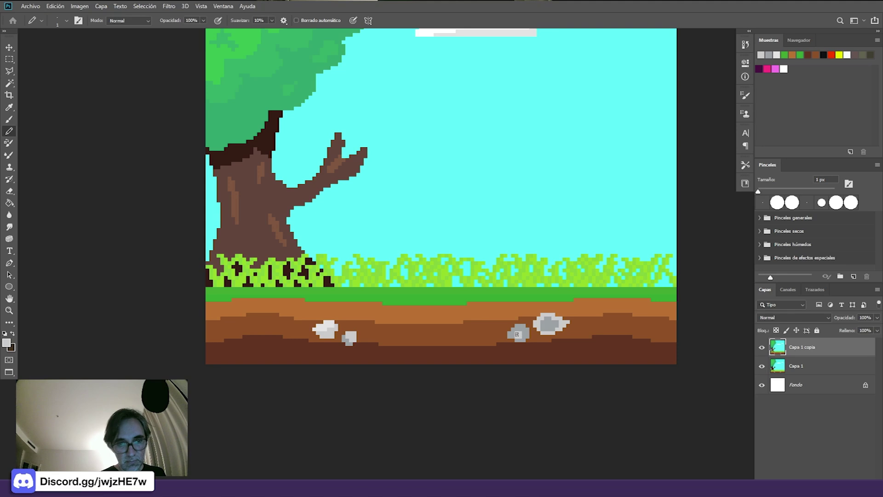
left_click(520, 332, "alt")
left_click(538, 324, "alt")
mouse_move(542, 322)
left_mouse_down()
mouse_move(550, 326)
mouse_move(543, 321)
left_mouse_up()
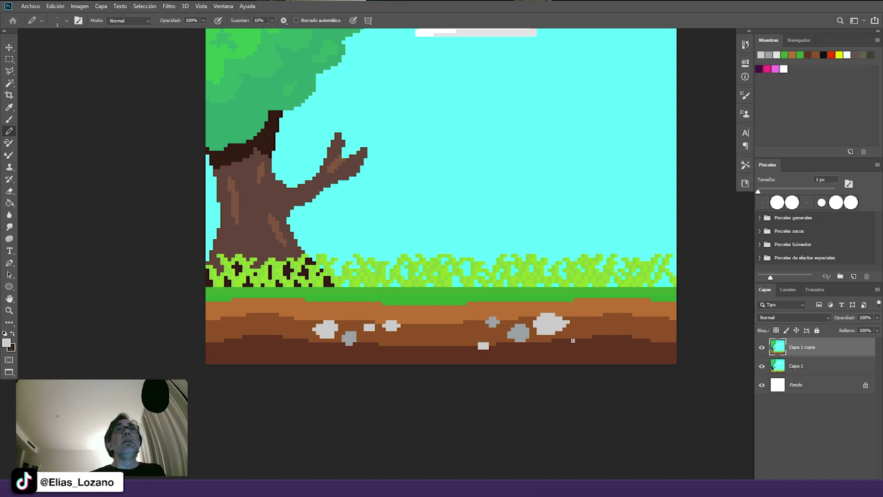
left_click_drag(352, 172, 389, 232)
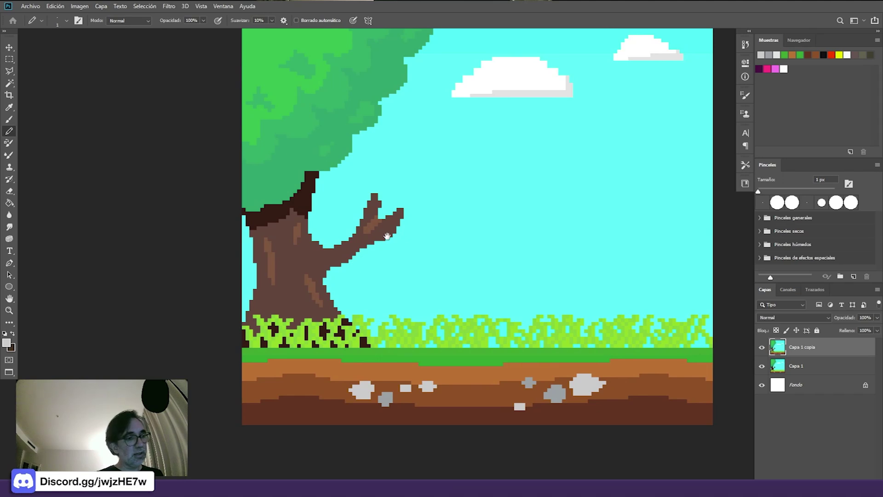
- Pencil sky cyan over the bare branch to carve it into two thinner prongs
scroll(387, 236, "up", 2)
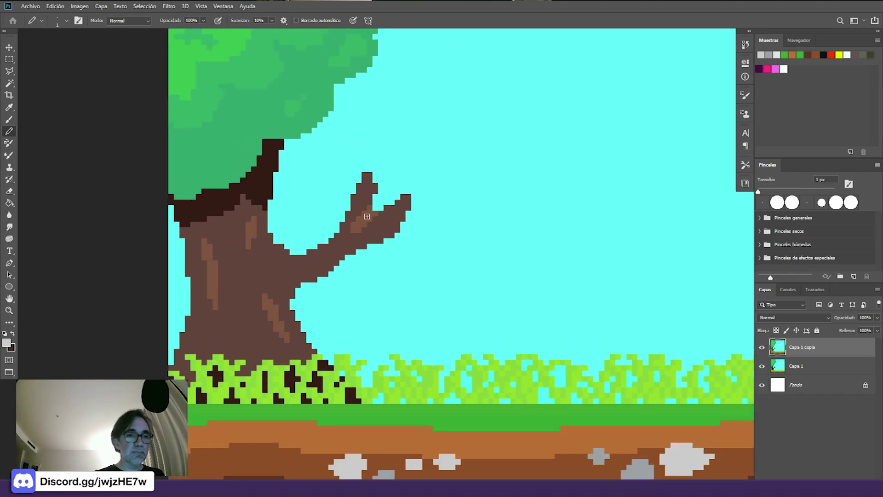
left_click(390, 244, "alt")
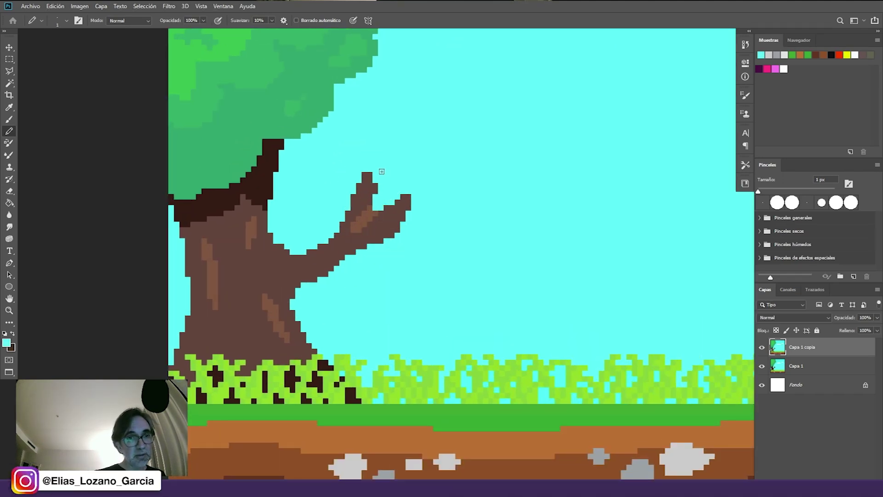
mouse_move(374, 179)
left_mouse_down()
mouse_move(360, 213)
mouse_move(379, 181)
mouse_move(357, 223)
mouse_move(405, 197)
left_mouse_up()
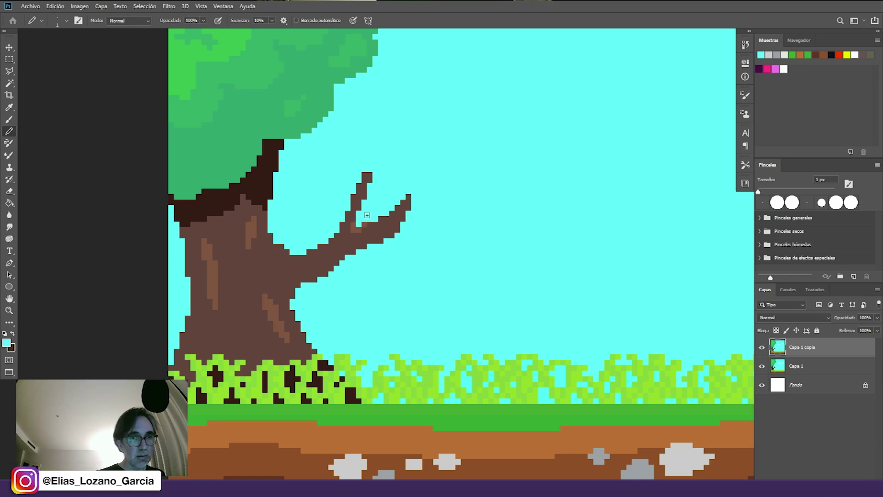
mouse_move(410, 211)
left_mouse_down()
mouse_move(385, 240)
mouse_move(321, 280)
left_mouse_up()
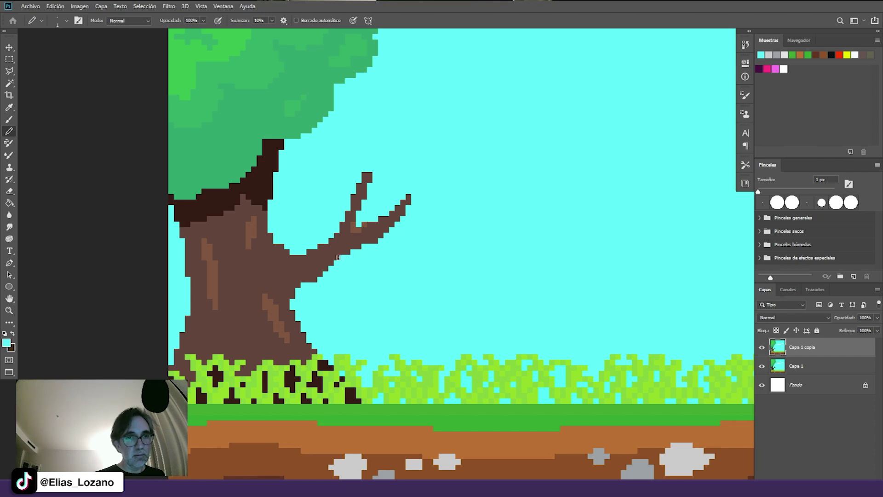
- Extend the left prong upward in branch brown, then toggle the layer to compare
left_click(365, 200, "alt")
left_click_drag(370, 176, 370, 163)
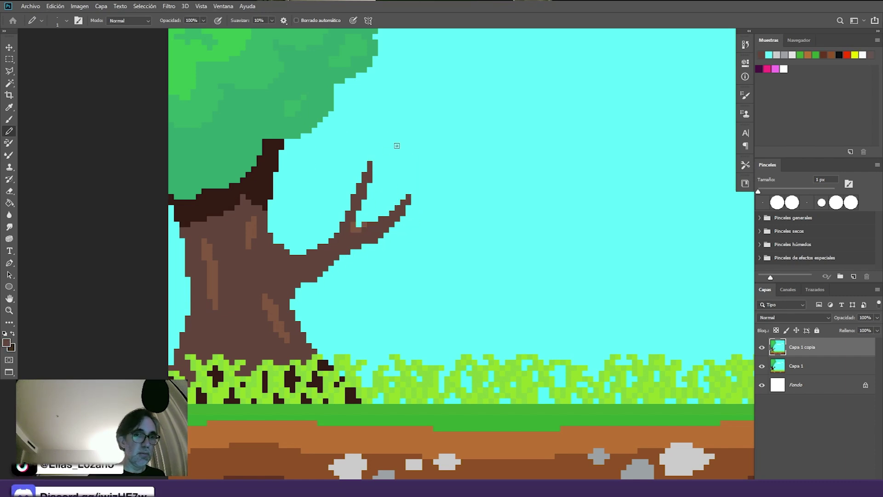
scroll(436, 279, "down", 3)
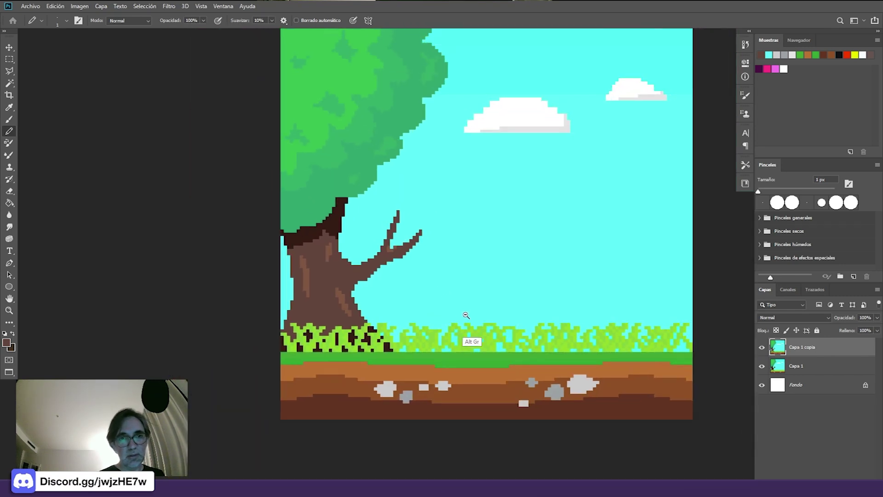
left_click(762, 348)
left_click(763, 348)
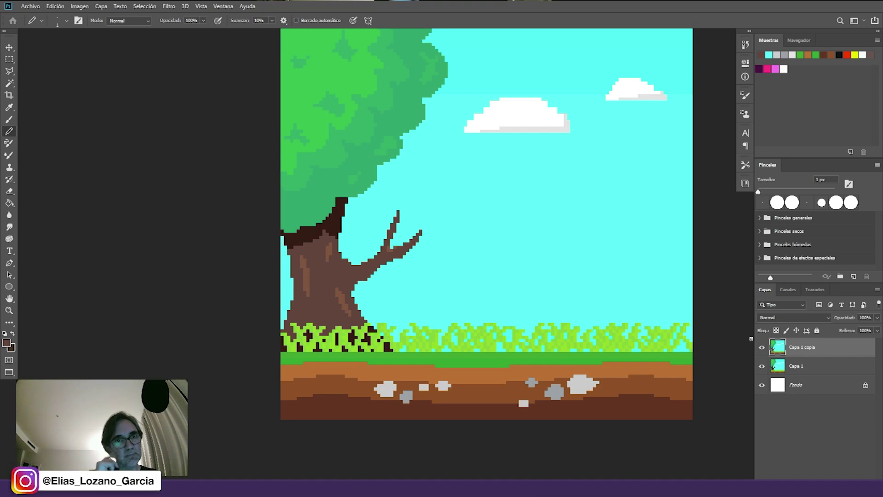
- Shade the large cloud's lower edge and bottom with light grey, cleaning stray pixels white
left_click_drag(536, 165, 475, 268)
left_click_drag(465, 239, 470, 238)
scroll(471, 239, "up", 3)
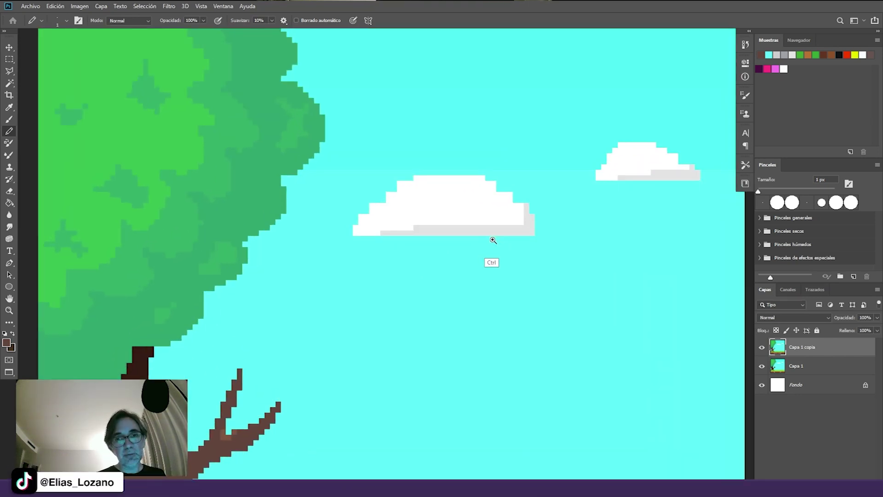
left_click(525, 221, "alt")
left_click_drag(523, 222, 508, 222)
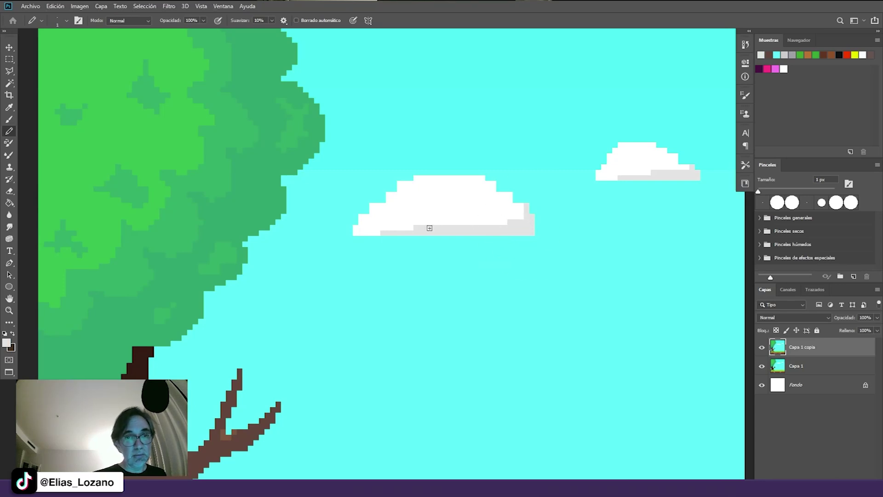
mouse_move(389, 234)
left_mouse_down()
mouse_move(418, 231)
mouse_move(383, 228)
mouse_move(399, 215)
mouse_move(400, 227)
mouse_move(396, 214)
mouse_move(418, 227)
mouse_move(449, 209)
mouse_move(463, 224)
mouse_move(508, 215)
mouse_move(478, 224)
mouse_move(445, 202)
mouse_move(421, 218)
mouse_move(394, 209)
mouse_move(378, 219)
mouse_move(389, 212)
mouse_move(387, 219)
mouse_move(445, 215)
left_mouse_up()
left_click(459, 216, "alt")
left_click(428, 227, "alt")
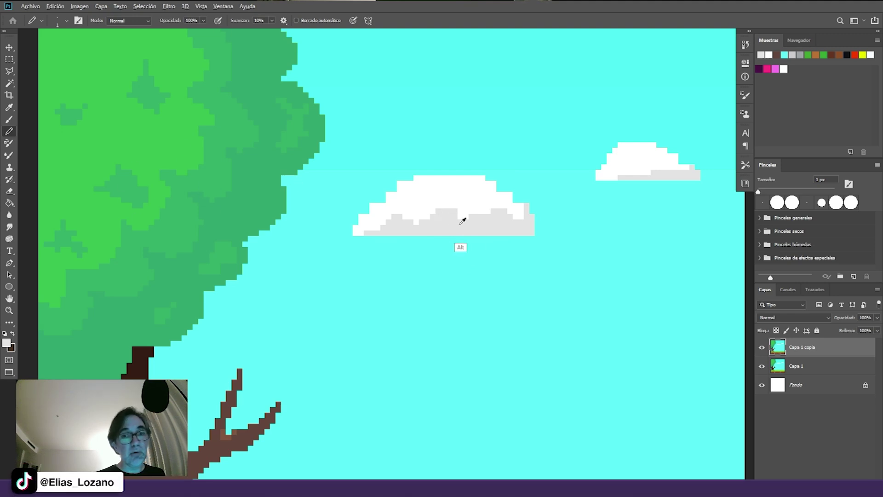
- Add grey shading to the large cloud's top and notch it with sky cyan
mouse_move(461, 192)
left_mouse_down()
mouse_move(463, 172)
mouse_move(446, 178)
left_mouse_up()
left_click(483, 160, "alt")
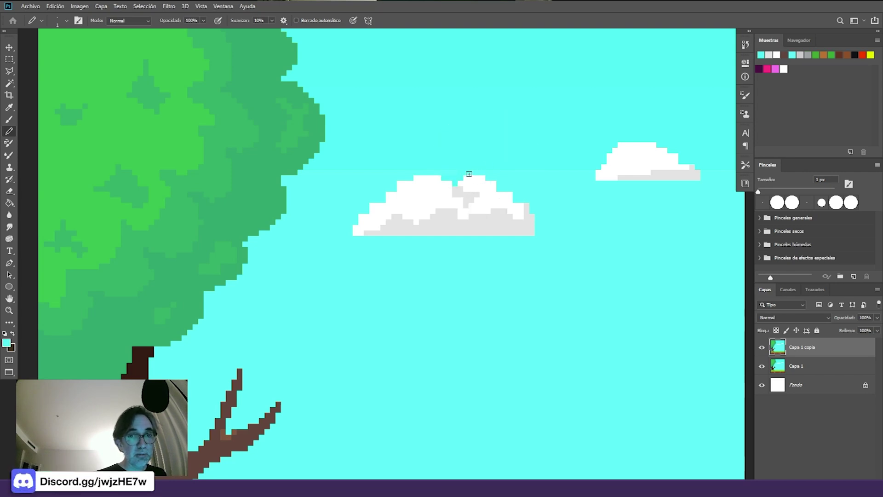
left_click(465, 224, "alt")
mouse_move(407, 199)
left_mouse_down()
mouse_move(416, 204)
mouse_move(418, 196)
left_mouse_up()
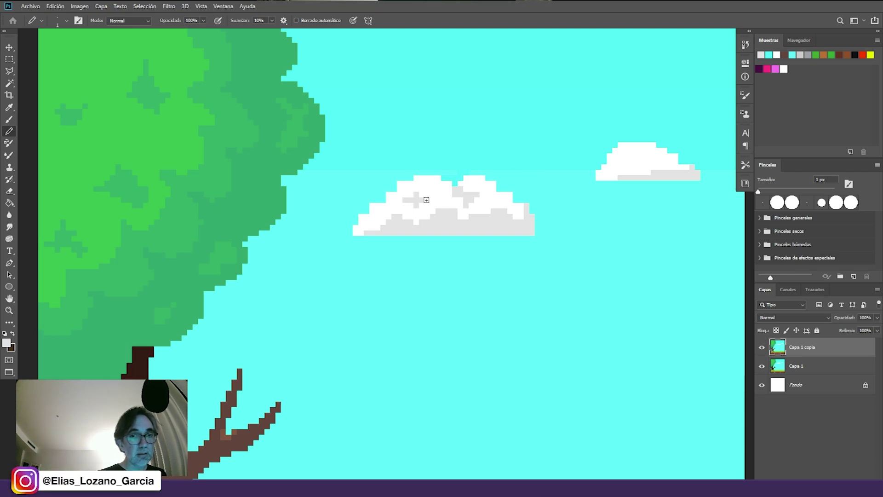
- Paint grey shading pixels and rows into the small right-hand cloud
scroll(426, 199, "left", 4)
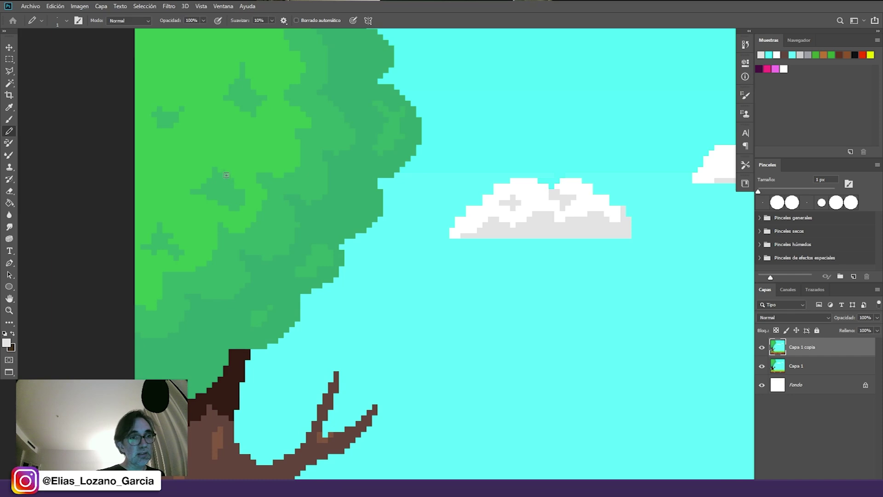
scroll(226, 175, "left", 8)
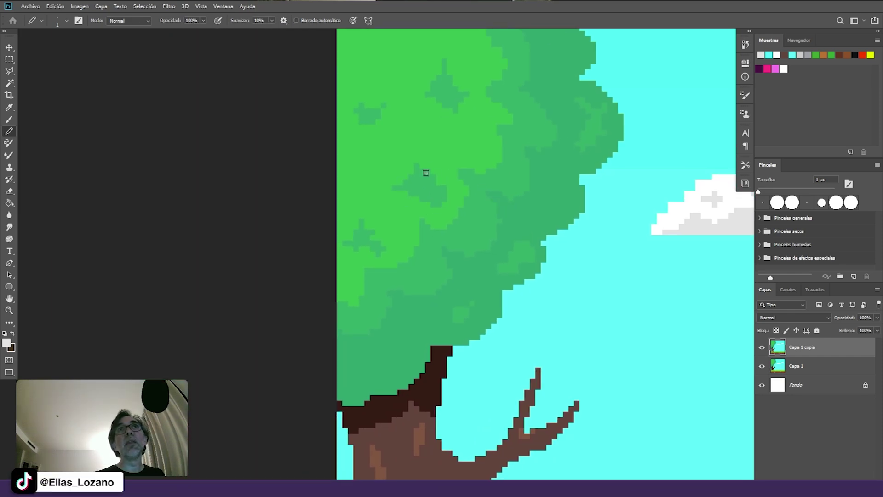
scroll(540, 246, "right", 12)
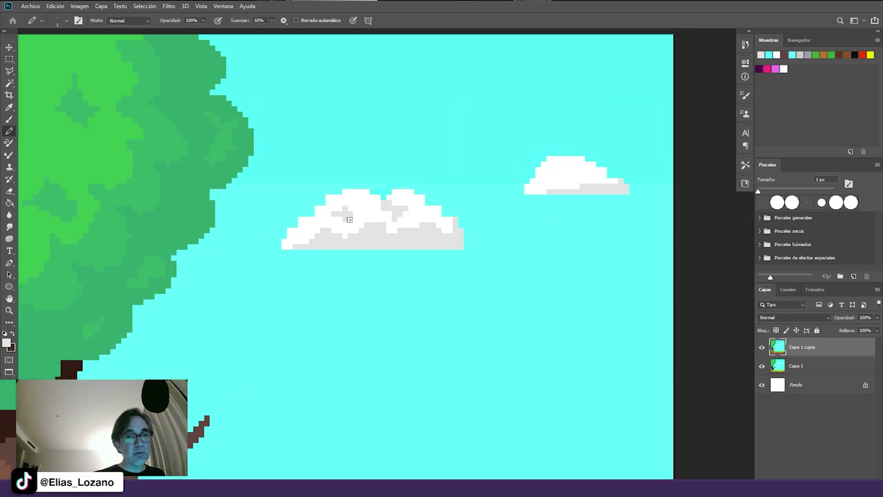
left_click(417, 220, "alt")
scroll(446, 194, "right", 5)
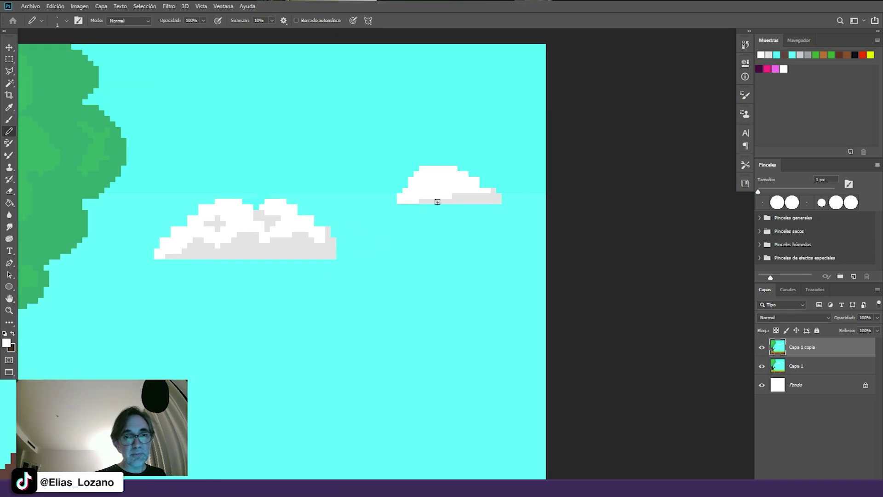
right_click(446, 194)
left_click(427, 185)
left_click(413, 201)
mouse_move(443, 196)
left_mouse_down()
mouse_move(453, 195)
mouse_move(445, 180)
mouse_move(466, 185)
left_mouse_up()
left_click(432, 185)
left_click(444, 185)
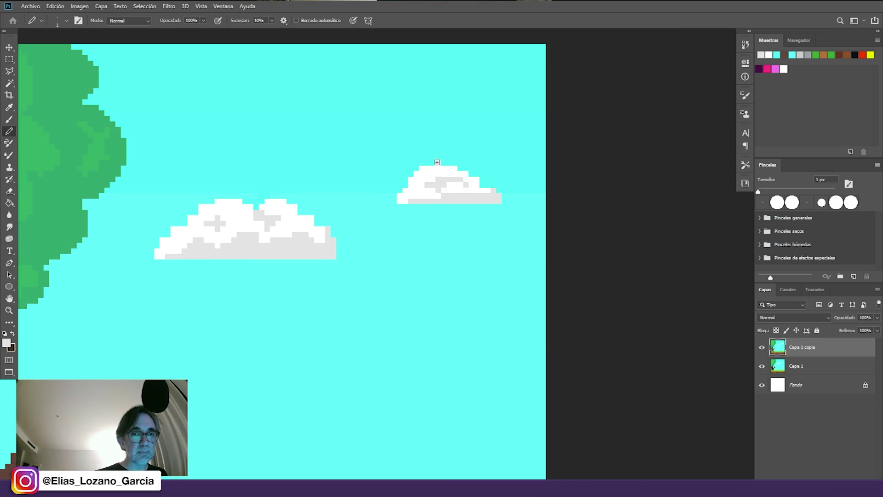
- Notch the small cloud's top edge with sky cyan
left_click(437, 161, "alt")
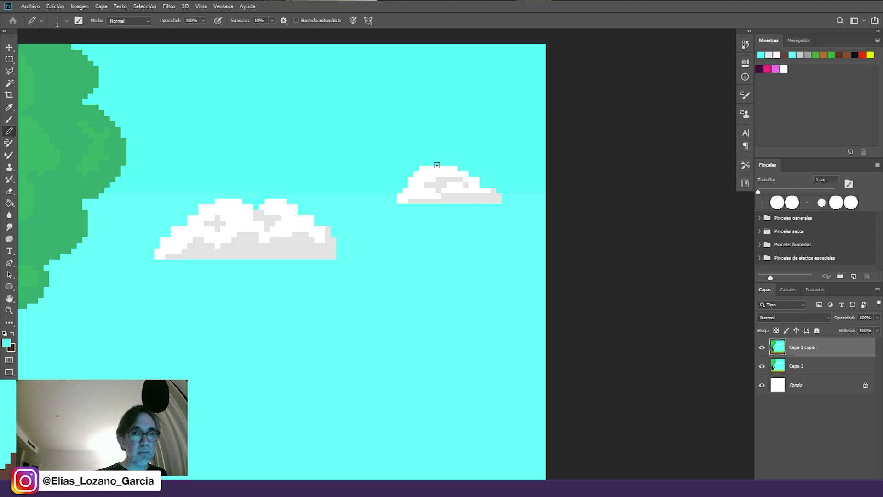
left_click(438, 173)
left_click(445, 201, "alt")
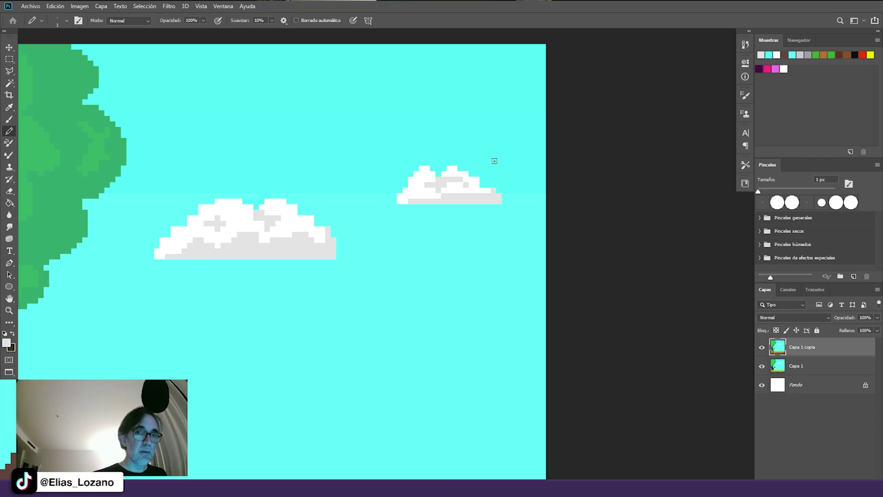
scroll(432, 229, "down", 6)
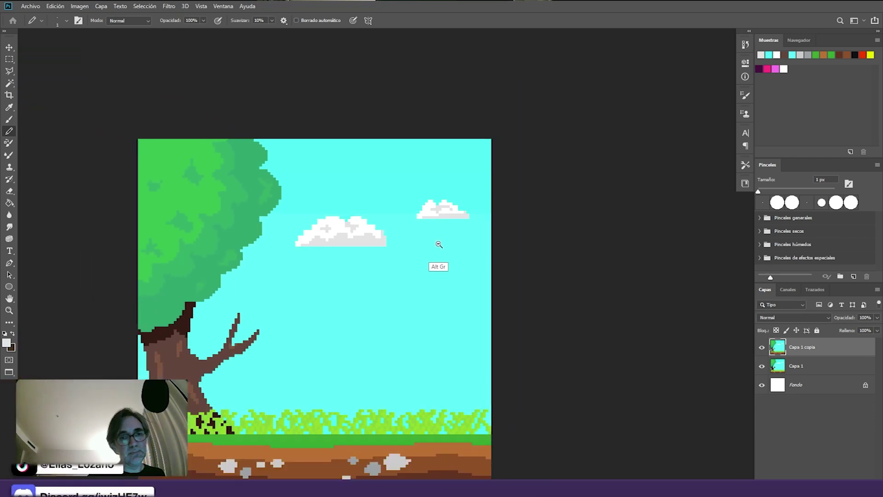
- Magic-wand the dark brown tree and grass pixels, try a Hue/Saturation lightening, then cancel it
scroll(437, 256, "down", 1)
left_click_drag(420, 310, 446, 256)
scroll(449, 253, "up", 1)
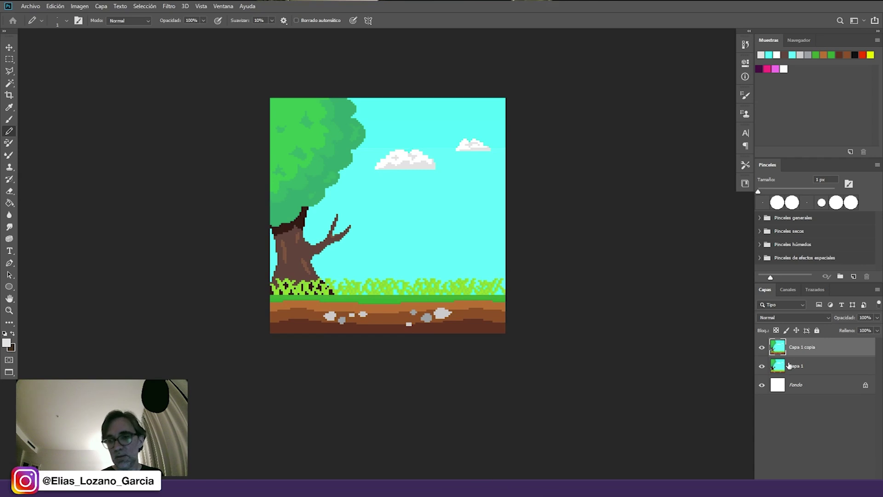
left_click(9, 83)
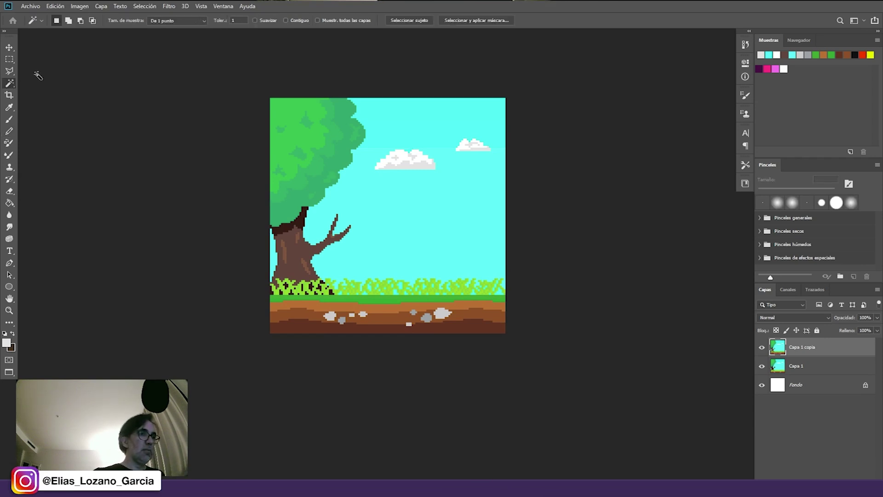
left_click(307, 225)
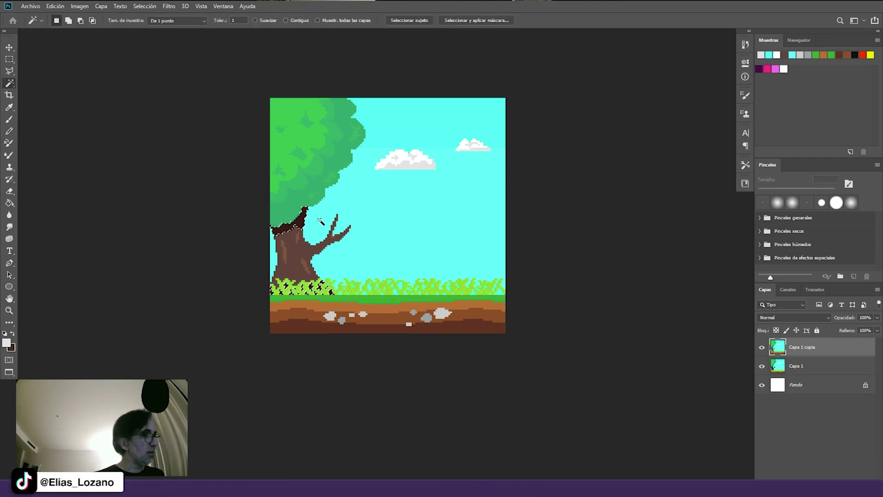
key("ctrl+u")
left_click_drag(676, 178, 685, 181)
left_click(799, 99)
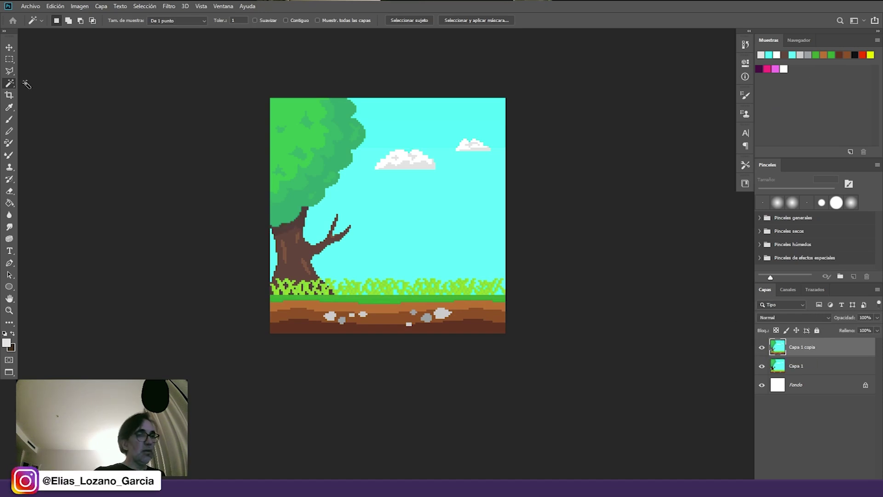
- Shift-select the lower, upper and top sky regions and copy them to a new layer
left_click(447, 253)
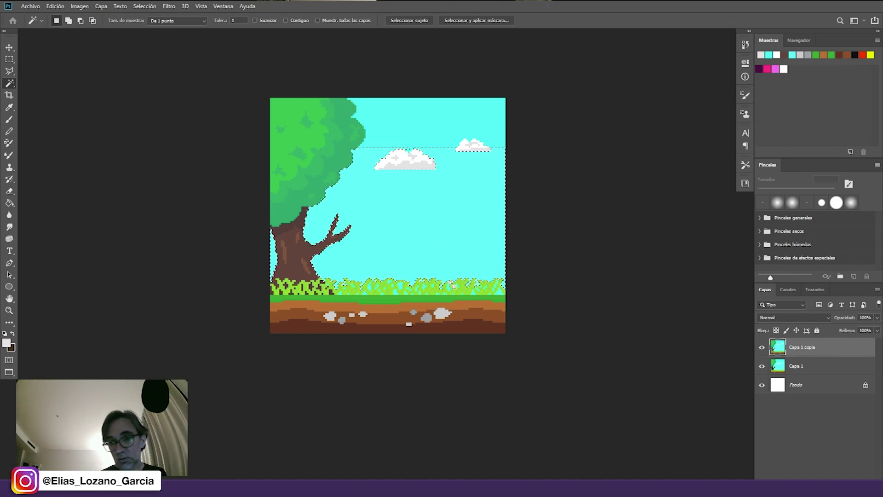
left_click(475, 118, "shift")
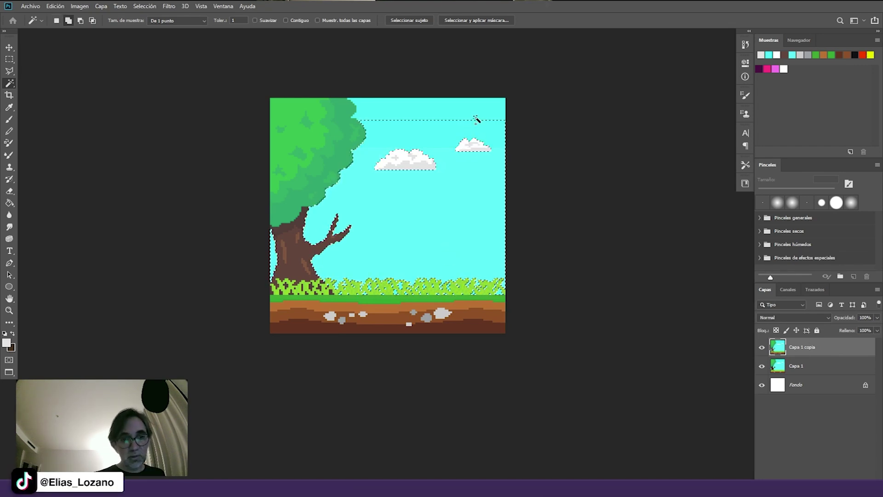
left_click(446, 101, "shift")
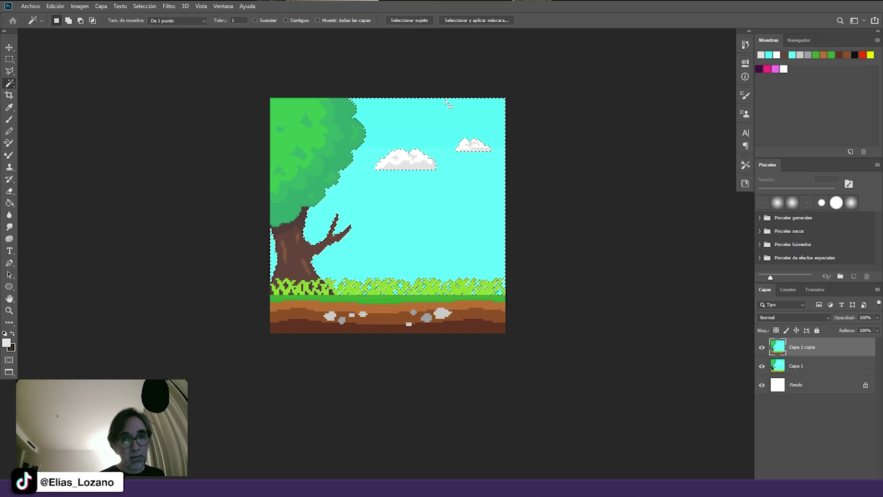
key("ctrl+j")
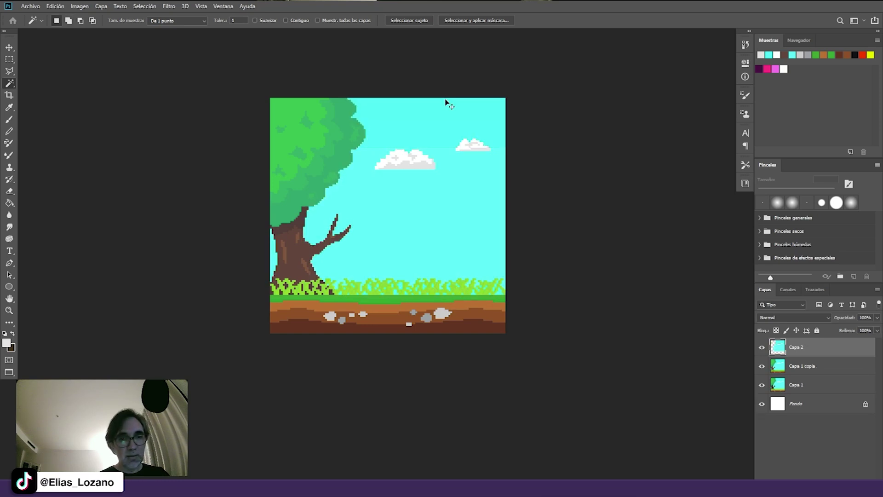
- Add a new layer and set the Pencil to the sampled sky cyan at 52 px
left_click(847, 483)
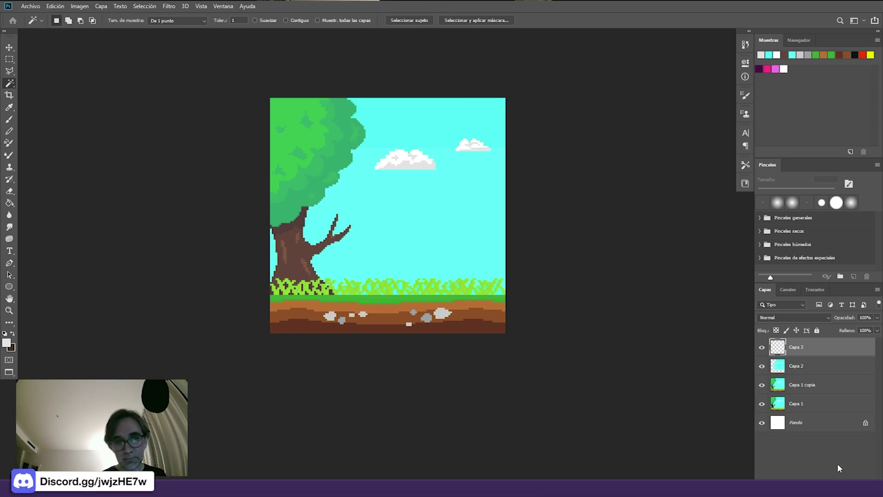
left_click(9, 131)
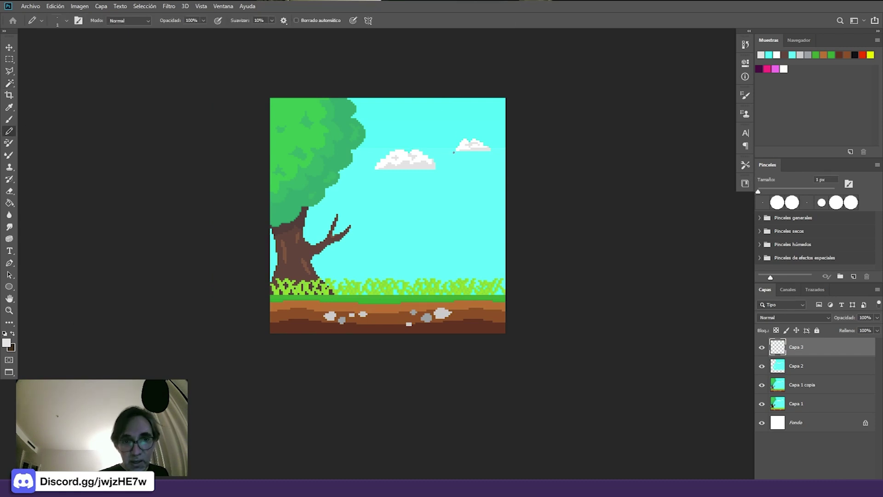
left_click(7, 343)
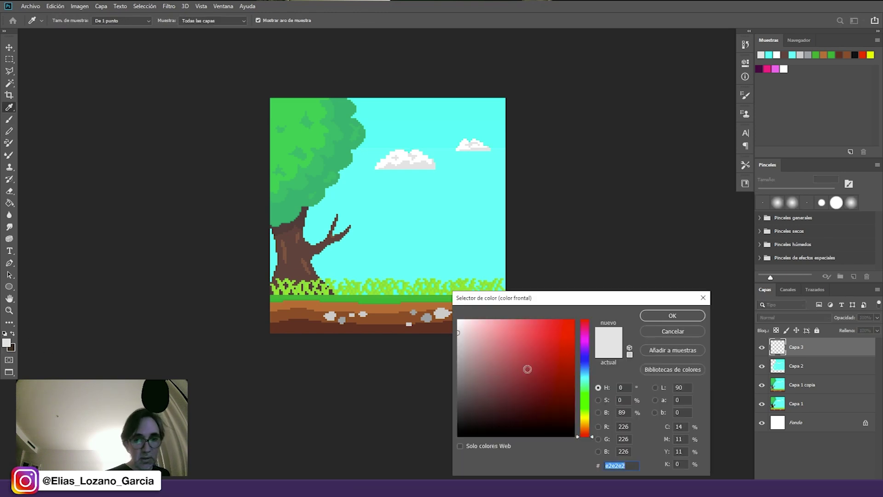
left_click(472, 210)
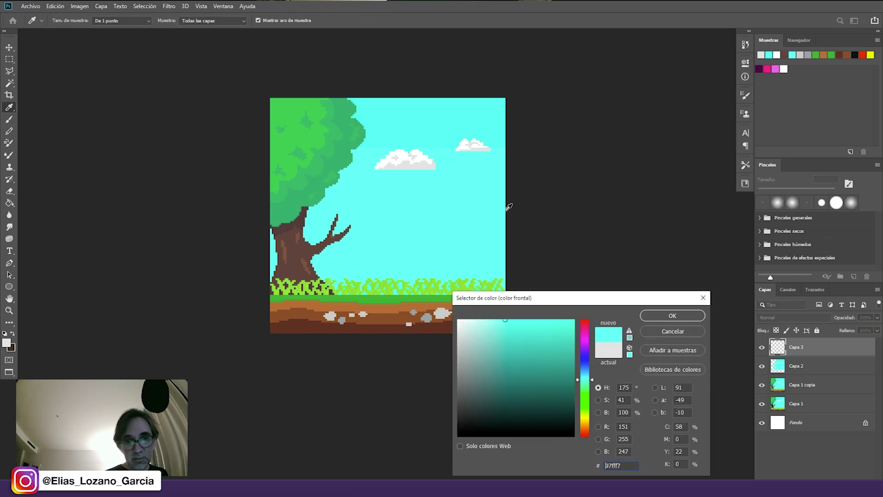
left_click(685, 314)
left_click_drag(438, 216, 485, 230)
- Add another layer, paint cyan over the canvas and clip it to the layer below
left_click(853, 484)
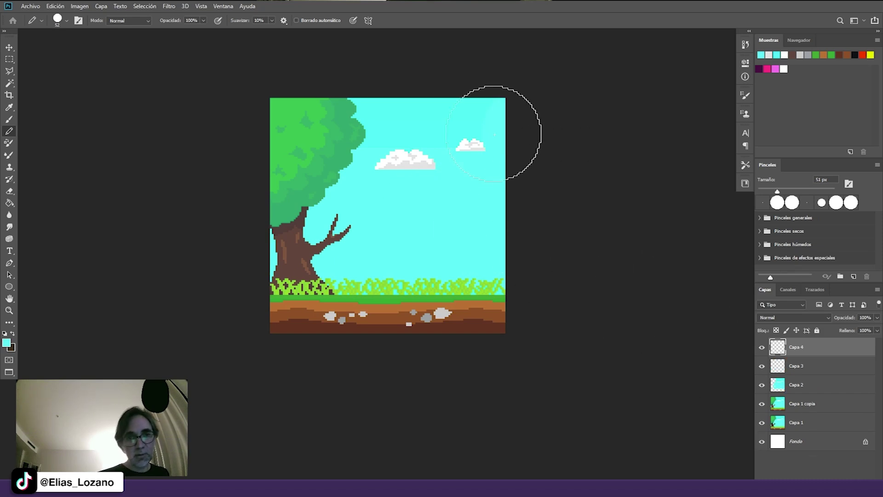
left_click_drag(503, 129, 410, 88)
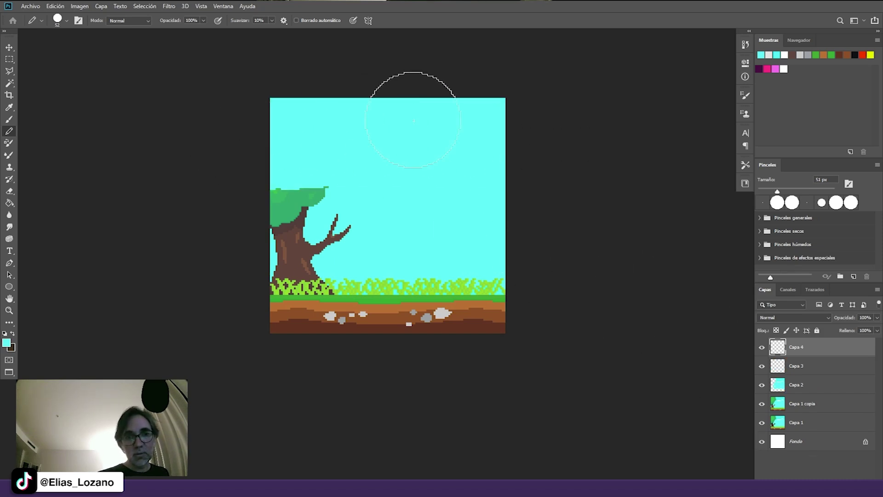
left_click(803, 358, "alt")
mouse_move(299, 178)
left_mouse_down()
mouse_move(210, 312)
mouse_move(606, 278)
left_mouse_up()
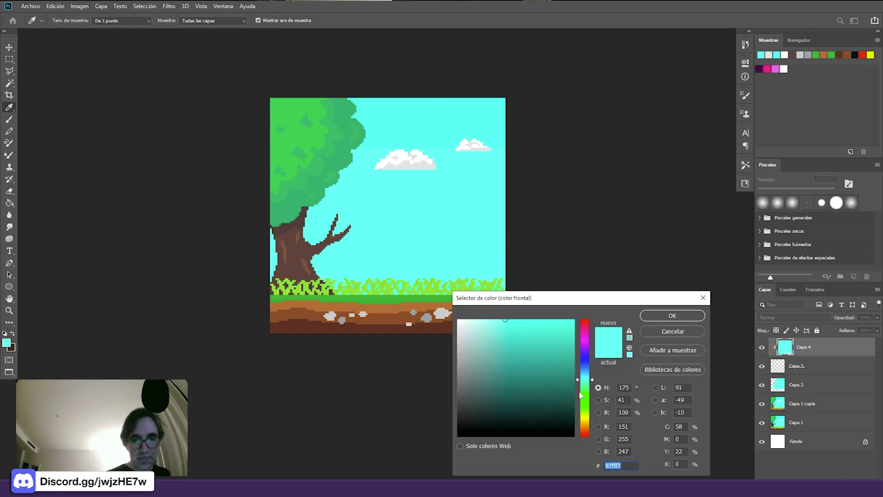
- Choose a deeper blue paint colour and shrink the brush to 28 px
left_click_drag(583, 383, 585, 379)
left_click_drag(511, 326, 520, 337)
left_click_drag(587, 378, 588, 373)
left_click_drag(534, 338, 575, 336)
left_click(661, 317)
left_click_drag(459, 302, 436, 301)
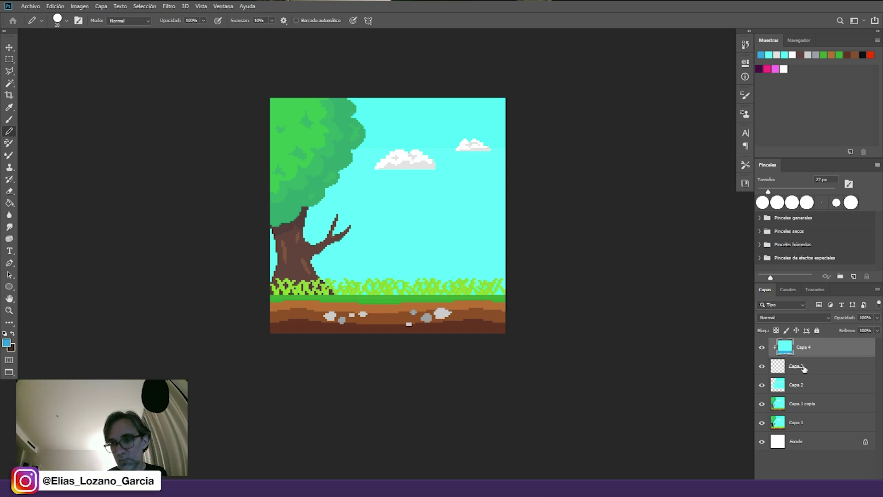
- Clip Capa 4 to Capa 2 and paint 27%-opacity blue bands across the sky
left_click_drag(821, 350, 819, 370)
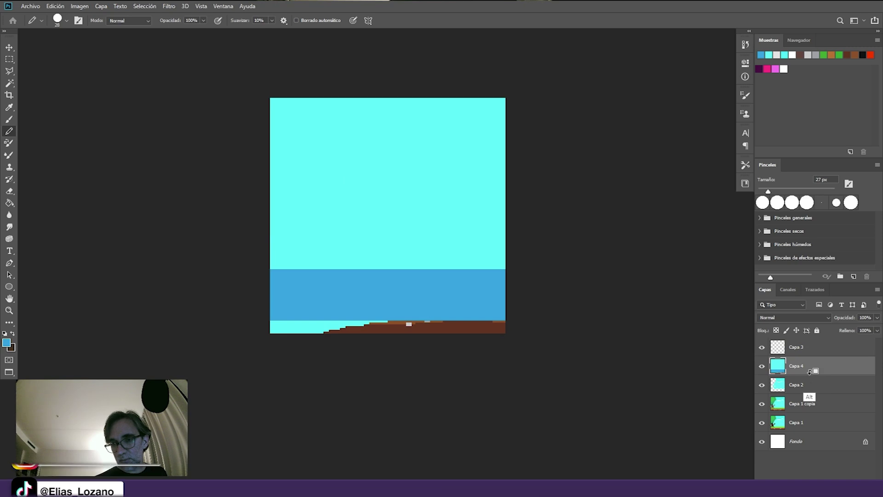
left_click(811, 373, "alt")
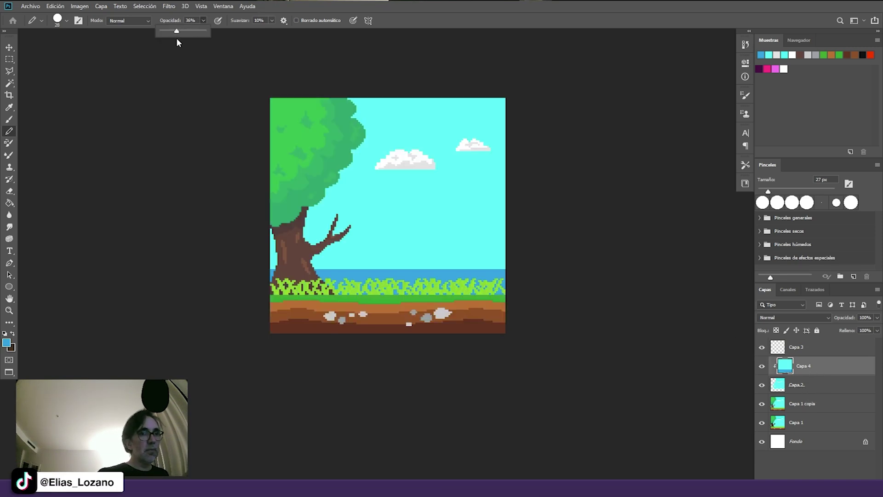
left_click_drag(177, 39, 173, 38)
left_click_drag(338, 287, 327, 287)
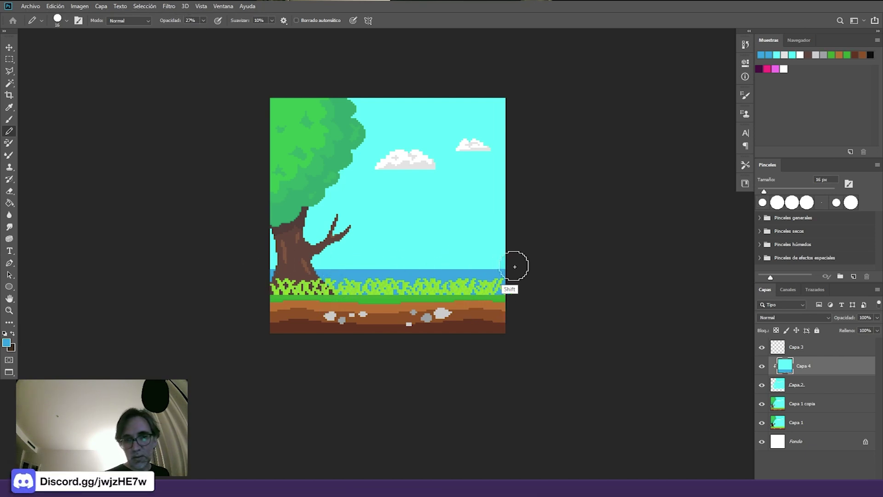
left_click_drag(515, 267, 262, 272)
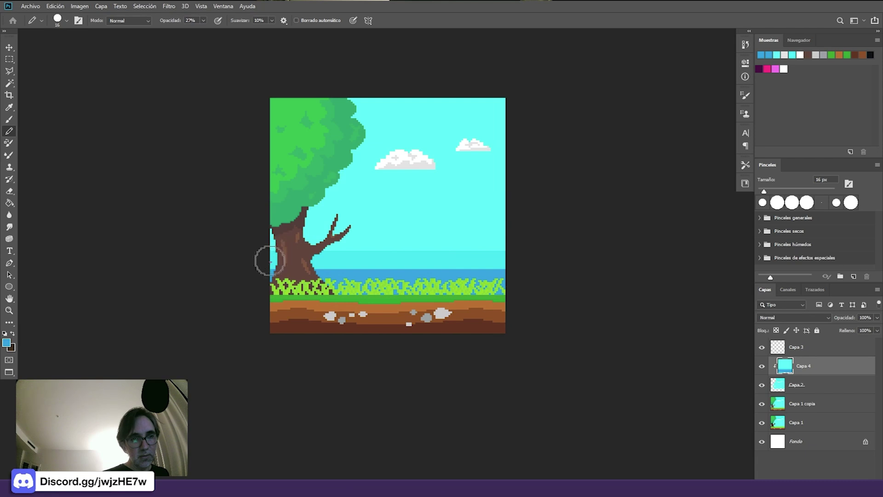
left_click_drag(328, 231, 356, 235)
mouse_move(256, 259)
left_mouse_down()
mouse_move(585, 266)
mouse_move(506, 250)
mouse_move(498, 259)
mouse_move(551, 253)
mouse_move(338, 255)
mouse_move(209, 270)
mouse_move(332, 251)
mouse_move(553, 259)
mouse_move(362, 249)
mouse_move(161, 280)
left_mouse_up()
left_click_drag(471, 245, 436, 244)
- Sample a brighter sky cyan and reset the Pencil to 100% opacity at 8 px
left_click(487, 212, "alt")
left_click_drag(492, 201, 481, 202)
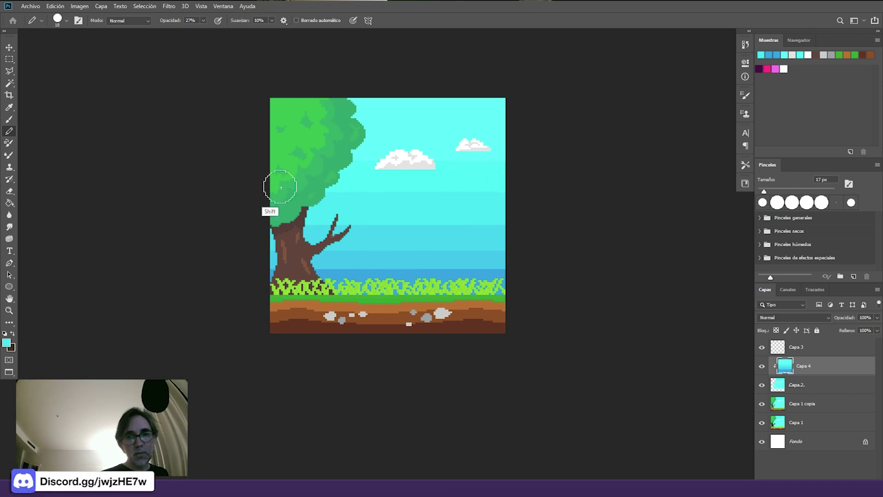
left_click_drag(511, 176, 472, 175)
left_click(492, 173, "alt")
left_click(203, 21)
left_click_drag(205, 33, 240, 38)
left_click_drag(379, 196, 391, 199)
- Draw straight one-pixel light-blue lines across the water band, extending to the right edge
key("bracketleft")
key("bracketleft")
key("bracketleft")
key("bracketleft")
key("bracketleft")
key("bracketleft")
key("bracketleft")
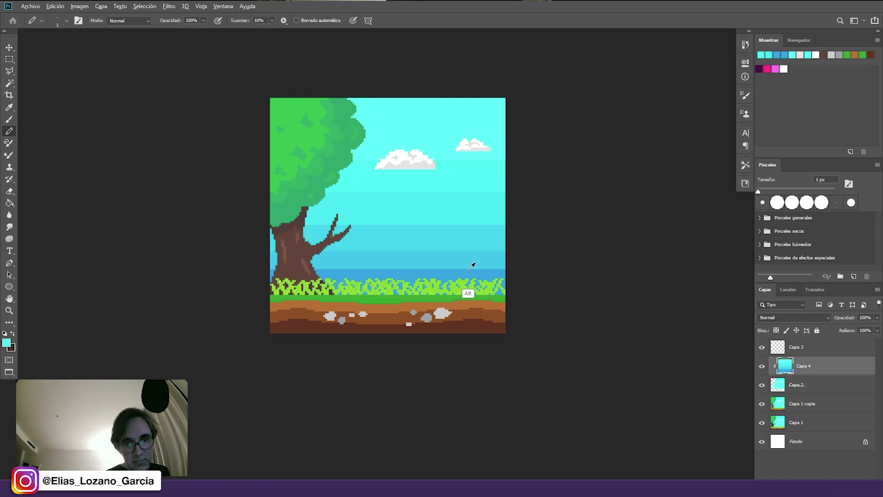
left_click(469, 269, "alt")
left_click_drag(479, 272, 267, 282)
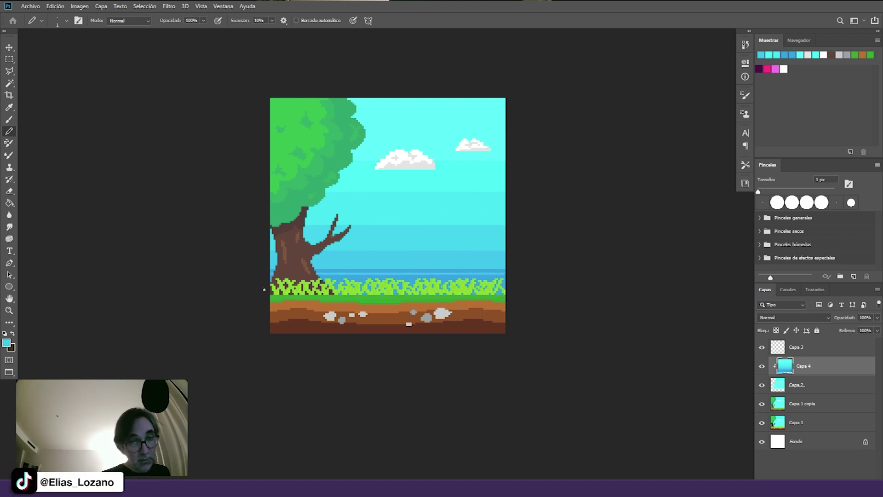
left_click(415, 287, "ctrl")
left_click(417, 287, "ctrl")
left_click_drag(406, 284, 445, 287)
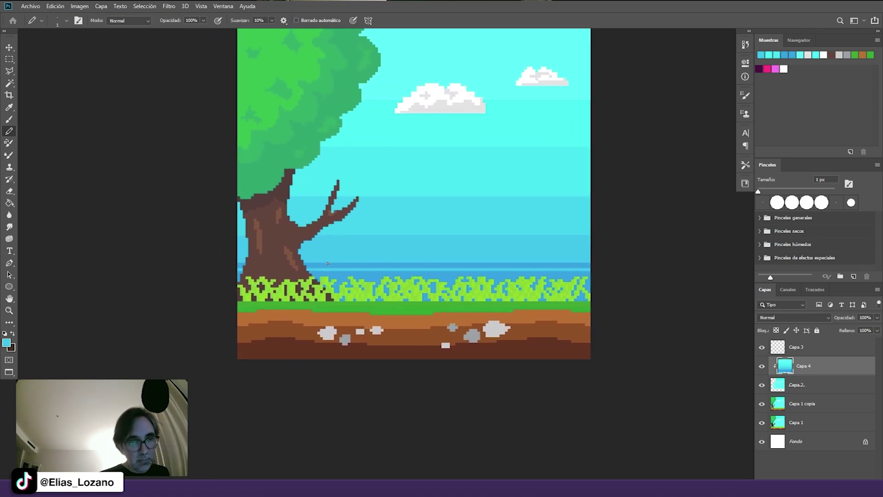
left_click(464, 262, "shift")
left_click_drag(457, 267, 608, 267)
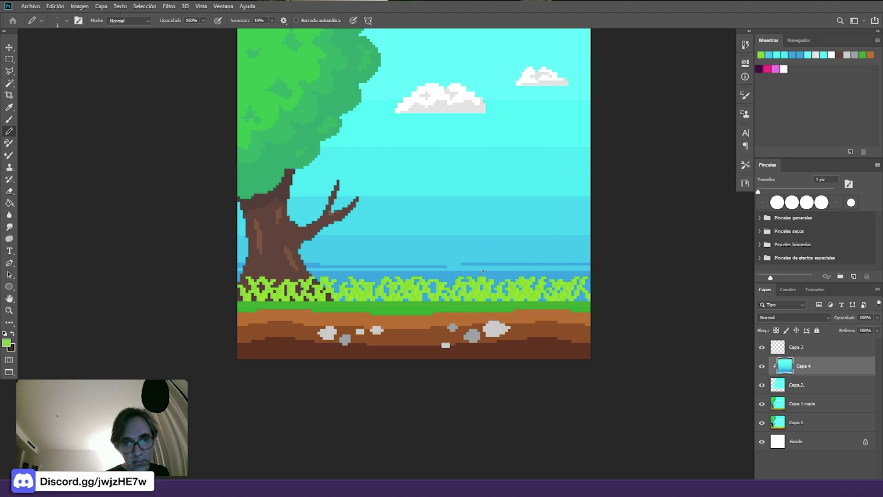
- Add darker blue water lines plus light-cyan highlight lines higher up
left_click(506, 274, "alt")
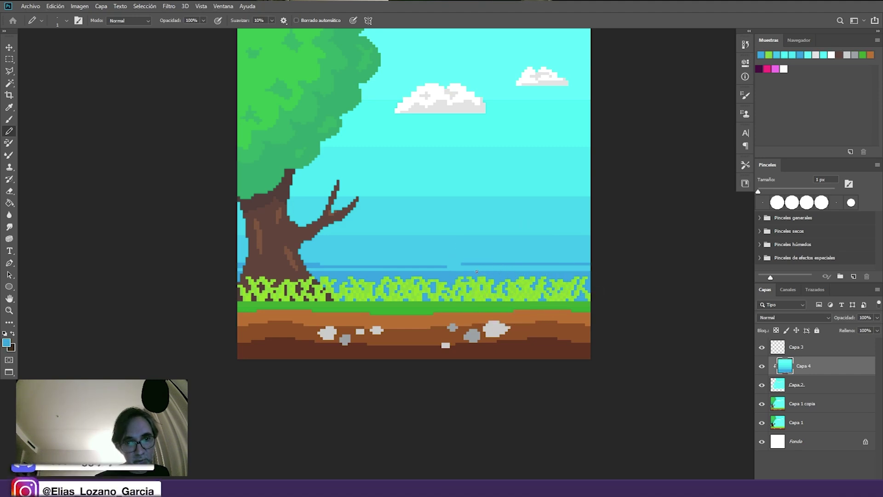
mouse_move(567, 270)
left_mouse_down()
mouse_move(354, 261)
mouse_move(562, 253)
left_mouse_up()
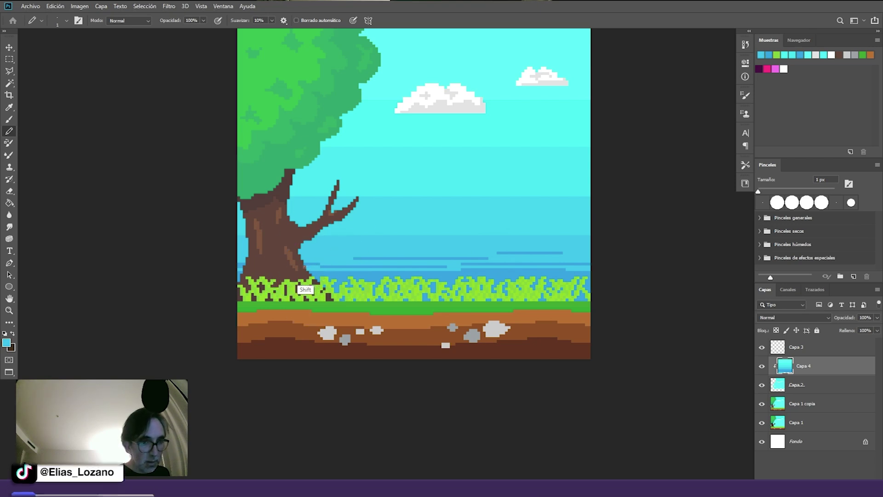
left_click_drag(314, 258, 414, 253)
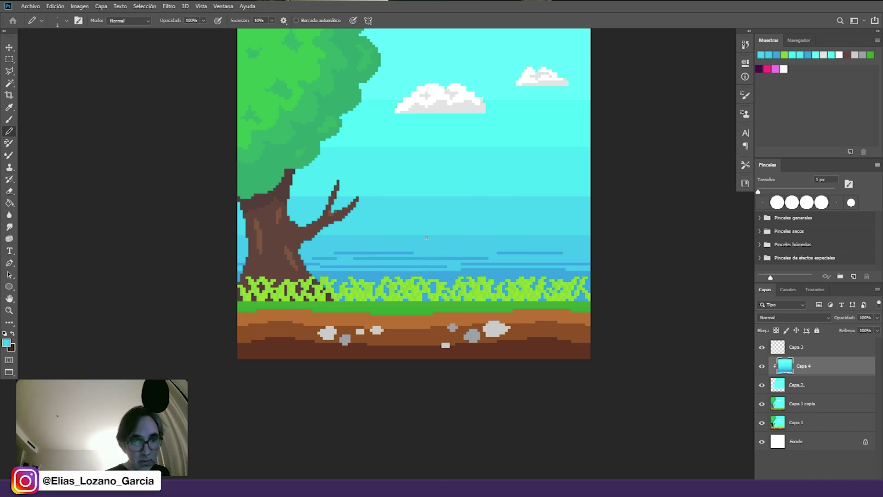
left_click_drag(412, 240, 352, 240)
mouse_move(411, 232)
left_mouse_down()
mouse_move(573, 230)
mouse_move(502, 225)
mouse_move(540, 224)
mouse_move(523, 217)
mouse_move(340, 228)
left_mouse_up()
left_click(448, 189, "alt")
left_click_drag(405, 198, 544, 198)
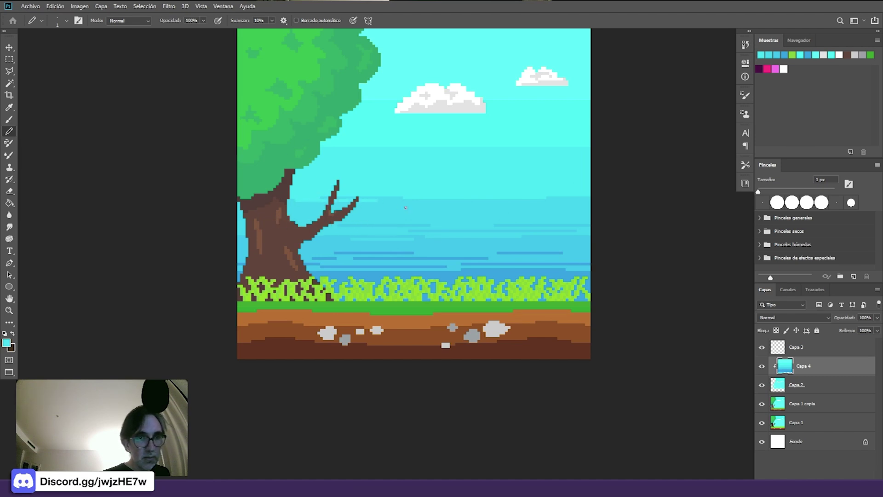
- Draw several straight light streaks in the sky, including a light-cyan row up top
left_click_drag(305, 191, 435, 192)
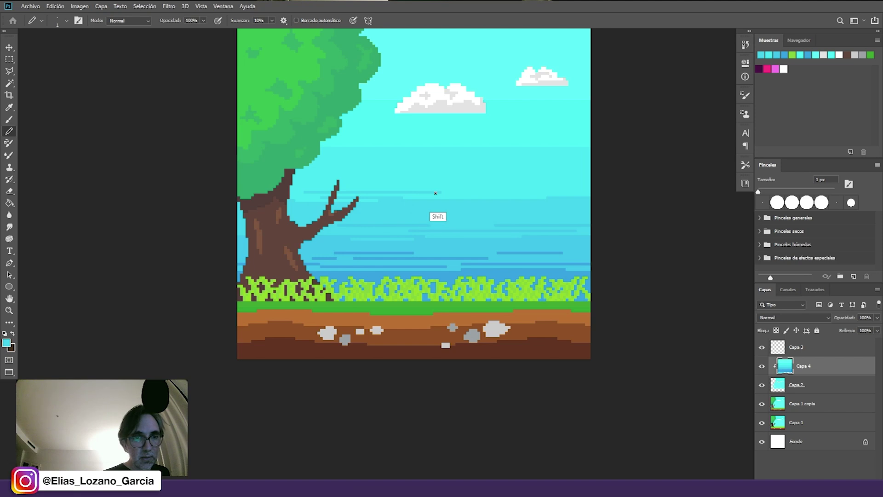
left_click_drag(382, 187, 471, 186)
left_click_drag(535, 191, 584, 189)
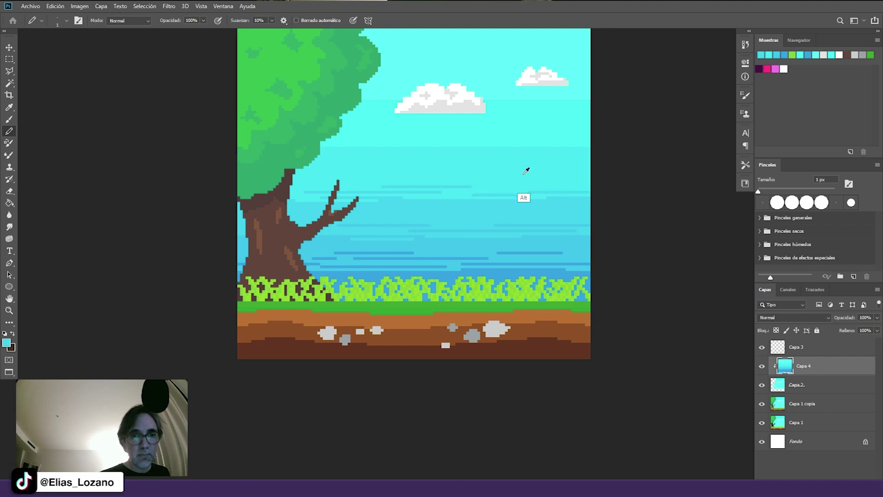
mouse_move(408, 149)
left_mouse_down()
mouse_move(541, 155)
mouse_move(331, 162)
left_mouse_up()
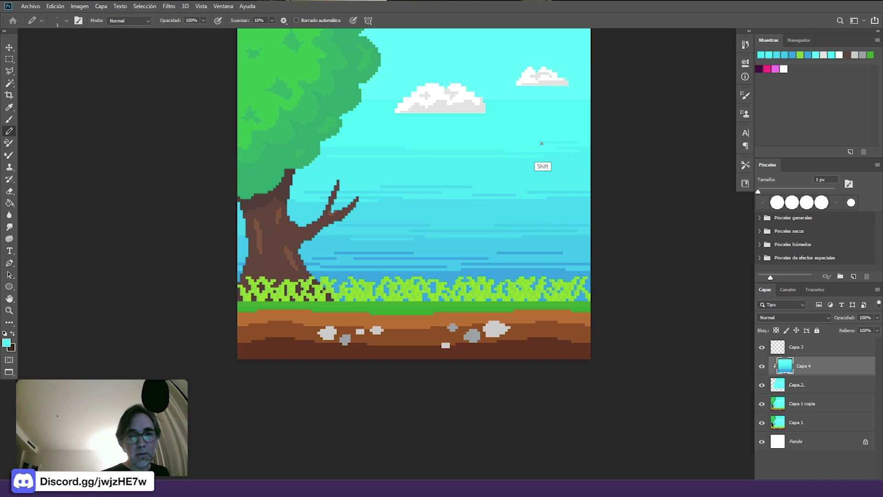
mouse_move(390, 143)
left_mouse_down()
mouse_move(365, 142)
mouse_move(462, 139)
left_mouse_up()
mouse_move(400, 137)
left_mouse_down()
mouse_move(320, 140)
mouse_move(435, 134)
left_mouse_up()
left_click(496, 96, "alt")
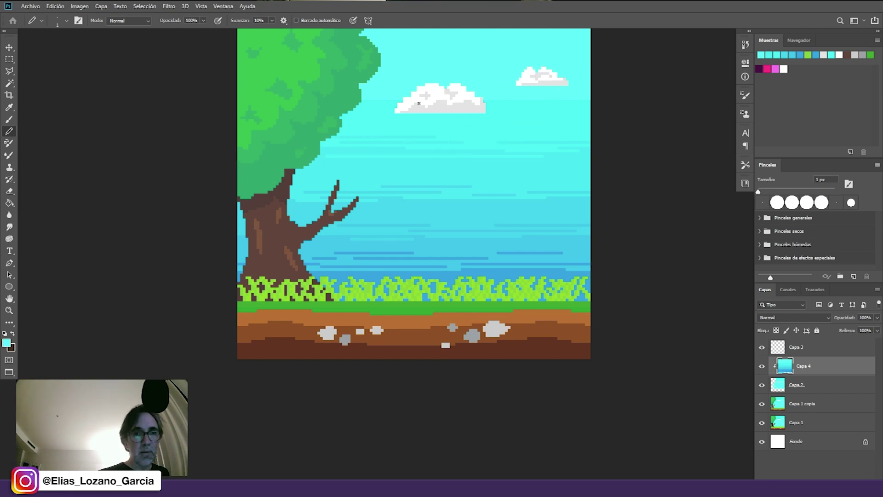
left_click_drag(372, 101, 538, 104)
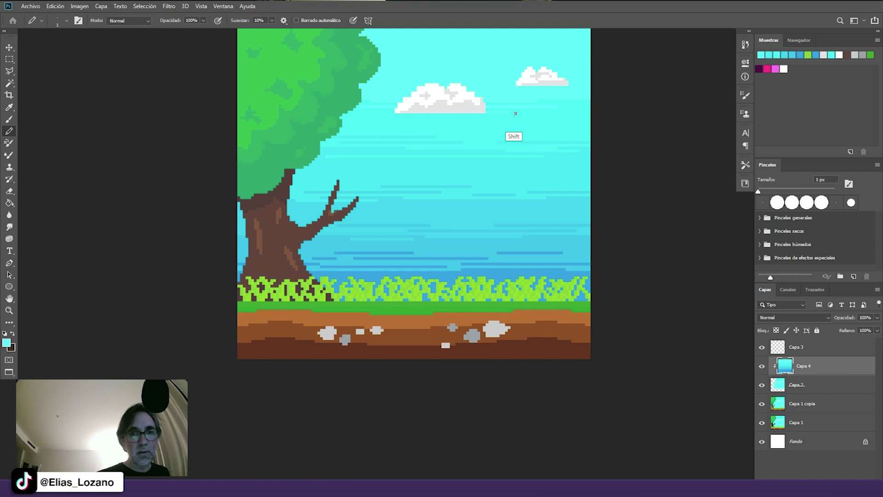
- Zoom in and reposition the view on the park scene
key("shift")
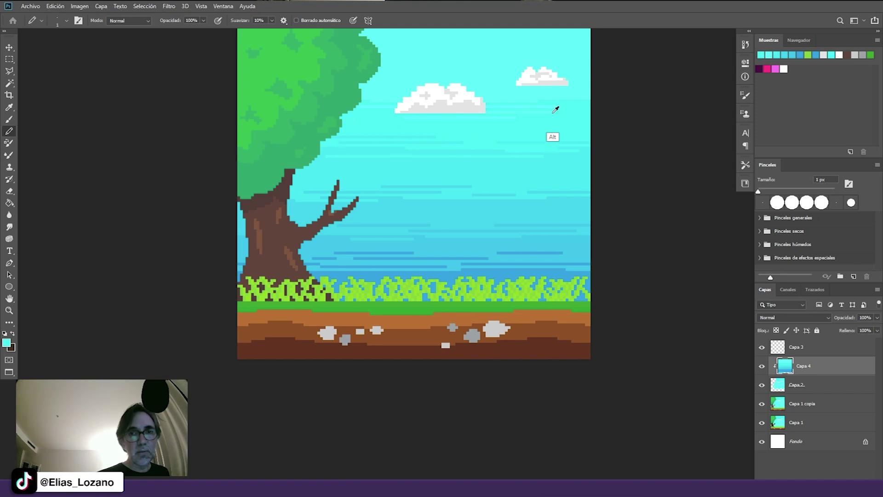
key("shift")
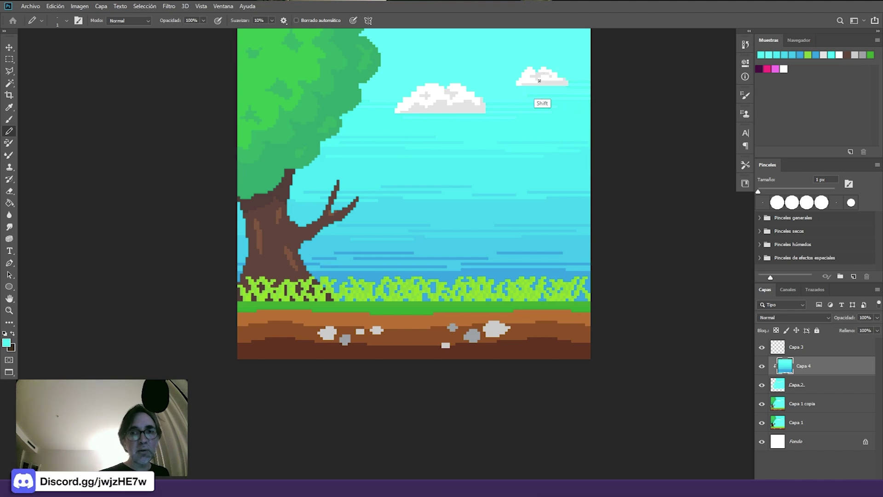
key("shift")
key("shift")
key("shift")
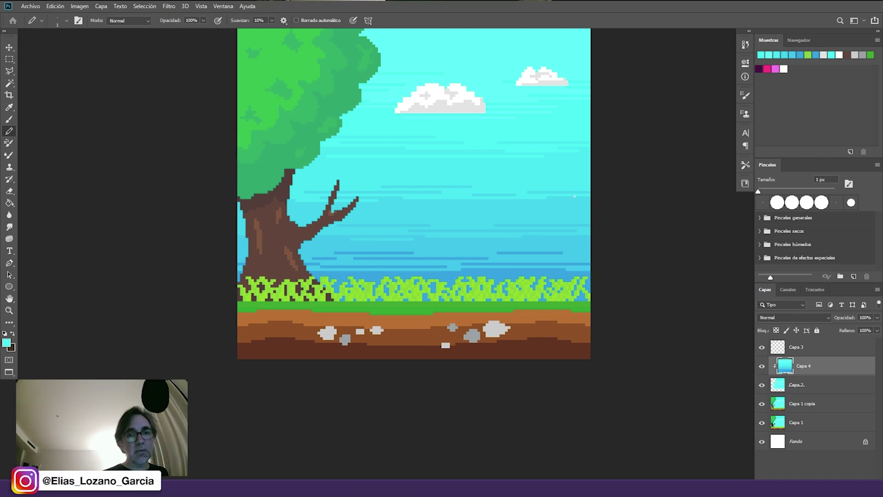
scroll(498, 227, "down", 3)
left_click_drag(492, 254, 446, 203)
key("ctrl")
left_click(465, 201, "ctrl")
left_click(446, 204, "ctrl")
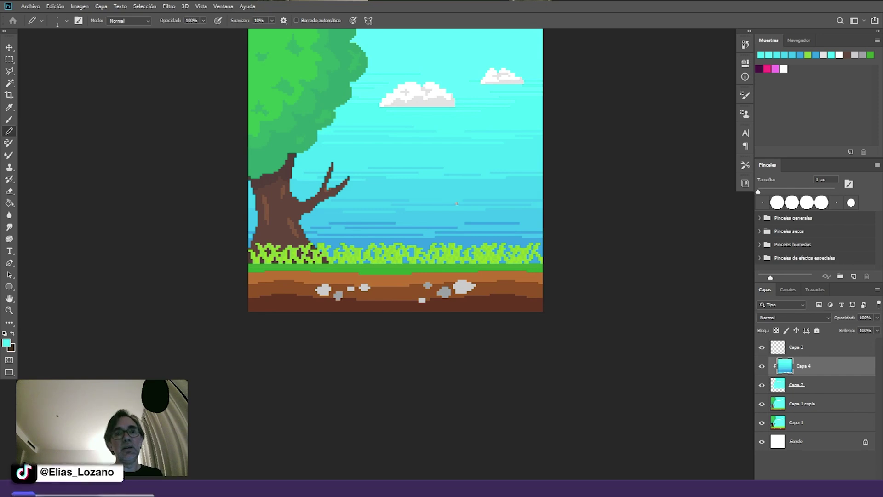
mouse_move(469, 182)
left_mouse_down()
mouse_move(505, 205)
mouse_move(451, 206)
left_mouse_up()
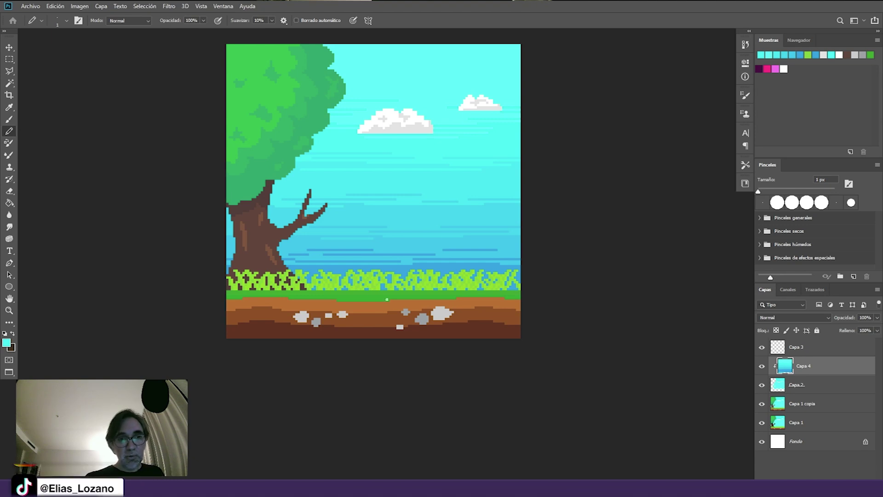
- Select the Capa 4 layer and drag its opacity down to 47%
left_click(795, 349)
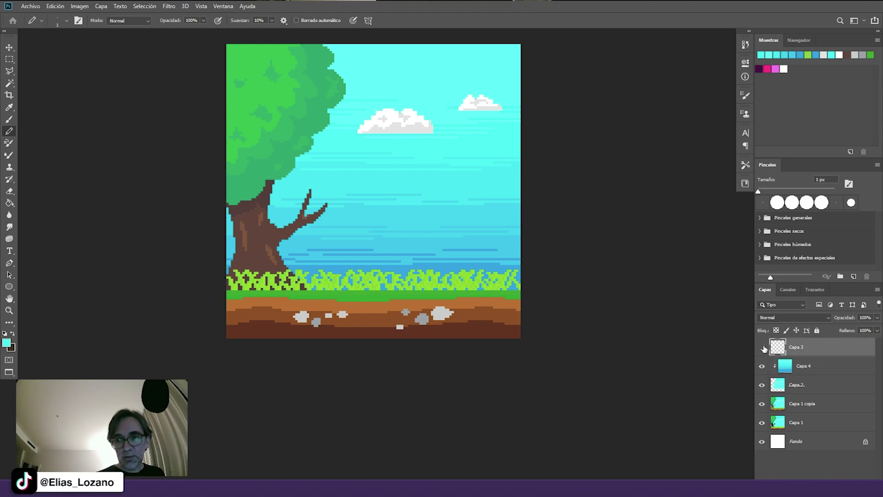
left_click(804, 403)
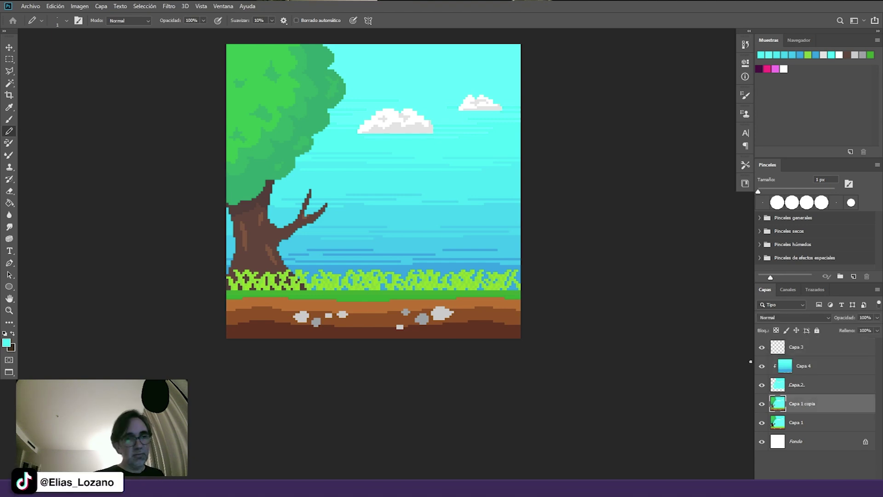
left_click(9, 83)
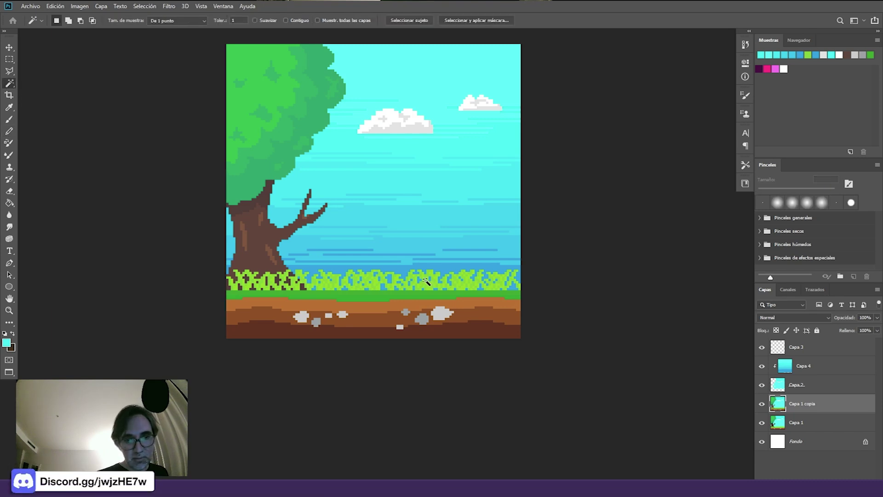
left_click(824, 367)
left_click(877, 317)
mouse_move(854, 331)
left_mouse_down()
mouse_move(810, 337)
mouse_move(855, 330)
left_mouse_up()
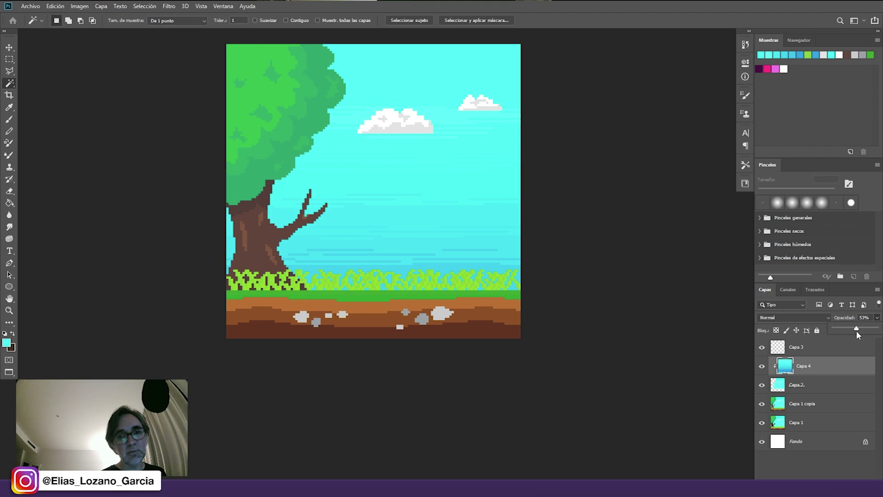
left_click_drag(857, 330, 851, 336)
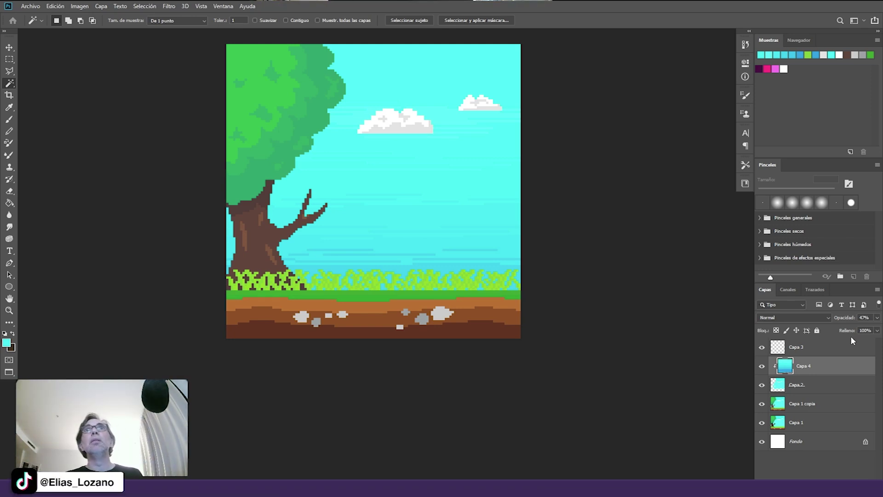
- Reposition the view of the scene and select the top layer Capa 3
left_click_drag(497, 251, 526, 259)
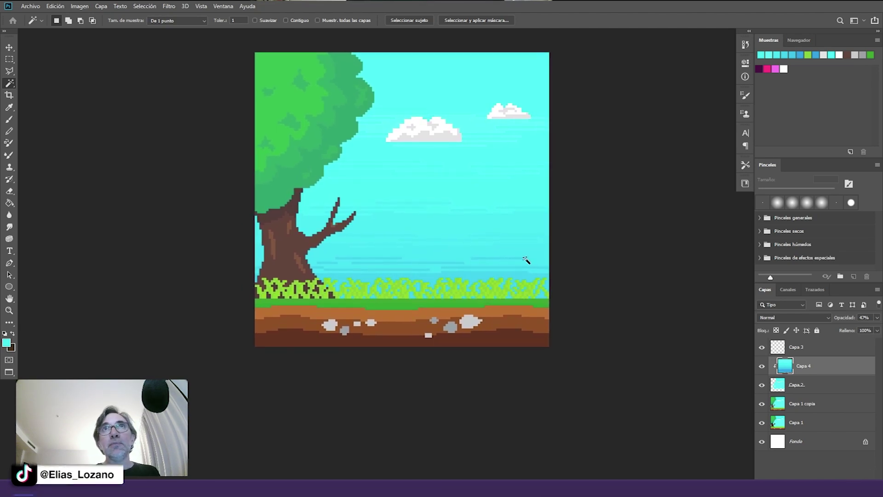
scroll(515, 262, "down", 2, "alt")
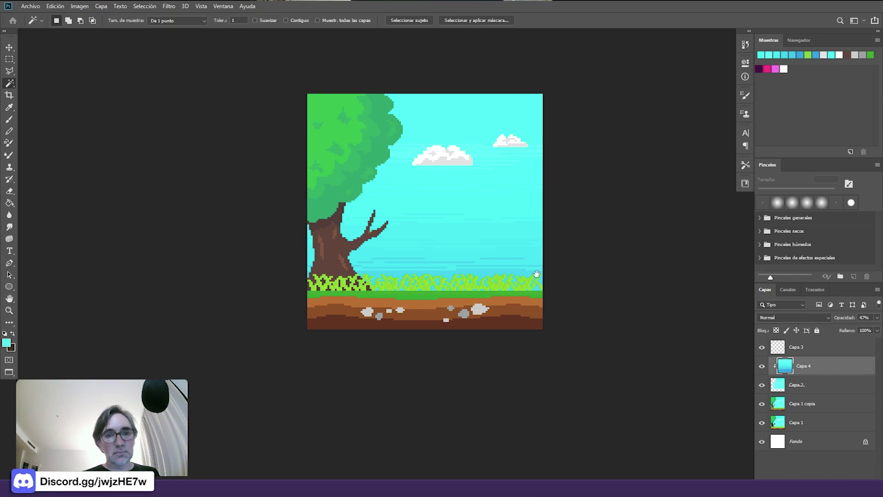
left_click_drag(538, 272, 529, 266)
left_click(808, 349)
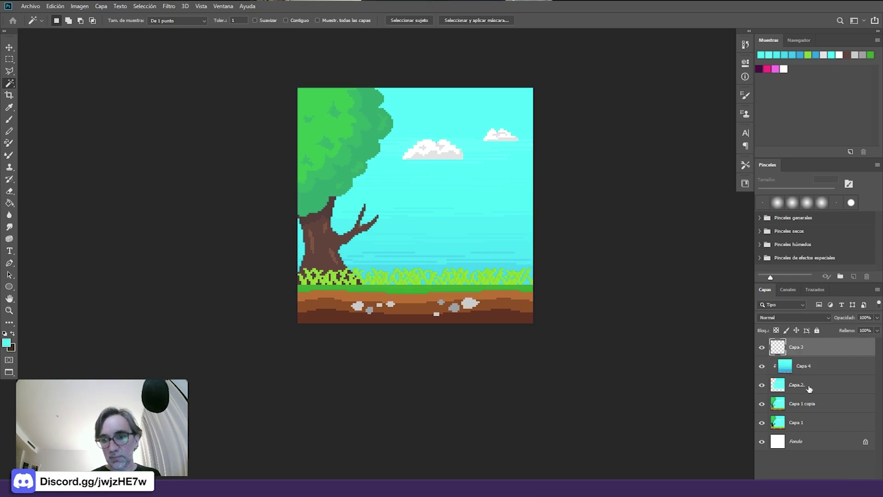
- Merge Capa 3 through Capa 1 copia into a single Capa 3 and check the result
left_click(806, 405, "shift")
key("ctrl+e")
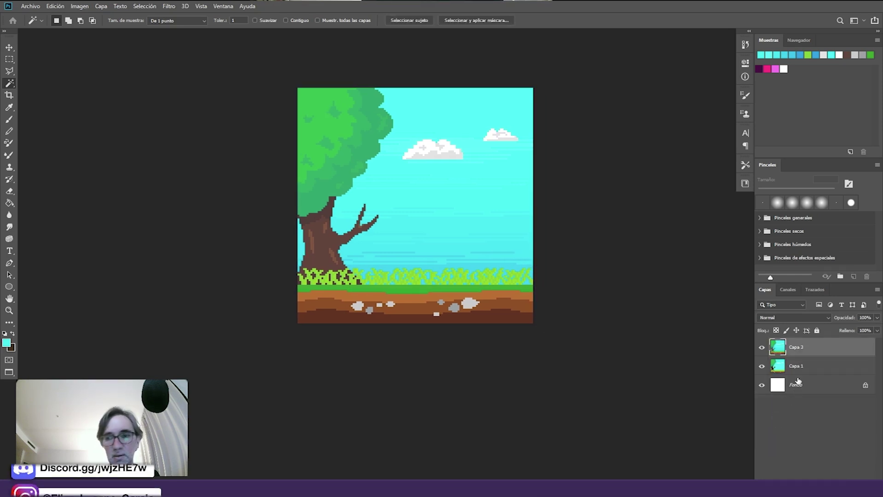
left_click(762, 349)
left_click(762, 349)
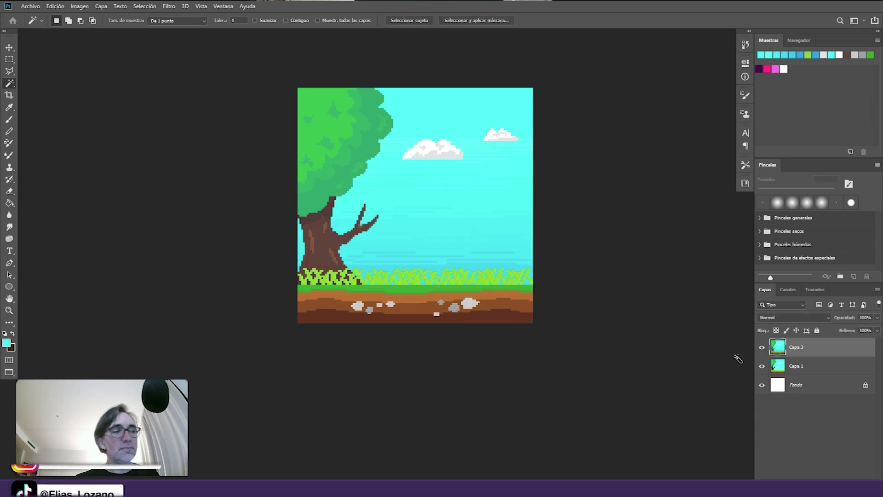
- Save the park scene as paisaje001.psd and close the document
key("ctrl+s")
type("paisaje")
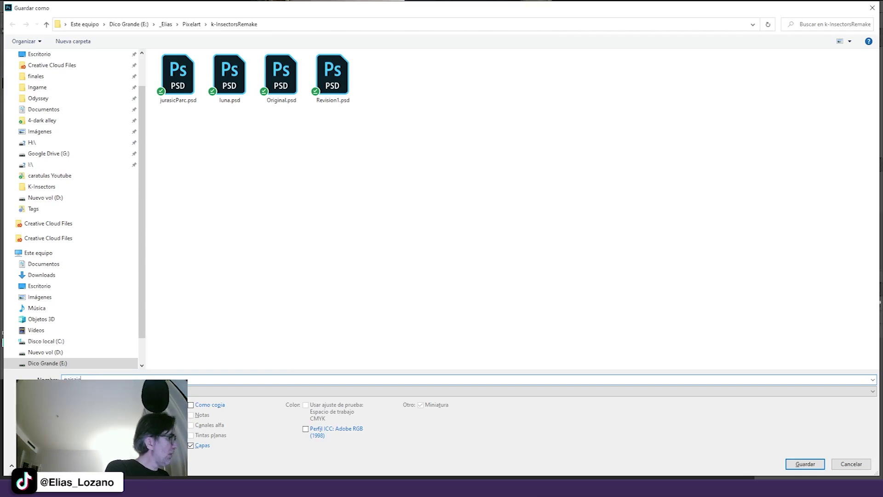
type("001")
key("Return")
key("Return")
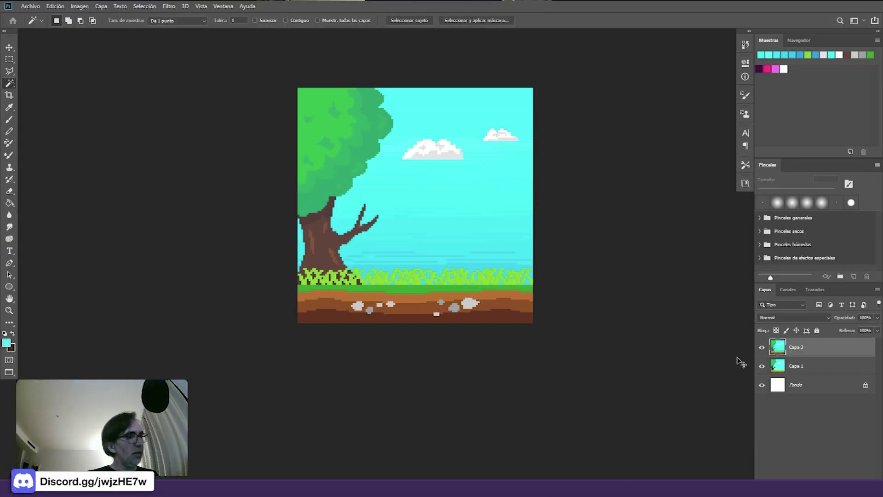
key("ctrl+w")
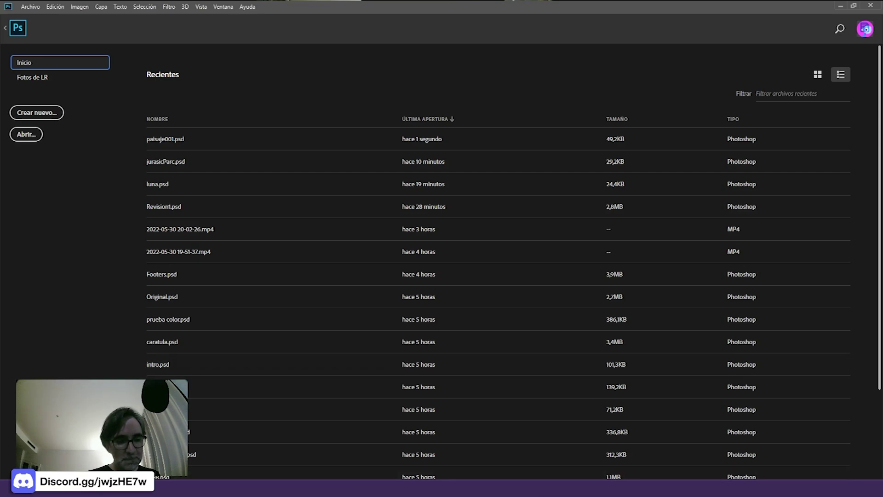
- In the Discord pixel-art channel, open the eyeball monster artwork at full size
left_click(350, 488)
left_click(349, 467)
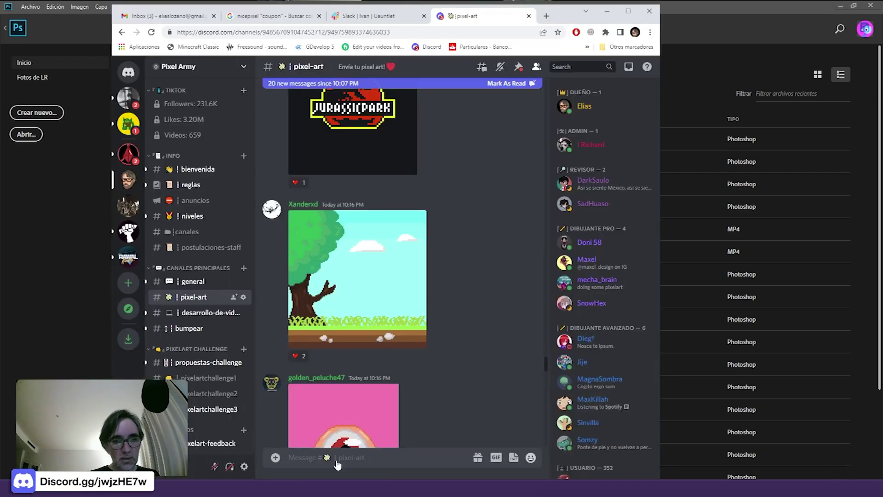
scroll(357, 267, "down", 4)
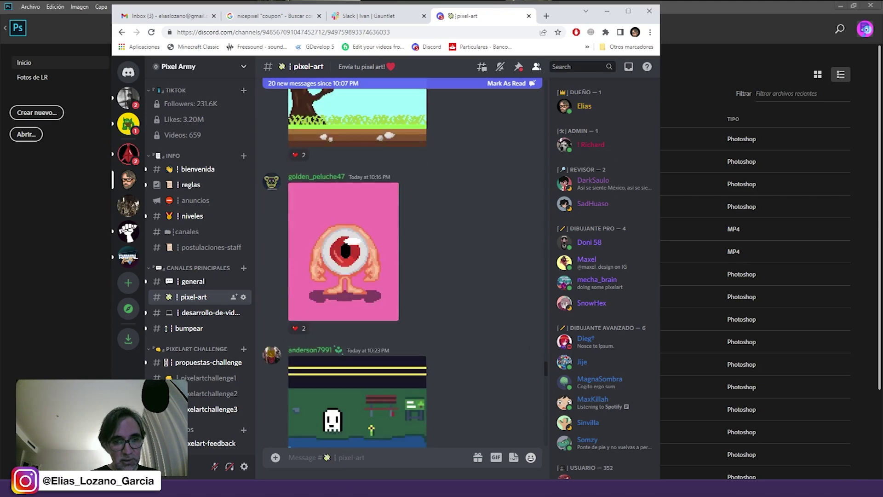
scroll(342, 368, "up", 1)
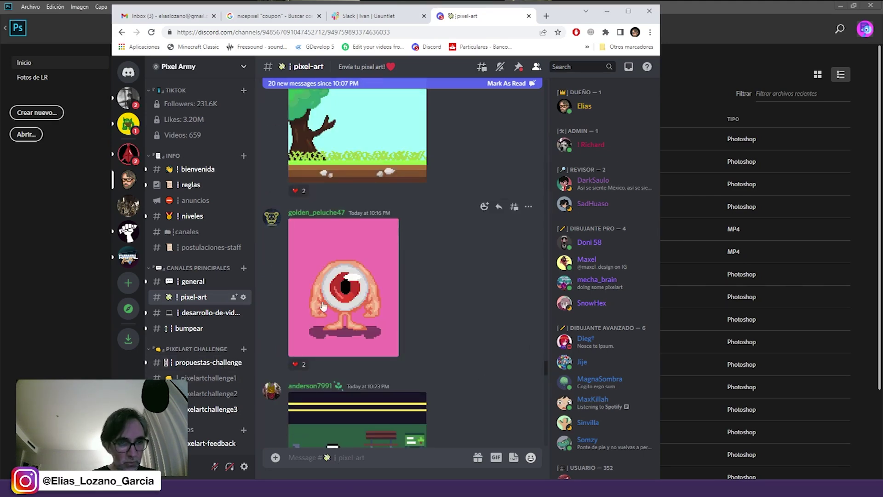
left_click(341, 300)
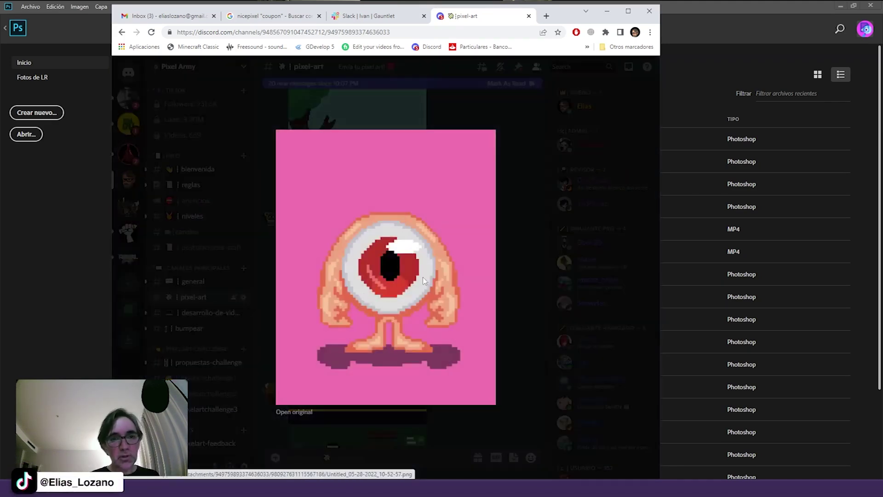
left_click(286, 412)
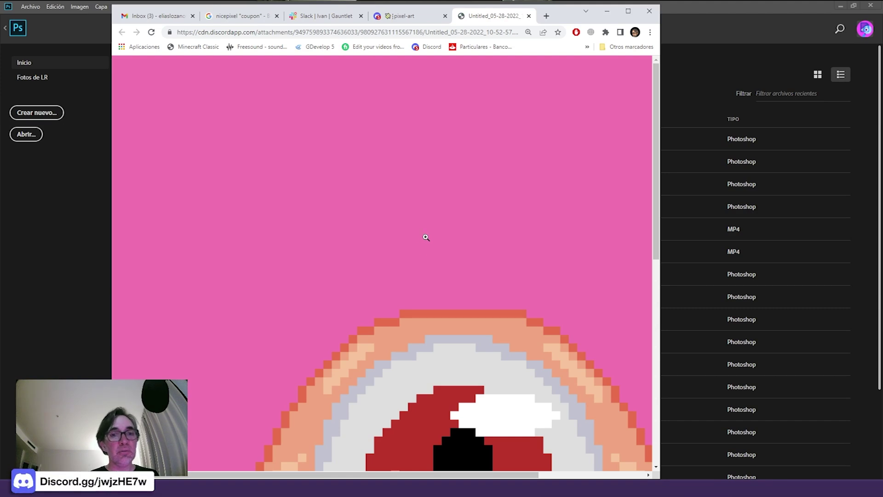
- Copy the full-size eyeball image and close its browser tab
scroll(435, 258, "up", 3, "ctrl")
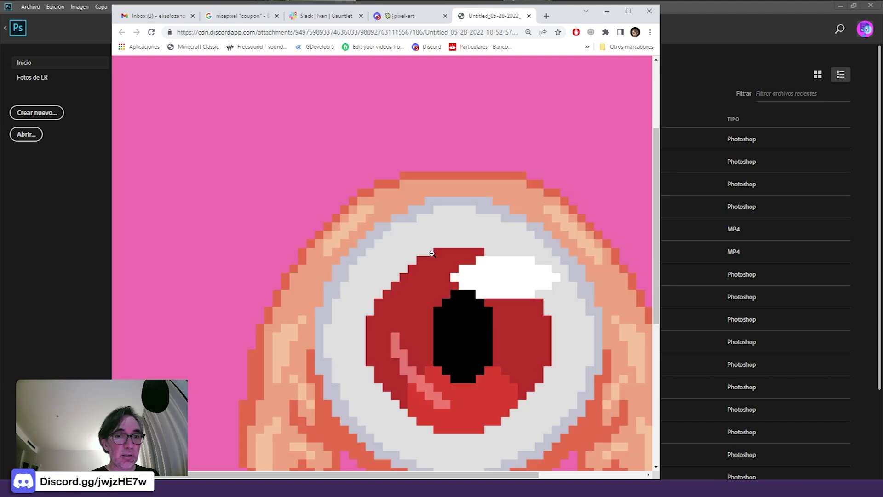
right_click(434, 256)
left_click(466, 283)
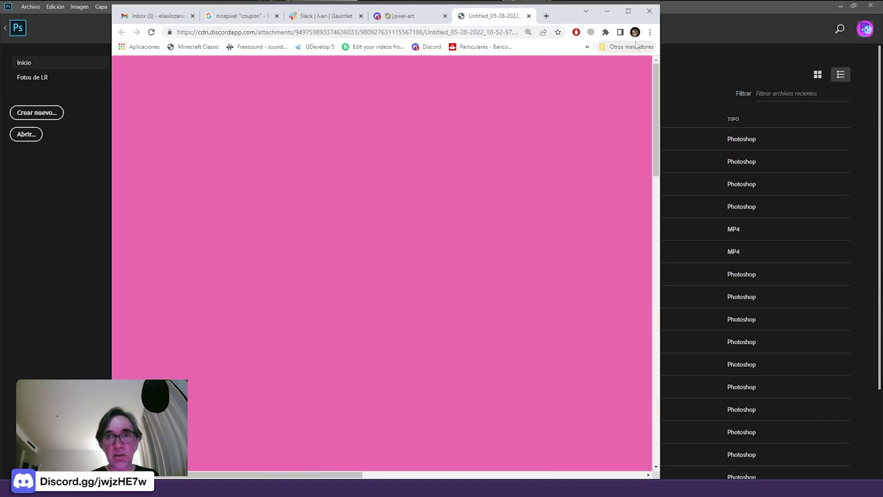
left_click(529, 16)
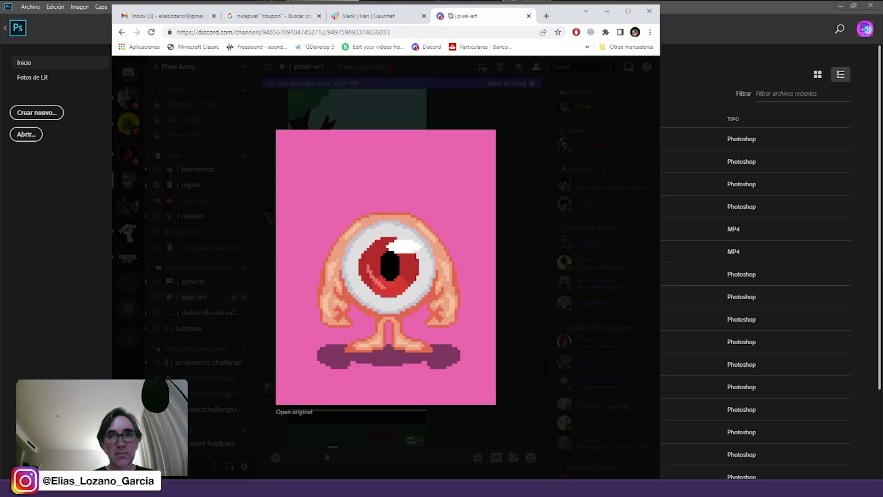
left_click(697, 14)
- Create a new document and paste the copied eyeball art into it
key("ctrl+n")
key("Return")
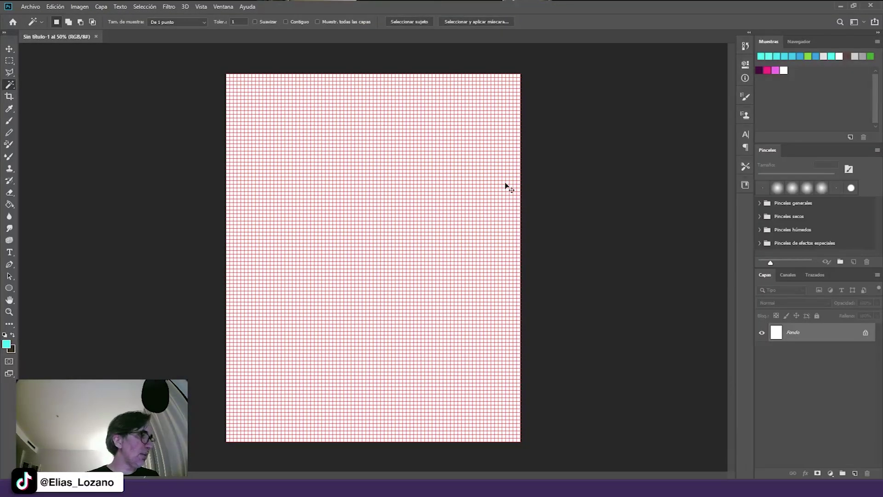
key("ctrl+v")
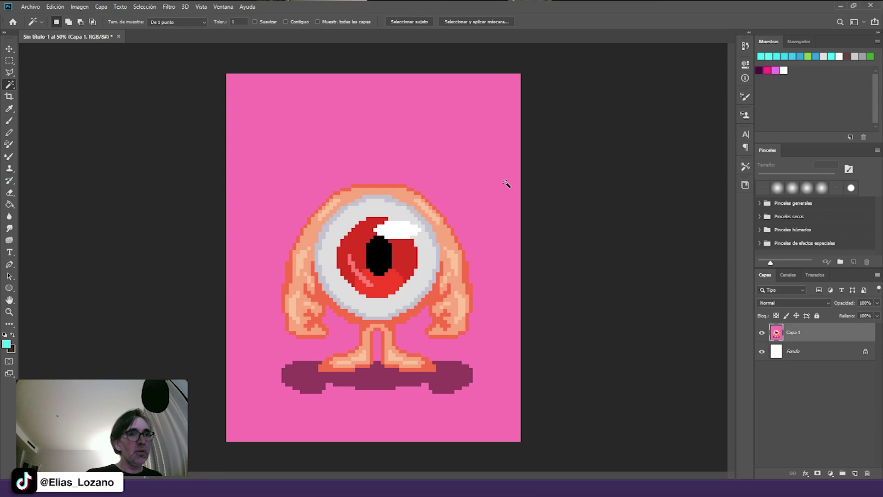
- View the sprite full-screen, zoom into the eye and marquee one 16×16 px highlight block
left_click_drag(97, 37, 313, 54)
key("f")
left_click_drag(459, 213, 440, 184)
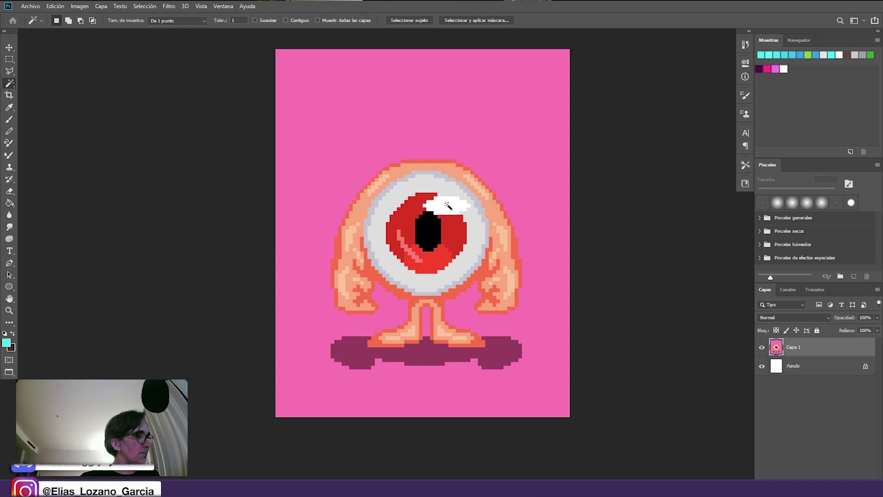
key("b")
key("m")
left_click_drag(412, 202, 552, 127)
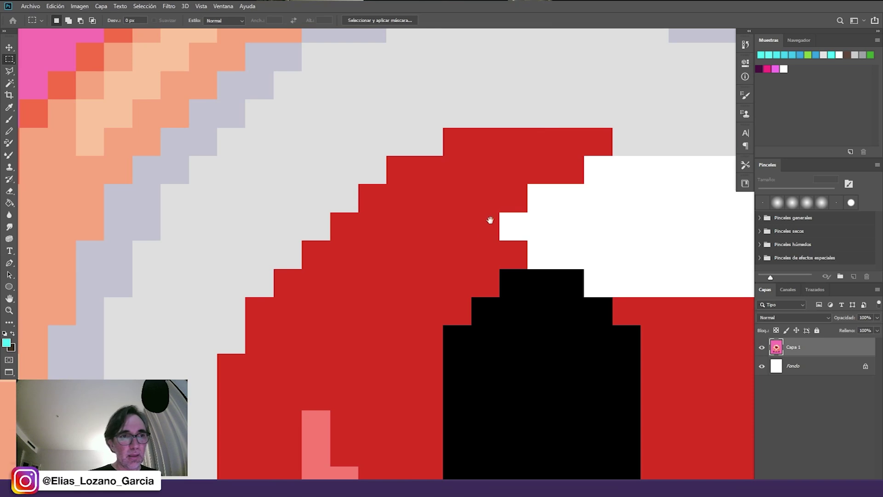
left_click_drag(500, 213, 527, 241)
left_click(79, 6)
mouse_move(100, 6)
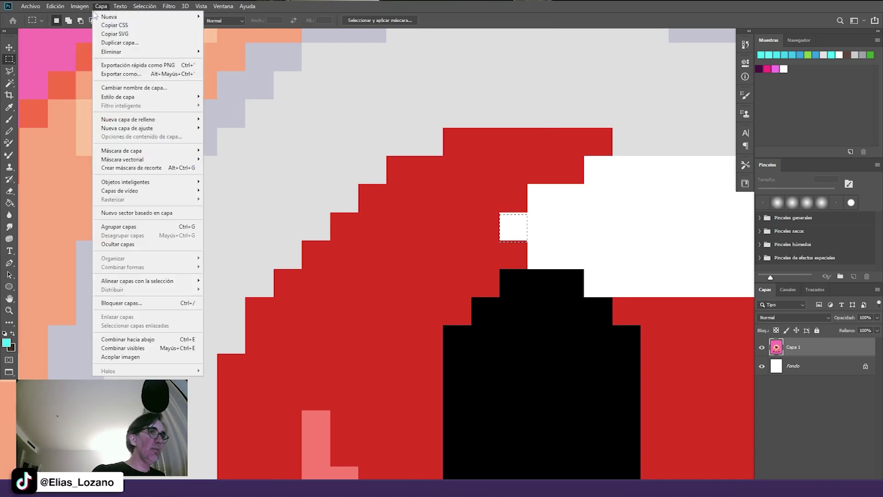
- Resize the image to 6,25% (80×100 px) with Nearest Neighbor, then zoom in on the sprite
left_click(102, 75)
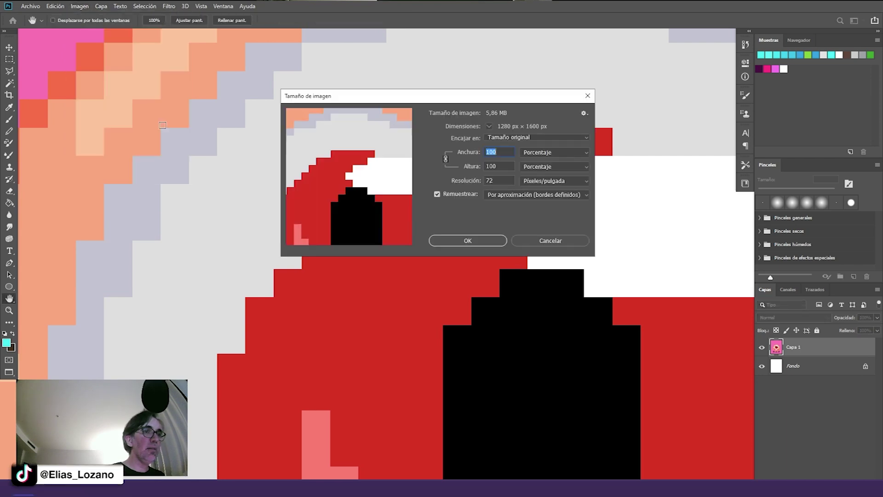
type("6,25")
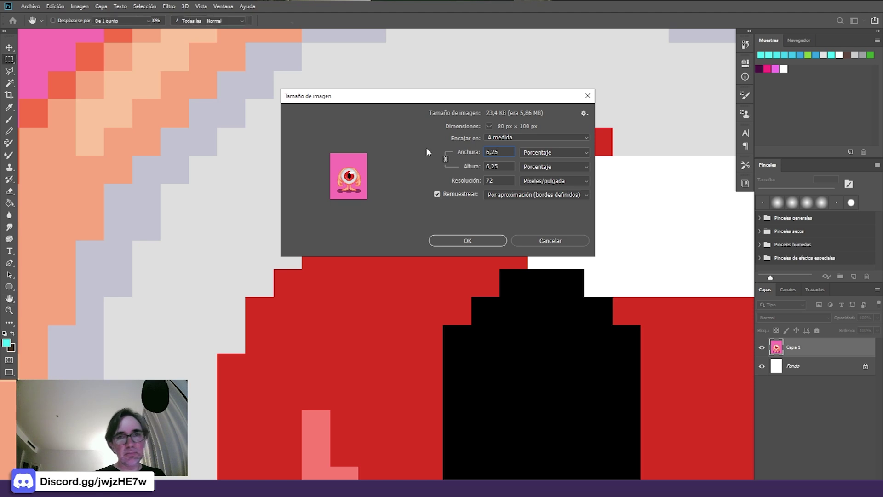
key("Return")
left_click_drag(468, 281, 487, 230)
left_click(487, 230, "ctrl")
left_click(485, 230, "ctrl")
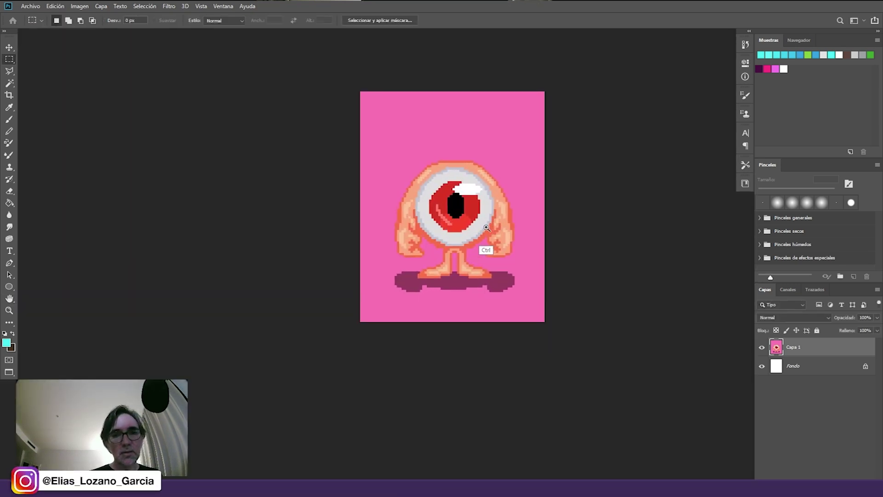
left_click(484, 231, "ctrl")
left_click(483, 232, "ctrl")
left_click(482, 233, "ctrl")
left_click_drag(483, 232, 487, 247)
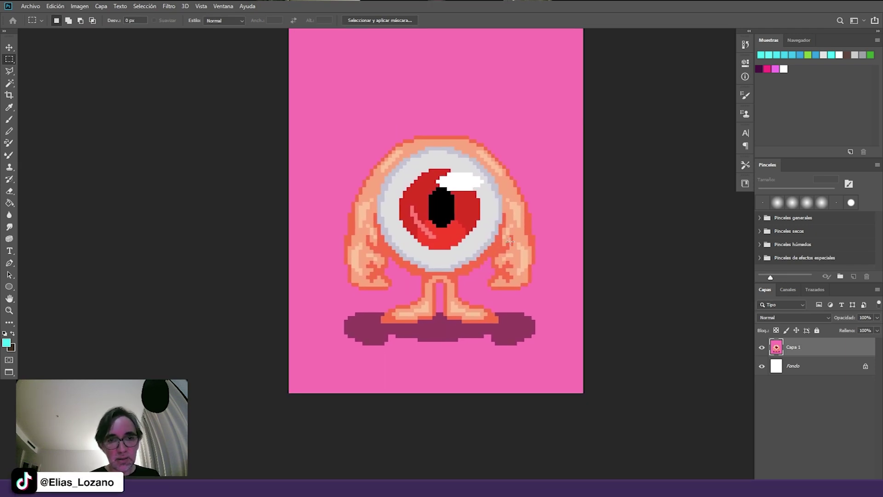
- Duplicate Capa 1 as Capa 1 copia
right_click(811, 342)
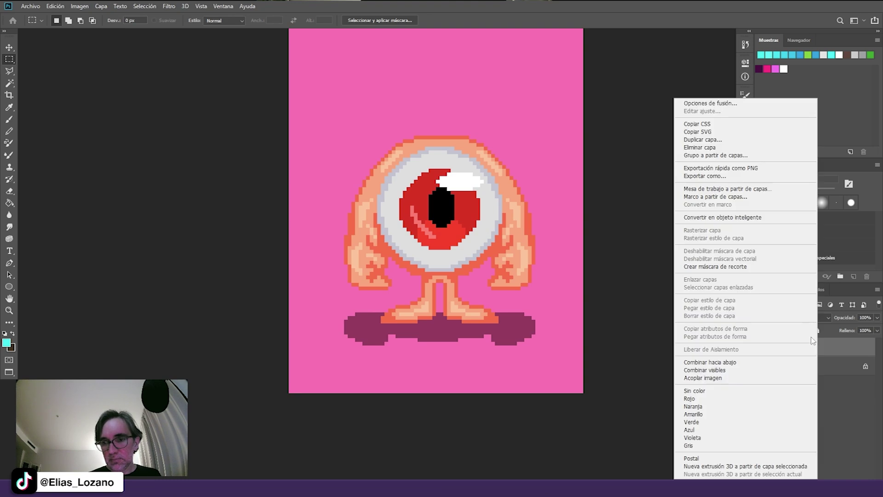
left_click(720, 139)
key("Return")
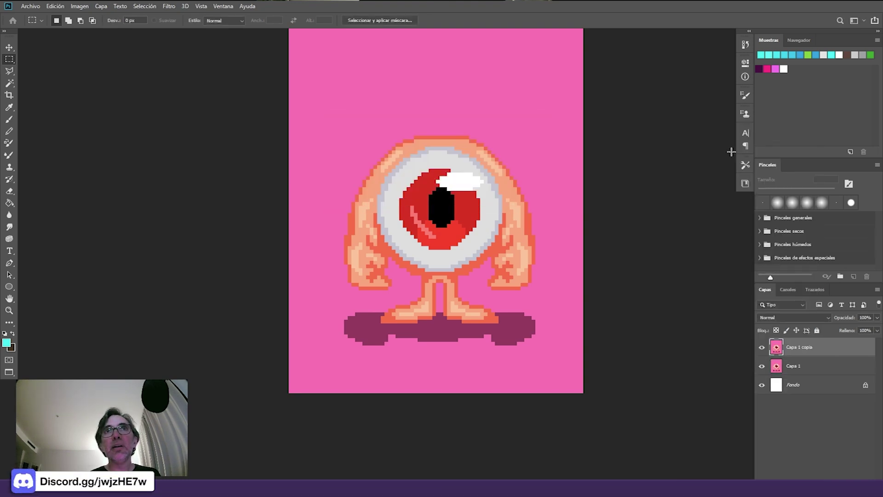
- Select the pink background with the Magic Wand and lower its saturation in Hue/Saturation
key("b")
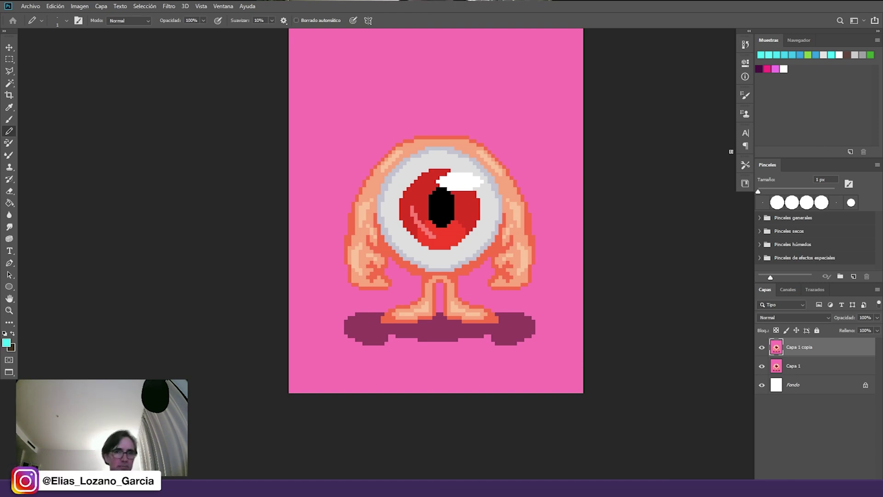
left_click(10, 86)
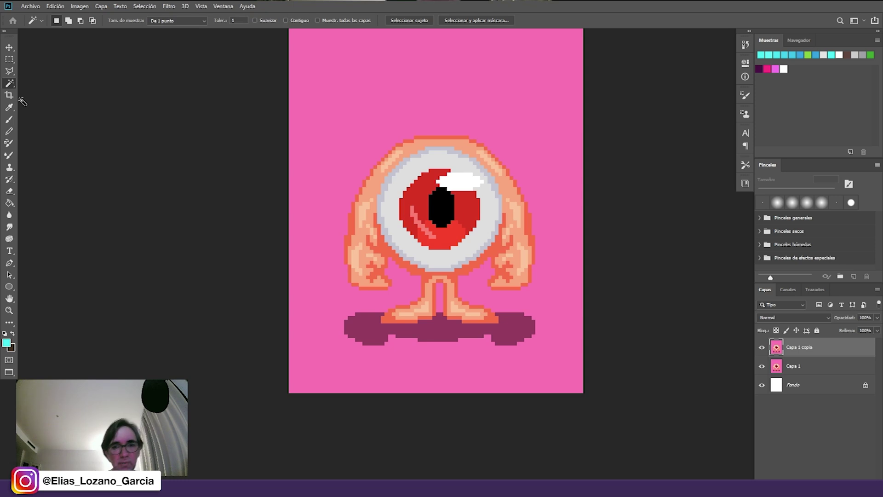
left_click(559, 299)
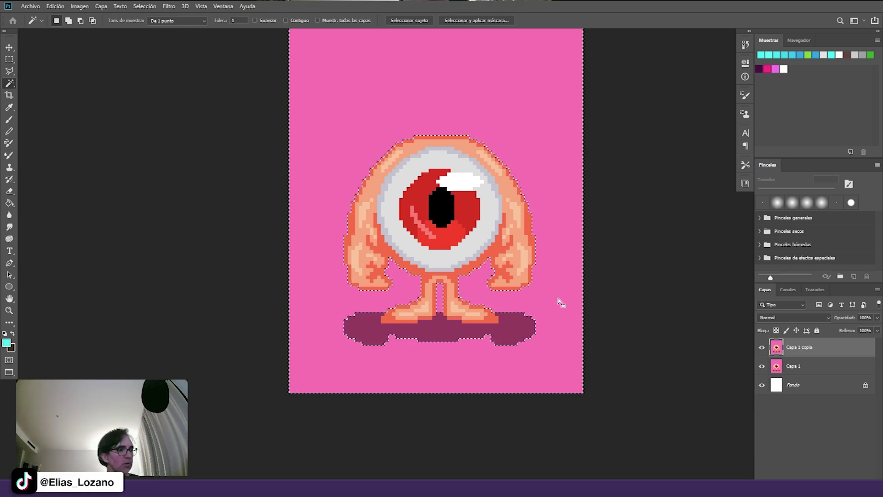
key("ctrl+u")
left_click_drag(676, 153, 650, 156)
left_click(804, 83)
key("ctrl+d")
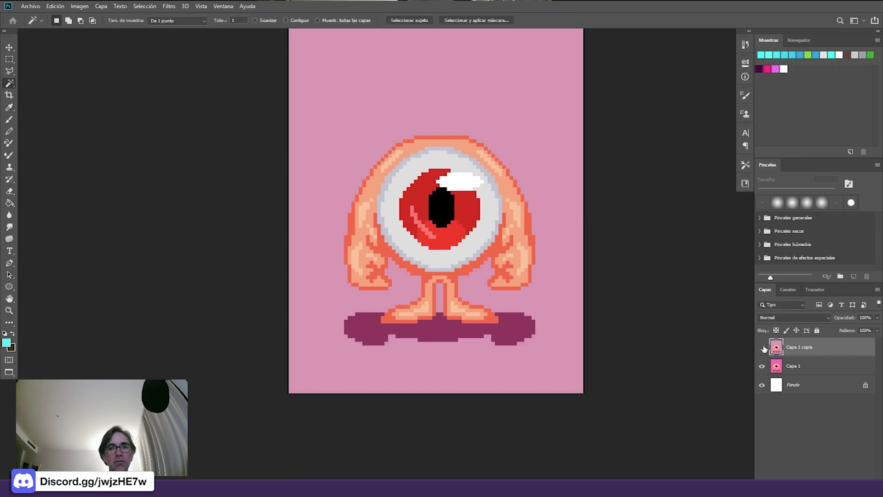
left_click(763, 347)
left_click(762, 348)
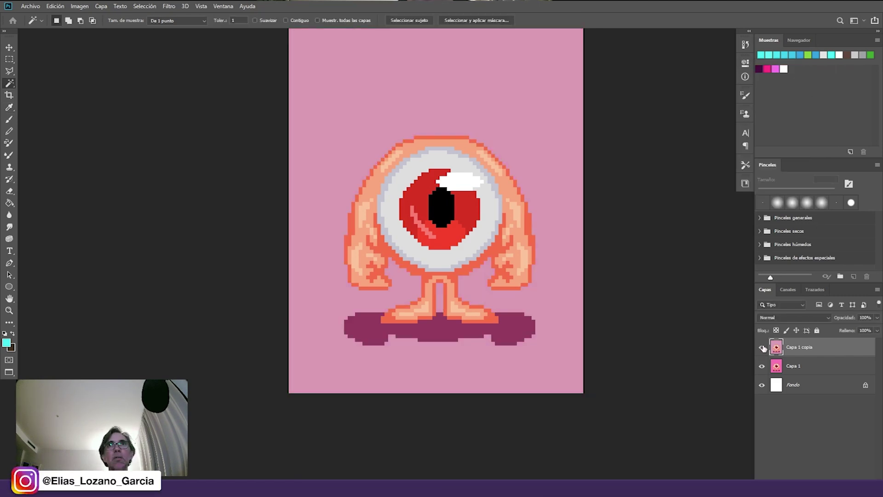
- Select the dark orange outline pixels and lower their lightness
left_click(496, 250)
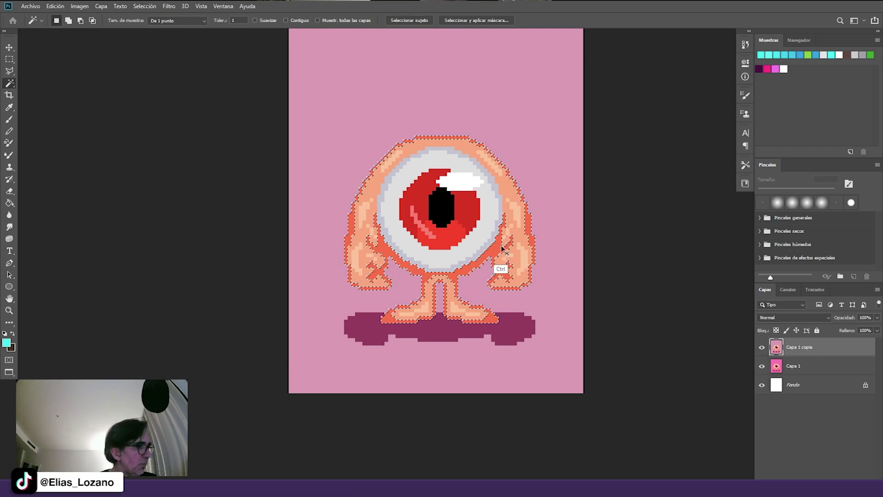
key("ctrl+u")
left_click_drag(676, 177, 673, 180)
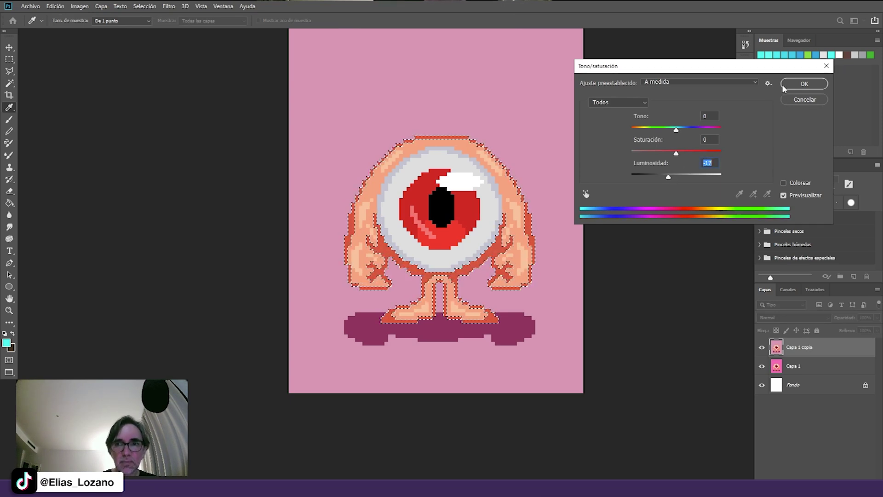
left_click(804, 84)
- Select the lighter peach pixels and raise their saturation to +59
left_click(522, 242)
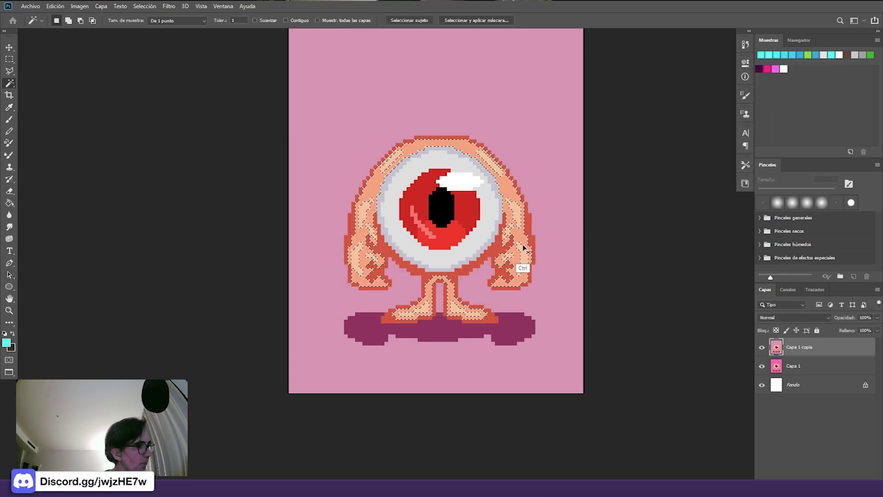
key("ctrl+u")
left_click_drag(677, 151, 676, 179)
left_click(803, 84)
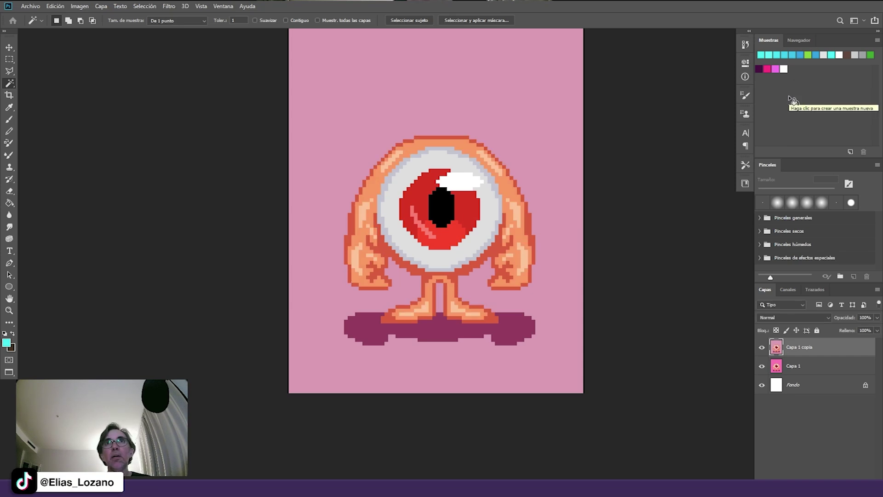
left_click(764, 348)
left_click(764, 348)
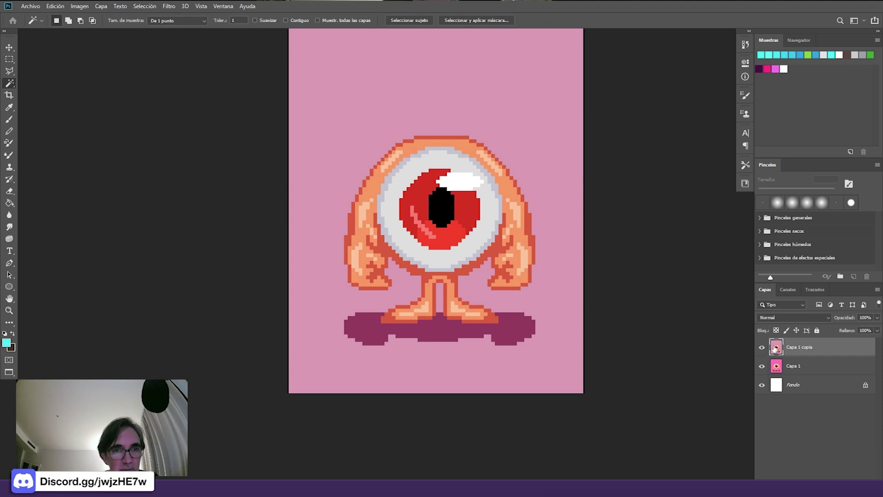
- With the Pencil, sample the red-orange, orange body and dark outline colours from the sprite
key("b")
scroll(514, 213, "up", 2)
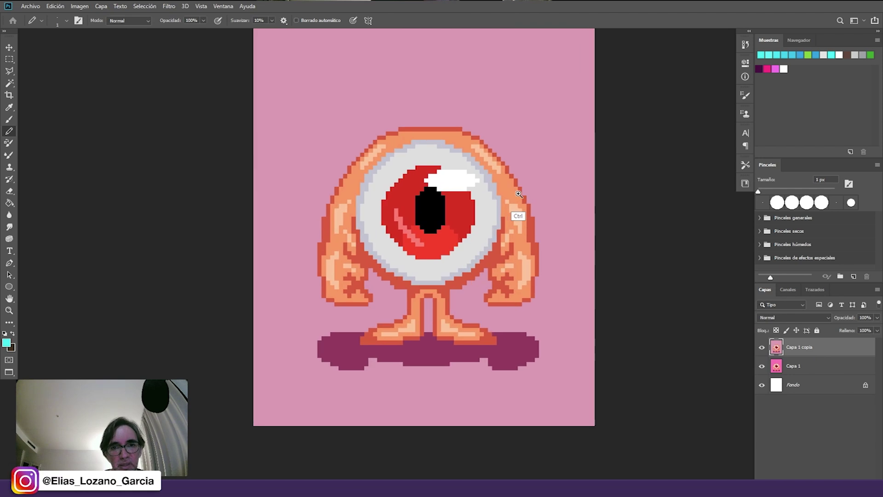
left_click_drag(510, 287, 537, 275)
scroll(554, 229, "right", 3)
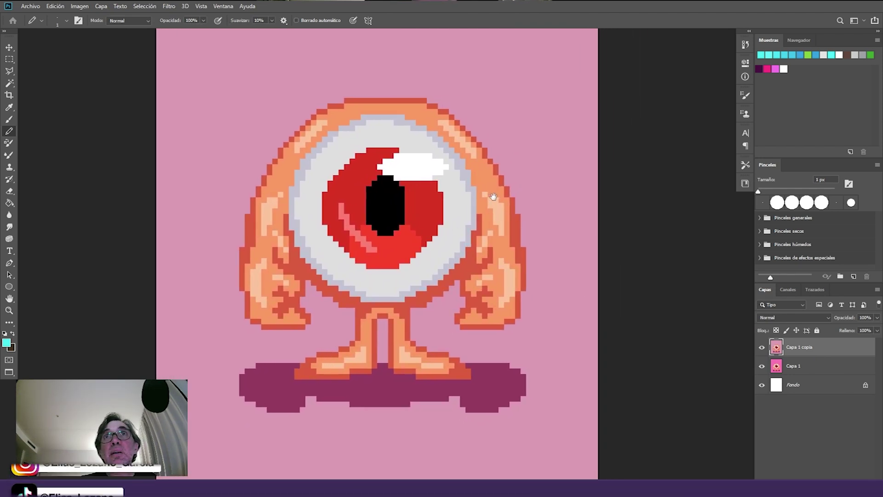
left_click(497, 168, "alt")
left_click(482, 167, "alt")
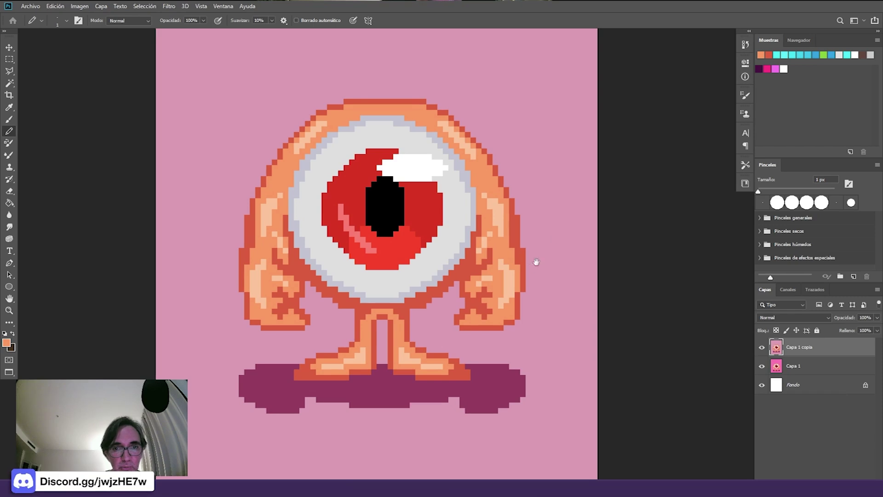
scroll(539, 254, "left", 1)
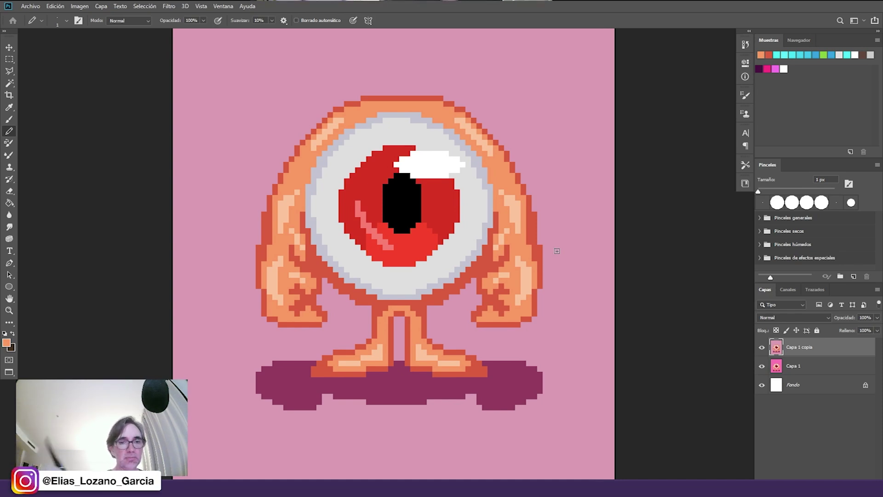
left_click(389, 311, "alt")
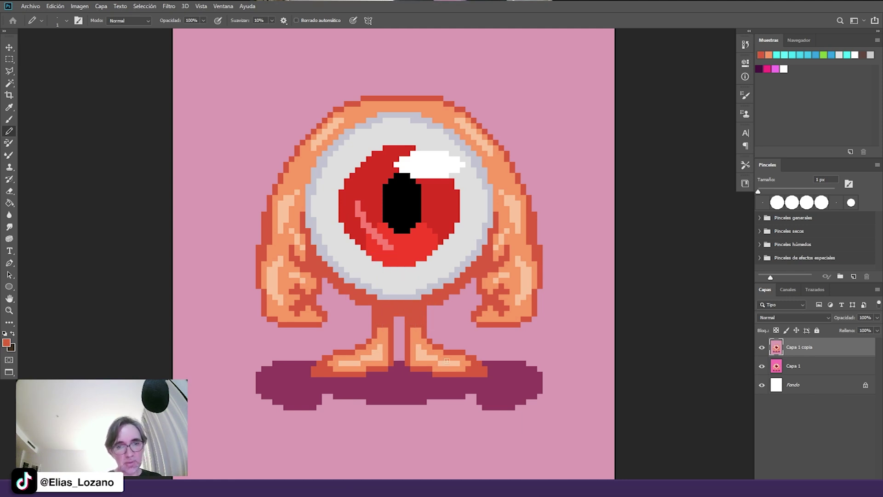
- Repaint rows on both feet with light peach highlights and orange lower pixels
left_click(425, 361, "alt")
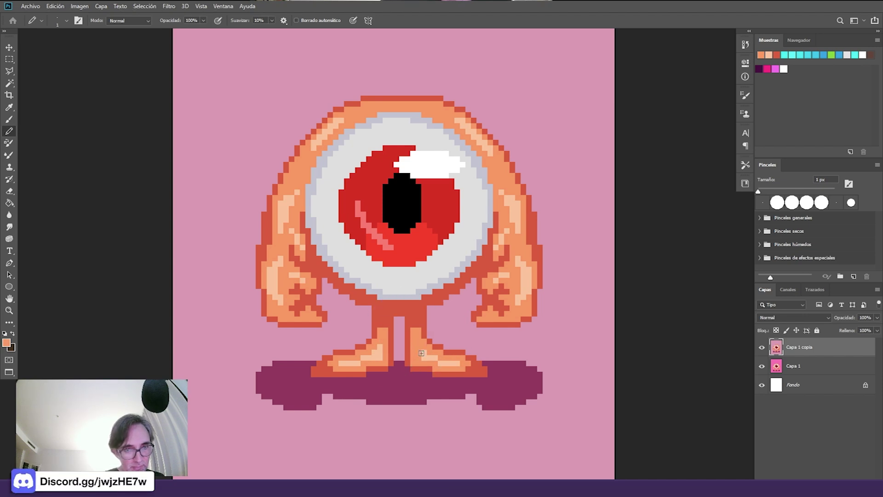
left_click(440, 355, "alt")
left_click_drag(447, 358, 461, 365)
left_click(431, 361, "alt")
left_click(353, 355, "alt")
mouse_move(334, 357)
left_mouse_down()
mouse_move(362, 354)
mouse_move(368, 371)
mouse_move(365, 355)
mouse_move(382, 344)
mouse_move(343, 364)
left_mouse_up()
left_click(368, 364, "alt")
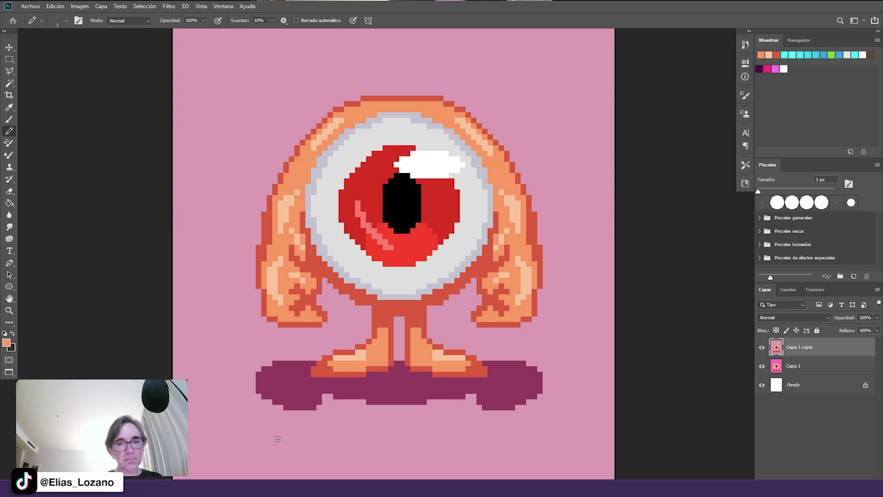
- Paint peach highlights on the right hand, cover the arm highlight orange, and add a dark red inner arm edge
left_click_drag(447, 332, 444, 323)
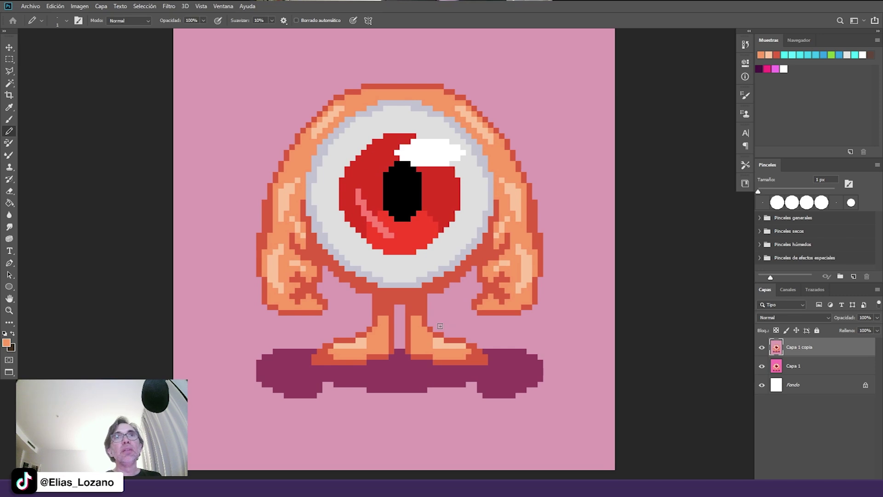
left_click(499, 265, "alt")
mouse_move(491, 268)
left_mouse_down()
mouse_move(514, 241)
mouse_move(515, 260)
mouse_move(521, 240)
mouse_move(518, 290)
mouse_move(529, 256)
mouse_move(523, 290)
left_mouse_up()
left_click(516, 260, "alt")
mouse_move(508, 219)
left_mouse_down()
mouse_move(496, 249)
mouse_move(500, 241)
left_mouse_up()
left_click(493, 276, "alt")
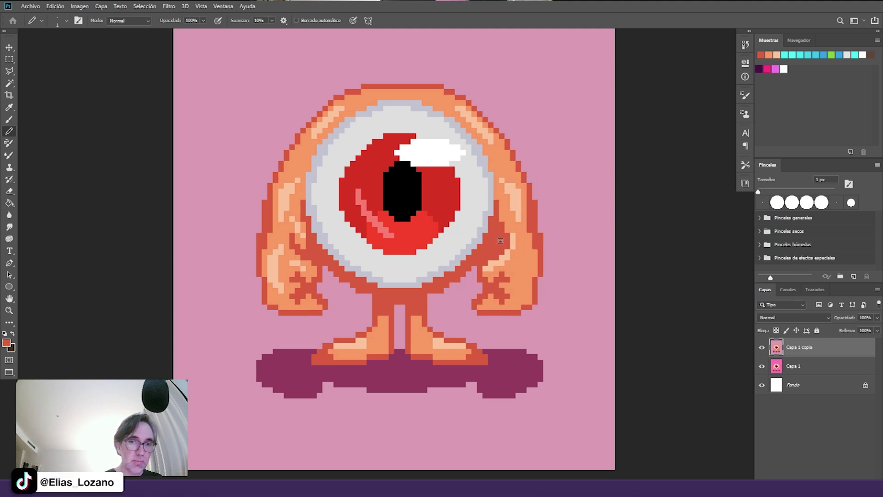
- Paint a dark red row under the right hand and rework its shading with sampled red-orange, orange and pink
left_click(519, 196, "alt")
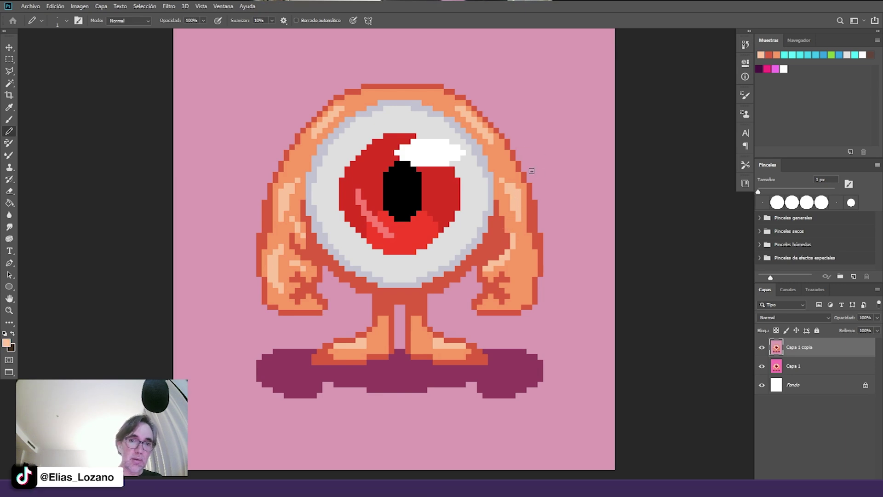
left_click(505, 282, "alt")
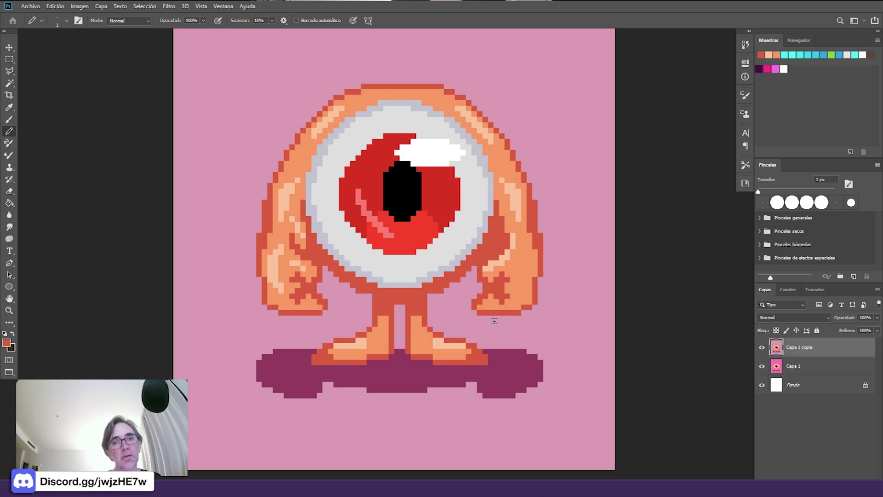
left_click_drag(490, 317, 514, 308)
left_click(494, 308, "alt")
left_click(481, 322, "alt")
left_click(500, 318, "alt")
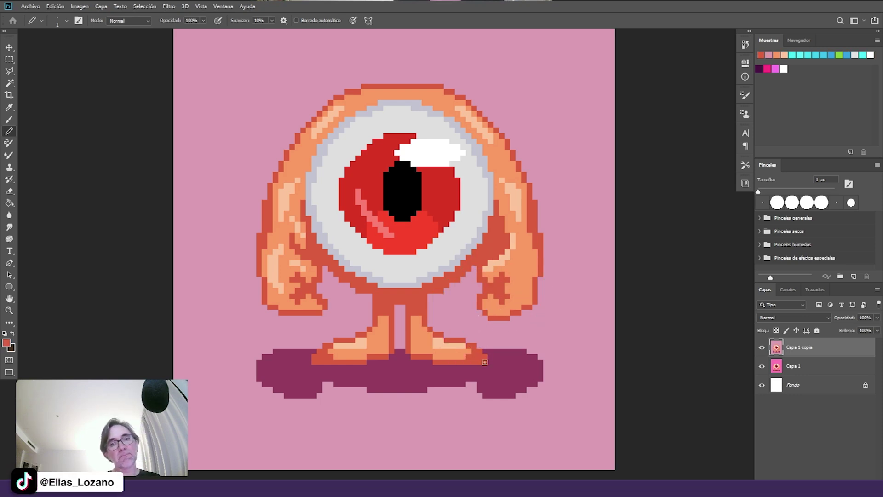
left_click(518, 287, "alt")
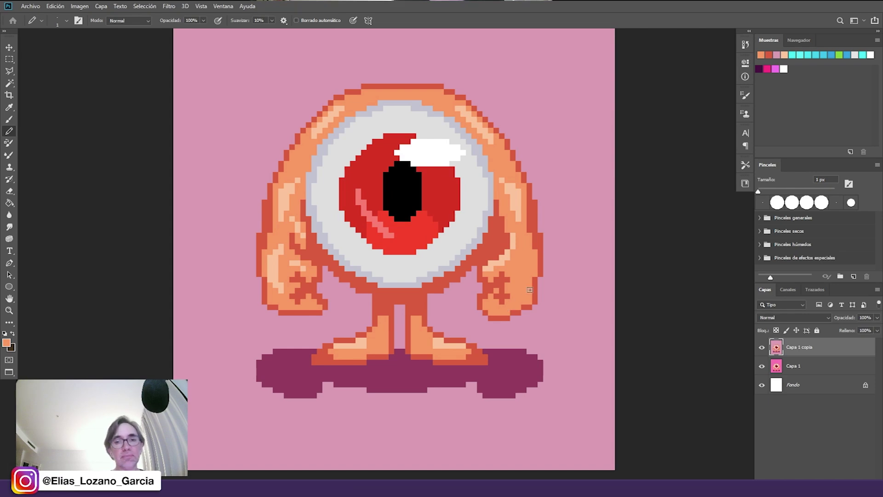
left_click(533, 315, "alt")
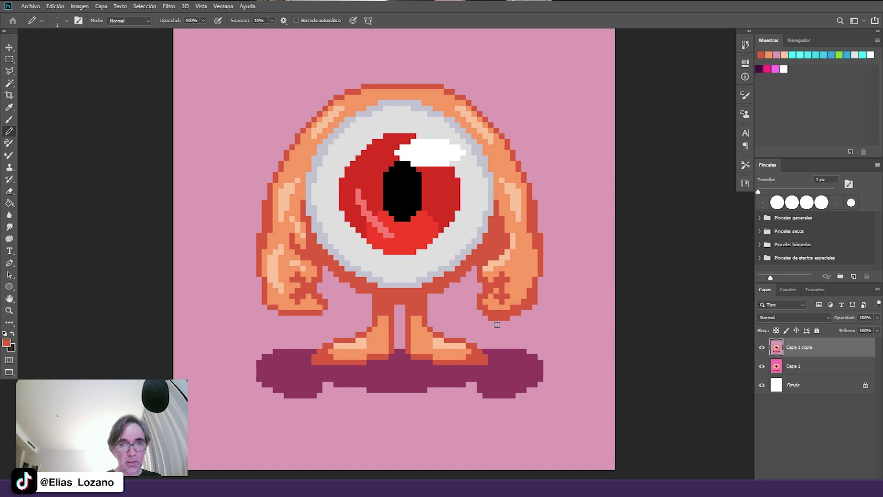
left_click(502, 310, "alt")
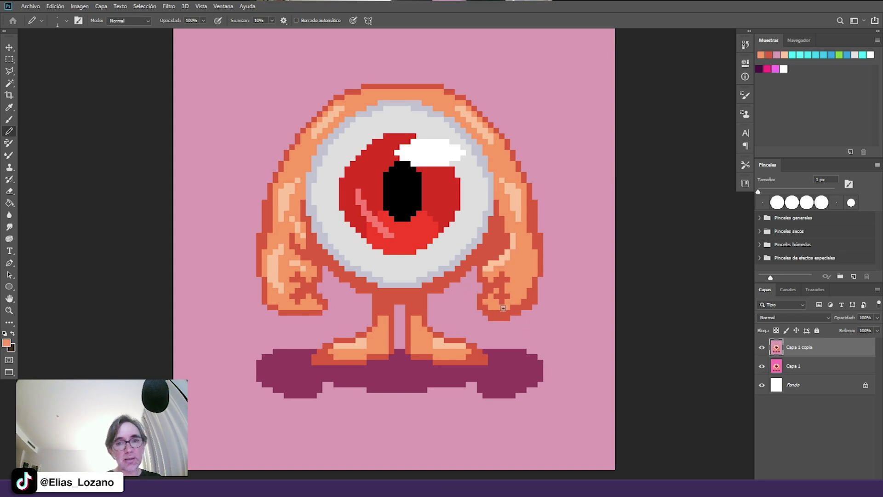
left_click(524, 311, "alt")
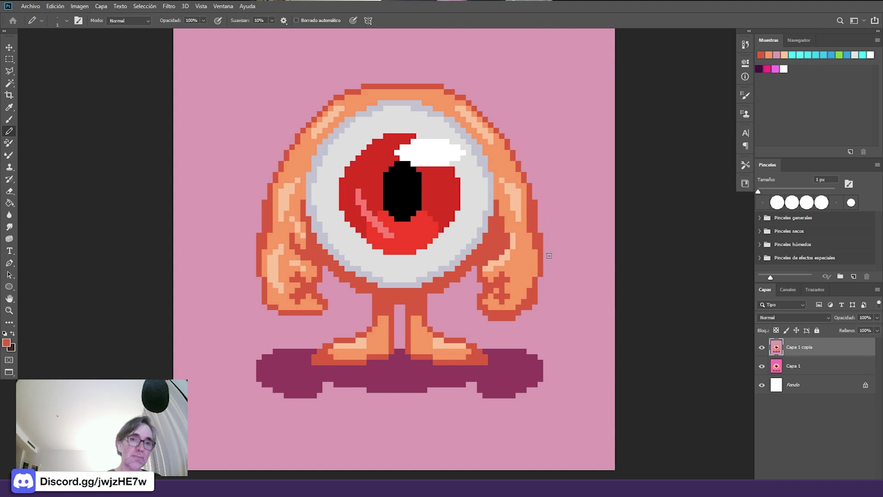
left_click(543, 204, "alt")
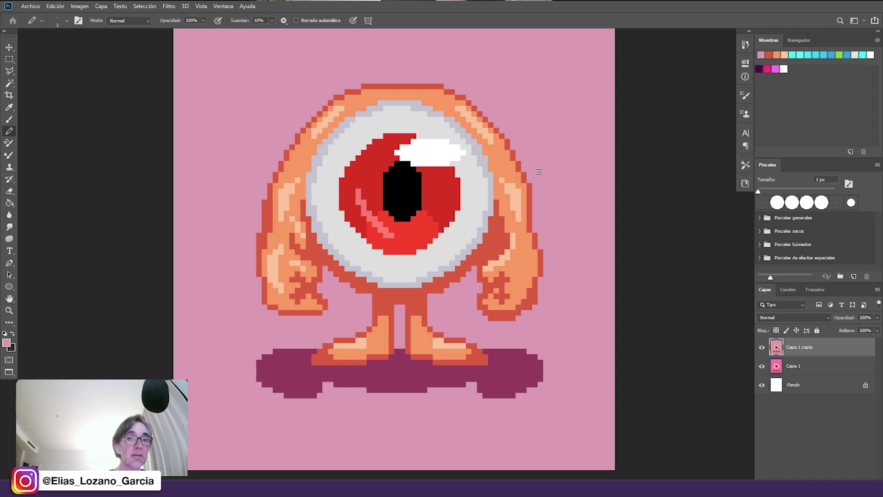
left_click_drag(534, 252, 521, 238)
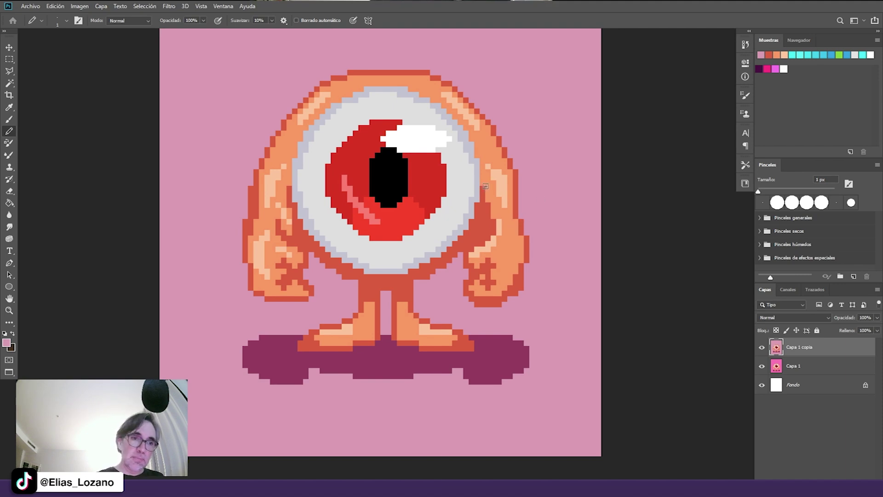
- Cover the right arm's old highlight in orange and pencil light peach along its upper edge
left_click(499, 159, "alt")
left_click_drag(488, 166, 506, 202)
left_click(501, 223, "alt")
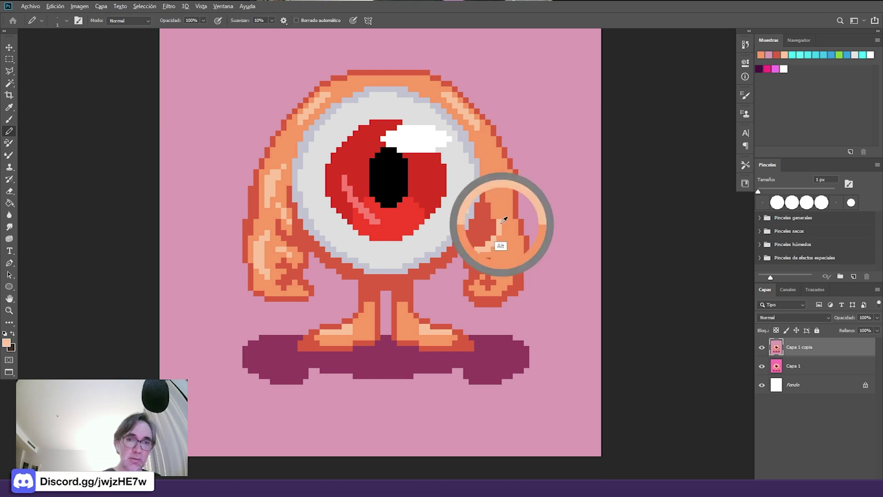
mouse_move(499, 151)
left_mouse_down()
mouse_move(509, 206)
mouse_move(513, 197)
mouse_move(548, 225)
left_mouse_up()
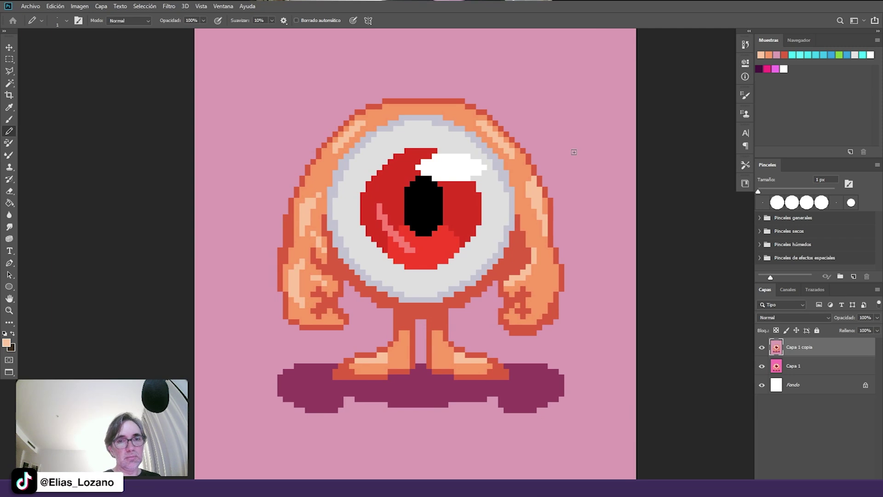
- Pencil a light peach highlight row along the top and upper-right edge of the body
mouse_move(475, 116)
left_mouse_down()
mouse_move(390, 105)
mouse_move(451, 111)
left_mouse_up()
left_click(426, 114, "alt")
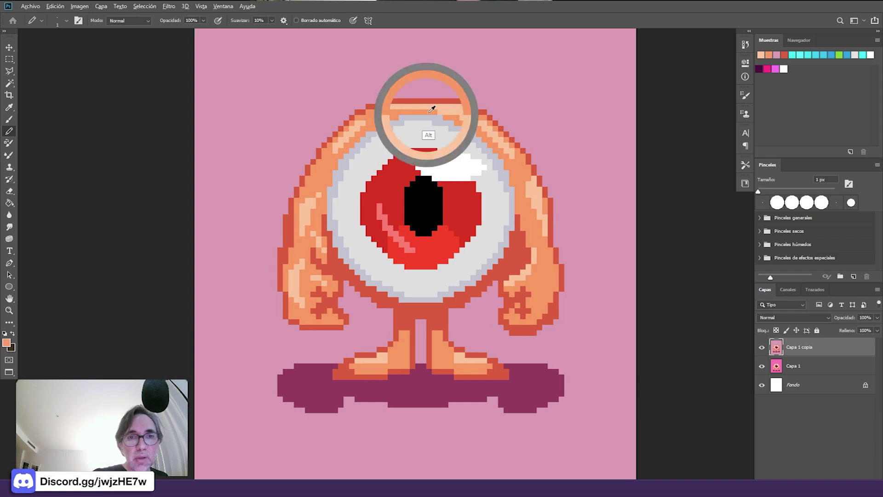
left_click_drag(468, 114, 486, 120)
left_click(454, 121, "alt")
left_click_drag(463, 100, 384, 101)
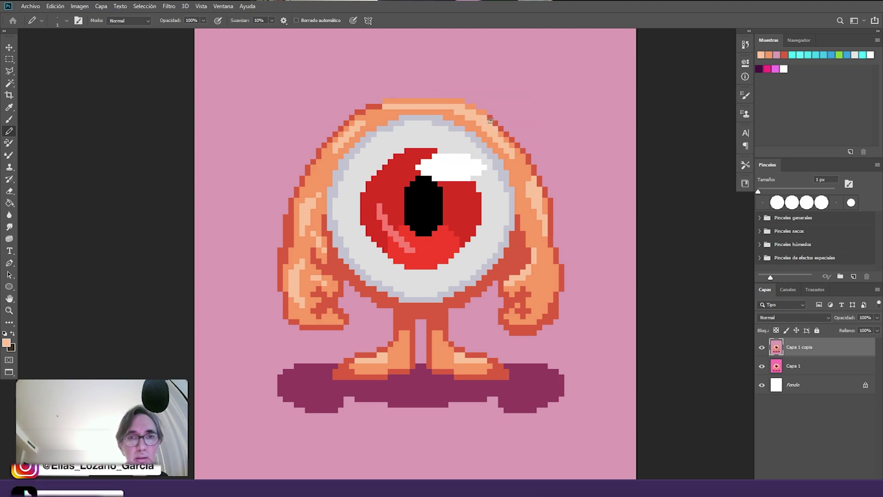
left_click(498, 138, "alt")
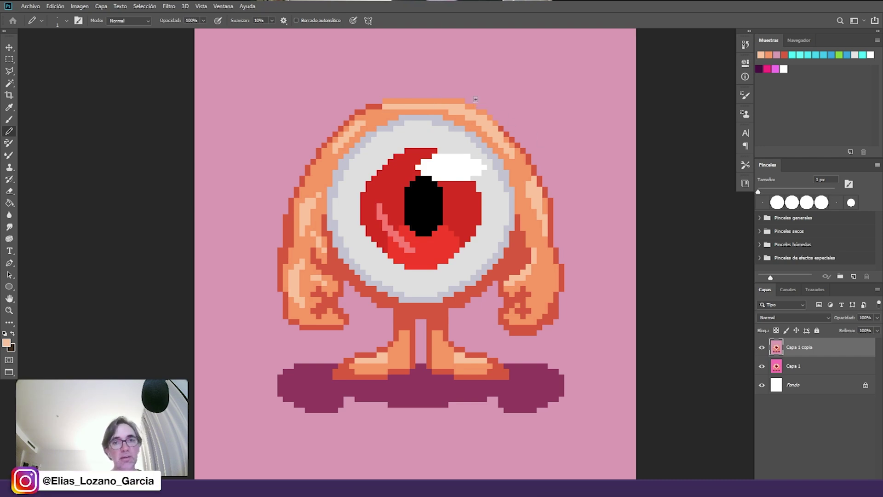
left_click(419, 131, "alt")
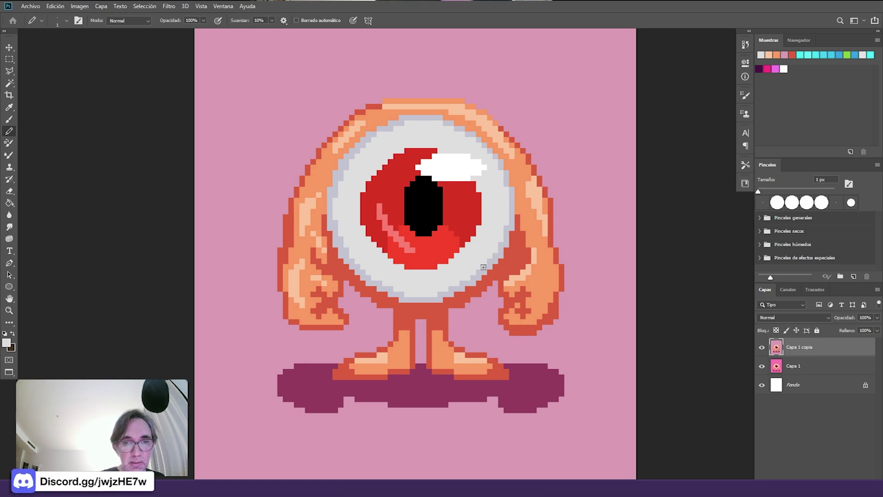
- Shade the eye's bottom and right rim lavender-grey, with a light grey row along the bottom
left_click(434, 298, "alt")
left_click_drag(401, 294, 451, 289)
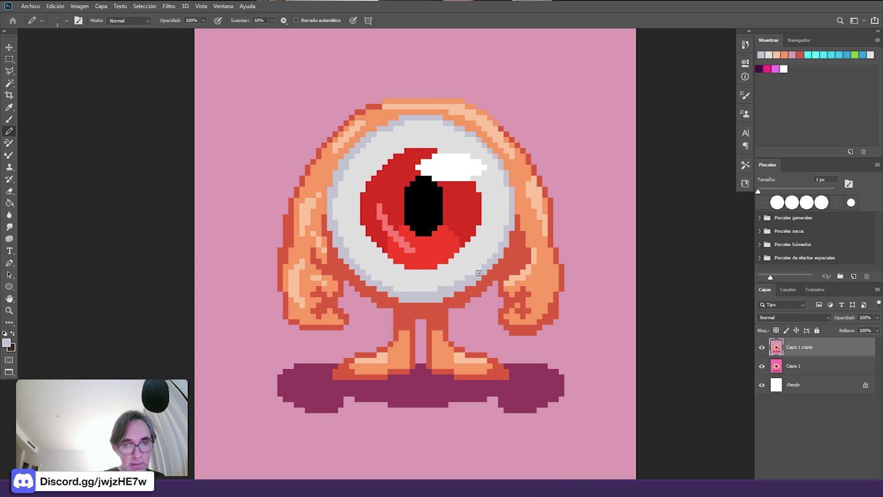
left_click_drag(500, 246, 513, 232)
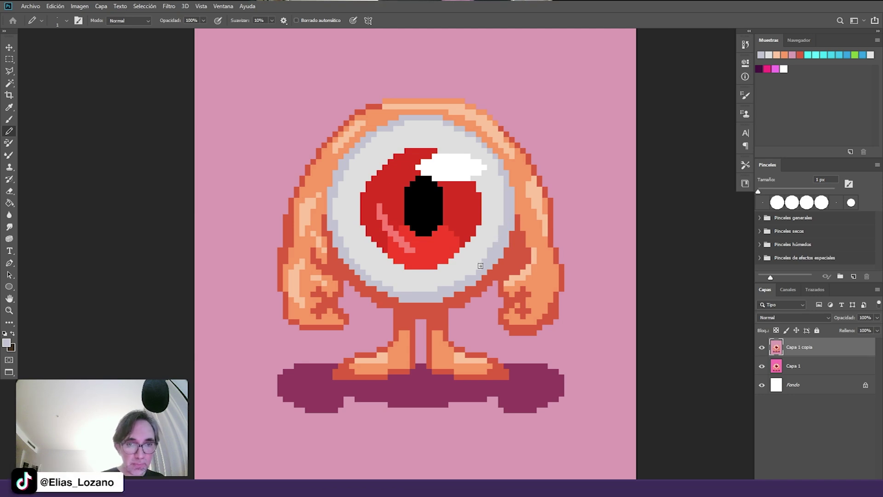
left_click(444, 279, "alt")
left_click_drag(401, 299, 438, 299)
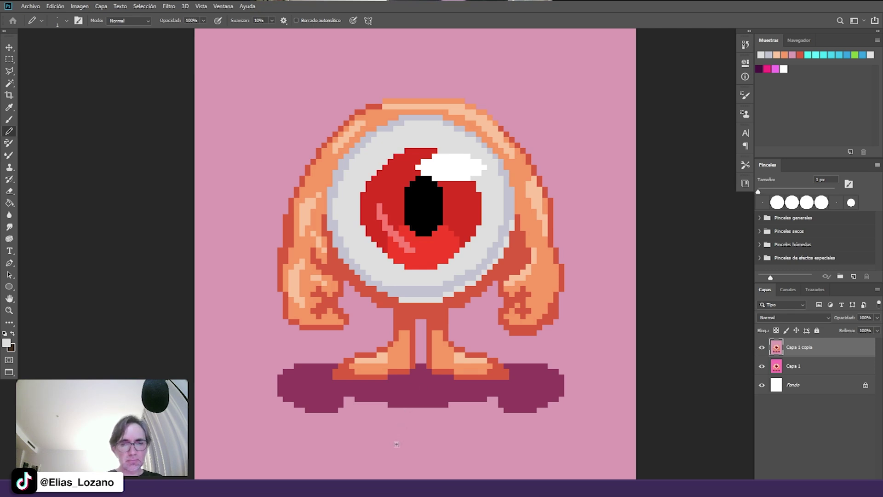
- Refine the right hand's bottom edge in peach, undoing the trial magenta and pink strokes
left_click(525, 388, "alt")
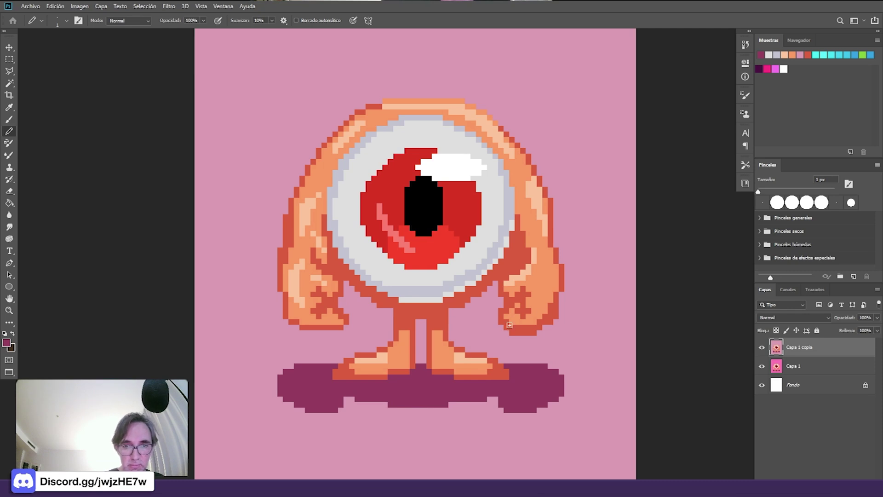
mouse_move(506, 321)
left_mouse_down()
mouse_move(534, 327)
mouse_move(552, 304)
left_mouse_up()
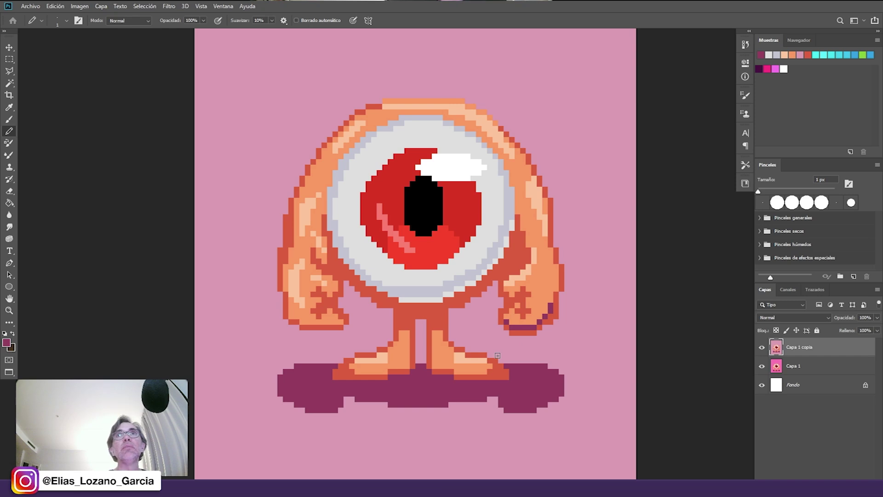
left_click_drag(494, 355, 446, 330)
key("ctrl+z")
key("ctrl+z")
key("alt")
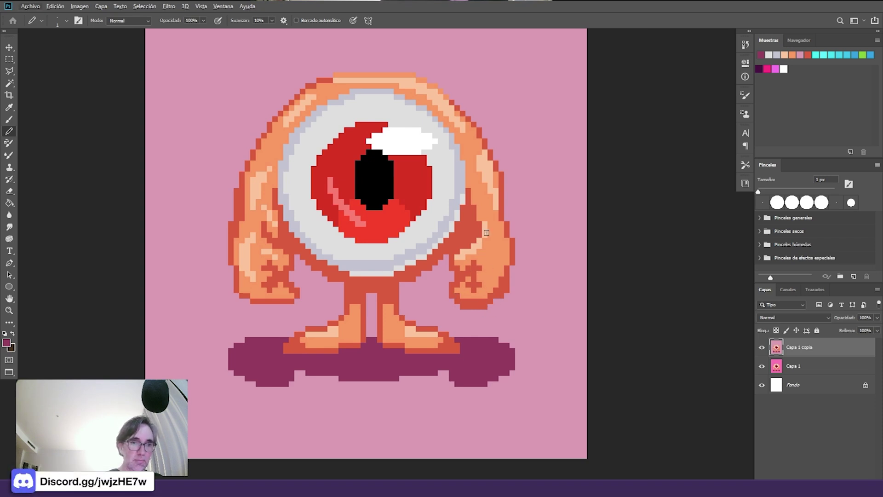
left_click(473, 267, "alt")
mouse_move(461, 302)
left_mouse_down()
mouse_move(483, 302)
mouse_move(501, 278)
left_mouse_up()
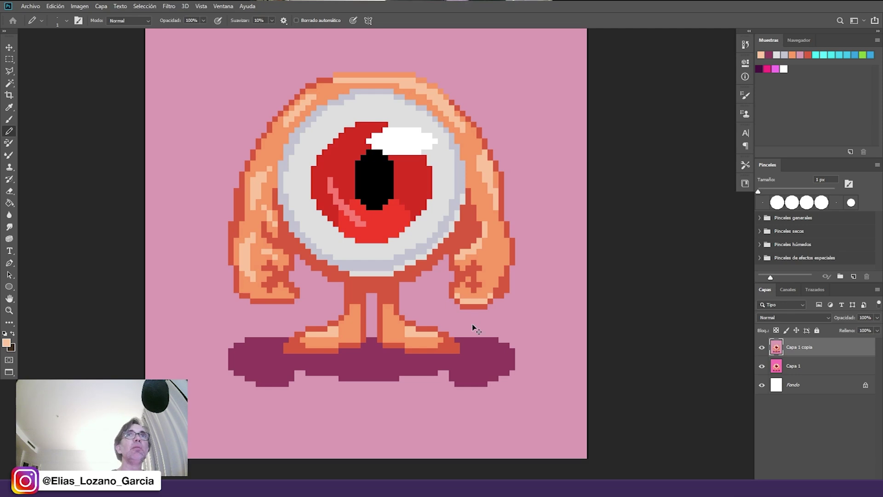
left_click(526, 315, "alt")
mouse_move(457, 296)
left_mouse_down()
mouse_move(485, 301)
mouse_move(502, 280)
left_mouse_up()
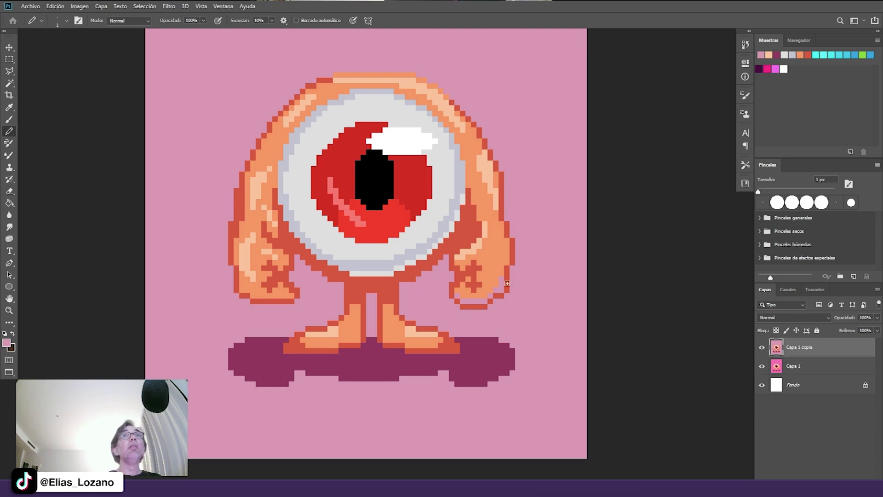
key("ctrl+z")
key("ctrl+z")
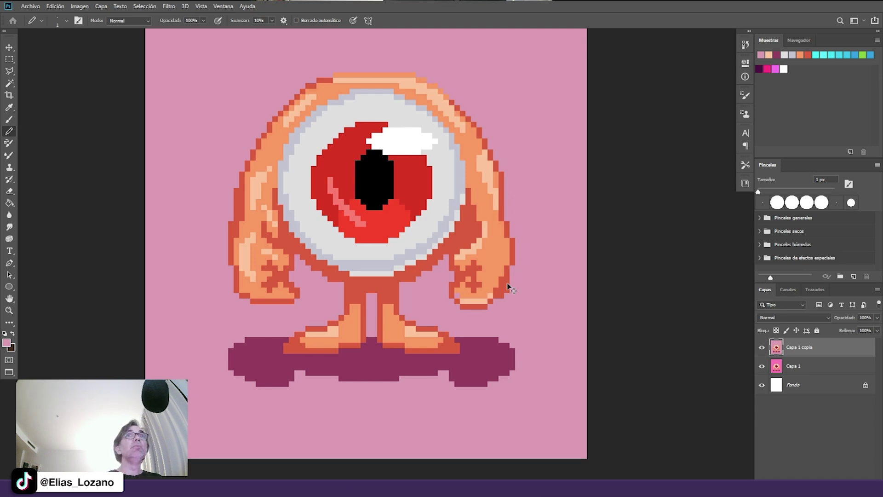
left_click_drag(410, 322, 445, 319)
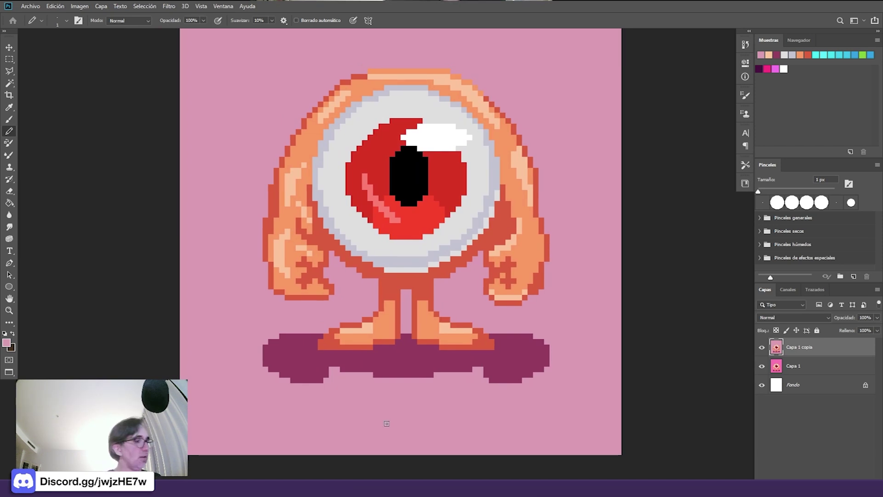
- Marquee-select the right half of the character
key("m")
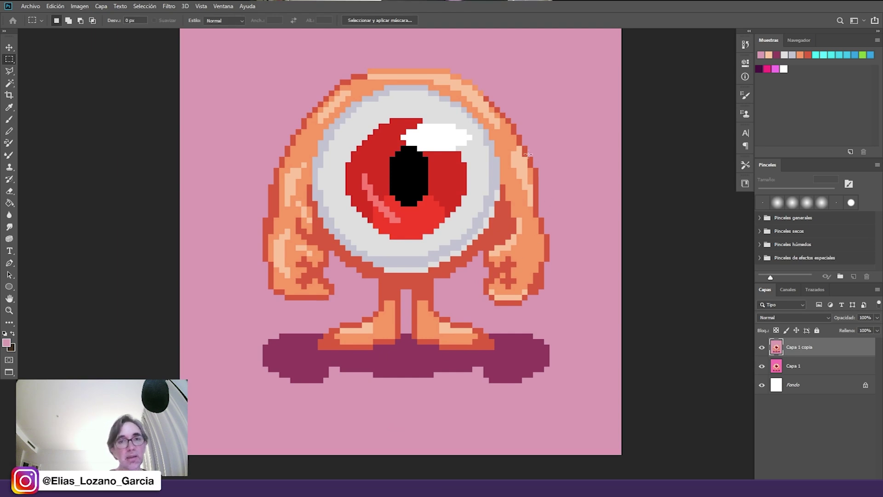
key("b")
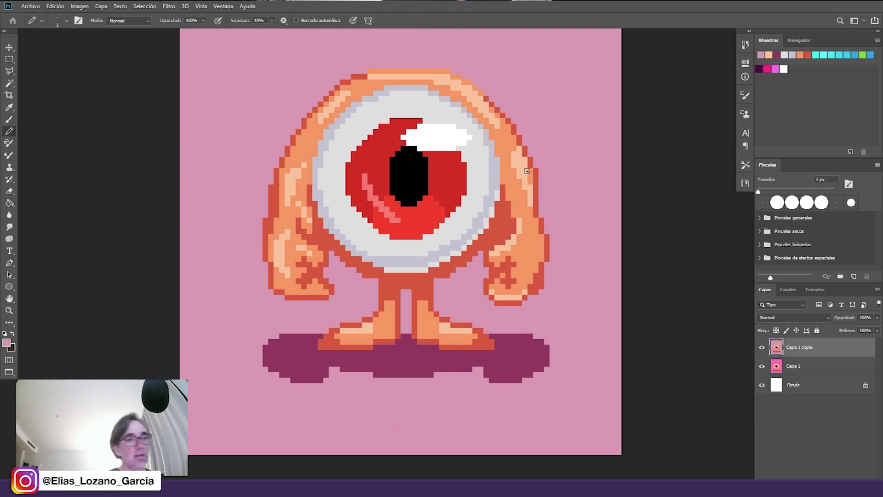
key("m")
mouse_move(400, 46)
left_mouse_down()
mouse_move(549, 305)
mouse_move(550, 330)
left_mouse_up()
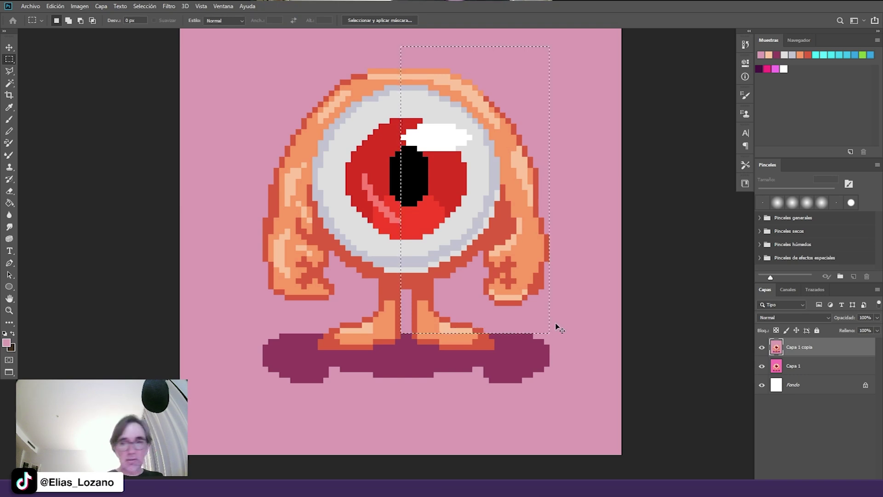
- Copy the right half to a new layer, flip it horizontally and move it into place on the left
key("ctrl+j")
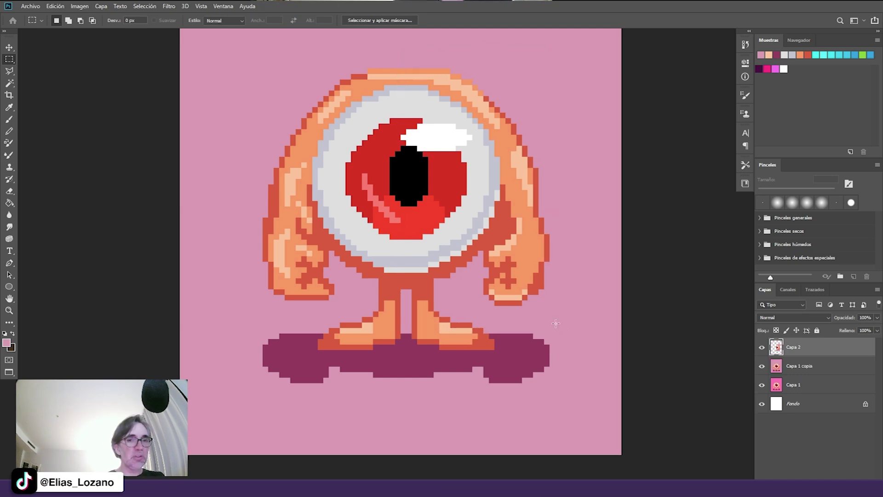
left_click_drag(472, 124, 379, 228)
key("ctrl+d")
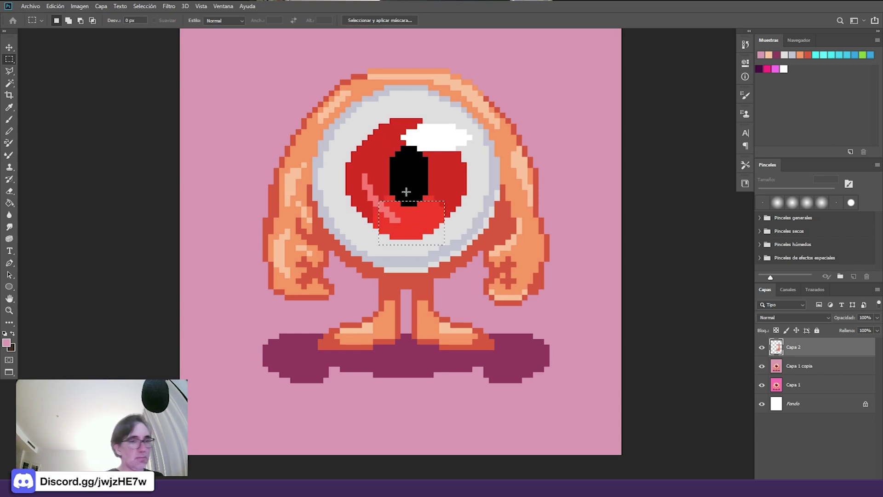
key("ctrl+t")
right_click(507, 211)
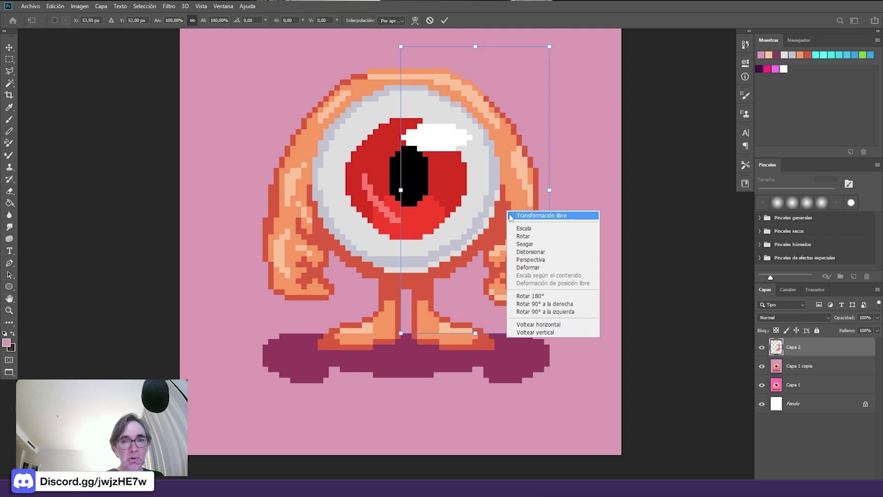
left_click(562, 327)
key("Return")
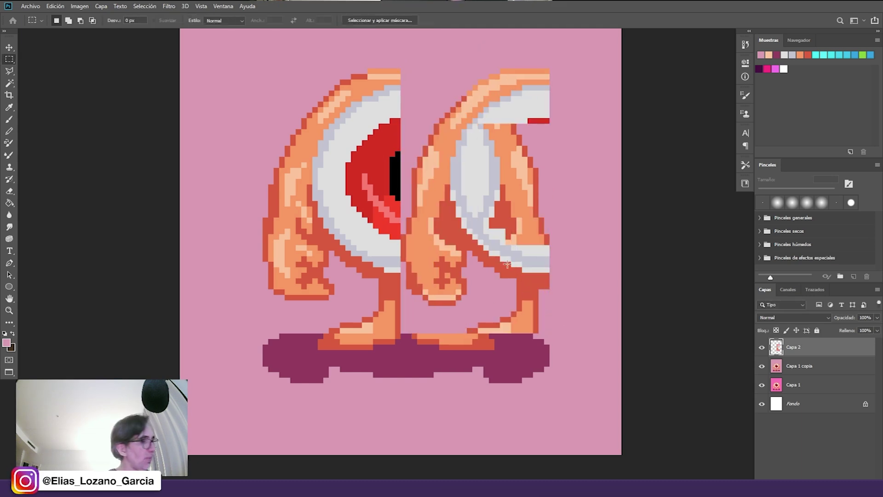
left_click_drag(515, 288, 384, 295)
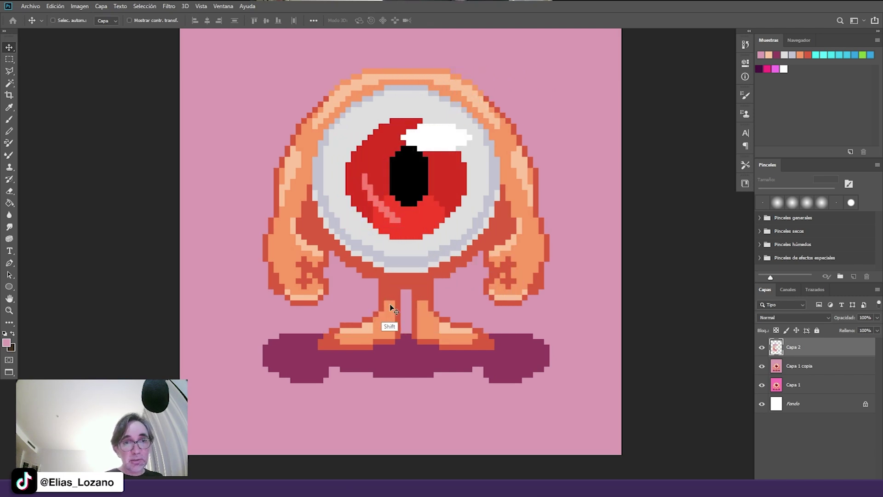
- Compare the arms by toggling Capa 2, then merge Capa 2 and Capa 1 copia into one layer
left_click(762, 350)
left_click(762, 349)
left_click(762, 350)
left_click(762, 350)
left_click(761, 349)
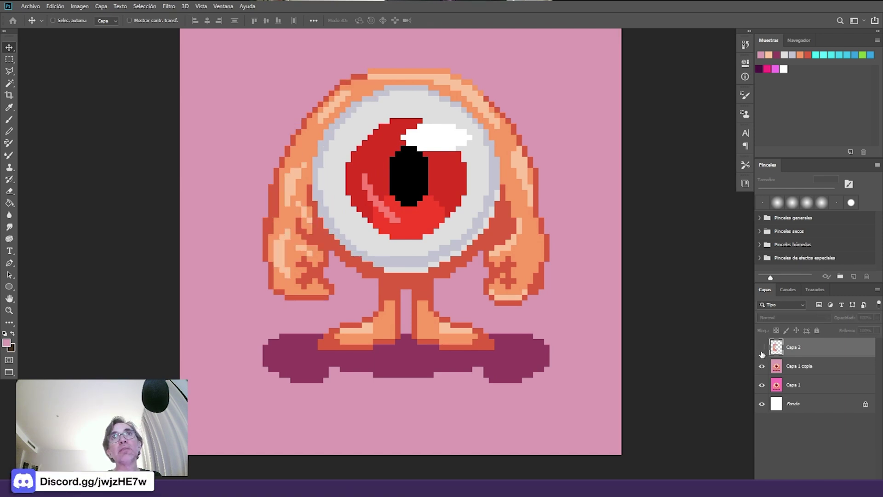
left_click(762, 351)
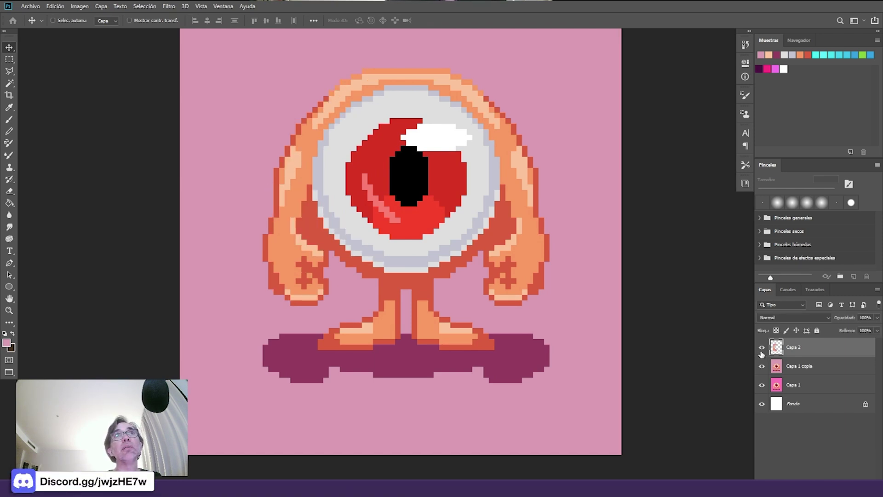
left_click(813, 365, "shift")
key("ctrl+e")
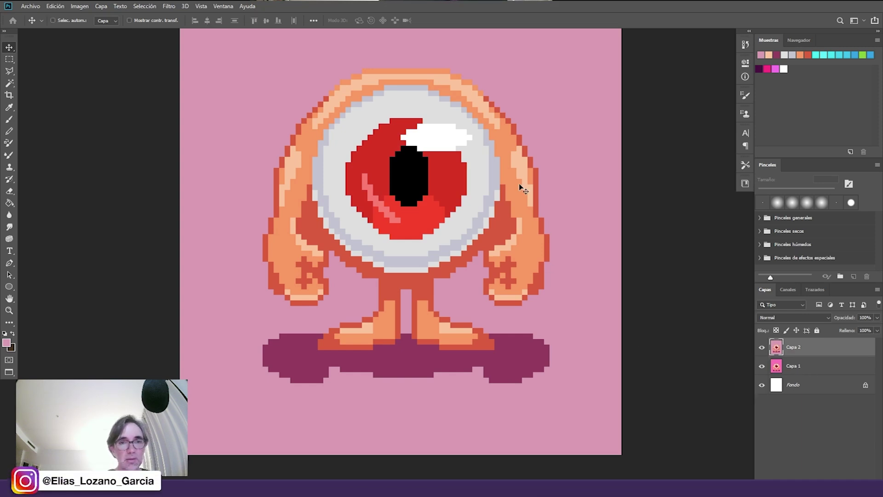
key("b")
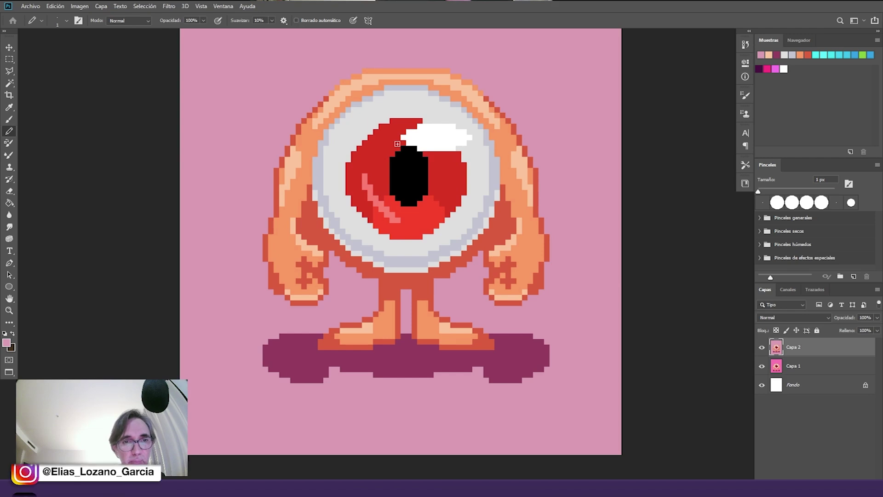
- Round out the iris's upper-left, lower-left and lower-right edges with sampled red pixels
left_click(364, 154, "alt")
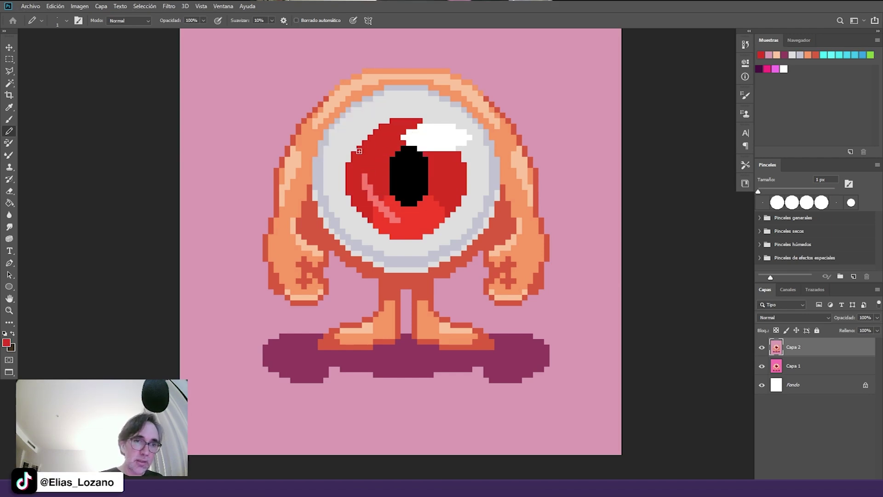
left_click(366, 138)
left_click(371, 132)
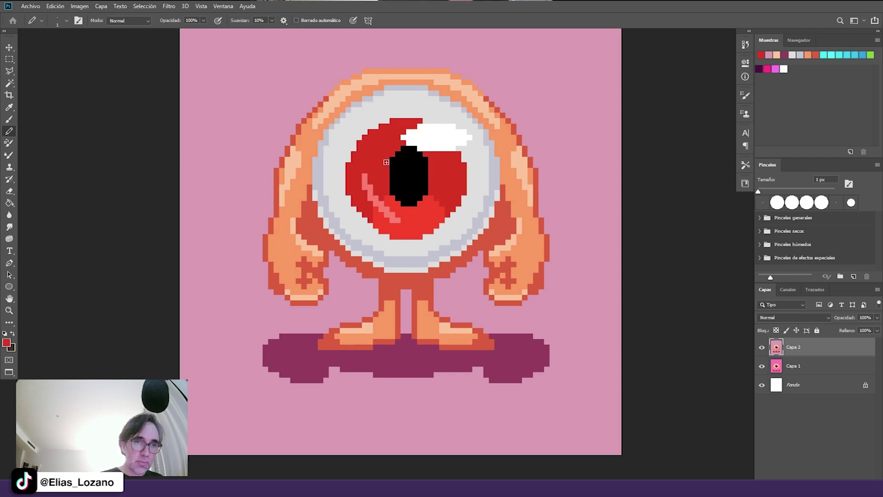
left_click(360, 215)
left_click(366, 219)
left_click(371, 225)
left_click(440, 222, "alt")
left_click(442, 225)
left_click(449, 211, "alt")
left_click(447, 220)
left_click(453, 214)
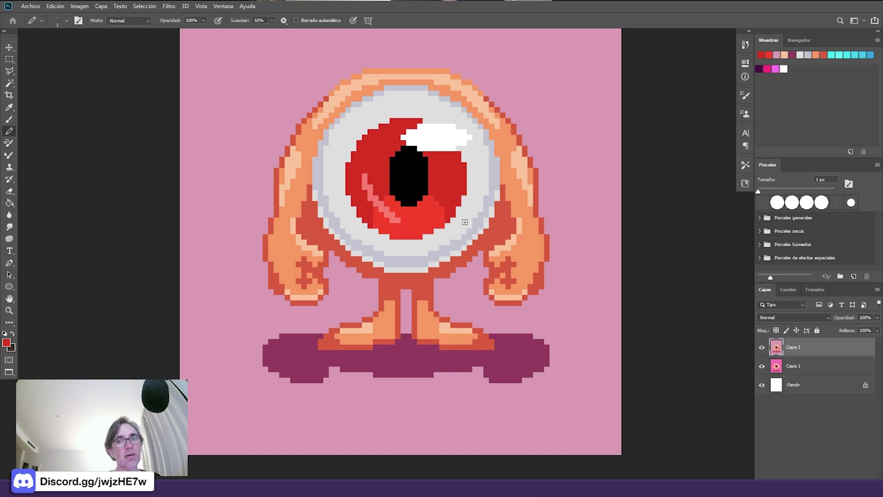
- Draw a round white catchlight at the top of the pupil
left_click(449, 133, "alt")
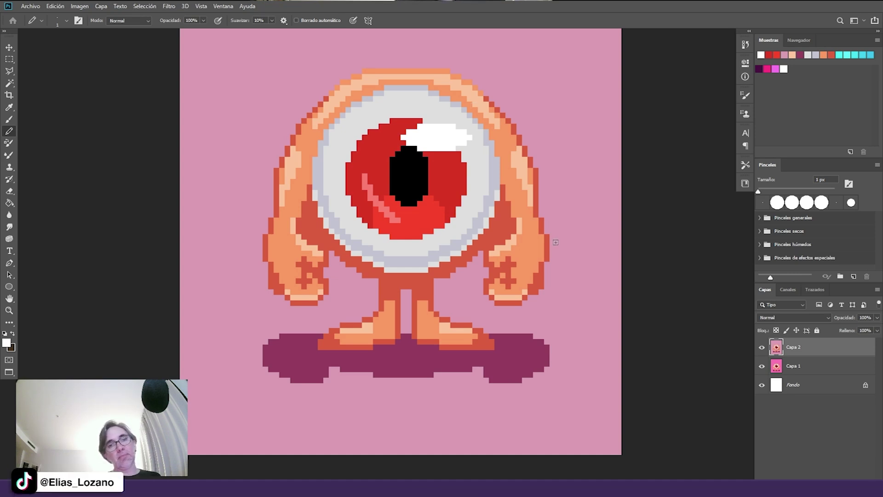
left_click_drag(418, 163, 414, 162)
left_click_drag(414, 171, 404, 165)
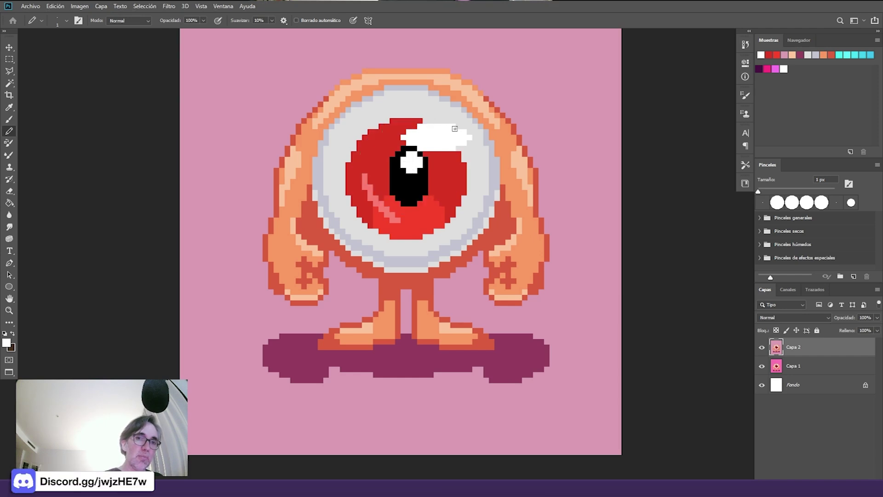
- Paint dark red and light grey over the old white highlight on the eye
left_click(445, 192, "alt")
mouse_move(452, 149)
left_mouse_down()
mouse_move(402, 135)
mouse_move(437, 153)
mouse_move(412, 142)
mouse_move(431, 127)
mouse_move(462, 174)
mouse_move(453, 151)
left_mouse_up()
left_click(462, 140, "alt")
left_click(477, 172, "alt")
mouse_move(450, 124)
left_mouse_down()
mouse_move(436, 127)
mouse_move(464, 137)
left_mouse_up()
left_click(413, 167, "alt")
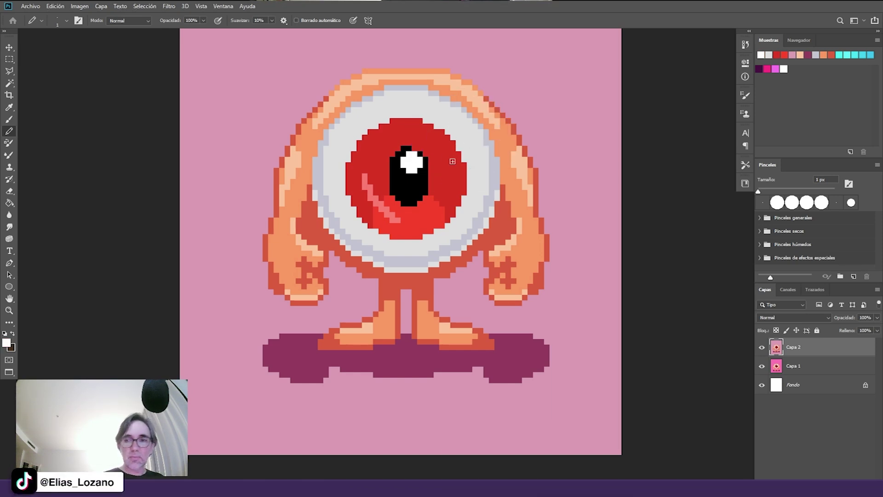
- Add a new layer, pencil a trial white highlight atop the eye, then clear it
key("ctrl+shift+alt+n")
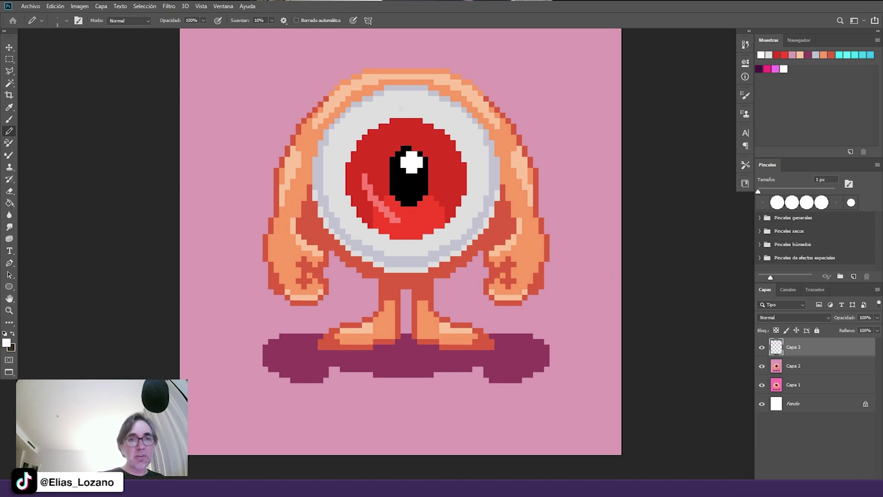
mouse_move(386, 99)
left_mouse_down()
mouse_move(424, 101)
mouse_move(414, 105)
mouse_move(443, 111)
mouse_move(458, 131)
mouse_move(407, 136)
mouse_move(382, 124)
mouse_move(377, 110)
mouse_move(404, 104)
mouse_move(386, 120)
mouse_move(436, 132)
mouse_move(398, 125)
left_mouse_up()
key("v")
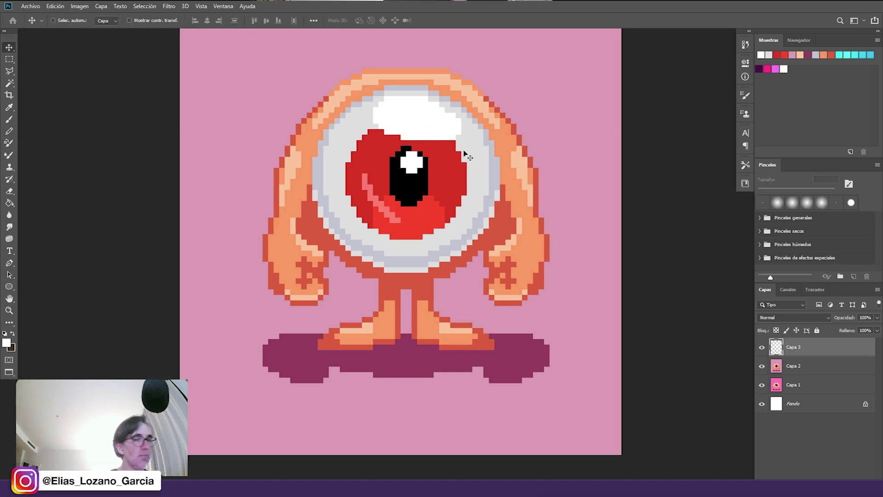
mouse_move(453, 136)
left_mouse_down()
mouse_move(462, 146)
mouse_move(455, 141)
left_mouse_up()
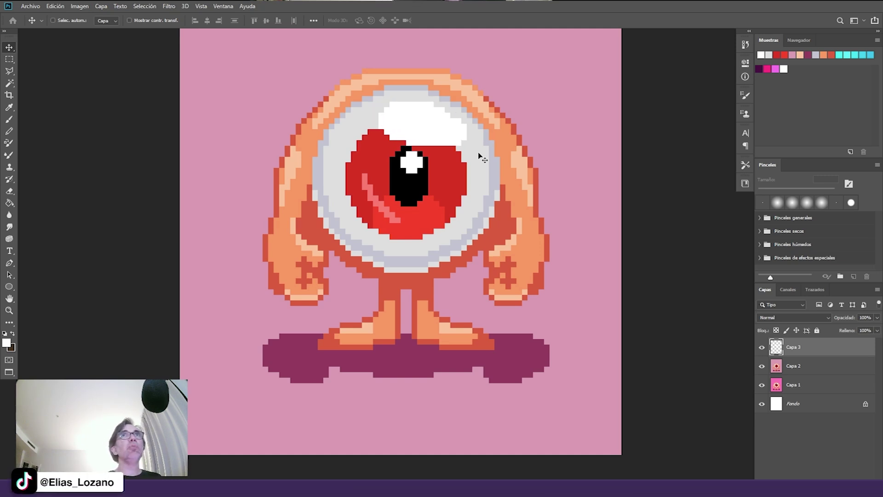
key("ctrl+a")
key("Delete")
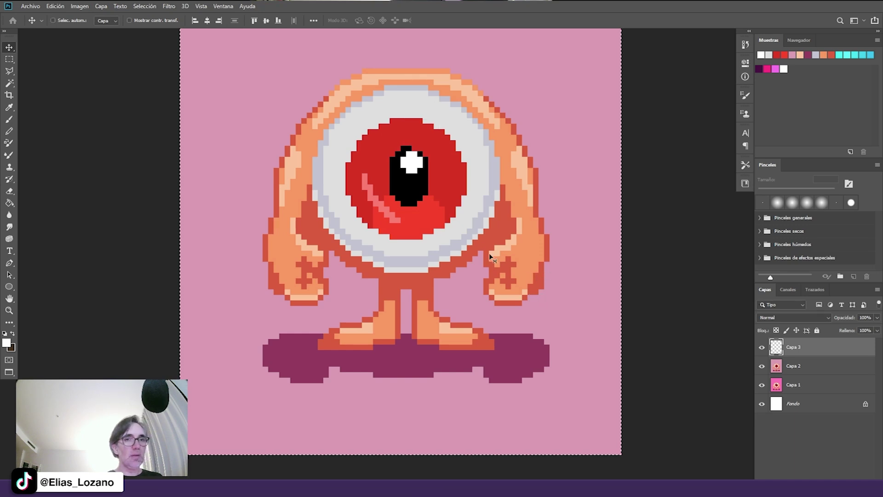
key("b")
- Redraw the white highlight across the eye's upper right and check nearby pixels with marquee selections
mouse_move(449, 130)
left_mouse_down()
mouse_move(429, 116)
mouse_move(417, 126)
mouse_move(432, 141)
mouse_move(454, 139)
mouse_move(438, 114)
mouse_move(420, 123)
mouse_move(442, 125)
mouse_move(441, 132)
mouse_move(426, 124)
mouse_move(409, 129)
mouse_move(419, 112)
mouse_move(437, 115)
mouse_move(417, 125)
mouse_move(438, 116)
left_mouse_up()
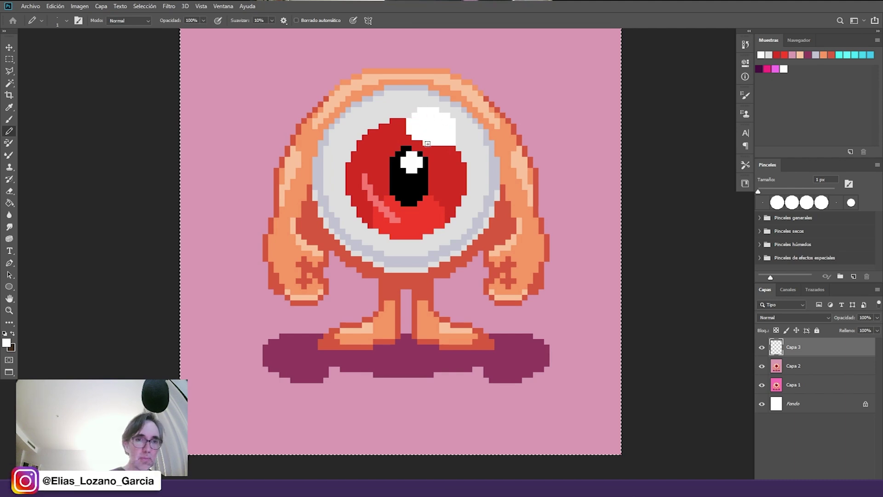
mouse_move(443, 149)
left_mouse_down()
mouse_move(455, 126)
mouse_move(457, 154)
left_mouse_up()
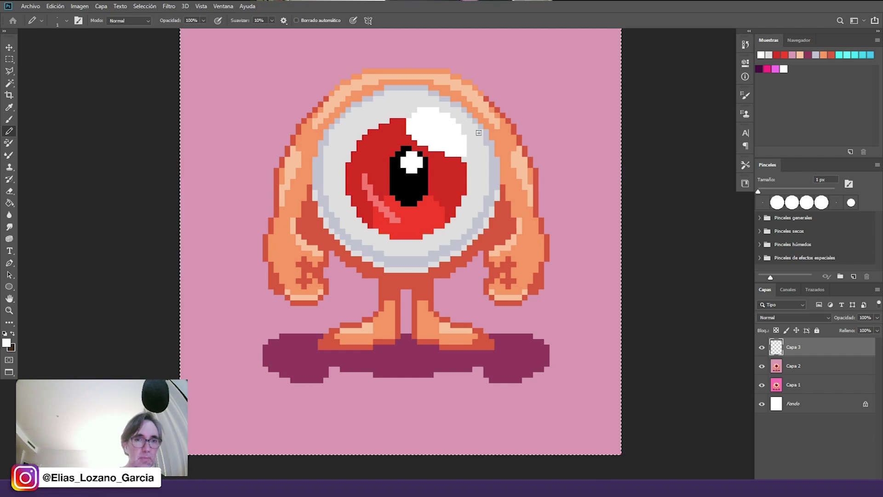
key("m")
left_click(464, 155)
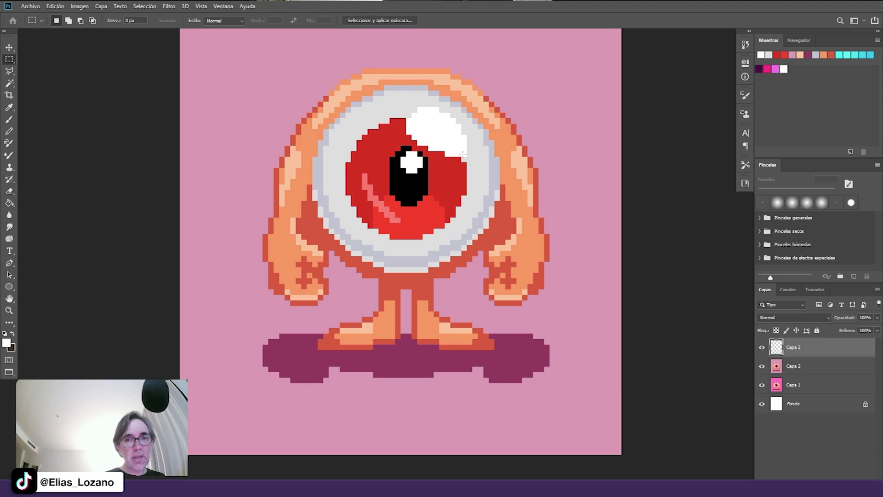
left_click_drag(461, 151, 473, 168)
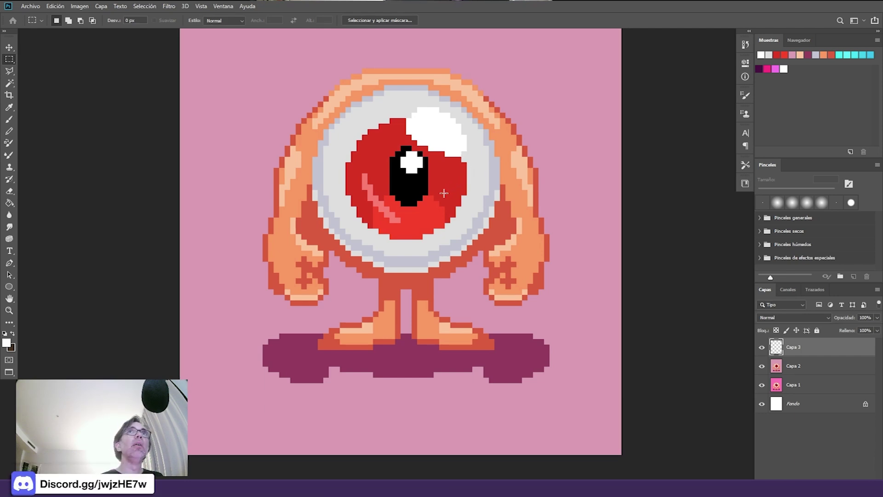
left_click_drag(412, 102, 475, 118)
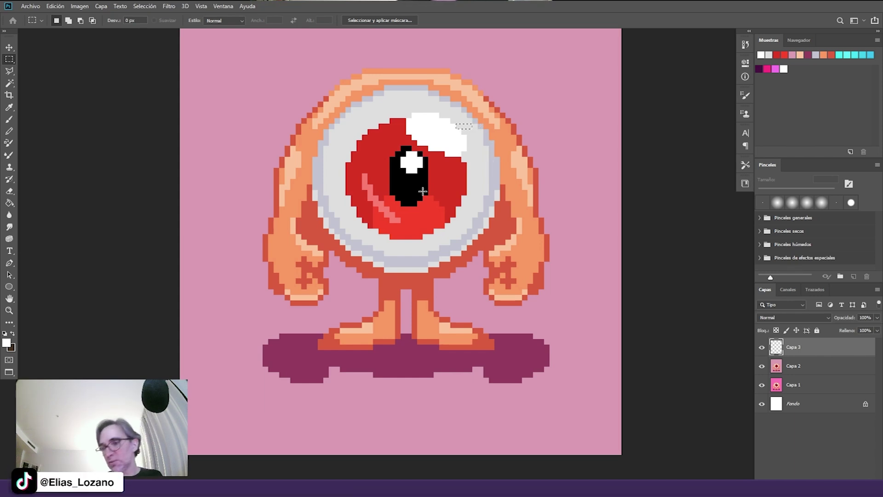
key("ctrl+d")
key("v")
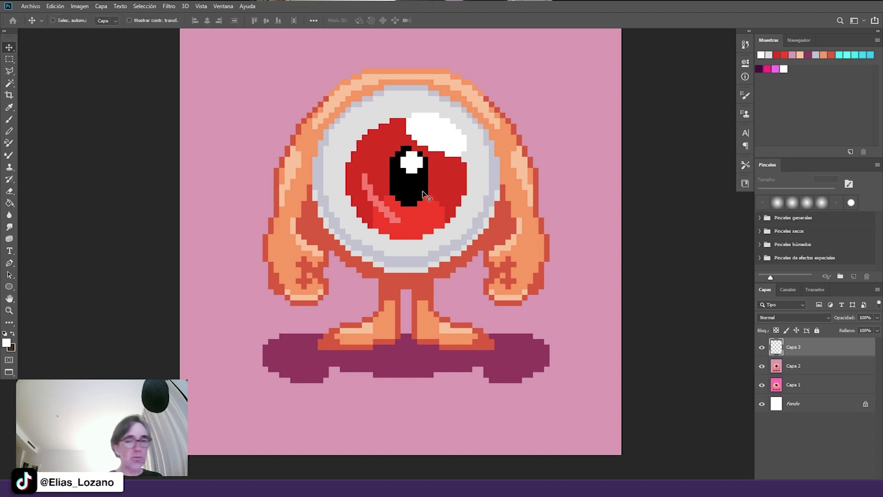
- Merge Capa 3 and Capa 2 into one layer and compare the result against Capa 1
left_click(762, 366)
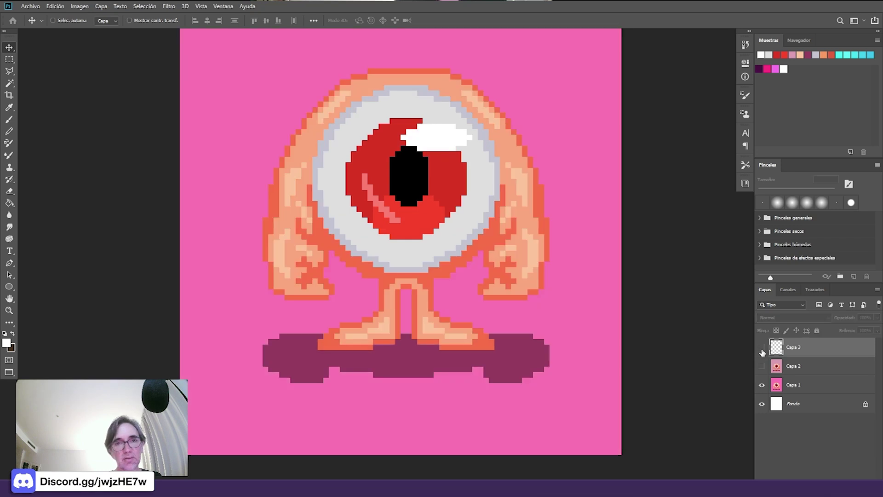
left_click(761, 367)
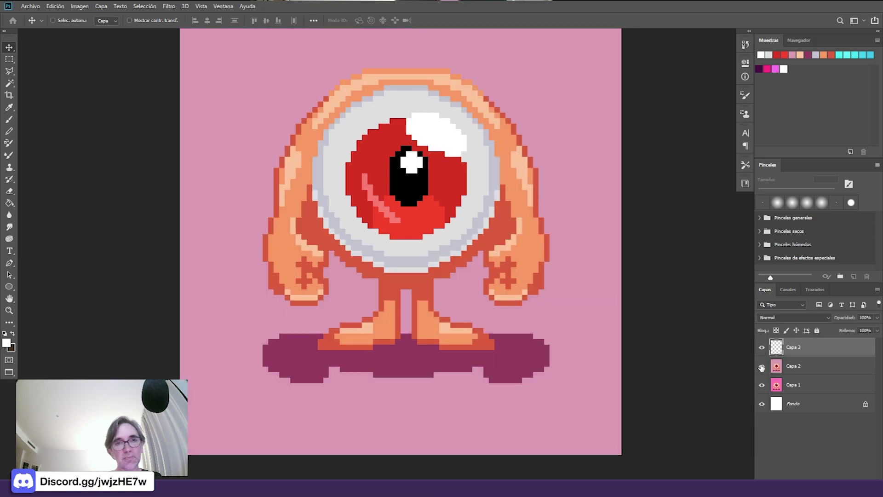
left_click(795, 368, "shift")
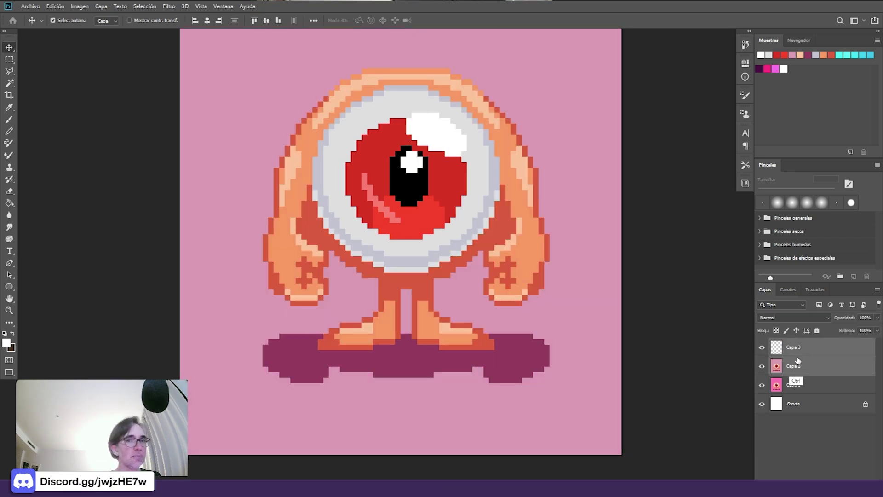
key("ctrl+e")
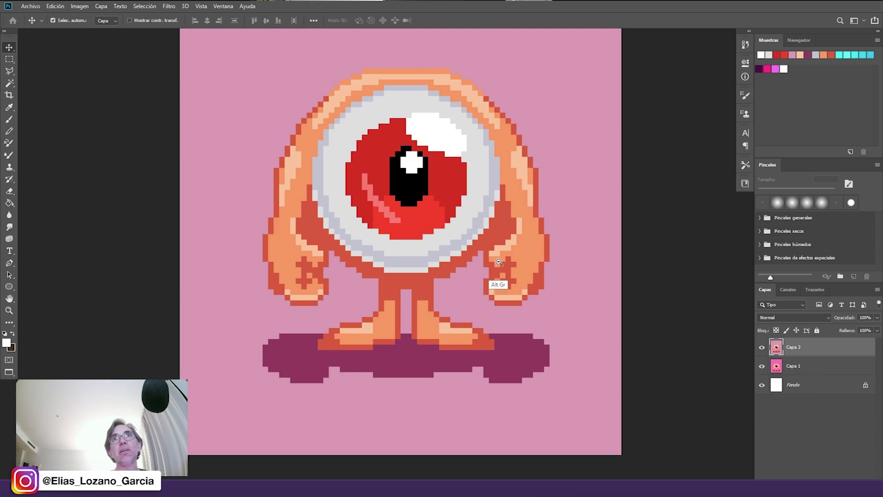
left_click(498, 266, "alt")
left_click_drag(502, 272, 467, 274)
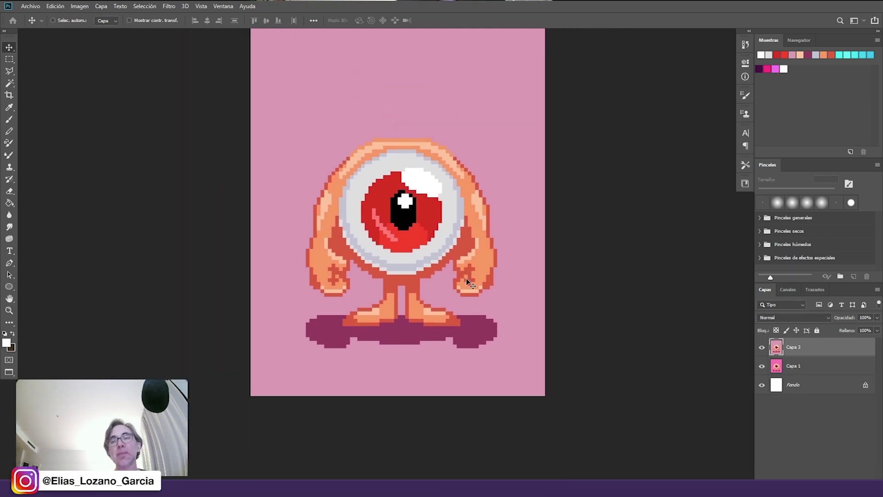
left_click(762, 348)
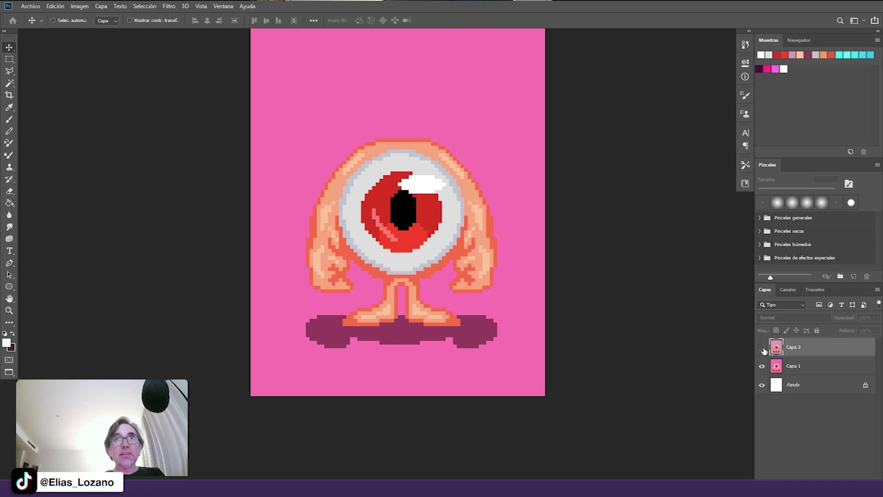
left_click(762, 348)
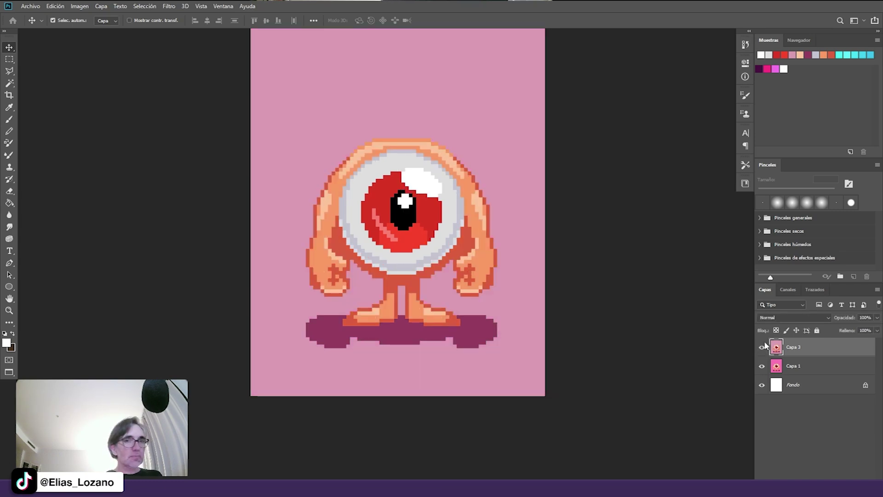
- Save the sprite as señorOjo.psd and close the document
key("shift+ctrl+s")
type("sd")
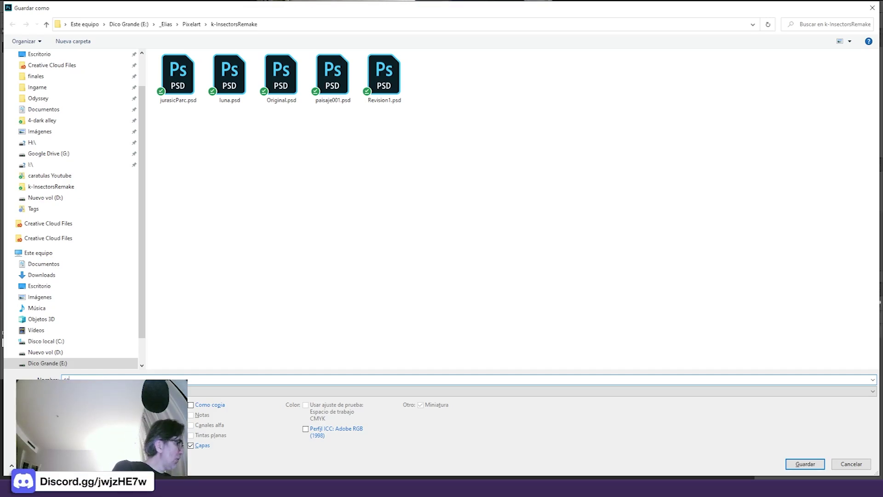
type("ñorOjo")
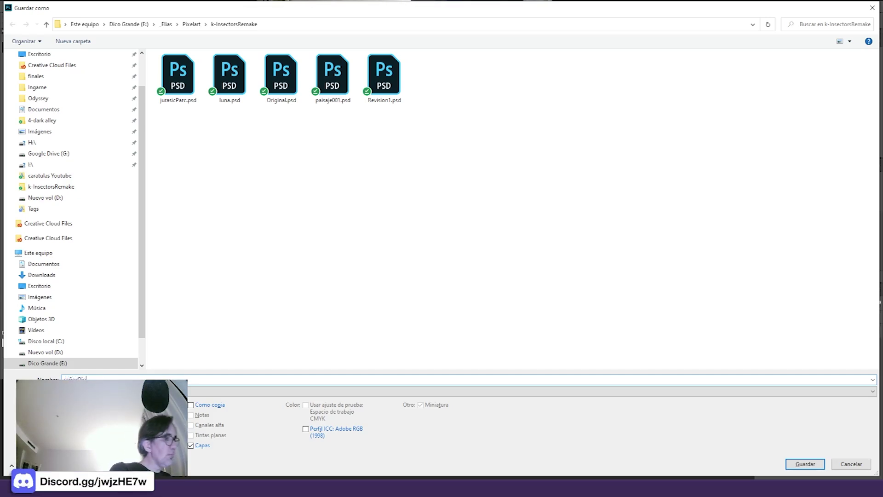
key("Return")
key("Return")
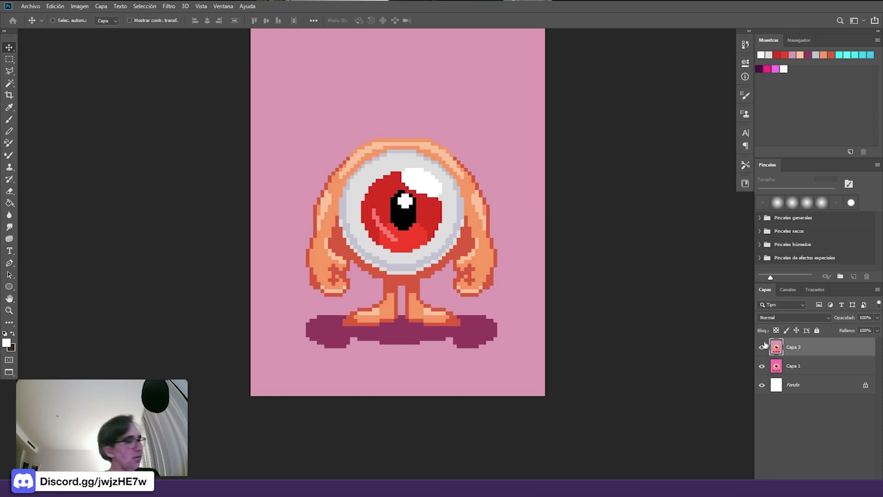
key("ctrl+w")
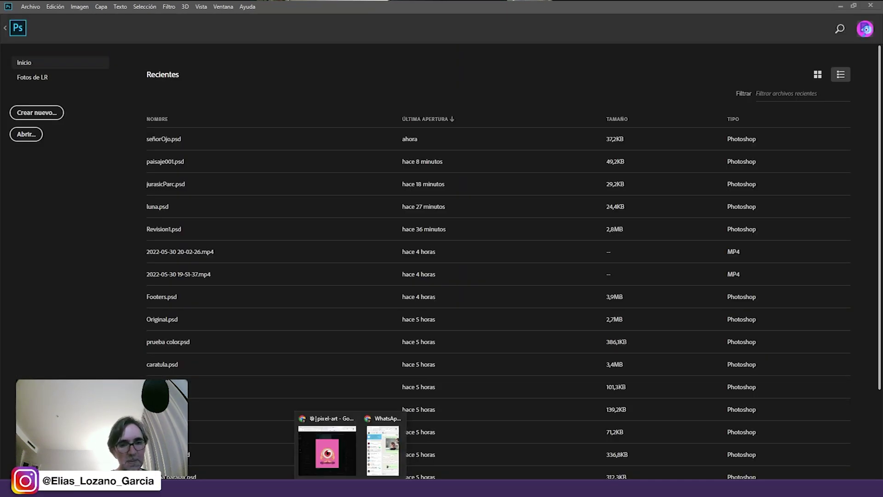
- Scroll Discord's pixel-art channel to the ghost park image and open it at original size
left_click(331, 450)
left_click(330, 450)
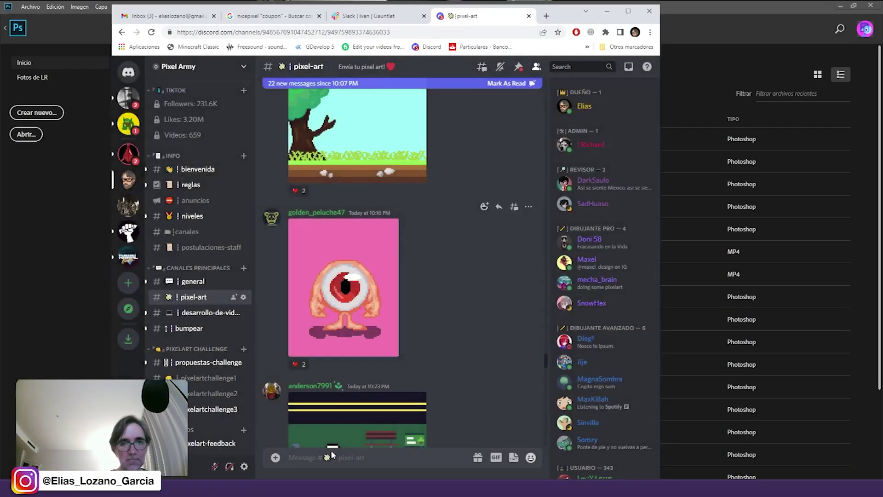
scroll(357, 276, "down", 3)
scroll(357, 267, "down", 1)
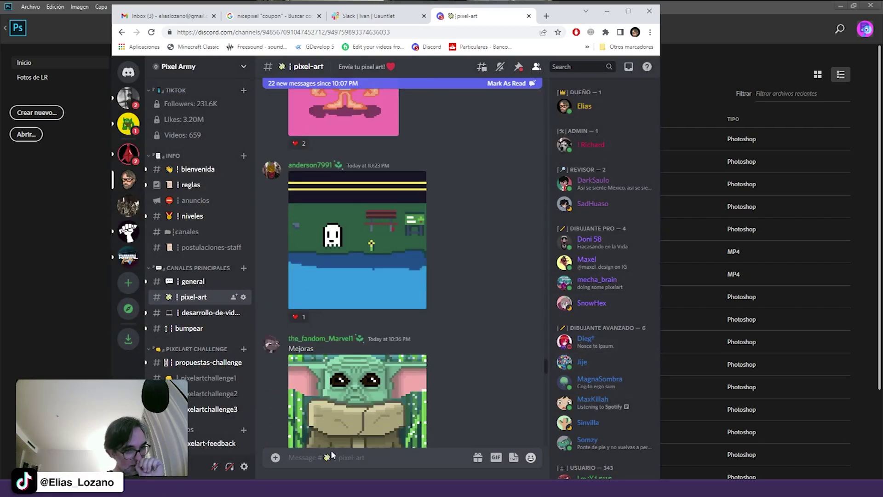
left_click(360, 241)
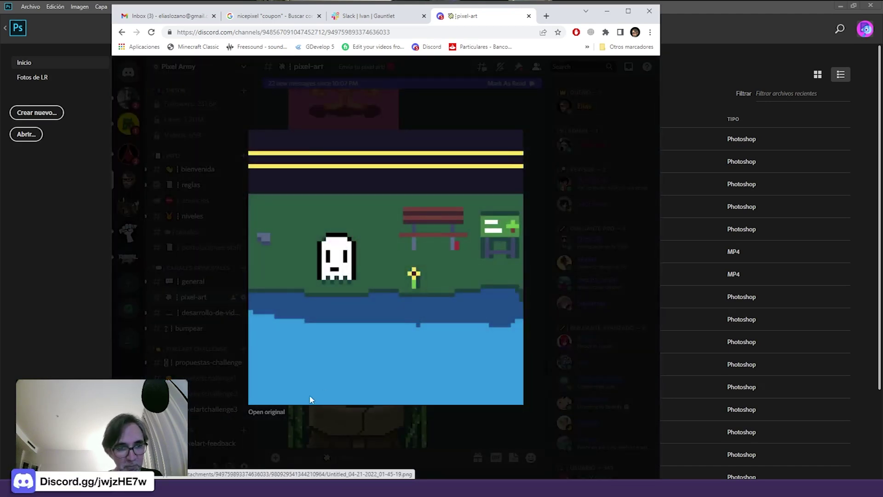
left_click(267, 412)
right_click(413, 296)
- Copy the ghost park image and paste it into a new Photoshop document, hiding the pixel grid
left_click(449, 325)
left_click(47, 347)
key("ctrl+n")
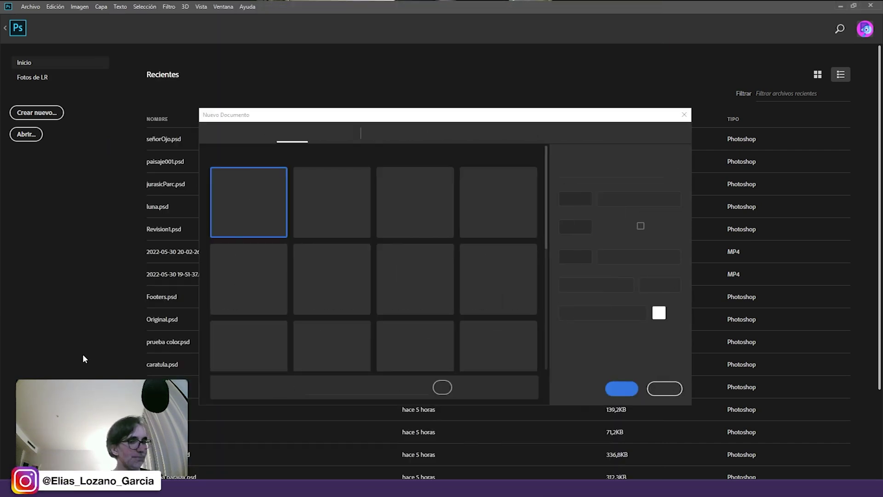
key("Return")
key("ctrl+v")
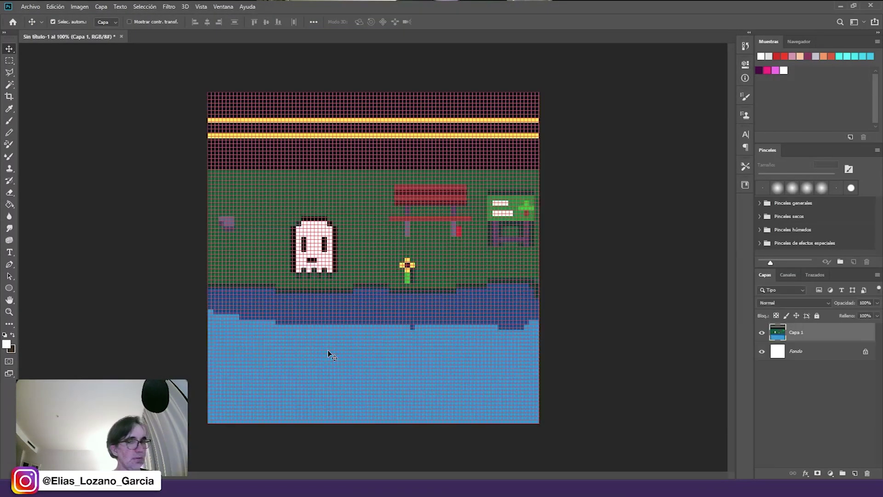
key("ctrl+apostrophe")
- Float the document in full-screen view and zoom in close on the scene's flower
left_click_drag(87, 37, 319, 50)
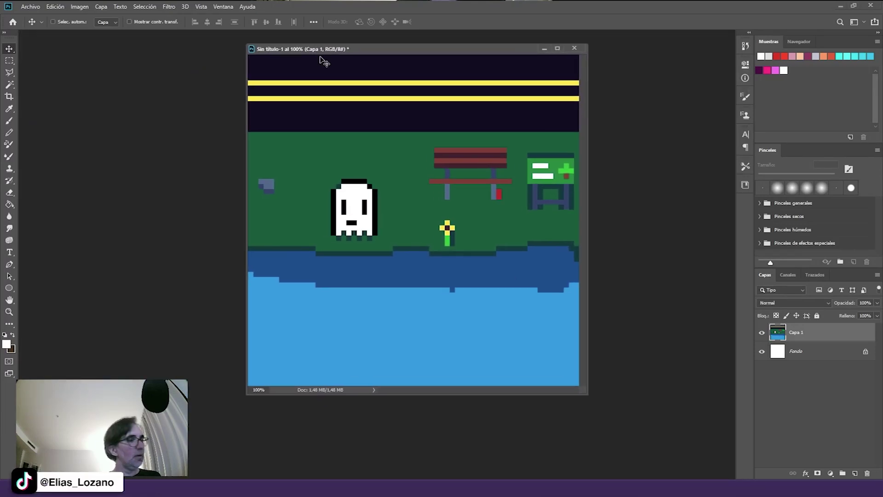
key("f")
left_click_drag(471, 195, 442, 168)
left_click(442, 168, "ctrl")
left_click(442, 168, "alt")
left_click(442, 168, "alt")
left_click_drag(447, 186, 452, 196)
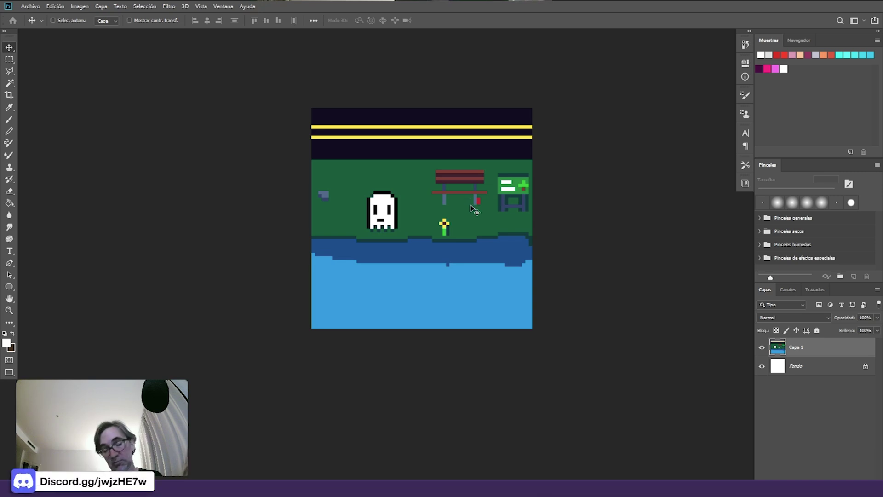
left_click_drag(470, 204, 449, 202)
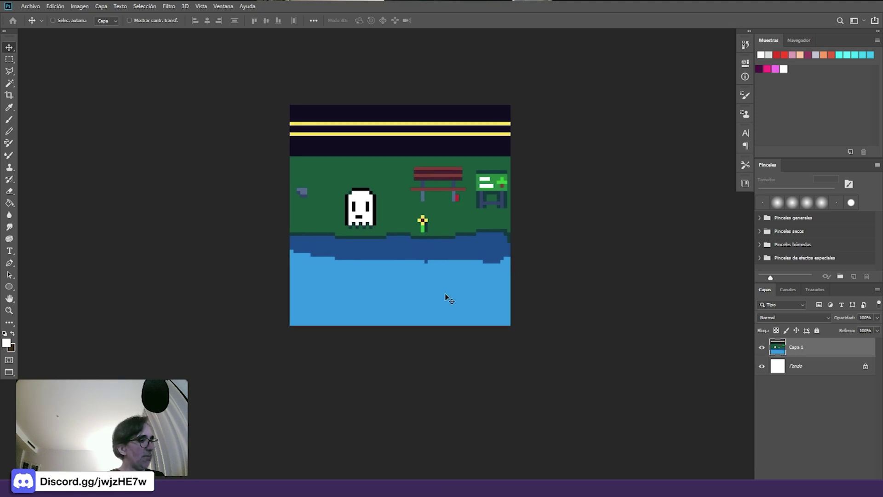
key("m")
left_click(435, 210)
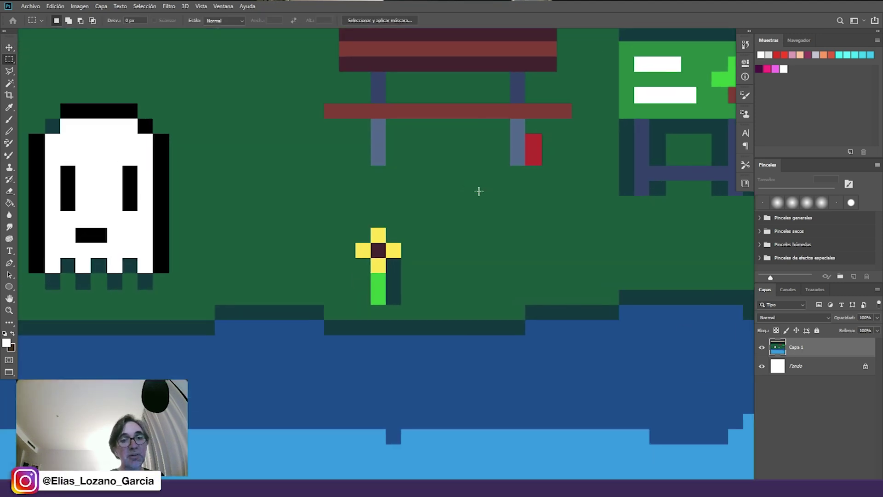
- Marquee the flower's top yellow block to measure one art pixel's size
left_click_drag(372, 227, 431, 216)
left_click_drag(394, 178, 446, 237)
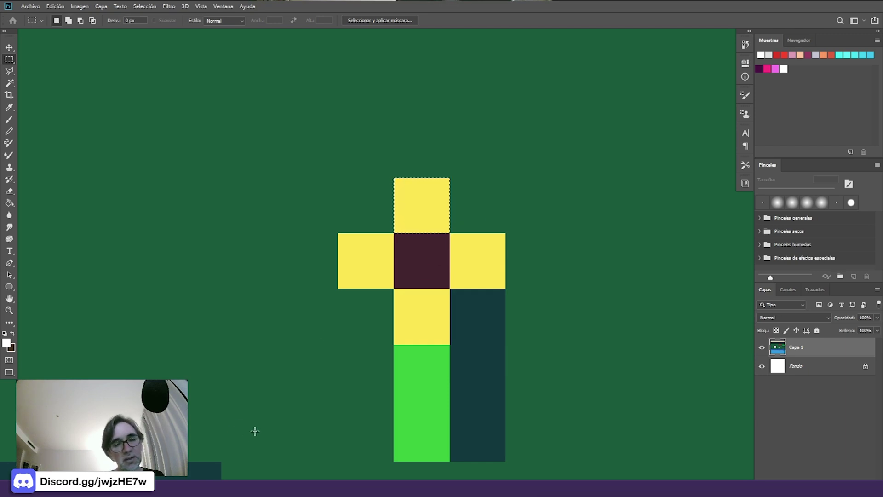
key("alt+Tab")
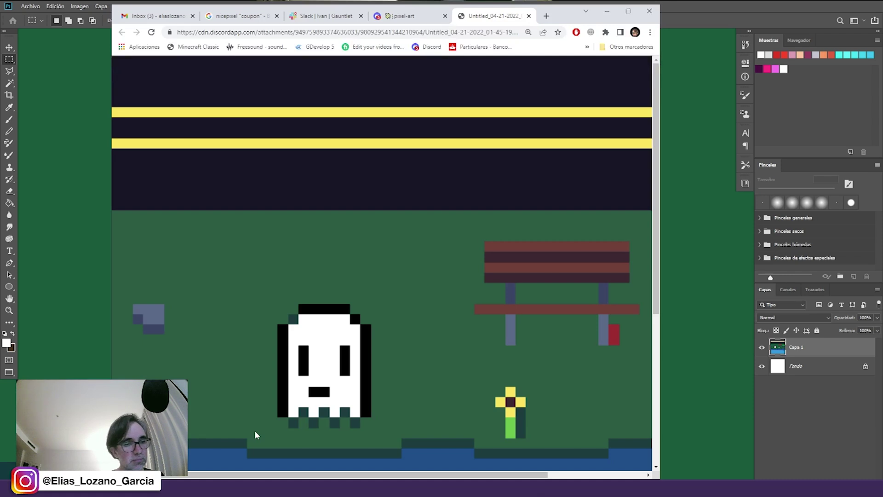
- Compute 100 ÷ 11 (about 9.09) in Windows Calculator, then close it
left_click(322, 487)
left_click(198, 391)
double_click(250, 443)
type("/11")
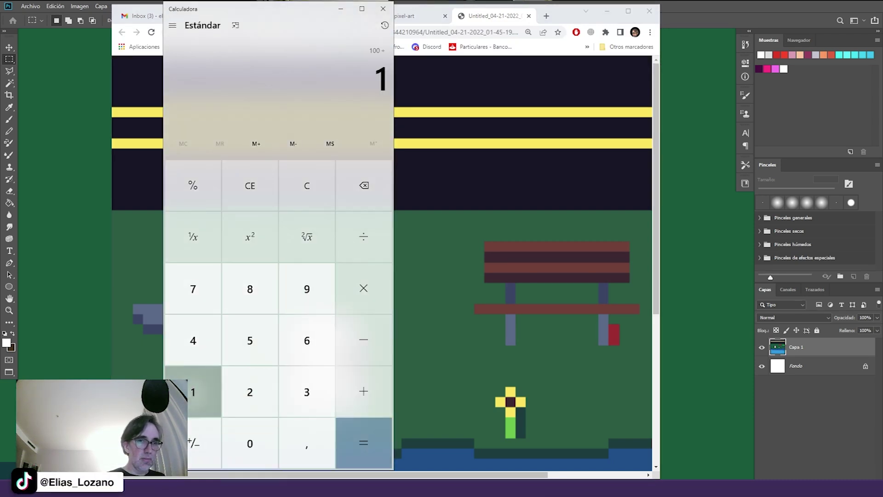
key("Return")
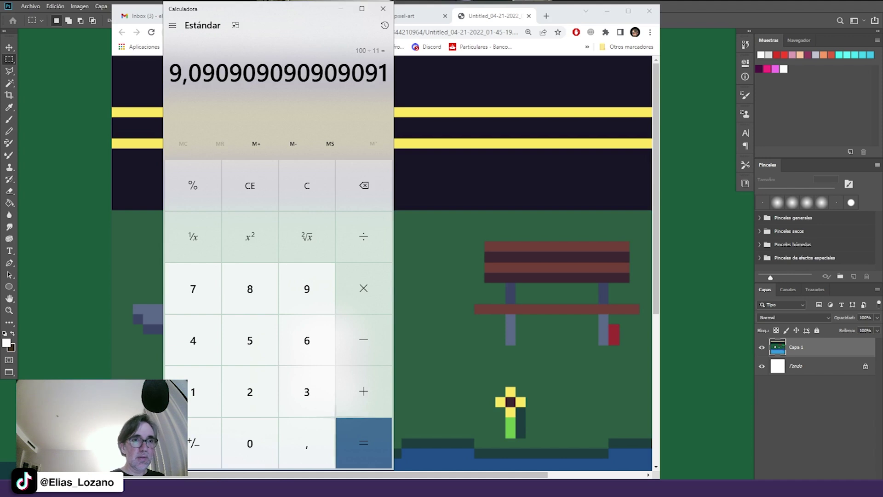
left_click(384, 9)
left_click(107, 58)
- Resize the ghost park image to 9% width in Image Size and recentre the view
left_click(80, 6)
left_click(126, 73)
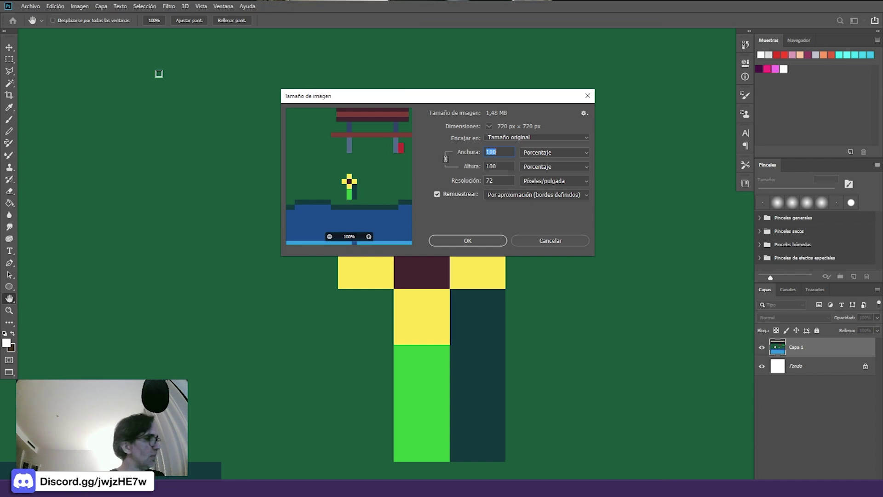
type("9,09")
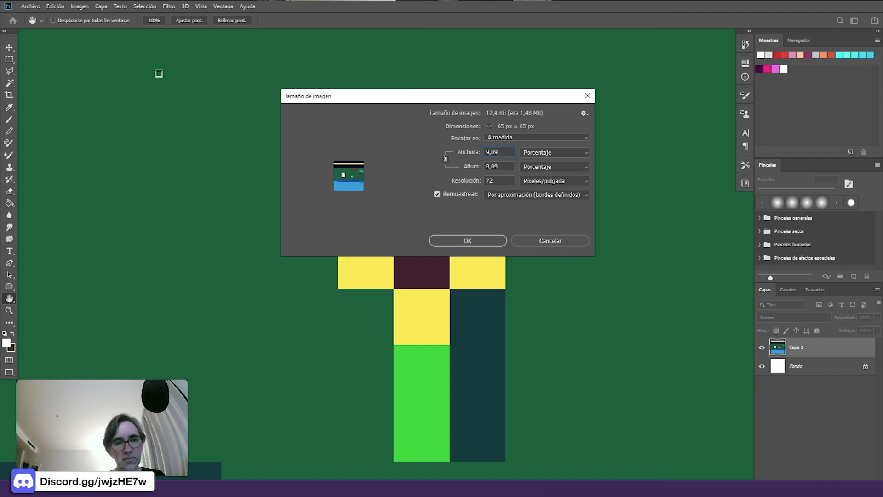
key("Return")
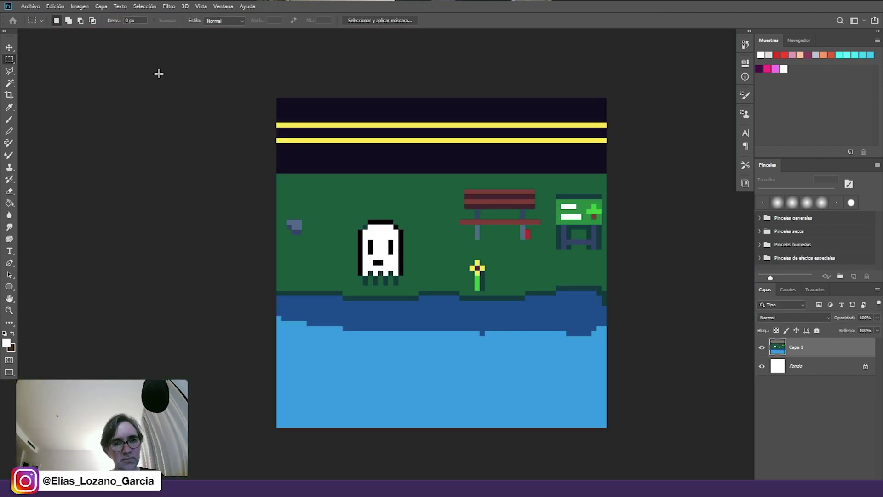
left_click_drag(495, 308, 445, 218)
left_click(475, 288, "alt")
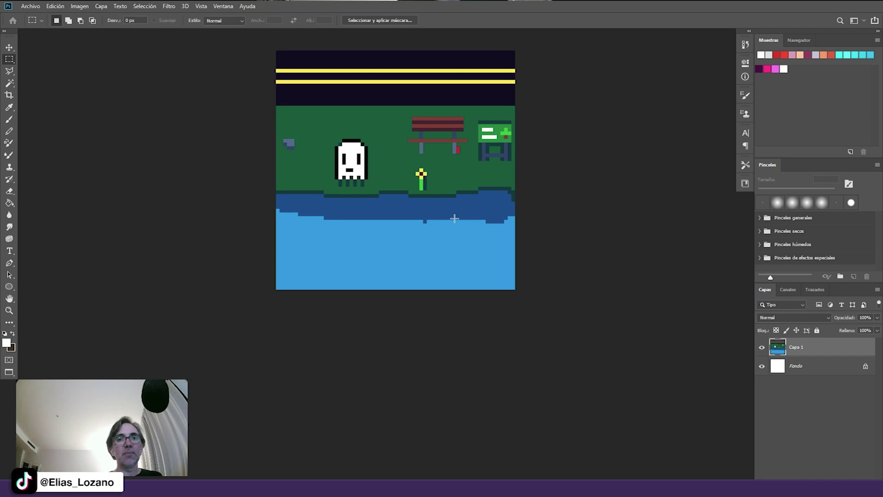
left_click_drag(451, 231, 447, 262)
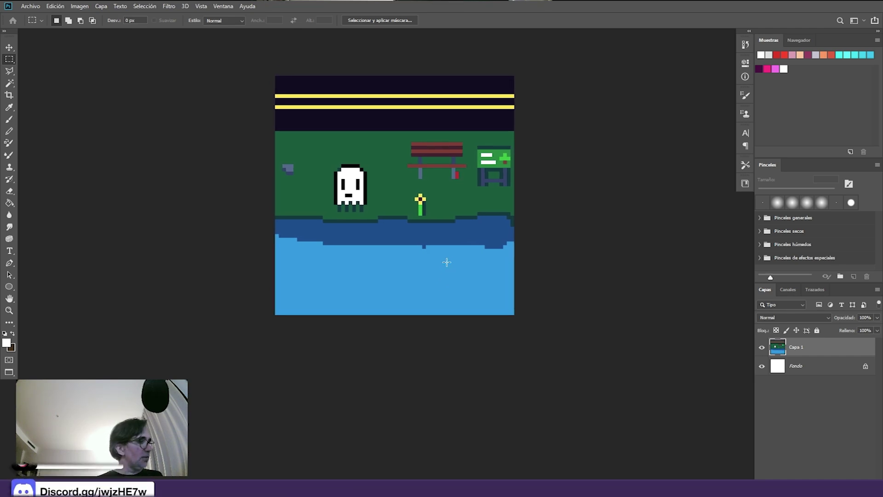
key("alt+Tab")
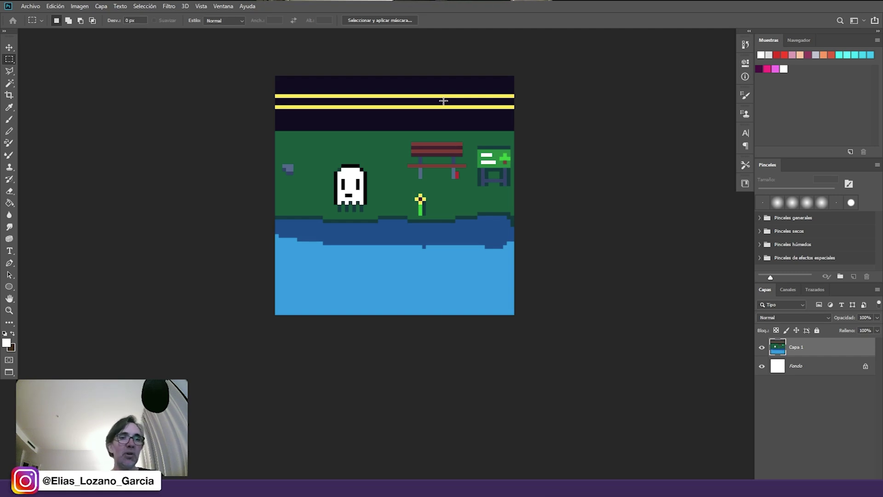
key("b")
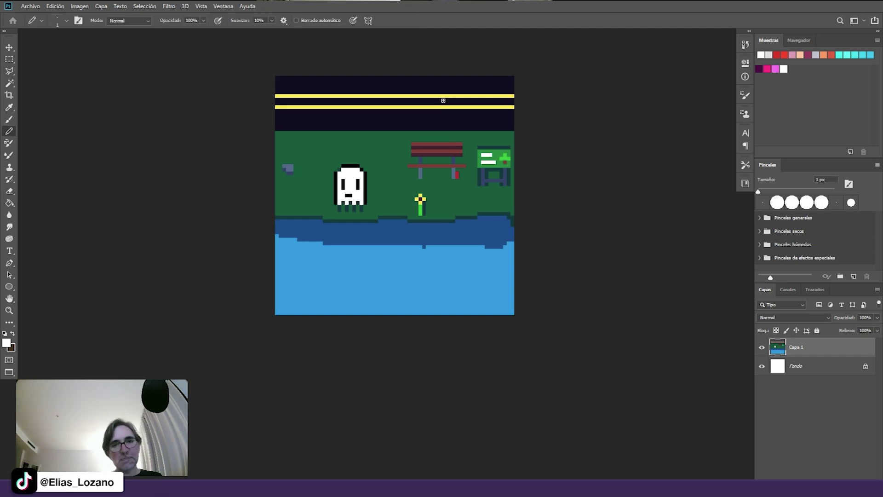
- Undo a trial white water-edge stroke, then duplicate Capa 1 as Capa 1 copia
scroll(479, 200, "up", 1)
left_click_drag(479, 212, 491, 239)
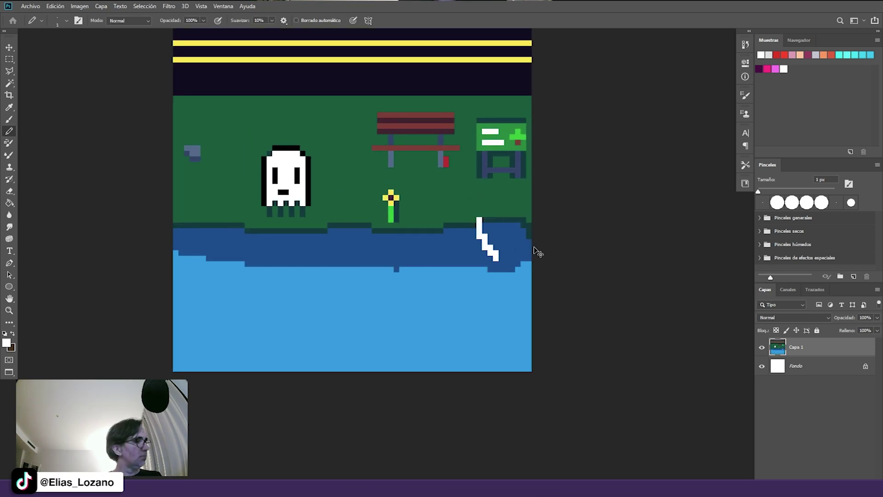
key("ctrl+z")
left_click_drag(486, 264, 504, 279)
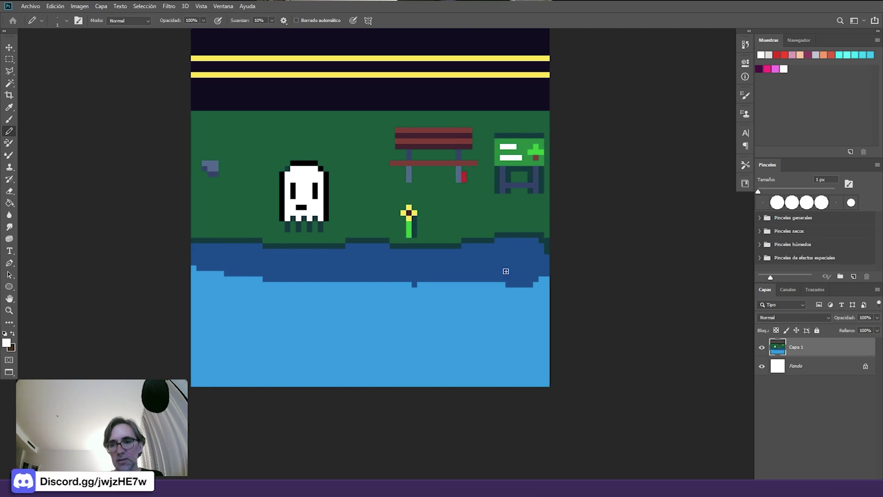
right_click(815, 346)
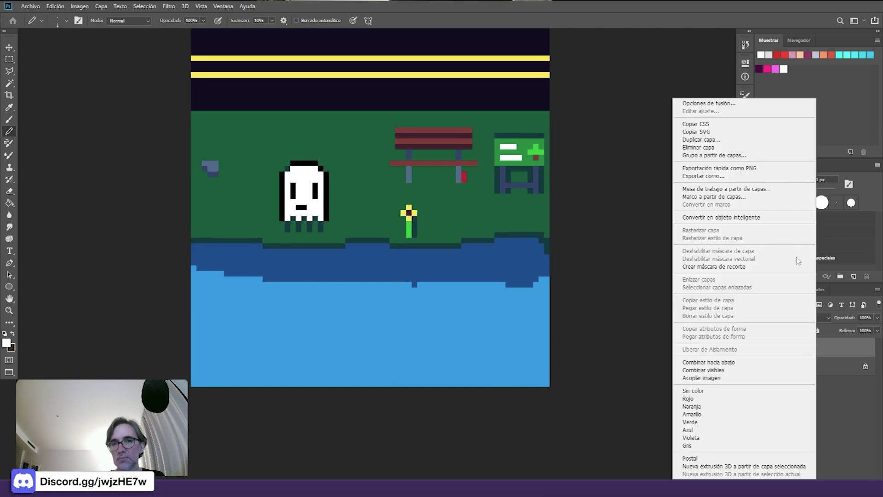
left_click(731, 139)
key("Return")
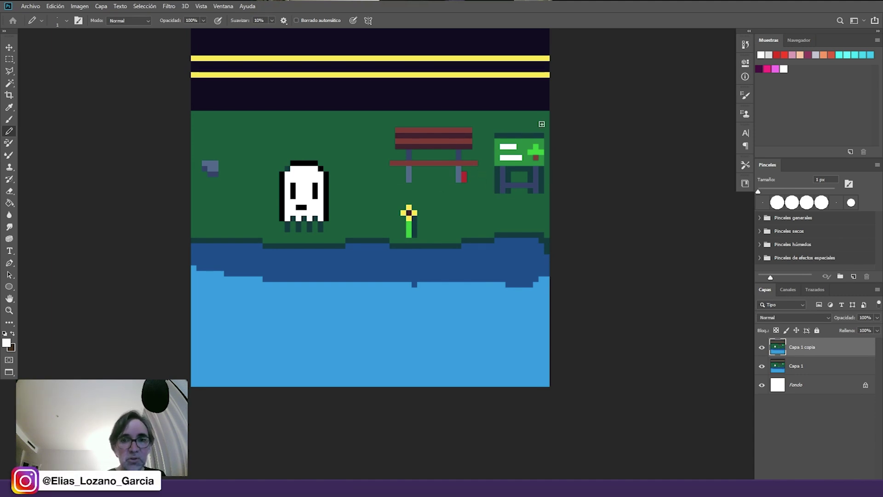
- Paint the shadow pixels by the sign's legs, its inner frame and the bar above it grass green
left_click(503, 195, "alt")
left_click(508, 191)
left_click(498, 190)
mouse_move(509, 180)
left_mouse_down()
mouse_move(522, 170)
mouse_move(530, 179)
left_mouse_up()
left_click_drag(541, 191, 541, 169)
left_click(535, 135, "alt")
left_click(546, 137, "alt")
mouse_move(543, 136)
left_mouse_down()
mouse_move(495, 135)
mouse_move(543, 136)
left_mouse_up()
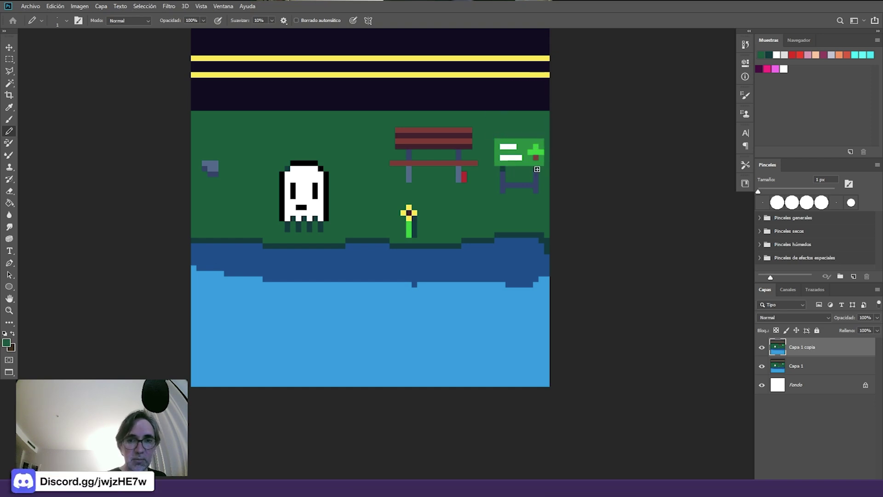
- Paint the stray red pixel by the bench leg grass green
left_click(460, 166, "alt")
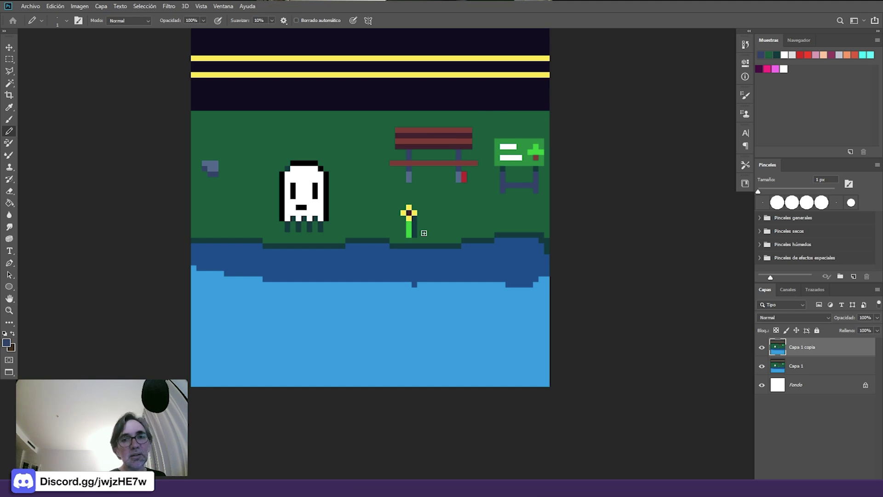
left_click(471, 193, "alt")
left_click(466, 174)
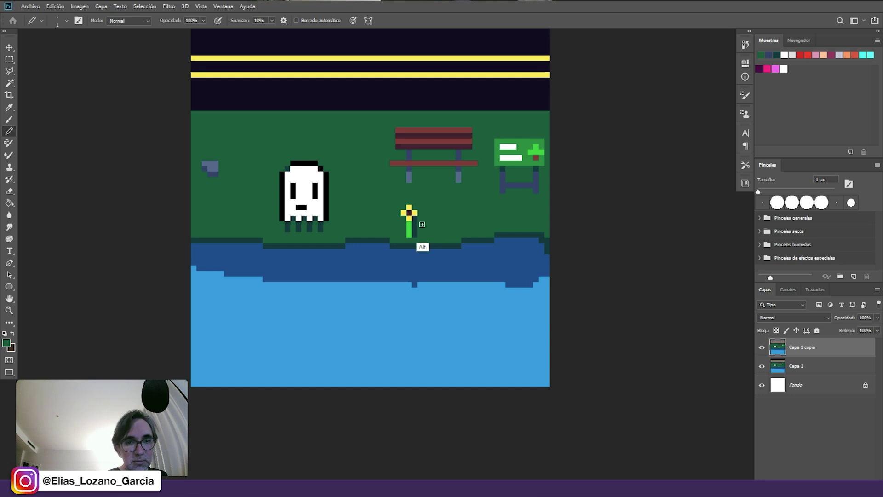
left_click(528, 161, "alt")
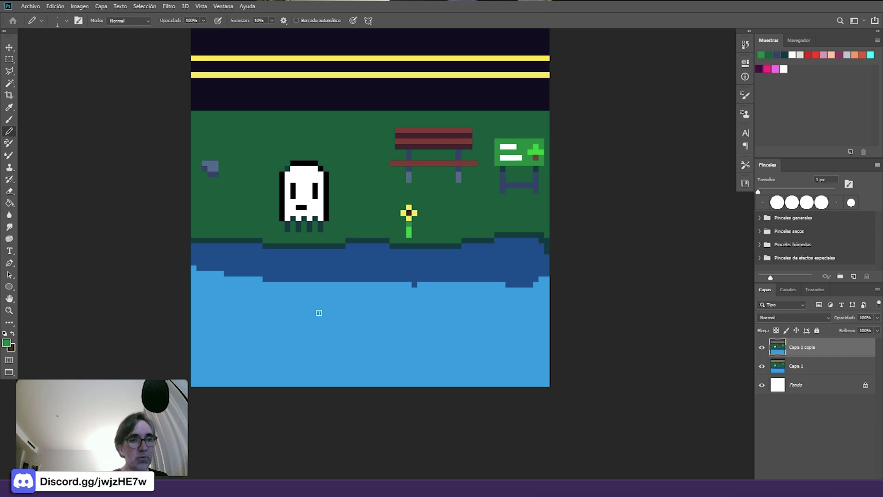
left_click(286, 243, "alt")
- Paint a blue-grey line along the grass top and fill the band below the yellow lines
left_click(213, 169, "alt")
mouse_move(192, 107)
left_mouse_down()
mouse_move(540, 119)
mouse_move(549, 103)
mouse_move(183, 116)
mouse_move(211, 93)
mouse_move(588, 97)
left_mouse_up()
key("bracketright")
key("bracketright")
key("bracketright")
mouse_move(547, 41)
left_mouse_down()
mouse_move(383, 42)
mouse_move(336, 86)
left_mouse_up()
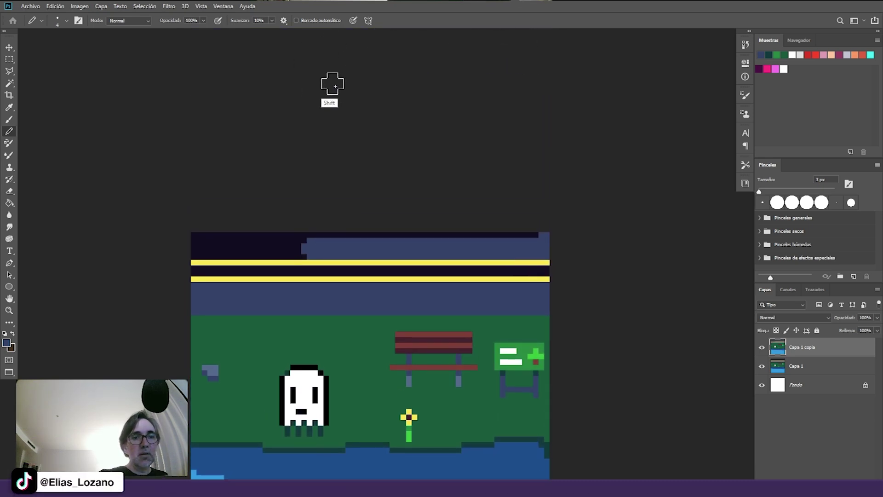
- Fill the remaining dark sky rows, including between the yellow lines, in blue-grey
mouse_move(195, 251)
left_mouse_down("shift")
mouse_move(293, 245)
mouse_move(600, 258)
left_mouse_up("shift")
mouse_move(550, 242)
left_mouse_down("shift")
mouse_move(485, 235)
mouse_move(256, 242)
left_mouse_up("shift")
mouse_move(296, 252)
left_mouse_down()
mouse_move(302, 229)
mouse_move(279, 155)
mouse_move(277, 180)
left_mouse_up()
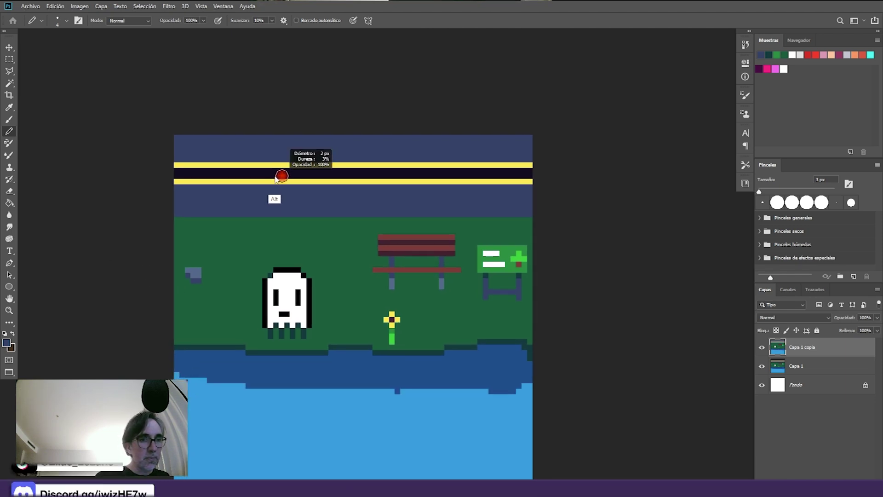
mouse_move(179, 174)
left_mouse_down()
mouse_move(356, 175)
mouse_move(582, 211)
left_mouse_up()
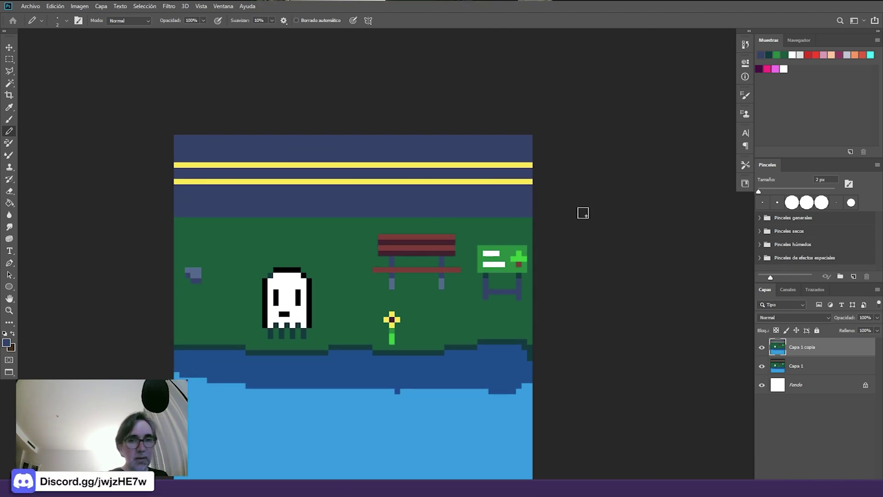
- Redraw the upper yellow line at 1 px and cover its extra row in blue-grey
left_click(522, 164, "alt")
right_click(509, 175, "alt")
mouse_move(529, 170)
left_mouse_down()
mouse_move(228, 170)
mouse_move(154, 230)
left_mouse_up()
left_click(214, 159, "alt")
left_click_drag(177, 165, 607, 193, "shift")
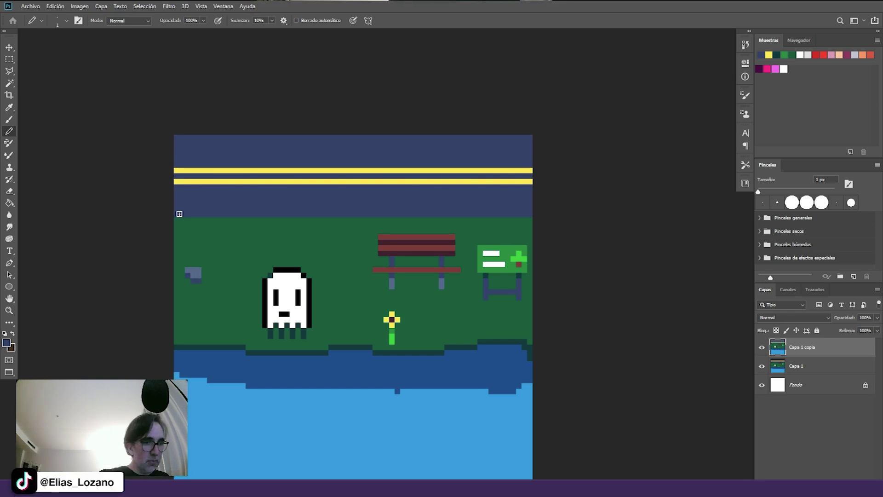
- Add a grey-blue edge line along the top of the sky
left_click(195, 272, "alt")
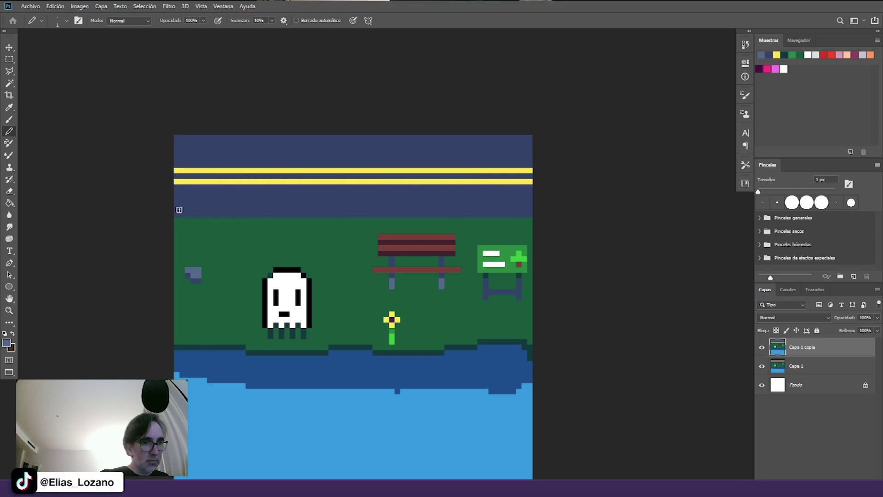
mouse_move(178, 211)
left_mouse_down()
mouse_move(517, 215)
mouse_move(226, 227)
mouse_move(96, 276)
left_mouse_up()
key("ctrl+z")
left_click_drag(178, 140, 568, 150)
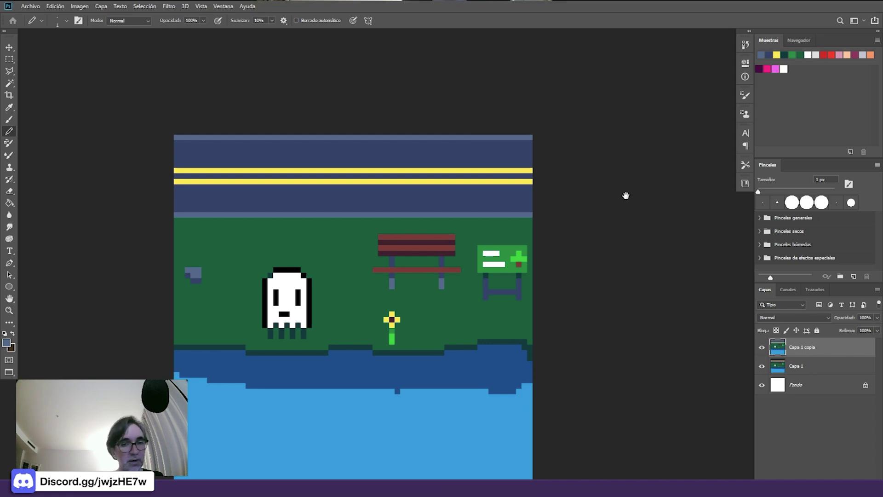
left_click_drag(625, 196, 615, 160)
- Fill the bench seat's missing red-brown row and add a darker row beneath it
left_click(379, 233, "alt")
left_click_drag(389, 229, 445, 229)
left_click_drag(364, 236, 452, 258)
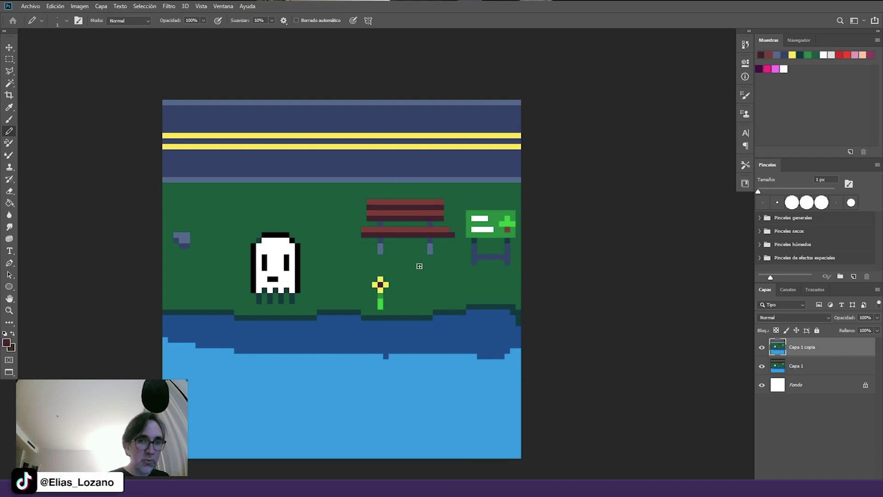
- Pencil a dark teal shadow under the bench and shade the ghost's left side
left_click(455, 251, "alt")
left_click(452, 234)
left_click(460, 313, "alt")
mouse_move(367, 245)
left_mouse_down()
mouse_move(371, 253)
mouse_move(444, 250)
mouse_move(456, 229)
mouse_move(466, 253)
mouse_move(498, 251)
left_mouse_up()
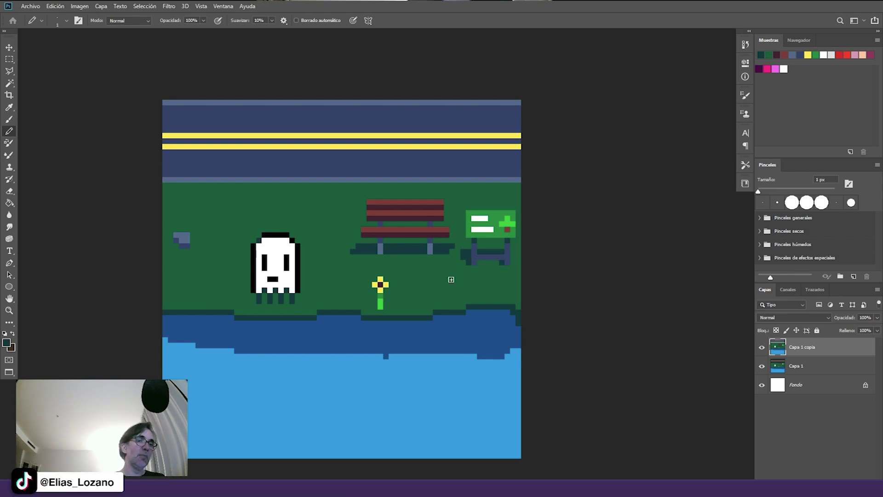
mouse_move(252, 293)
left_mouse_down()
mouse_move(245, 271)
mouse_move(271, 297)
mouse_move(293, 297)
mouse_move(259, 301)
left_mouse_up()
left_click(301, 301, "alt")
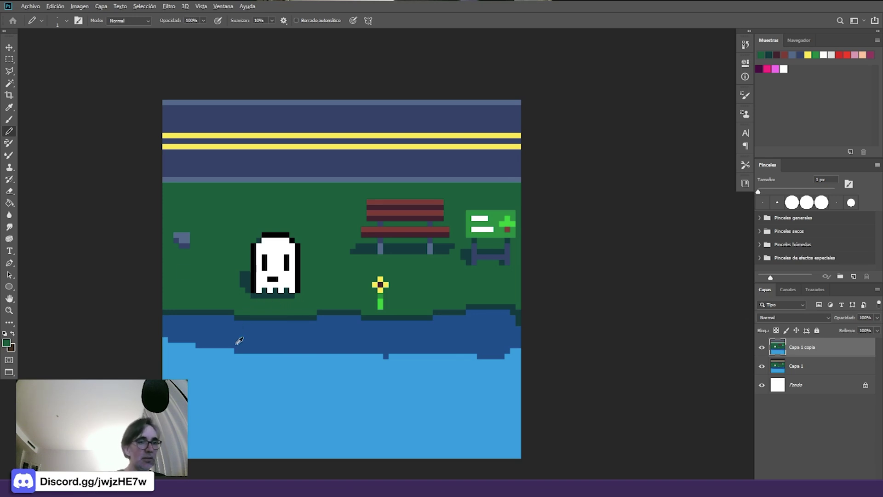
- Add slate blue-grey pixels to the rock's right side
left_click(184, 243, "alt")
left_click(192, 240)
left_click(184, 237, "alt")
left_click(180, 224, "alt")
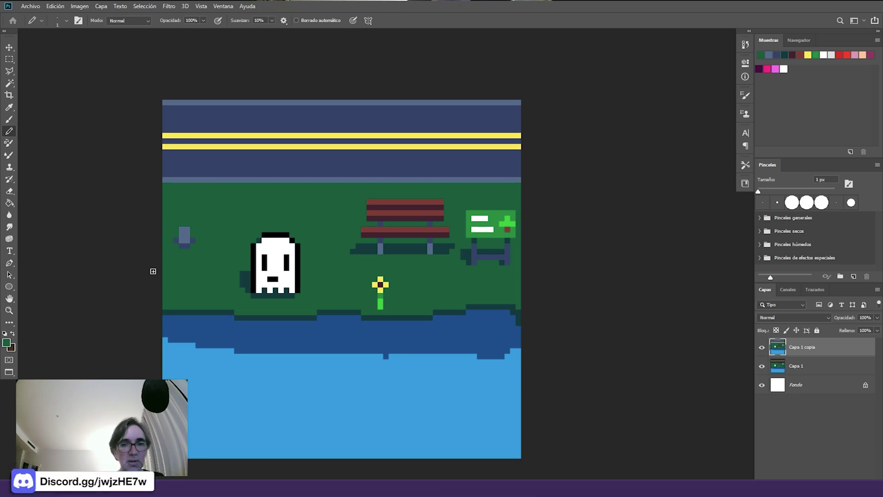
left_click(470, 223, "alt")
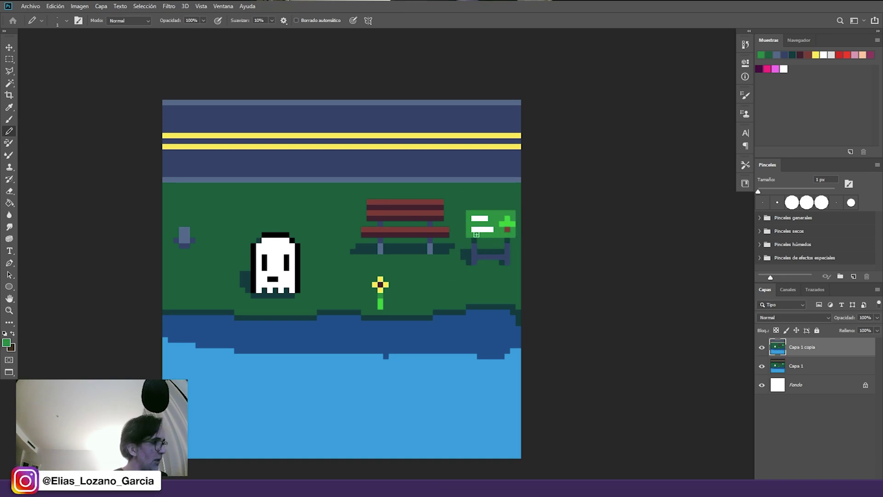
- Select the bench and sign and move them 24 px left
key("m")
mouse_move(322, 193)
left_mouse_down()
mouse_move(508, 236)
mouse_move(542, 268)
mouse_move(481, 256)
mouse_move(503, 263)
mouse_move(497, 236)
left_mouse_up()
key("v")
key("ctrl+d")
- Repaint the sign with a light-green border, white lines and a small green tree, then hide Capa 1 copia
key("b")
left_click(492, 273, "alt")
key("ctrl+z")
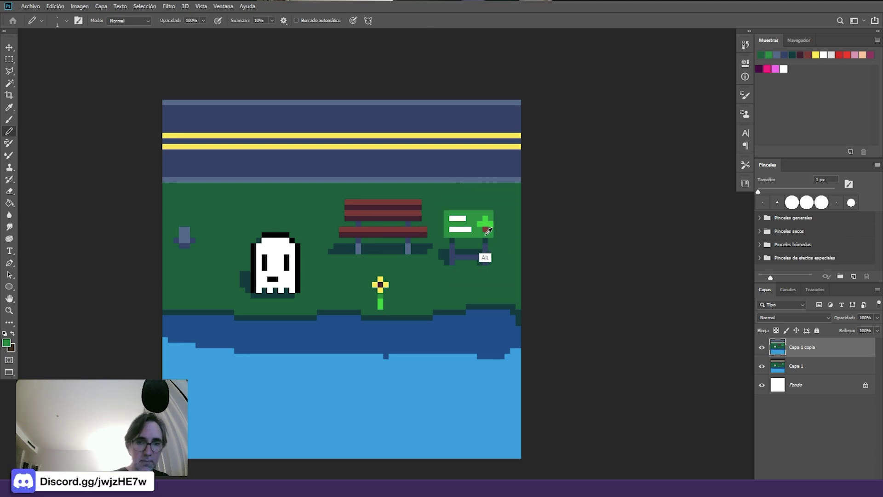
mouse_move(497, 236)
left_mouse_down()
mouse_move(495, 199)
mouse_move(452, 200)
mouse_move(442, 202)
mouse_move(440, 236)
mouse_move(455, 207)
mouse_move(488, 206)
mouse_move(488, 218)
mouse_move(470, 208)
left_mouse_up()
left_click(460, 229, "alt")
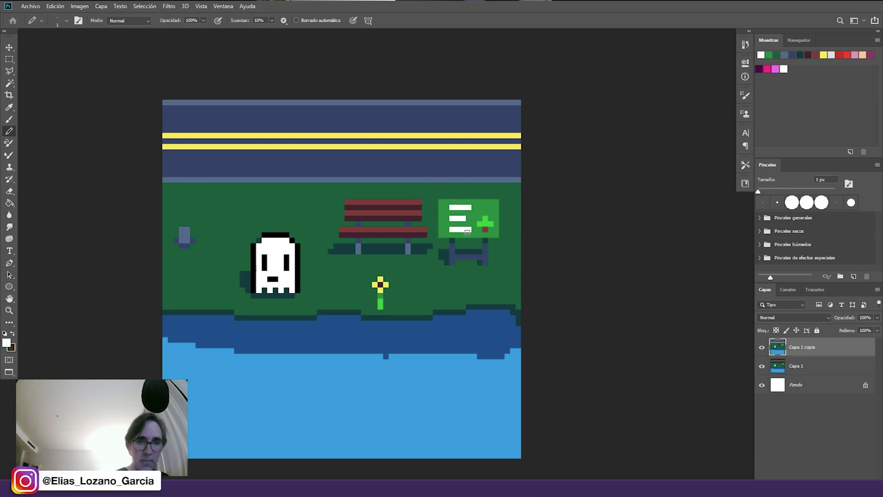
left_click(486, 228, "alt")
left_click(480, 230, "alt")
left_click_drag(479, 224, 490, 224)
left_click(485, 218, "alt")
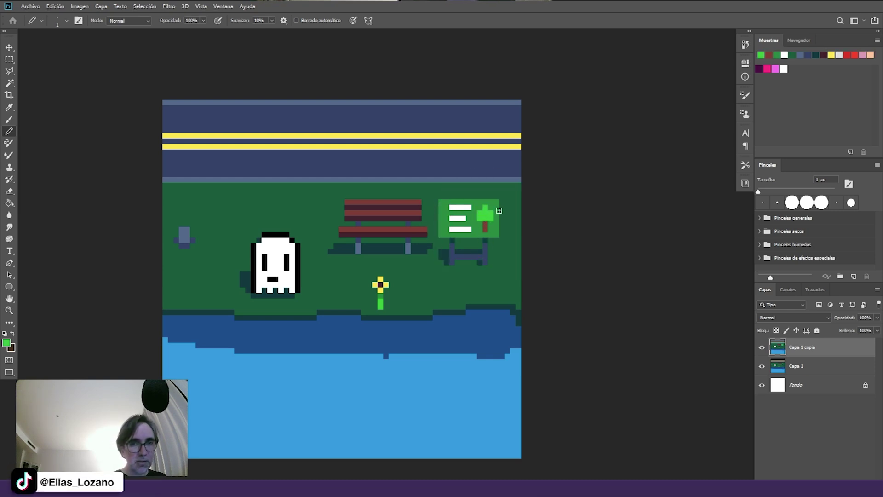
left_click(762, 348)
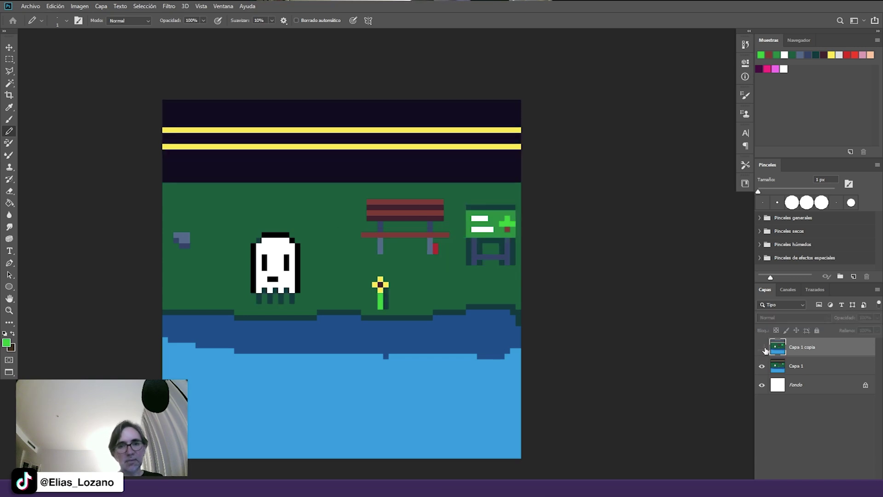
- Toggle Capa 1 copia's visibility to compare, leaving it shown
left_click(763, 348)
left_click(763, 350)
left_click(760, 352)
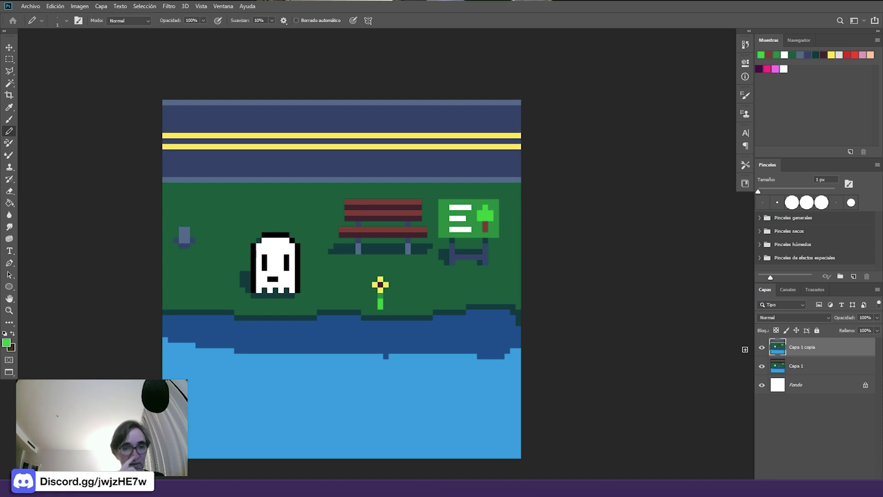
- Trace the shoreline row in light water blue and clean the dark band's lower edge
left_click(236, 386, "alt")
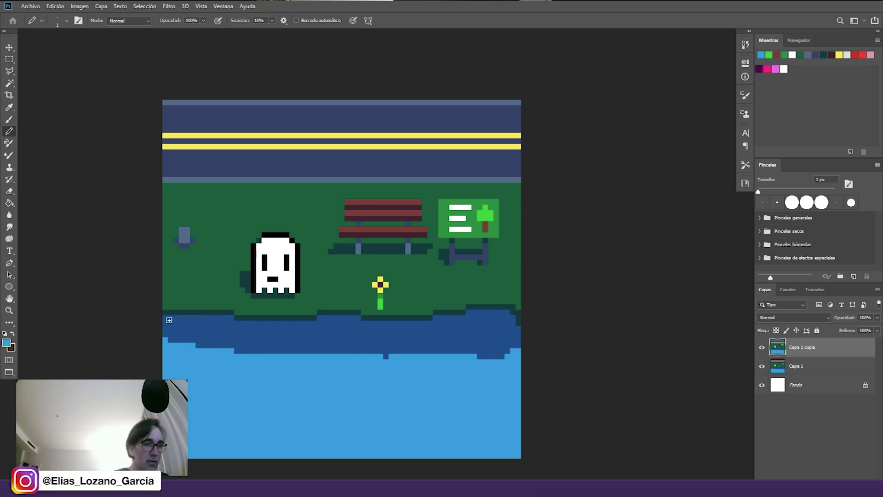
mouse_move(232, 313)
left_mouse_down()
mouse_move(159, 320)
mouse_move(301, 322)
mouse_move(350, 313)
mouse_move(420, 321)
mouse_move(475, 311)
mouse_move(468, 307)
mouse_move(517, 313)
left_mouse_up()
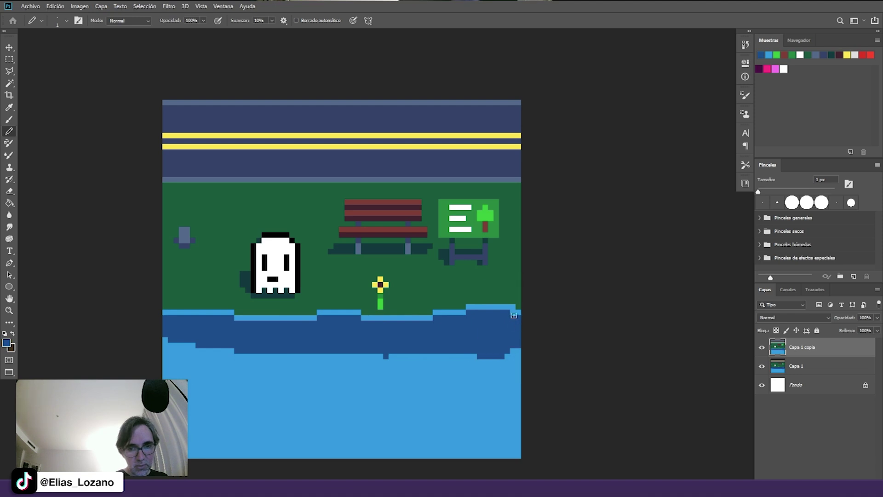
left_click_drag(390, 358, 386, 357)
mouse_move(489, 358)
left_mouse_down()
mouse_move(507, 352)
mouse_move(497, 346)
mouse_move(519, 345)
left_mouse_up()
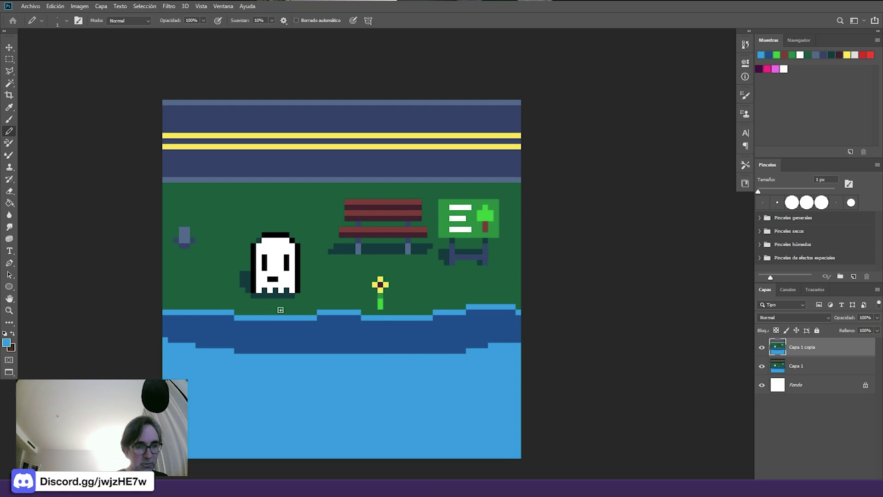
left_click(279, 339, "alt")
left_click(269, 286, "alt")
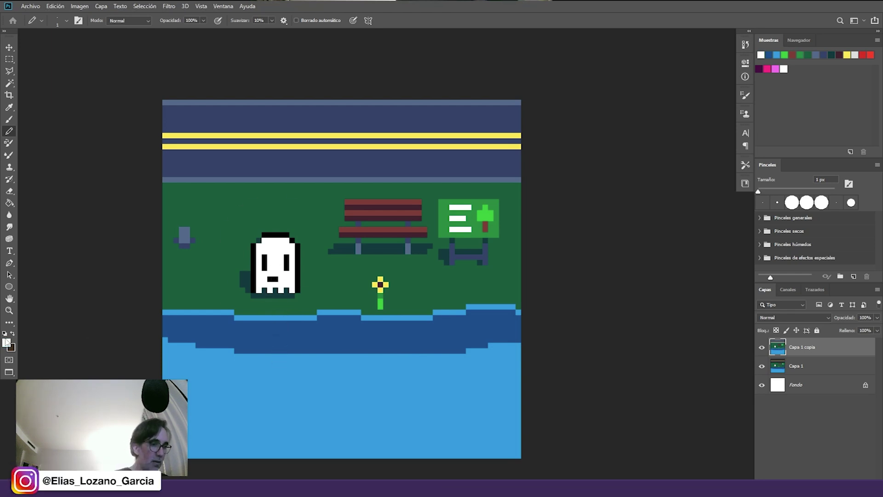
left_click(6, 342)
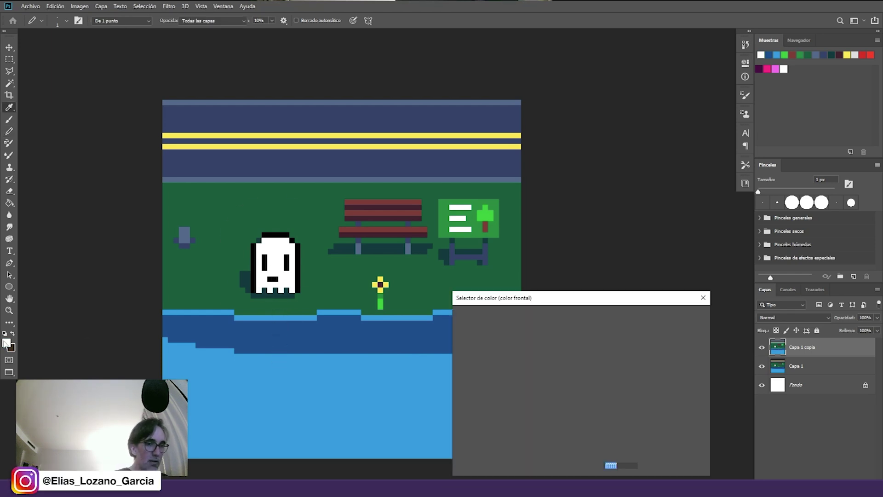
- Set the foreground to pale cyan 82cdee and pencil a reflection patch below the ghost
left_click(436, 360)
left_click_drag(573, 335, 511, 327)
left_click(673, 316)
key("b")
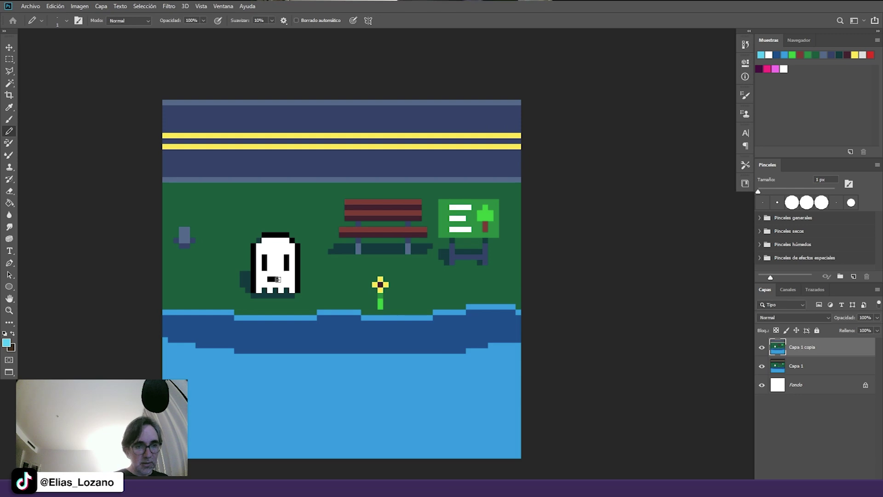
mouse_move(258, 361)
left_mouse_down()
mouse_move(290, 361)
mouse_move(256, 357)
mouse_move(254, 374)
mouse_move(282, 366)
mouse_move(305, 296)
mouse_move(289, 367)
mouse_move(279, 379)
mouse_move(261, 379)
mouse_move(290, 373)
mouse_move(265, 384)
left_mouse_up()
left_click(302, 391, "alt")
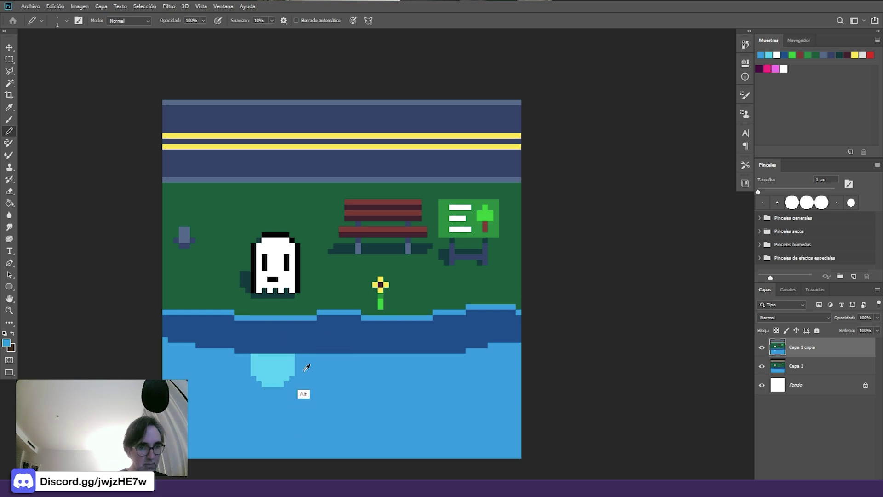
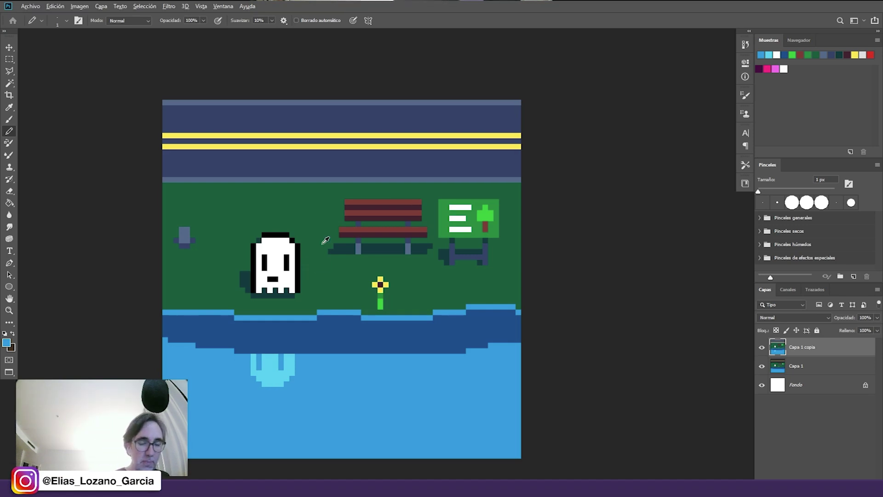
- Redraw the ghost's right, top and left outline and three bottom notches in the bench's grey-blue
left_click(364, 245, "alt")
left_click_drag(298, 244, 297, 290)
mouse_move(290, 240)
left_mouse_down()
mouse_move(255, 243)
mouse_move(252, 291)
left_mouse_up()
left_click(265, 290)
left_click(275, 290)
left_click(286, 291)
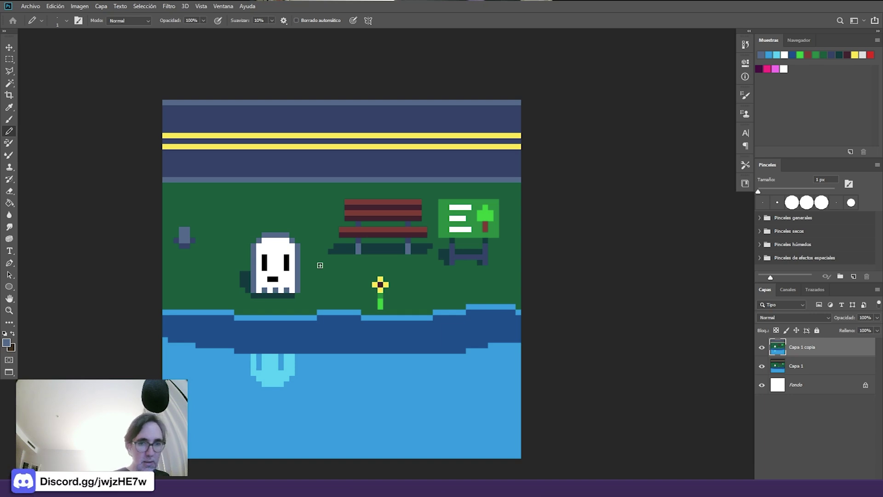
- Paint the ghost's left, top and right edges in light cyan from the reflection
left_click(279, 377, "alt")
left_click_drag(253, 246, 254, 284)
left_click(259, 240)
mouse_move(264, 235)
left_mouse_down()
mouse_move(291, 236)
mouse_move(293, 270)
left_mouse_up()
- Redraw the ghost's top edge in the road's slate, then choose a lighter slate blue
left_click(286, 179, "alt")
left_click_drag(265, 235, 291, 236)
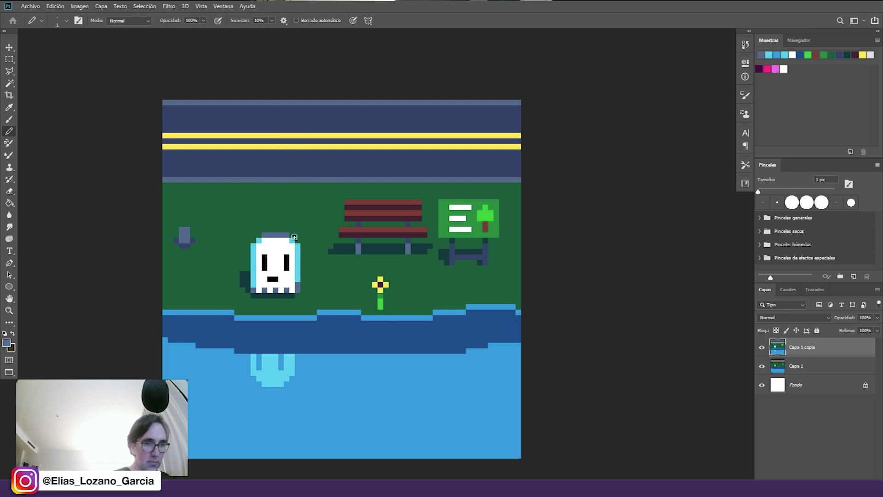
left_click(6, 343)
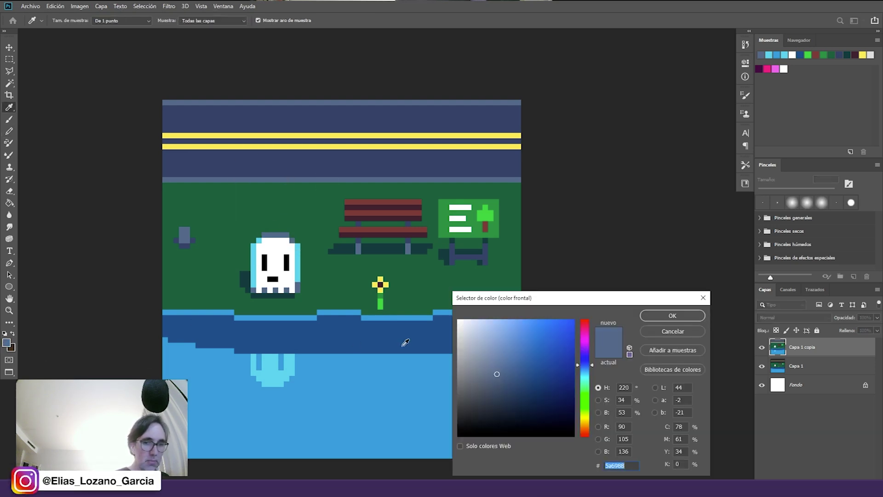
mouse_move(492, 377)
left_mouse_down()
mouse_move(481, 379)
mouse_move(479, 362)
left_mouse_up()
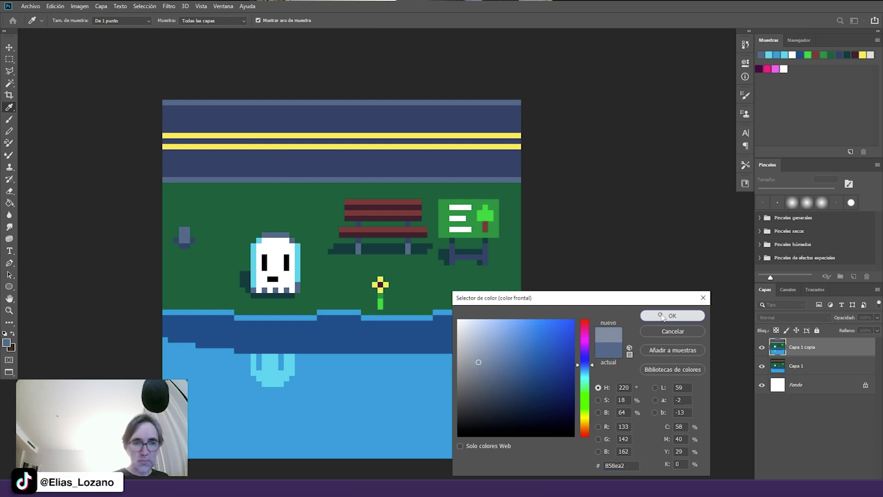
left_click(673, 315)
- Repaint the ghost's left edge, top-right pixels and right edge in the lighter slate
mouse_move(253, 245)
left_mouse_down()
mouse_move(253, 286)
mouse_move(260, 240)
mouse_move(284, 237)
left_mouse_up()
left_click(292, 240)
left_click(287, 235)
left_click(282, 273, "alt")
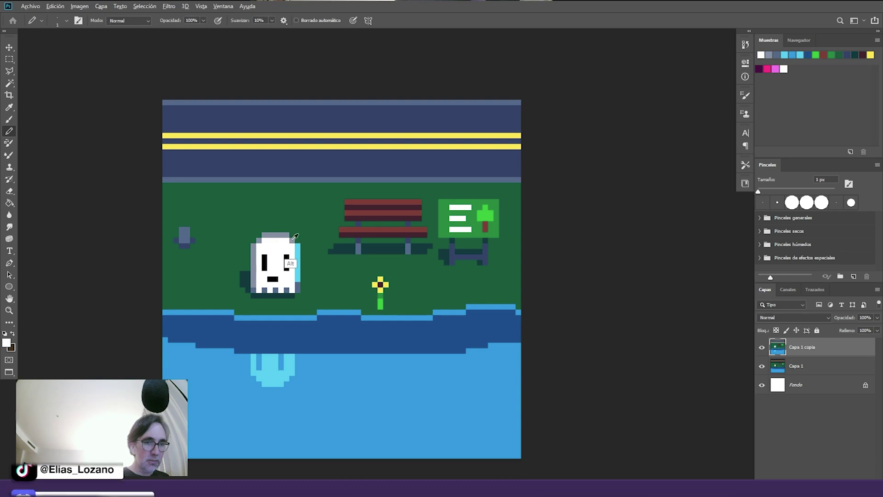
left_click(292, 241, "alt")
left_click_drag(298, 246, 294, 290)
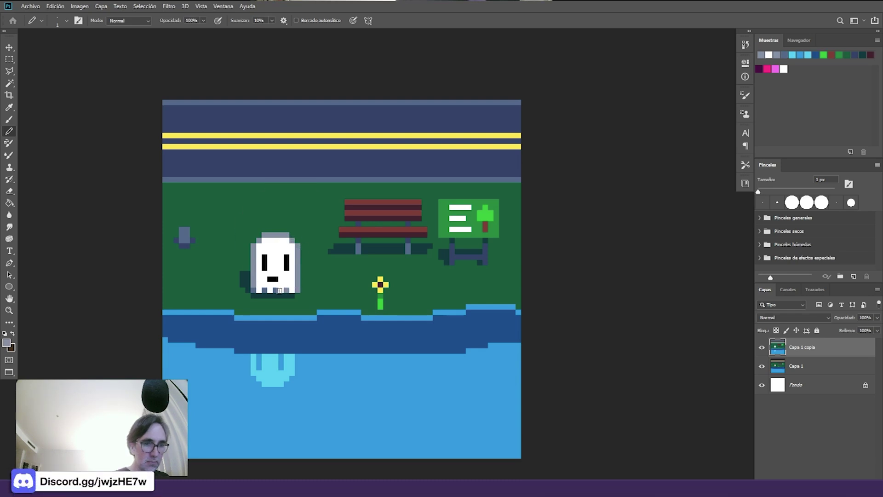
- Repaint the ghost's eyes and black mouth in slate blue-grey
left_click(254, 290)
key("ctrl+z")
left_click(253, 290, "alt")
mouse_move(265, 268)
left_mouse_down()
mouse_move(265, 257)
mouse_move(286, 268)
left_mouse_up()
left_click(263, 293, "alt")
left_click(253, 290)
left_click(262, 264, "alt")
left_click_drag(269, 279, 279, 279)
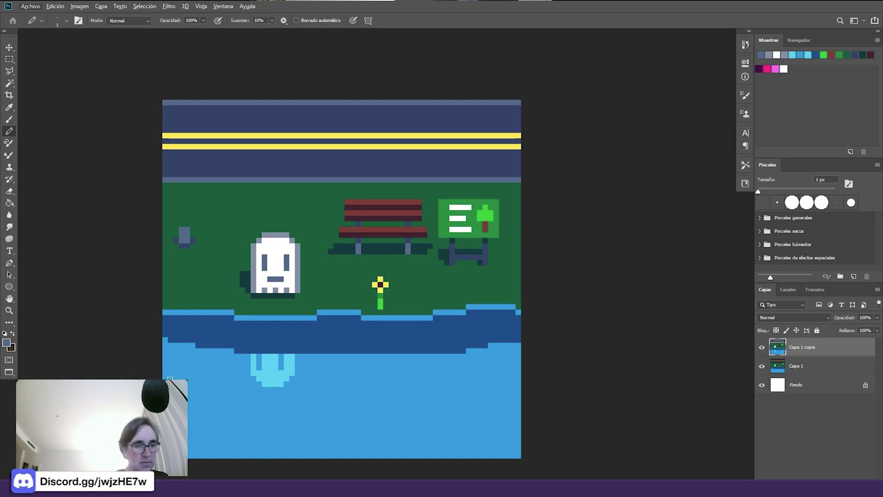
- Fill the reflection's eye gaps with light cyan sampled from the reflection
left_click(262, 368, "alt")
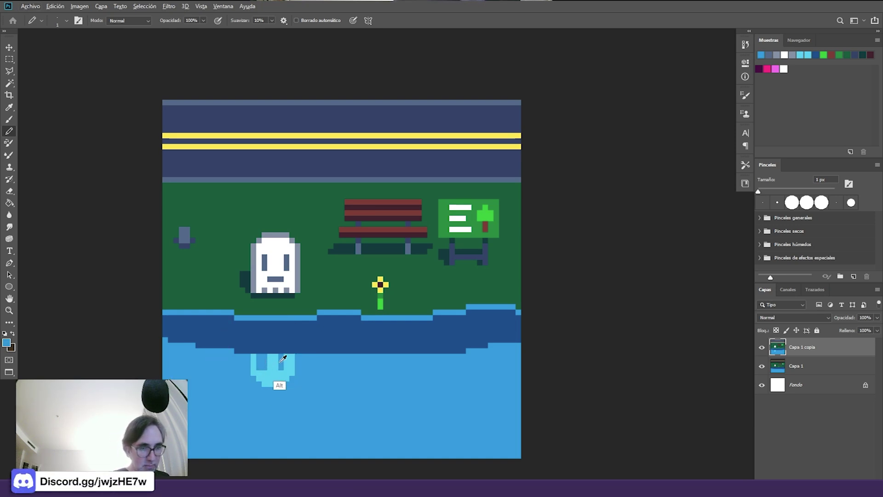
left_click(280, 372, "alt")
mouse_move(281, 368)
left_mouse_down()
mouse_move(281, 357)
mouse_move(264, 368)
left_mouse_up()
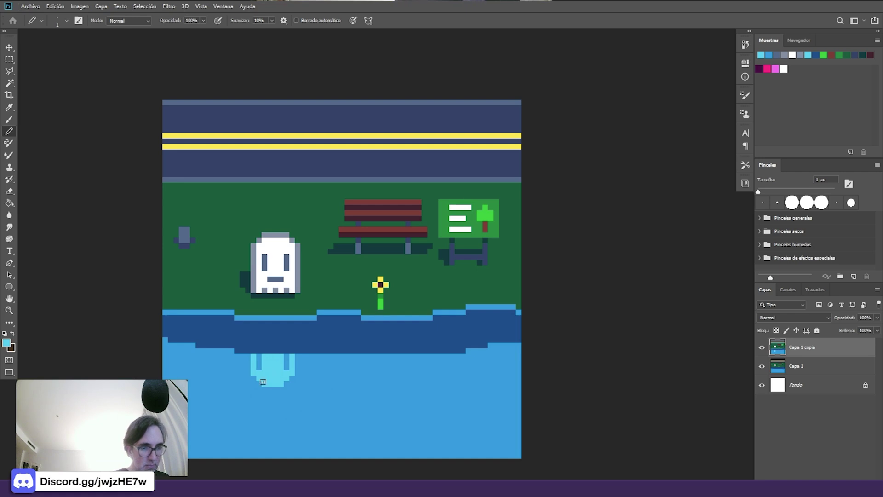
left_click(270, 371, "alt")
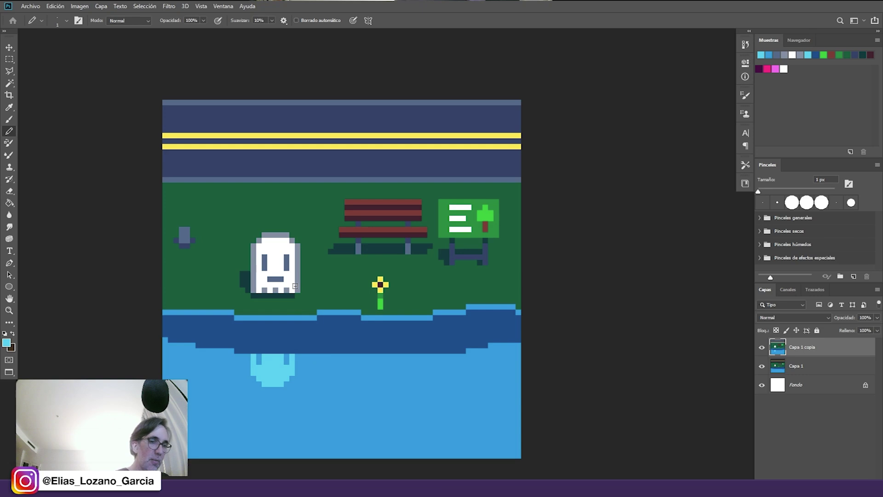
- Whiten the eyes' bottom pixels, add a blue-grey nose pixel, and paint the mouth white
left_click(271, 279, "alt")
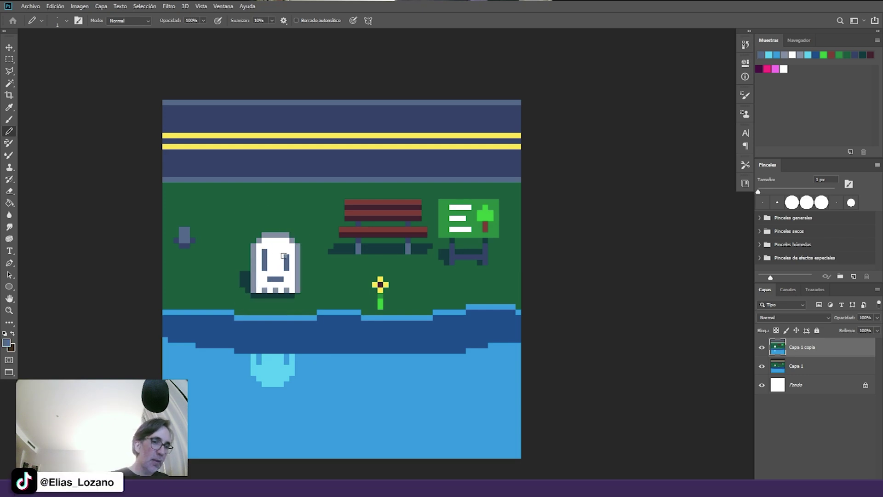
left_click(277, 265, "alt")
left_click(265, 268)
left_click(286, 268)
left_click(276, 279, "alt")
left_click(274, 275)
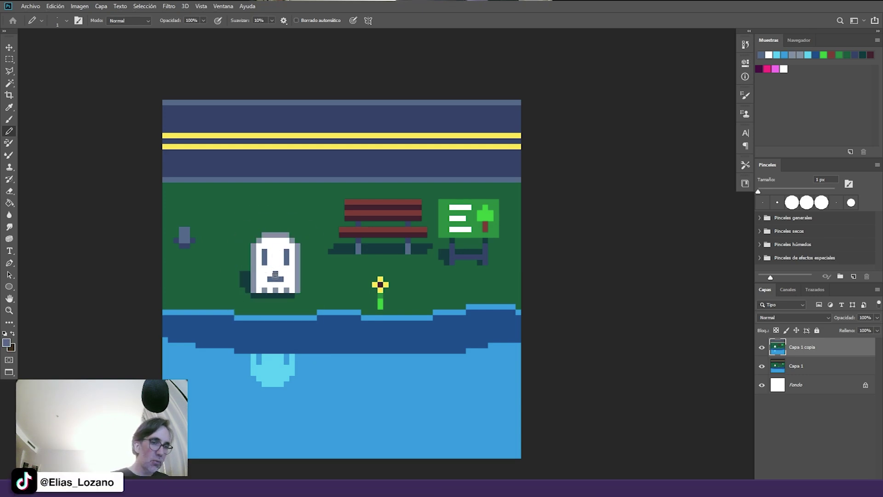
left_click(282, 274, "alt")
left_click_drag(281, 279, 270, 279)
left_click(276, 275, "alt")
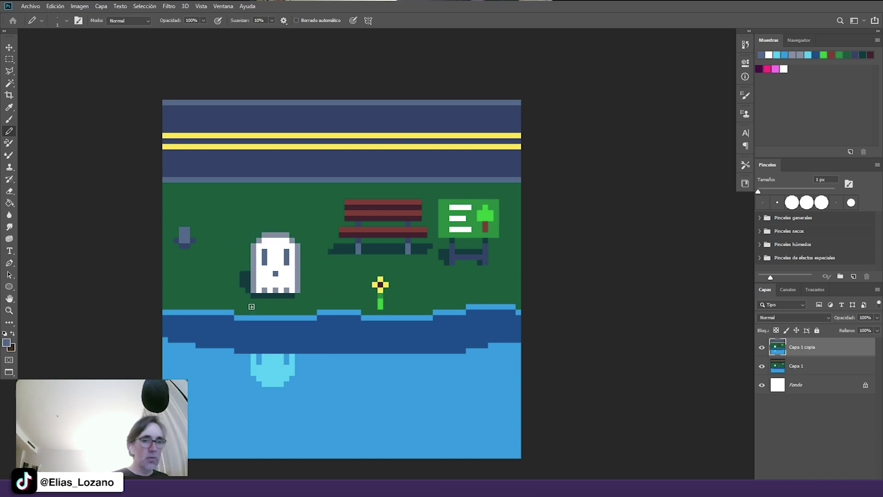
- Toggle Capa 1 copia's visibility repeatedly to compare with the older artwork
left_click(763, 348)
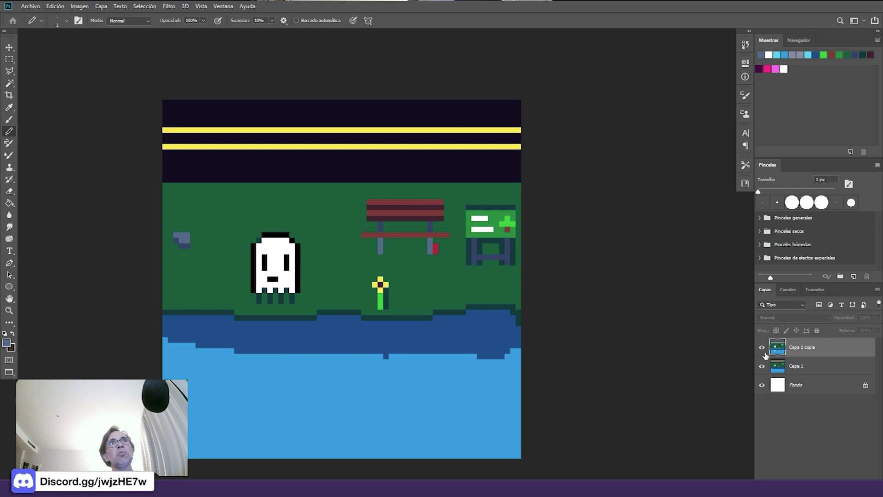
left_click(762, 349)
left_click(762, 348)
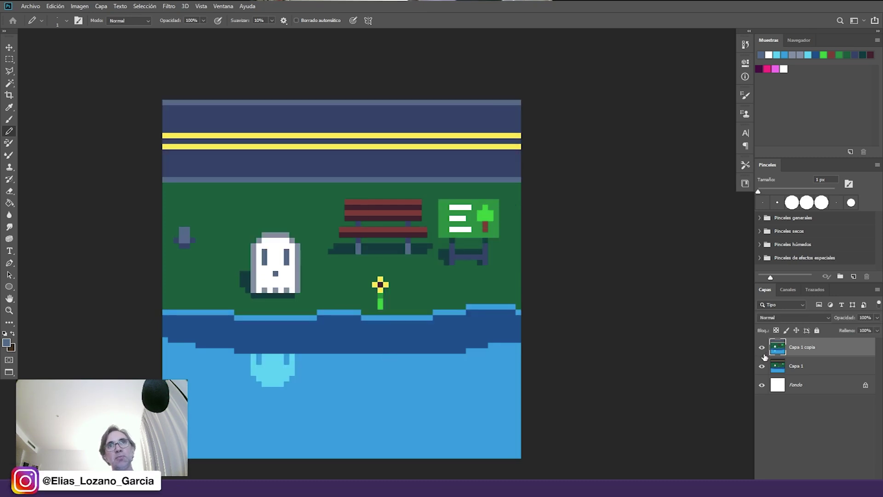
left_click(762, 348)
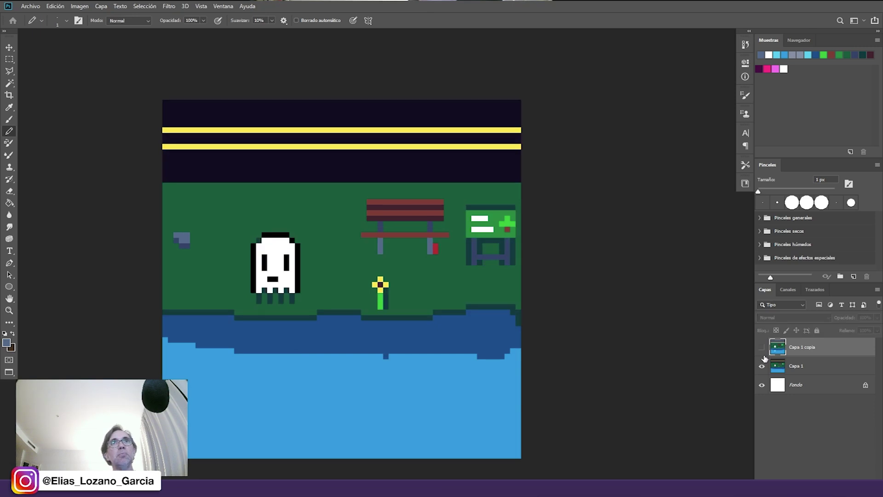
left_click(763, 354)
left_click(764, 353)
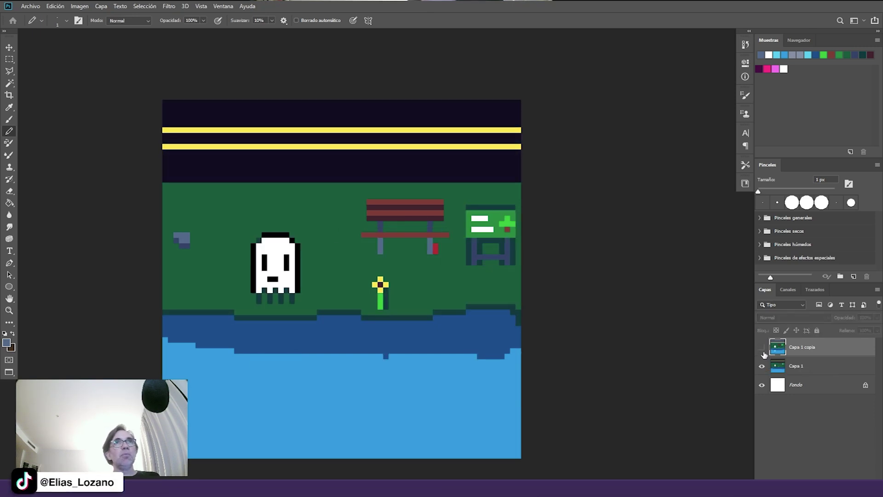
left_click(764, 349)
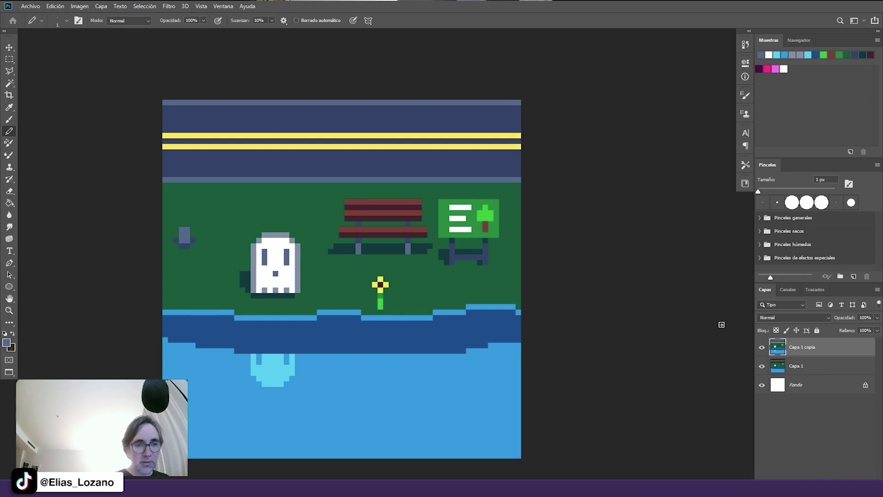
- Reshape the ghost's mouth into a straight grey-blue line, whitening its right end
left_click(265, 279)
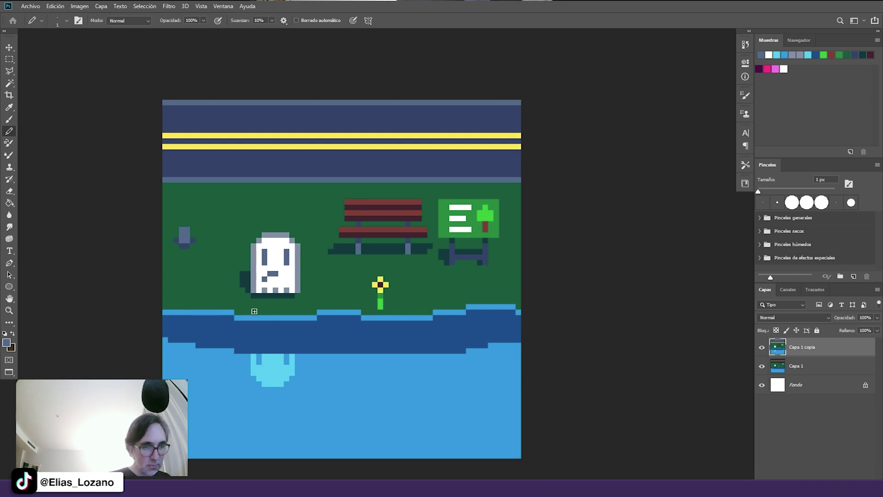
left_click(282, 288, "alt")
left_click(281, 279)
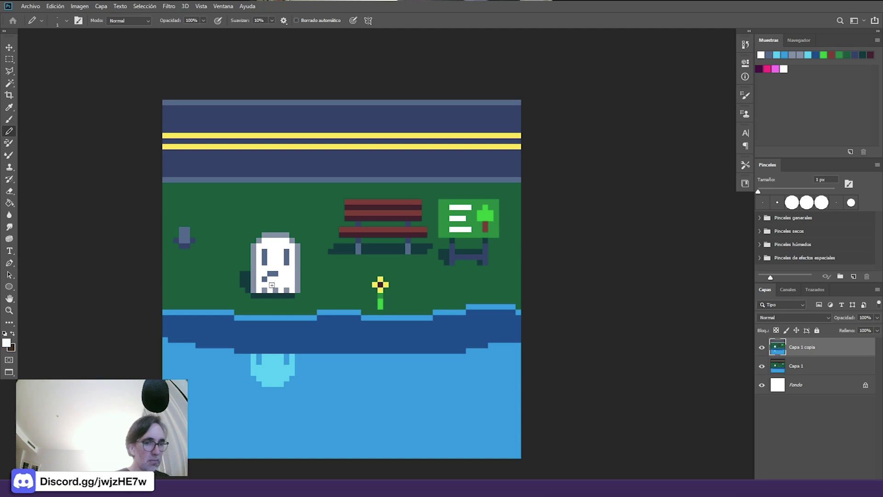
left_click(272, 273, "alt")
left_click(266, 274)
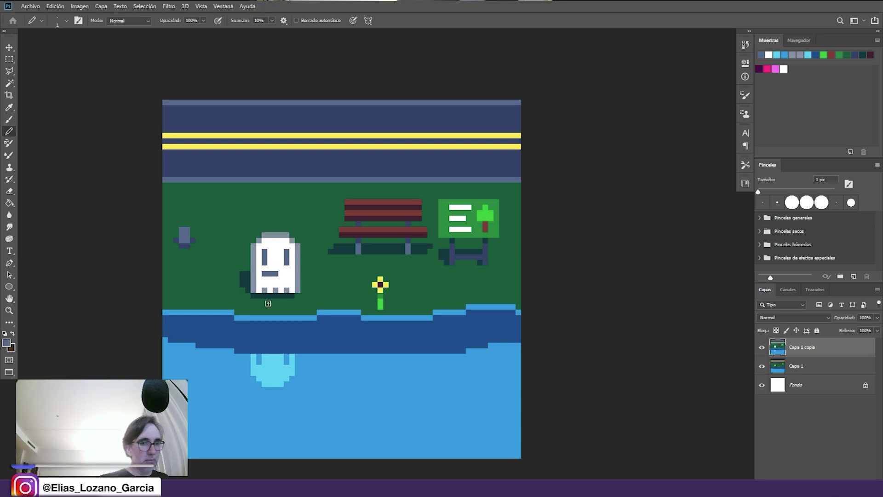
- Compare the mouth fix against the original by toggling Capa 1 copia, leaving it shown
left_click(762, 347)
left_click(761, 348)
left_click(269, 269, "alt")
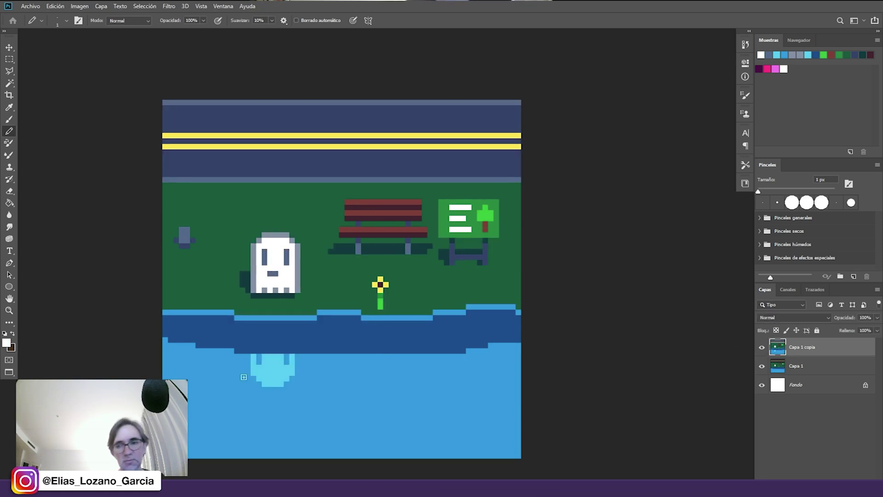
left_click(762, 348)
left_click(762, 347)
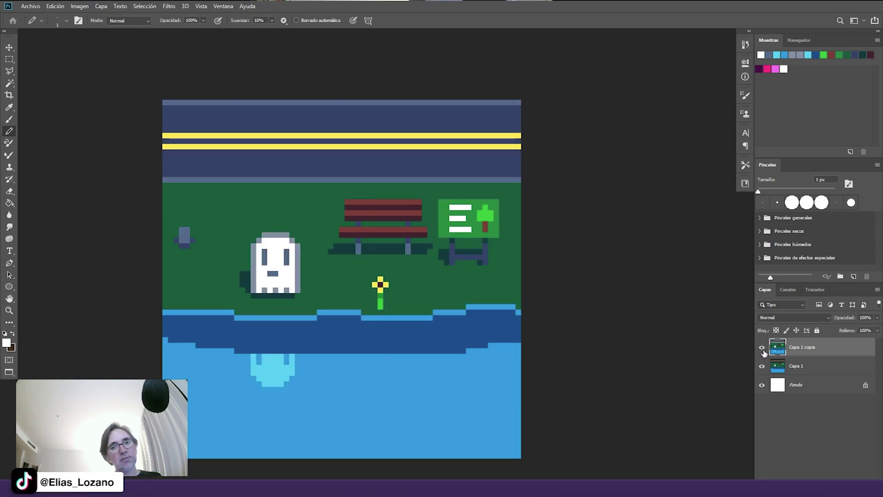
left_click(761, 347)
left_click(761, 347)
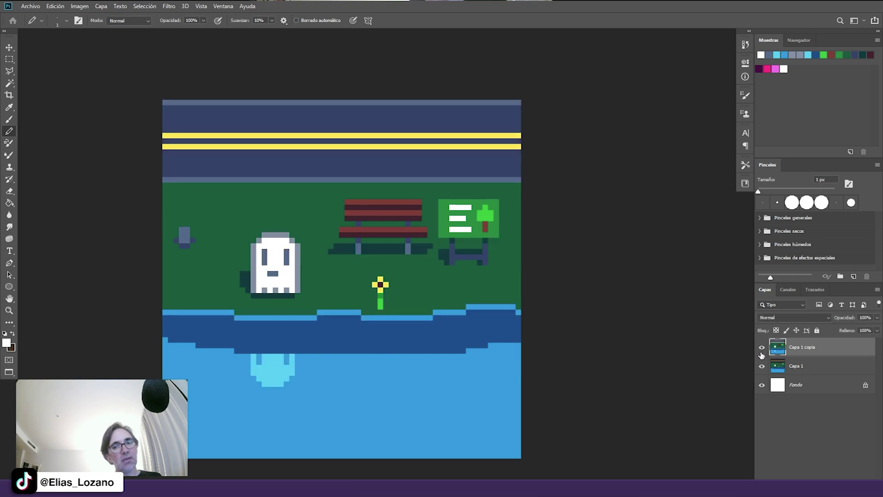
- Zoom out to the whole artwork and compare once more with Capa 1 copia
left_click(387, 350, "alt")
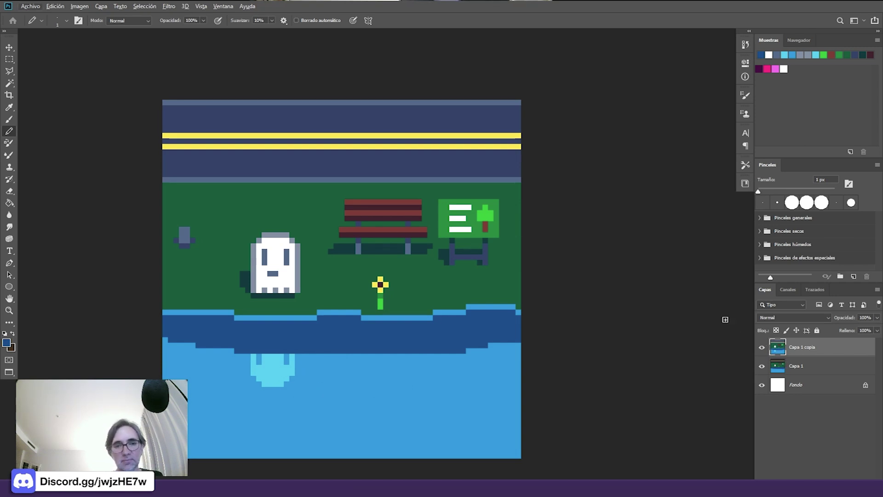
left_click_drag(428, 302, 442, 282)
left_click(460, 292, "ctrl+alt")
left_click(460, 292, "ctrl+alt")
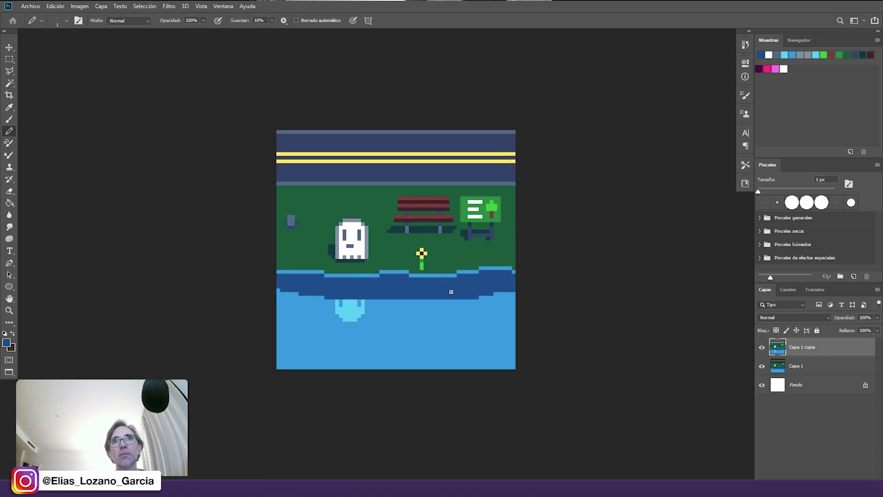
left_click(763, 348)
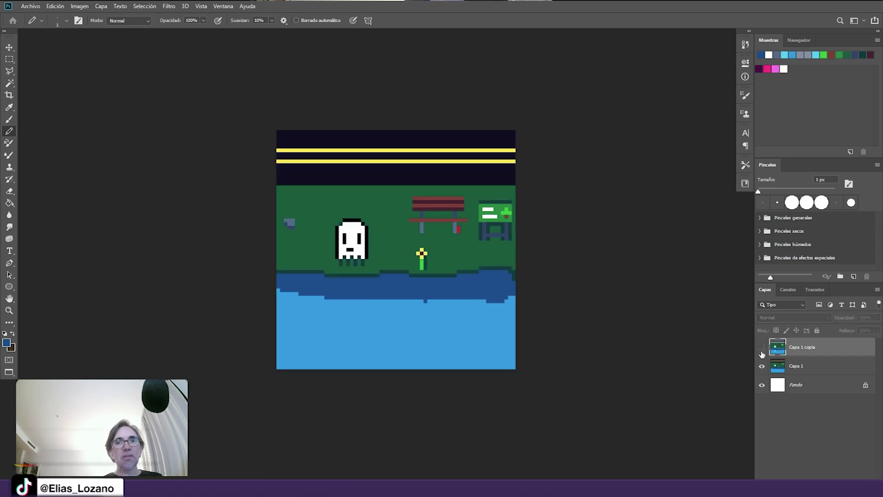
left_click(761, 353)
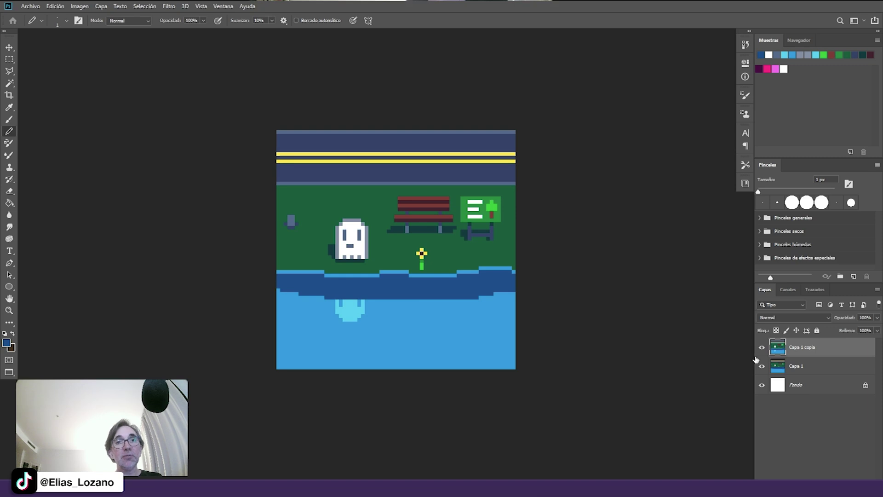
- Save the artwork as fantasmin.psd and close the document
key("ctrl+shift+s")
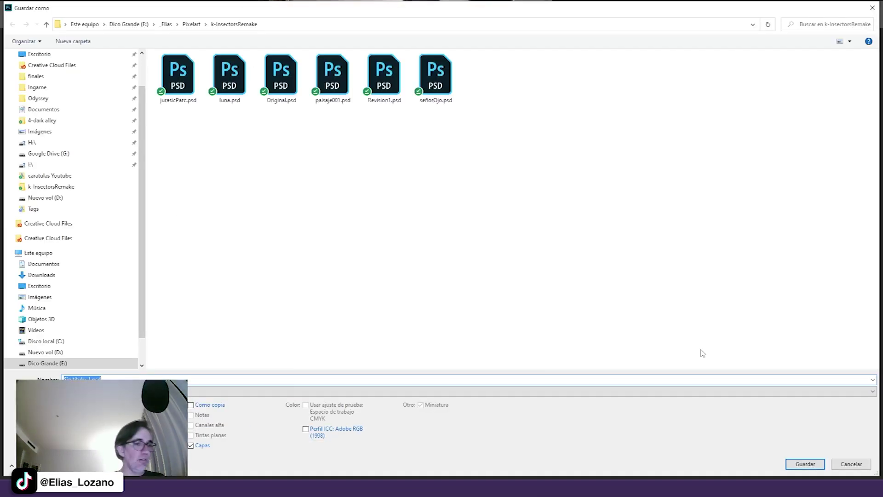
type("fantasmin")
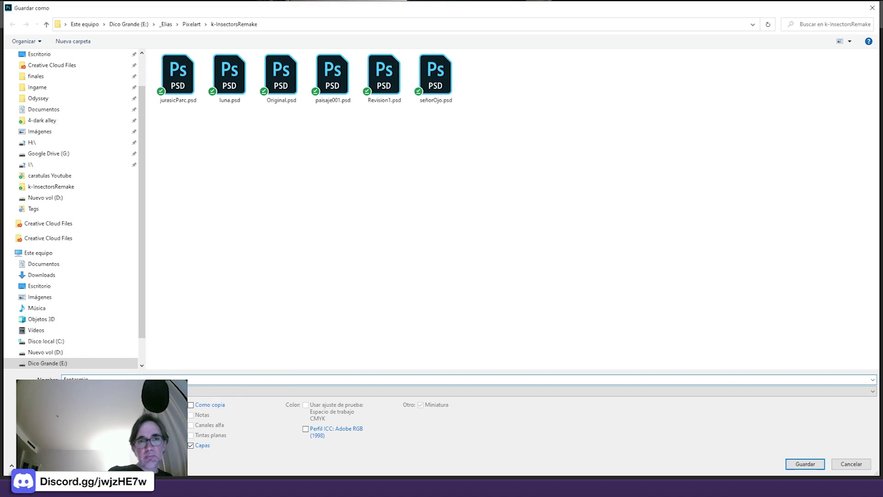
key("Return")
key("Return")
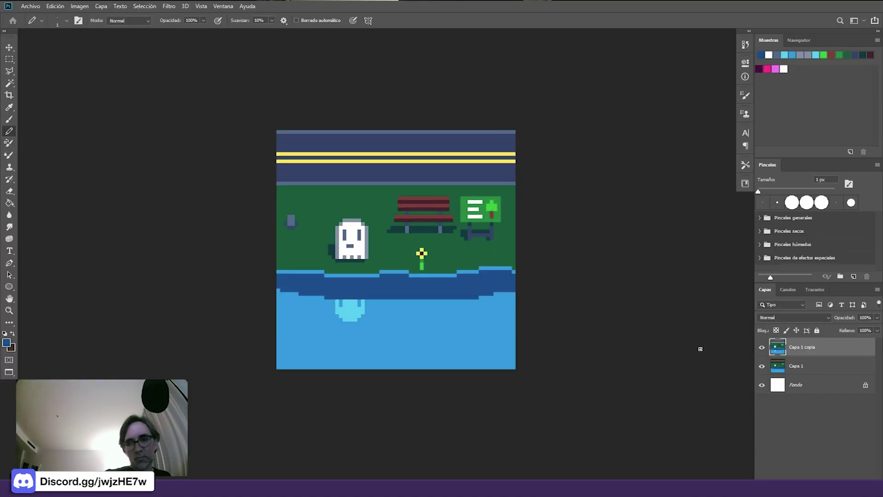
key("ctrl+w")
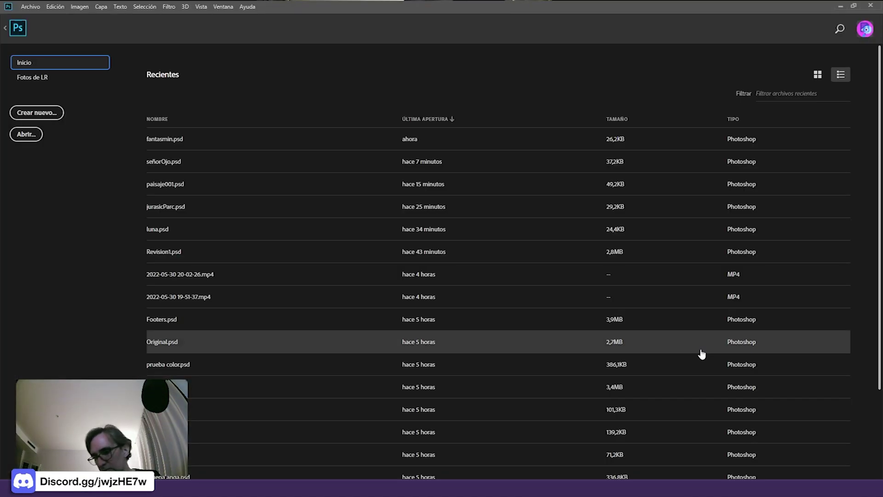
- Switch to the browser and close the ghost image tab and its enlarged preview
mouse_move(350, 489)
left_click(330, 451)
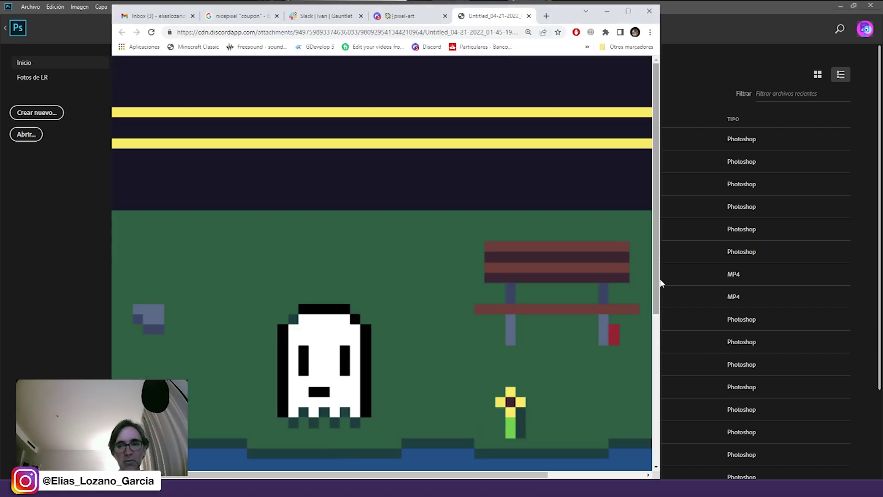
key("ctrl+w")
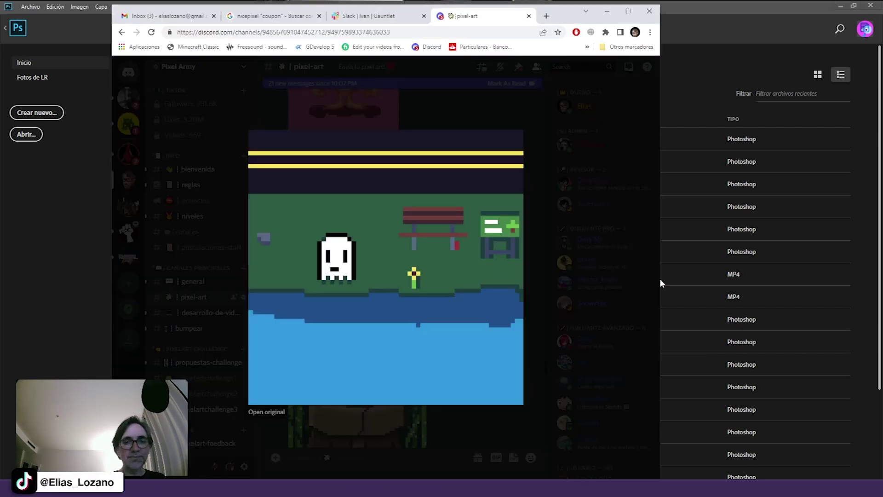
left_click(660, 280)
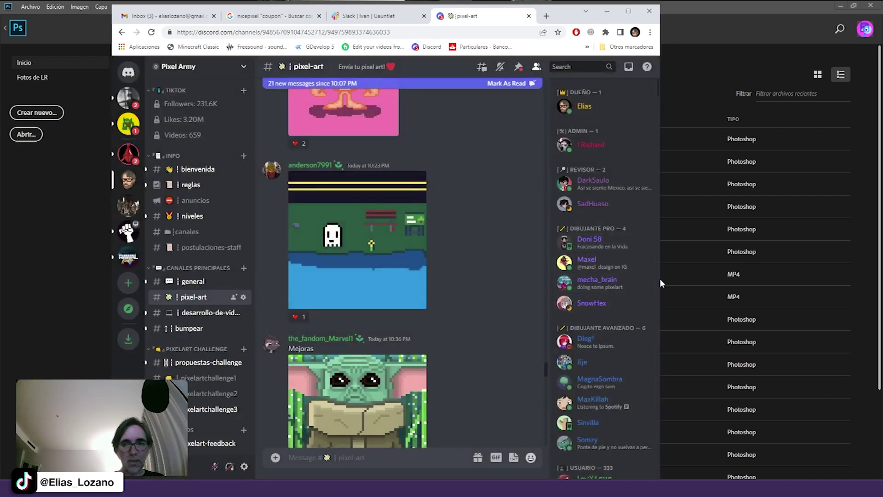
- Find the Baby Yoda post in #pixel-art and view its original image at full size
scroll(403, 262, "down", 3)
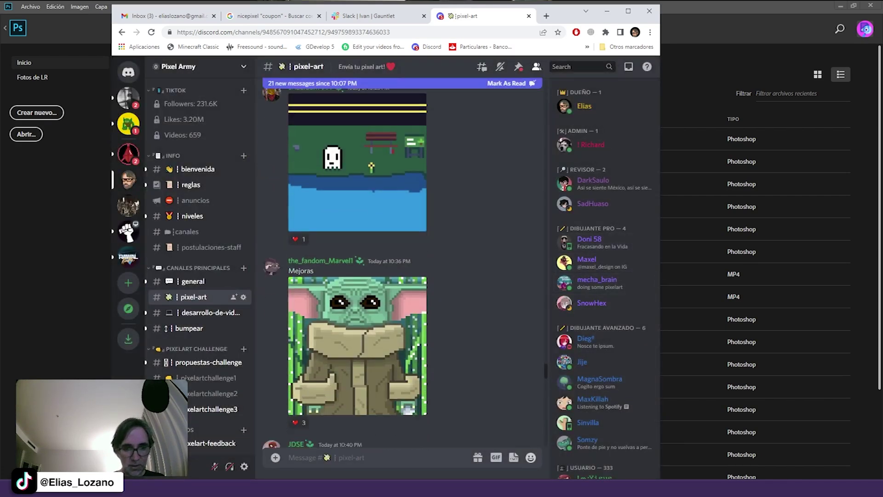
scroll(402, 262, "up", 1)
scroll(403, 263, "down", 1)
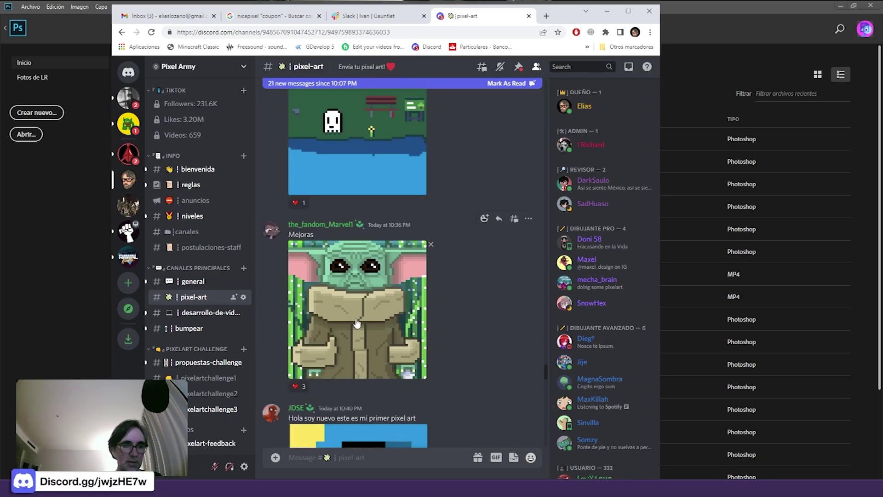
scroll(357, 324, "down", 3)
scroll(352, 307, "up", 2)
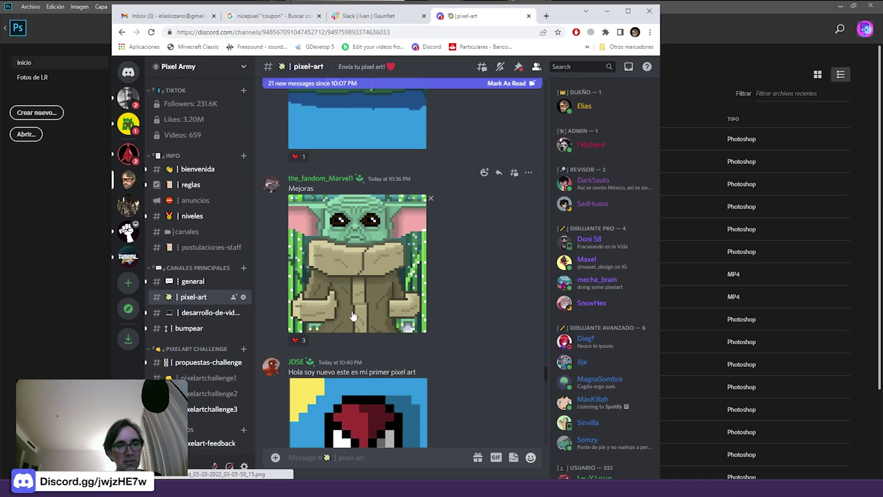
left_click(365, 313)
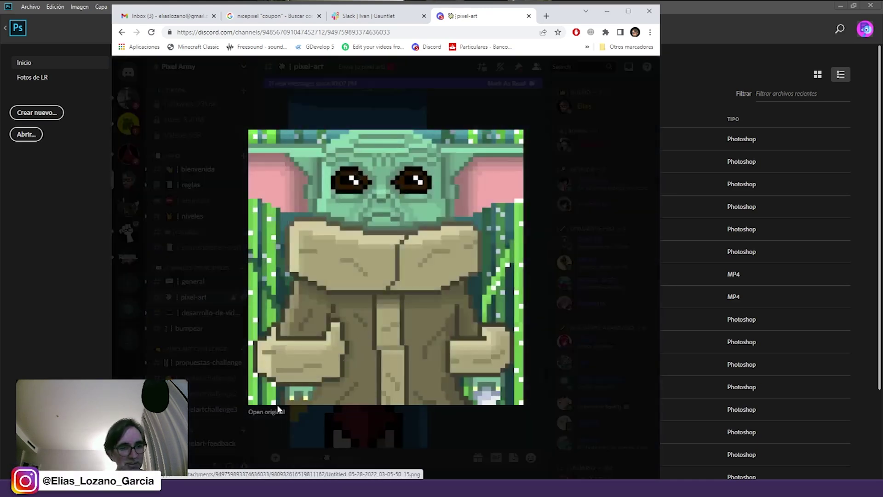
left_click(267, 412)
left_click(395, 306)
- Copy the Baby Yoda image and return to Photoshop
right_click(403, 294)
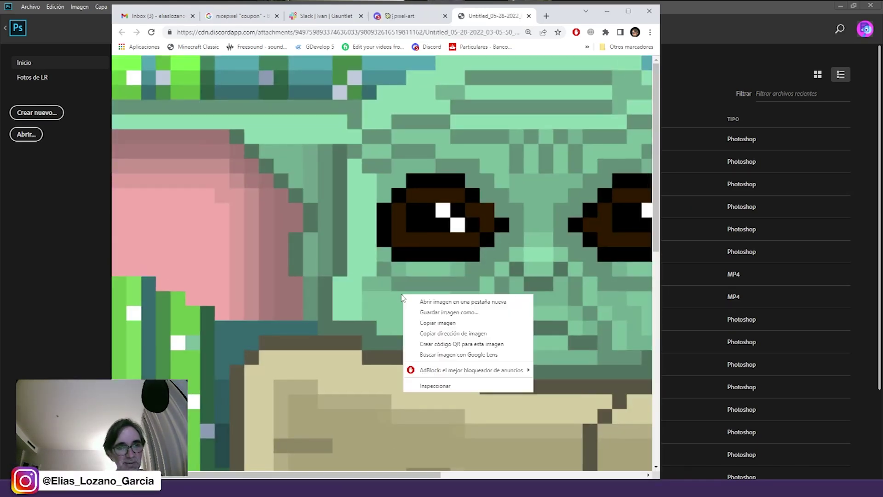
left_click(416, 325)
left_click(679, 9)
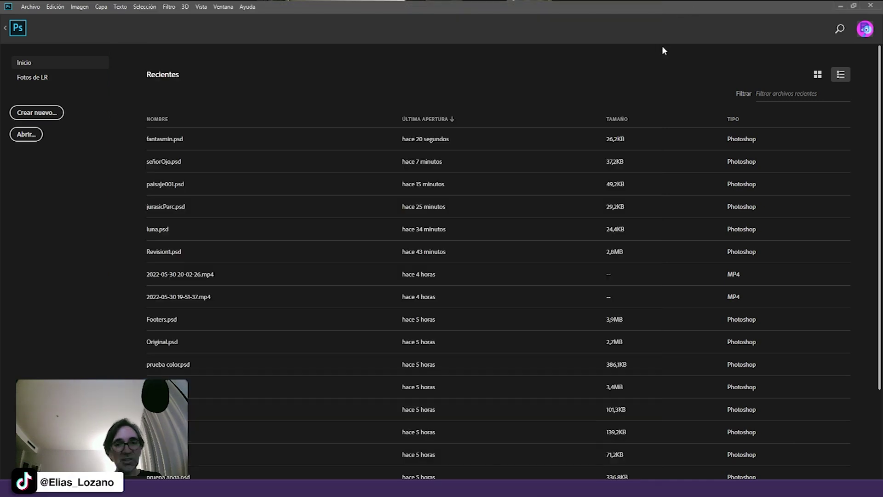
- Create a new blank document and paste the Baby Yoda image as a layer
key("ctrl+n")
key("Return")
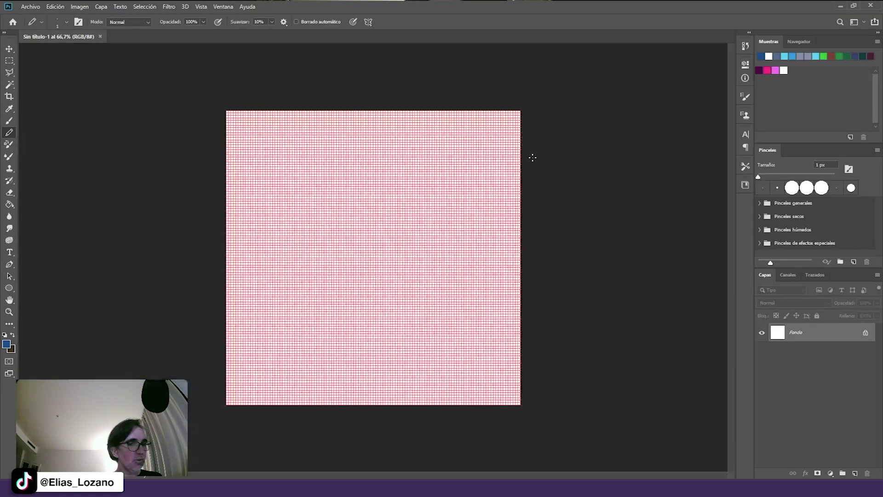
key("ctrl+v")
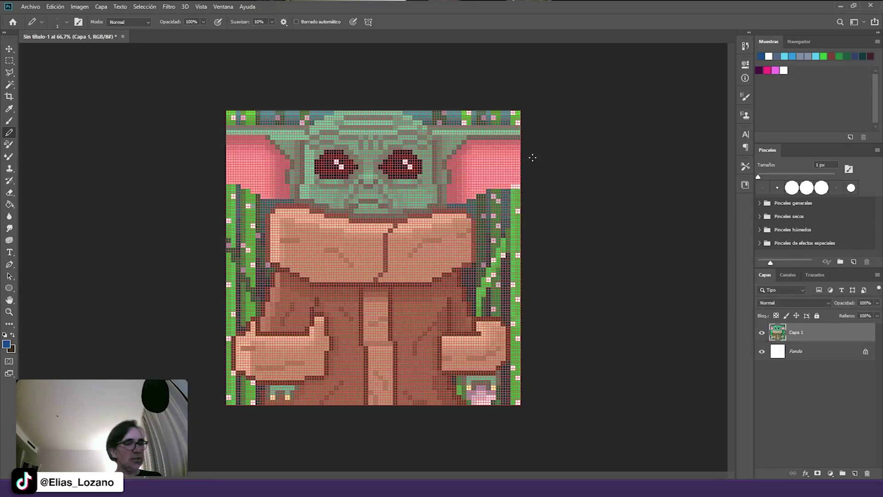
- Select one white eye highlight pixel with the Rectangular Marquee to measure it as 16 px
key("m")
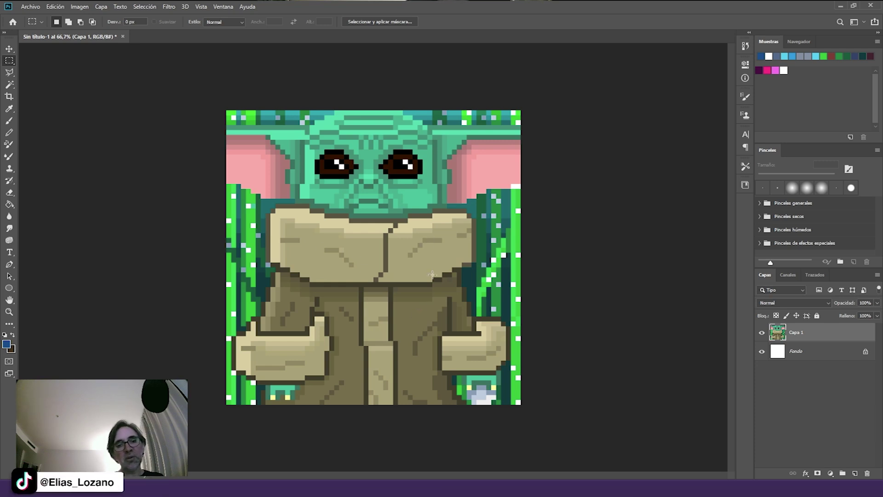
scroll(388, 200, "up", 5)
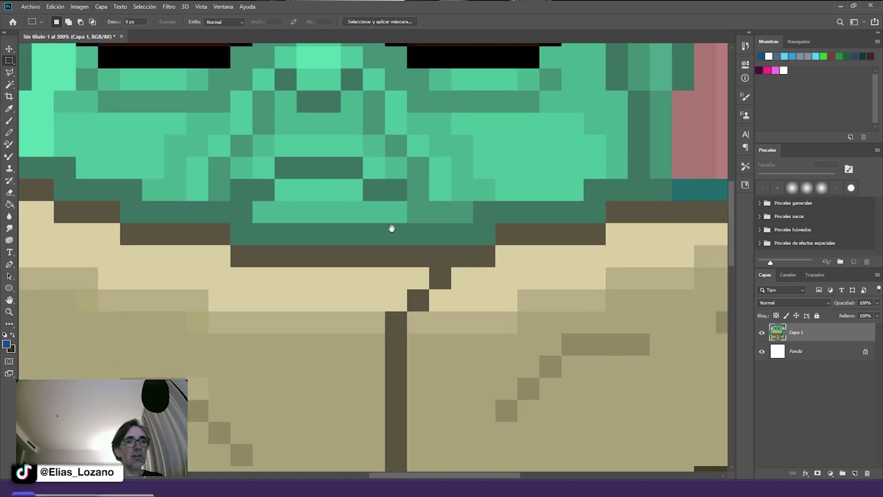
scroll(439, 345, "down", 5)
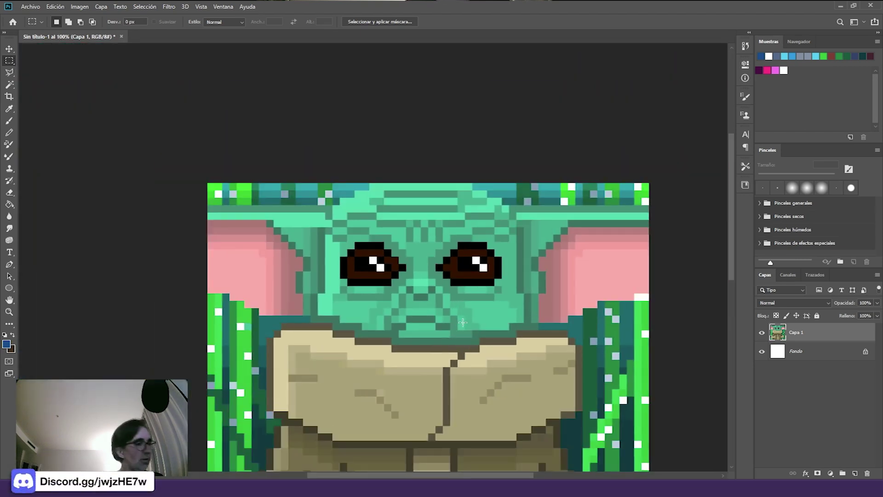
scroll(399, 257, "up", 3)
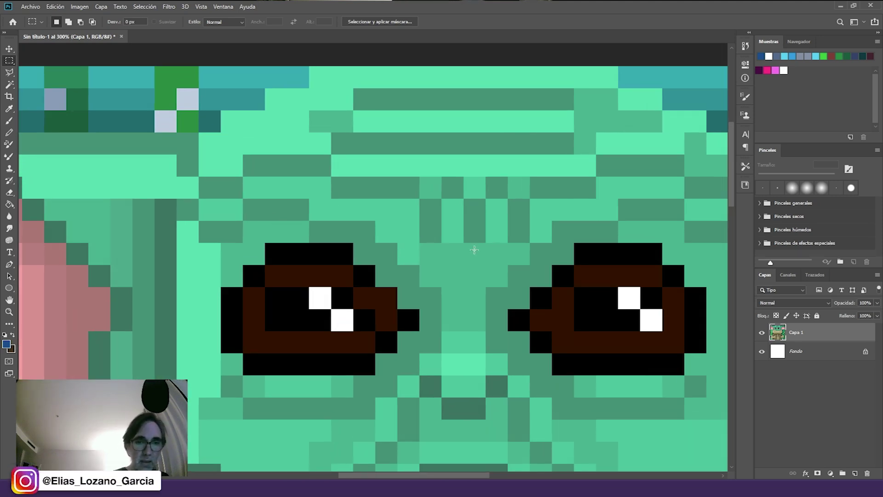
left_click_drag(309, 288, 331, 309)
- Resize the image to 6,25% width in Tamaño de imagen, giving 60 × 60 px
left_click(79, 7)
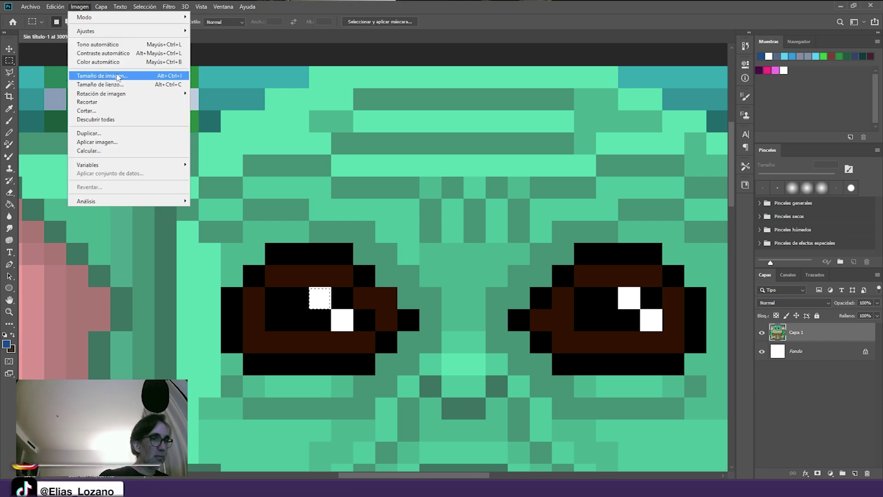
left_click(99, 73)
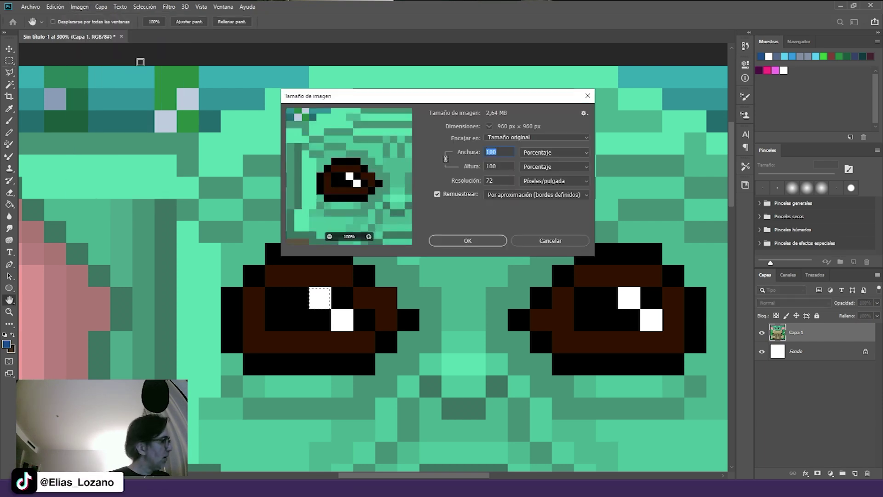
type("6")
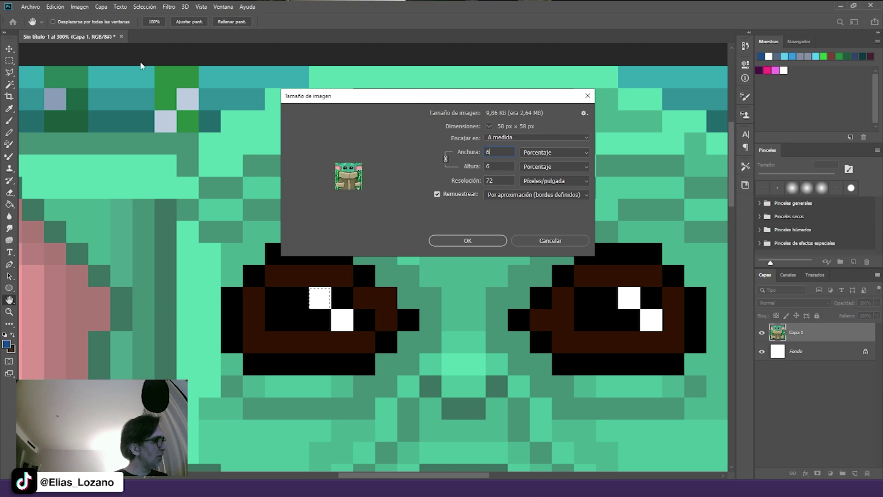
type(",25")
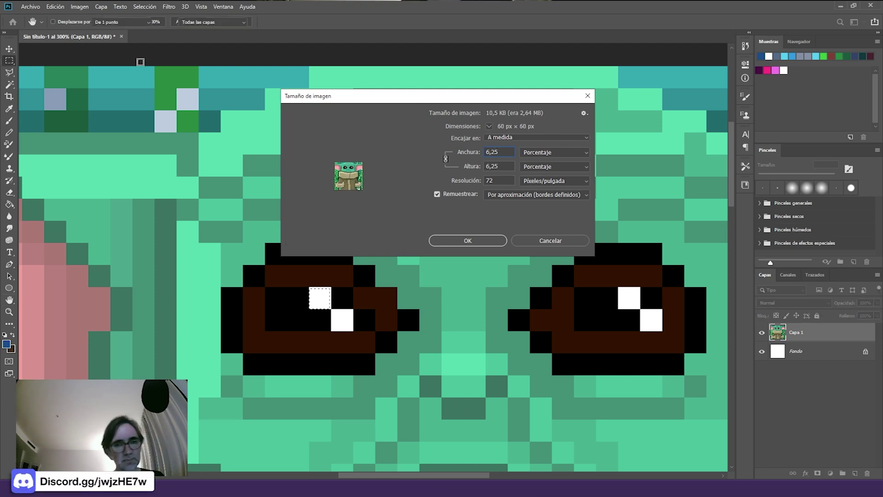
key("Return")
- Zoom in on the shrunken Baby Yoda and add a new empty layer above it
key("f")
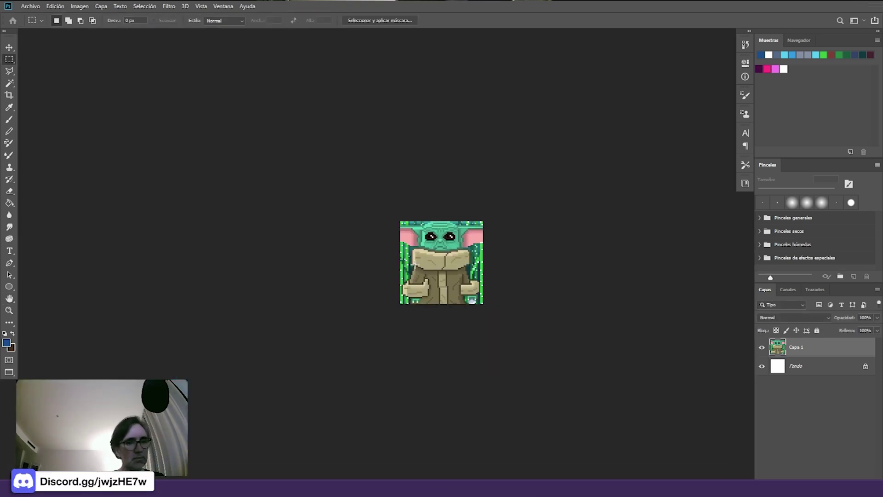
left_click(448, 259, "ctrl")
left_click(454, 270, "ctrl")
left_click_drag(456, 271, 416, 294)
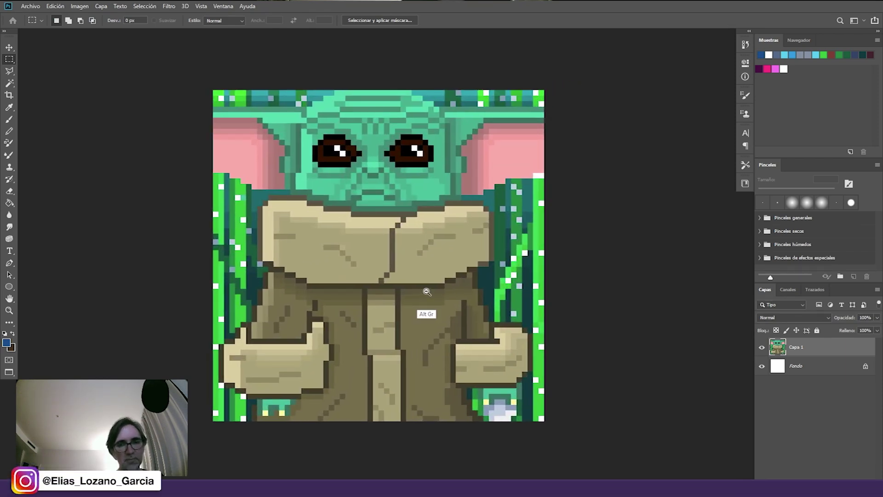
left_click(426, 292, "alt")
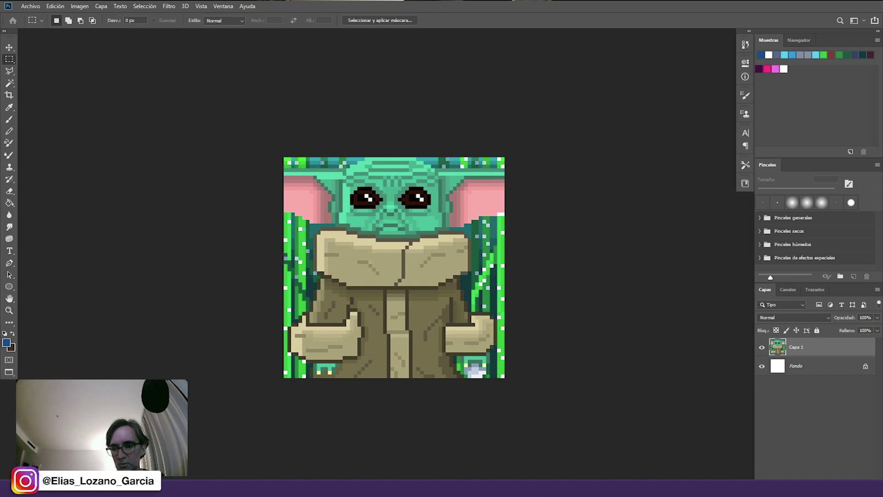
left_click(846, 477)
- With a near-black pencil, outline the collar, right ear, right hand and right claw
key("b")
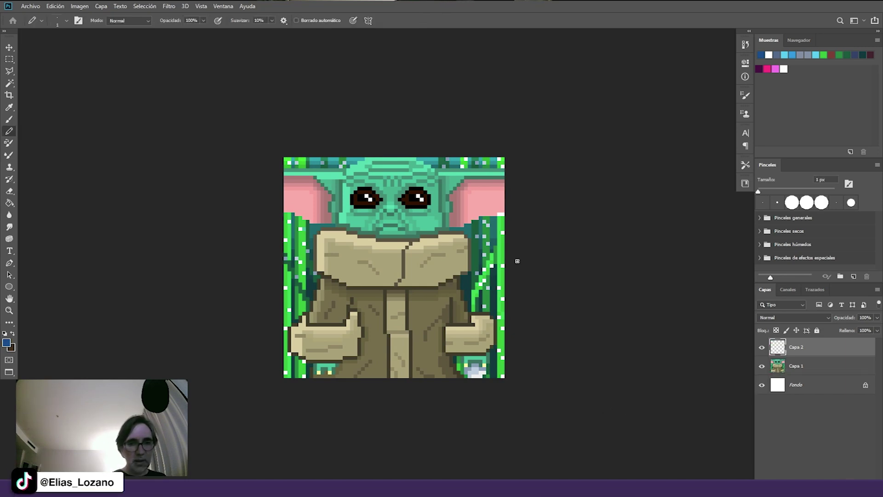
left_click(525, 245, "alt")
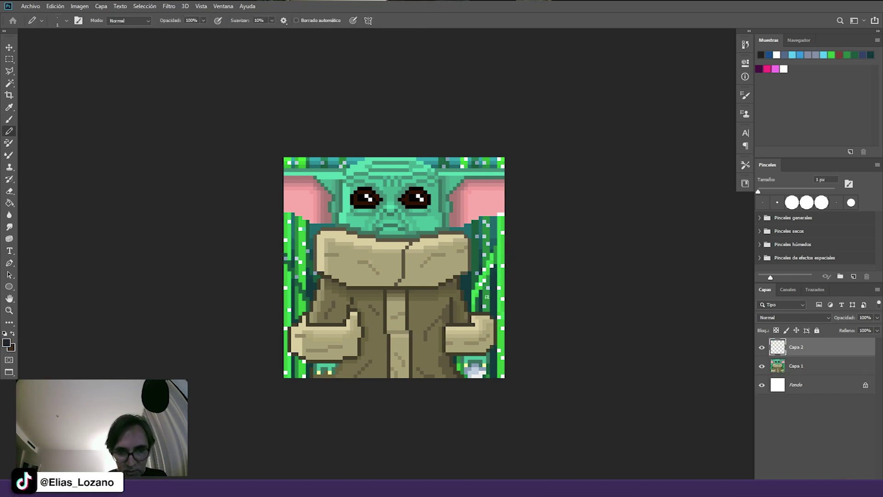
mouse_move(456, 229)
left_mouse_down()
mouse_move(506, 217)
mouse_move(469, 231)
mouse_move(471, 276)
left_mouse_up()
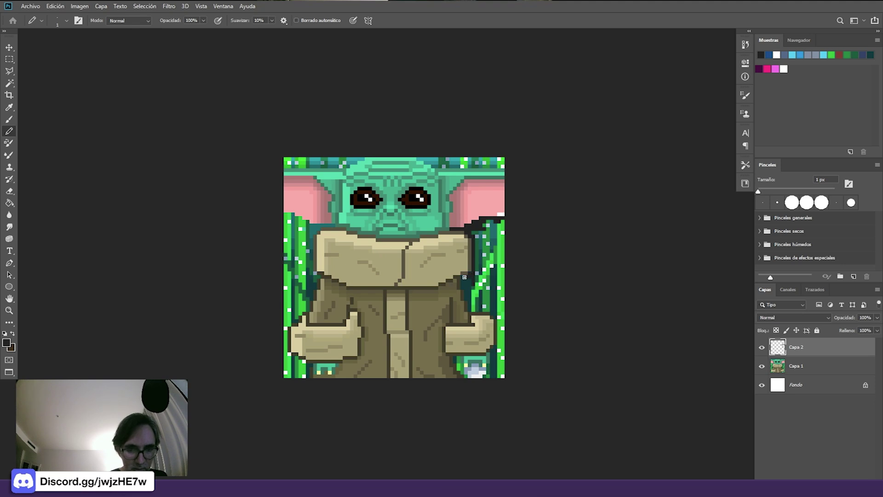
mouse_move(475, 310)
left_mouse_down()
mouse_move(497, 299)
mouse_move(483, 309)
mouse_move(503, 309)
mouse_move(495, 351)
left_mouse_up()
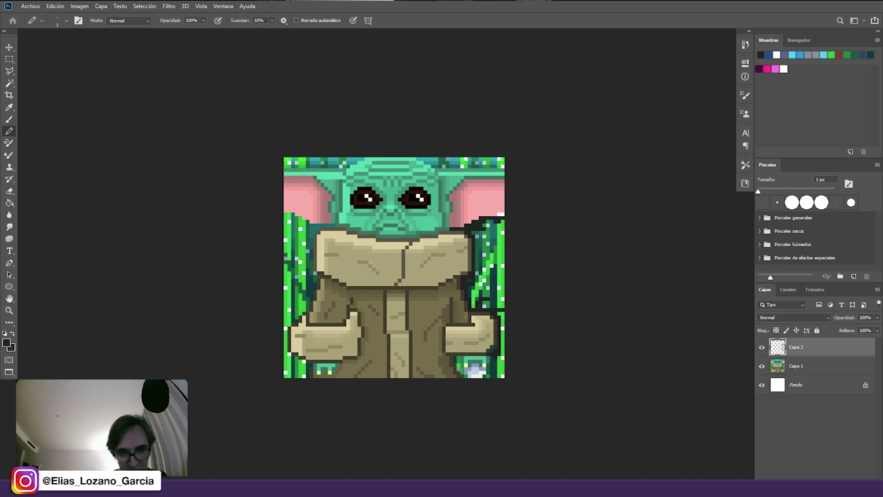
left_click_drag(458, 359, 458, 370)
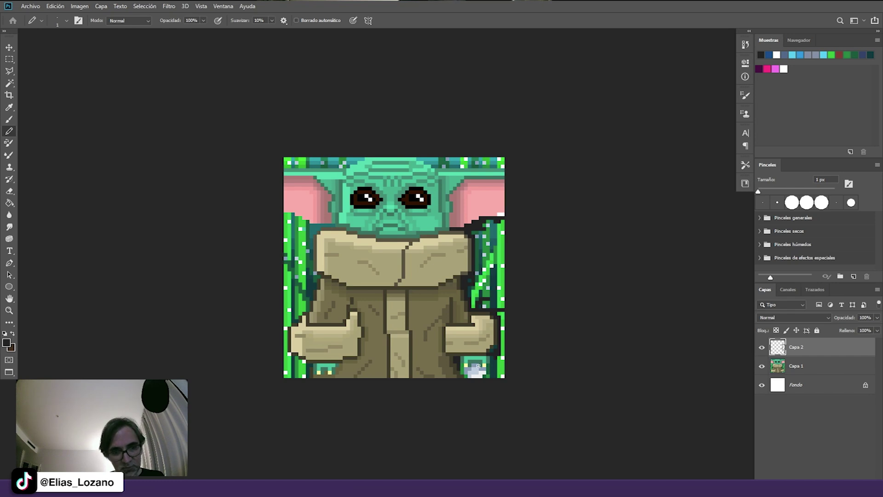
mouse_move(477, 366)
left_mouse_down()
mouse_move(463, 373)
mouse_move(495, 369)
left_mouse_up()
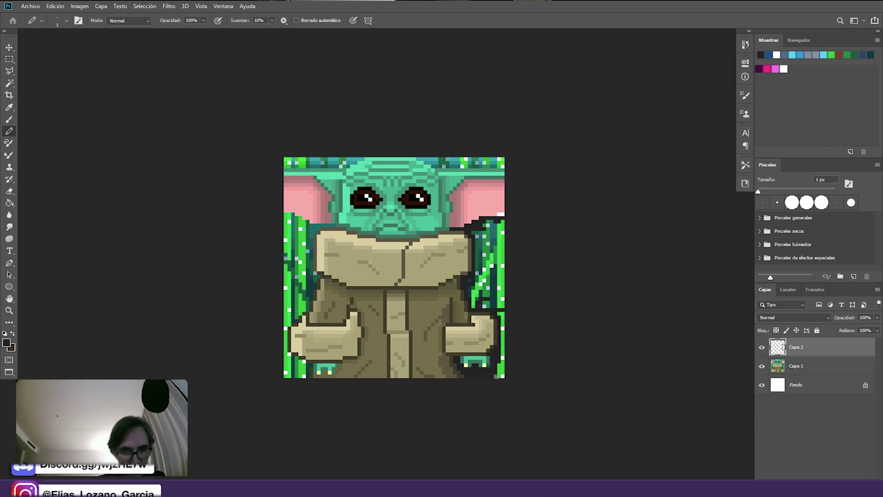
- Add dark outline pixels along the top edge, above the right ear and left of the head
left_click_drag(420, 158, 426, 161)
left_click_drag(459, 167, 535, 165)
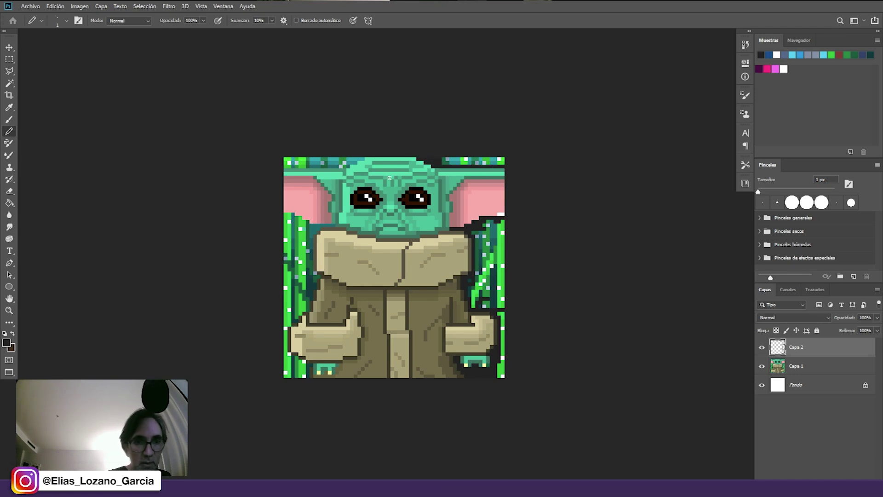
left_click_drag(363, 159, 258, 172)
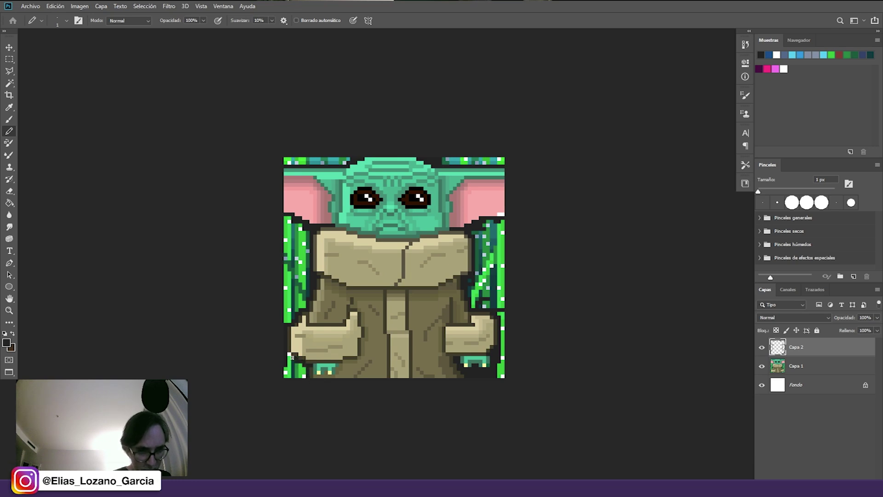
- Bucket-fill the seven green grass strips around Baby Yoda with dark on Capa 2
key("g")
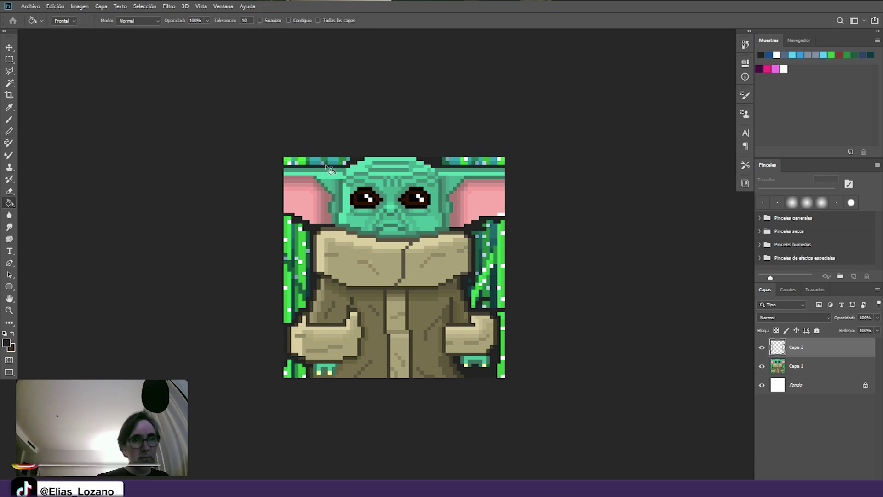
left_click(289, 20)
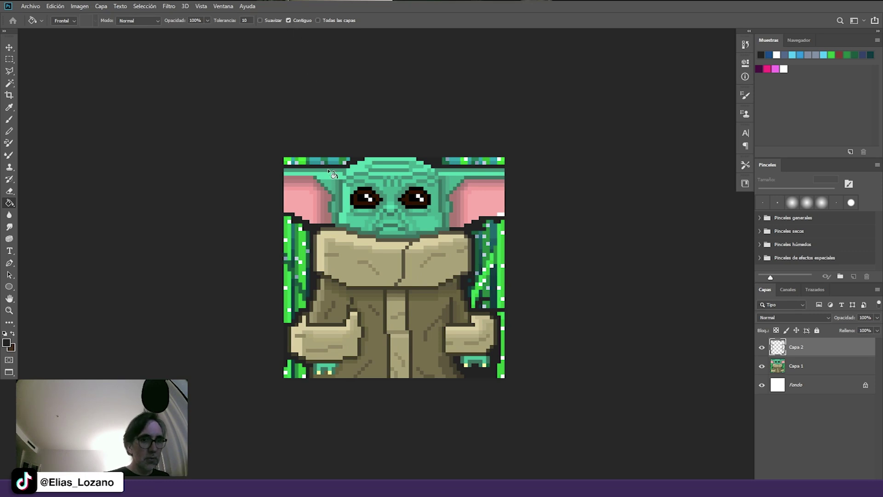
left_click(329, 164)
left_click(302, 260)
left_click(301, 371)
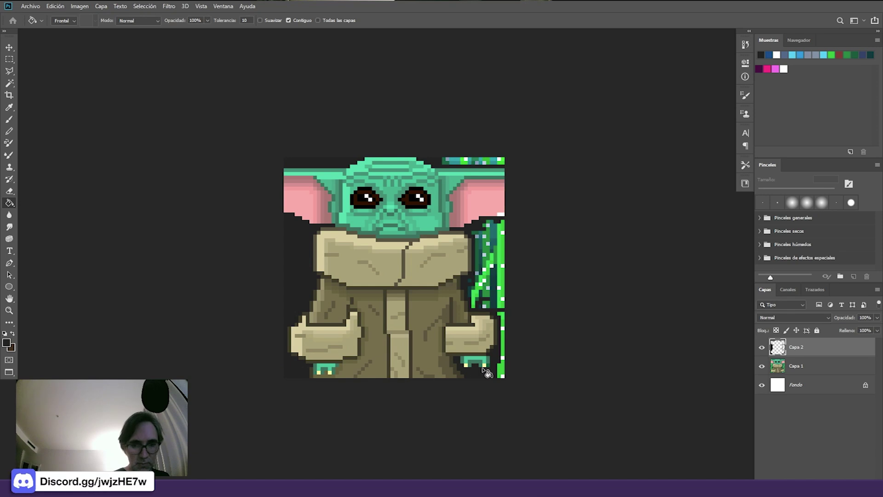
left_click(502, 365)
left_click(493, 222)
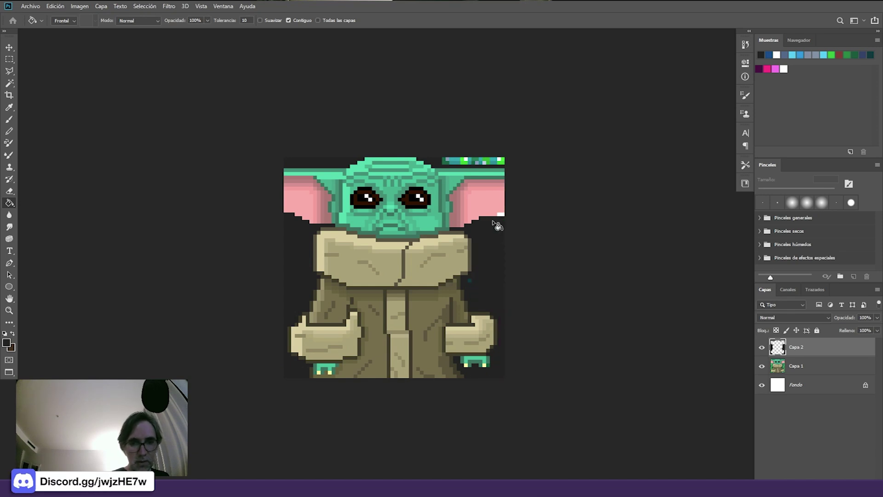
left_click(492, 162)
- Toggle the dark cover layer's visibility to compare, leaving it shown
key("b")
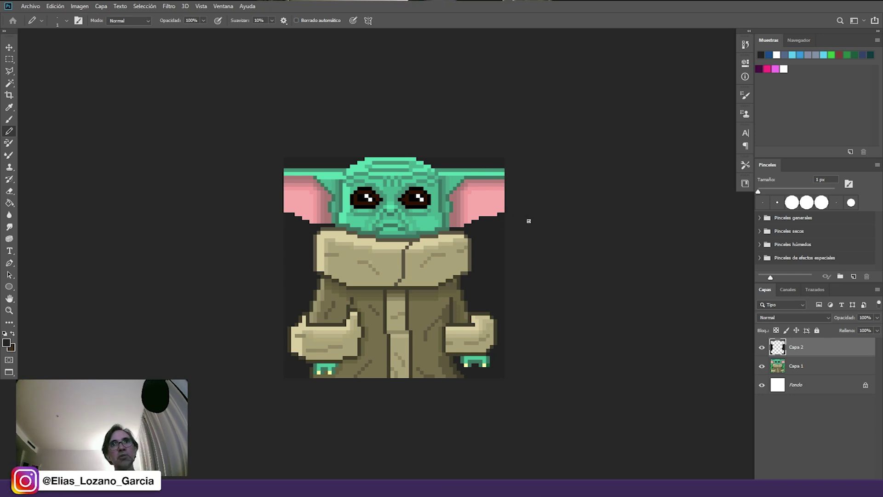
left_click(764, 349)
left_click(764, 349)
left_click(763, 348)
left_click(762, 349)
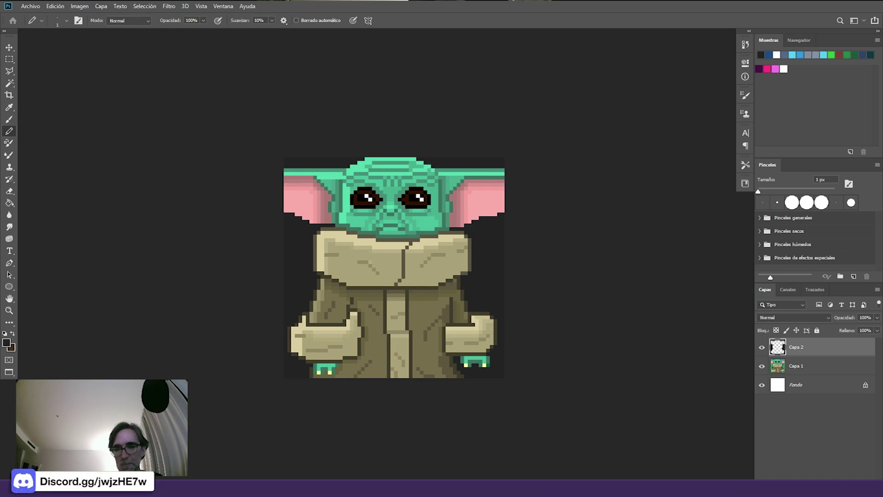
- Add a new empty layer, zoom in on Baby Yoda's head and sample the ears' pink
left_click(845, 477)
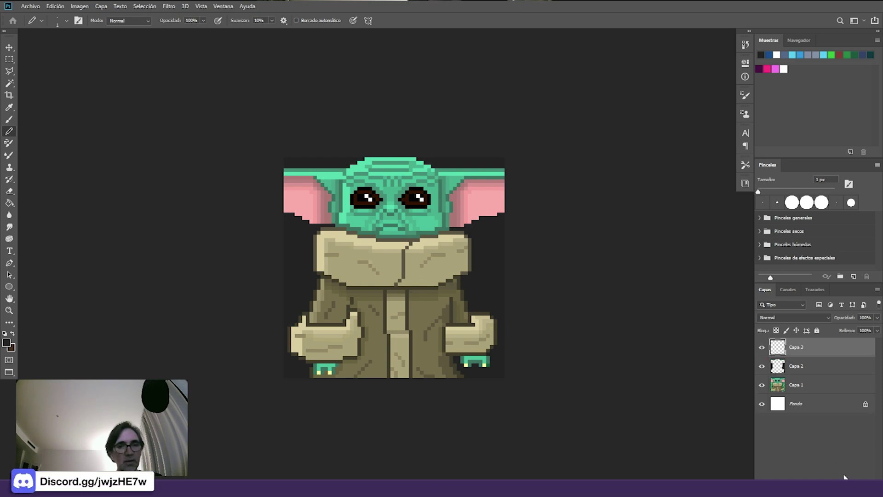
left_click(481, 198, "ctrl")
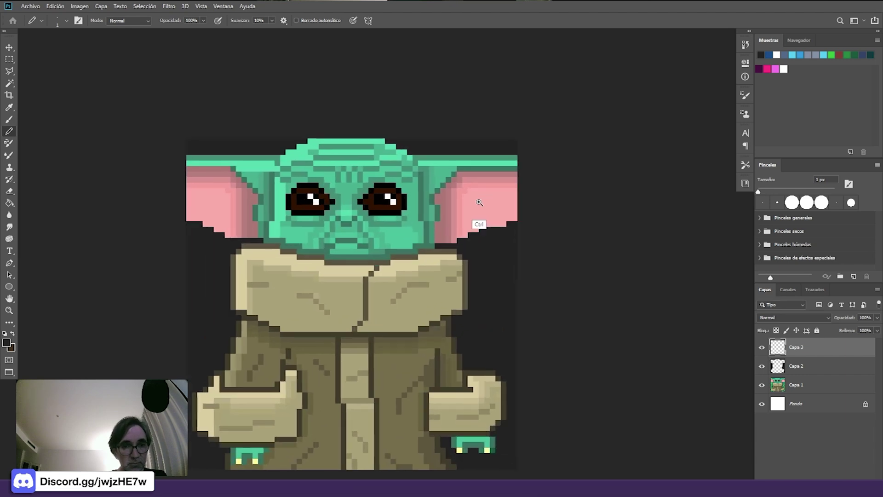
left_click_drag(468, 234, 478, 185)
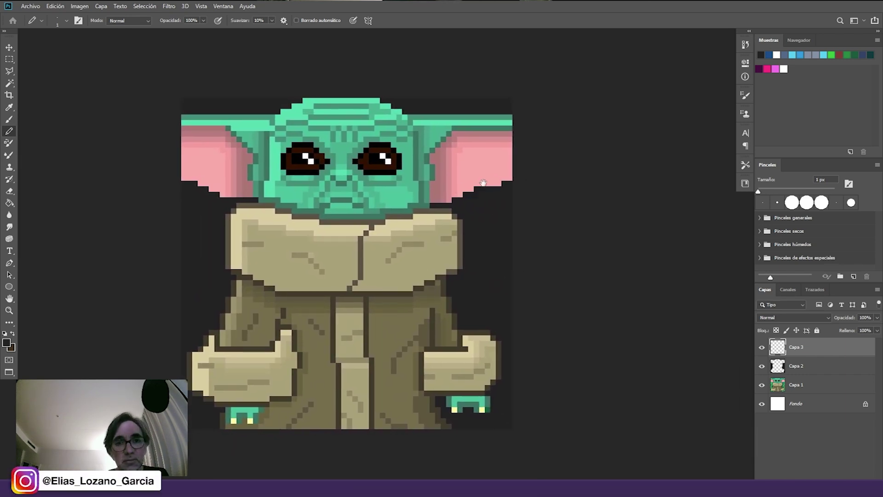
left_click(462, 144, "alt")
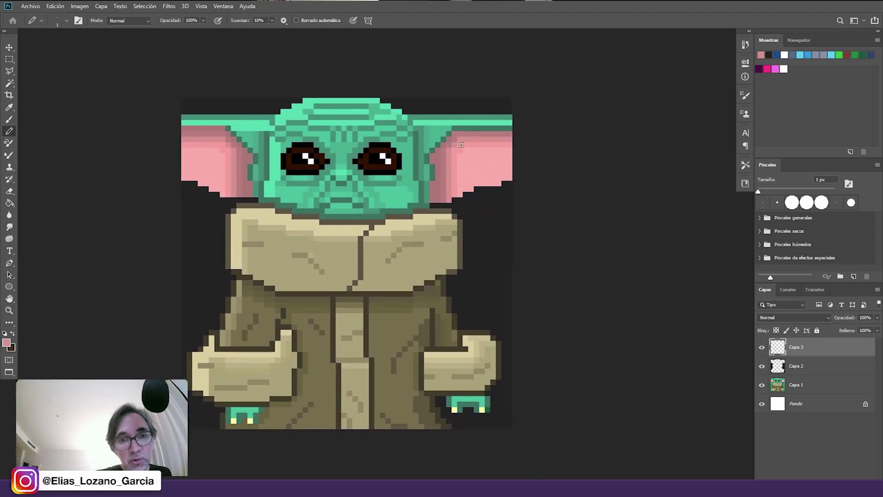
- Paint lighter and darker pink shading columns and inner edges on the right ear
left_click_drag(447, 149, 443, 188)
mouse_move(449, 153)
left_mouse_down()
mouse_move(452, 196)
mouse_move(449, 178)
mouse_move(440, 189)
left_mouse_up()
left_click(469, 171, "alt")
left_click(440, 178, "alt")
left_click(451, 166, "alt")
left_click(466, 195, "alt")
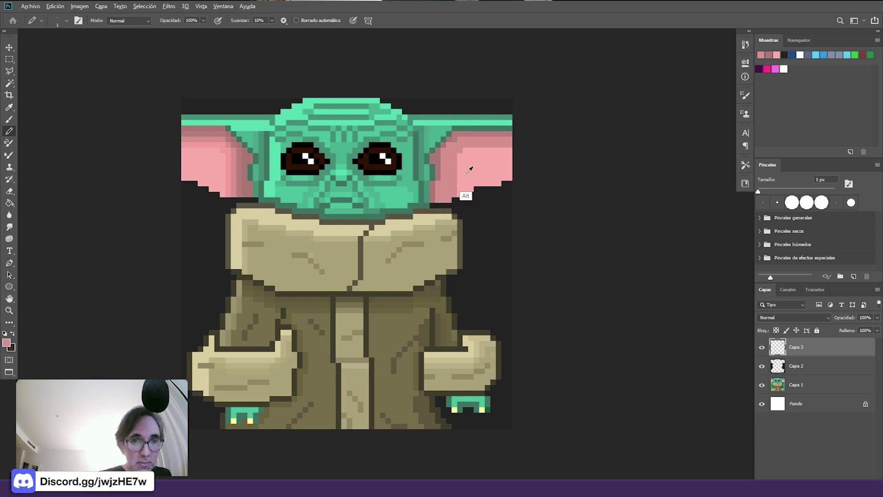
mouse_move(452, 183)
left_mouse_down()
mouse_move(451, 200)
mouse_move(439, 180)
left_mouse_up()
left_click(444, 171, "alt")
left_click(205, 156, "alt")
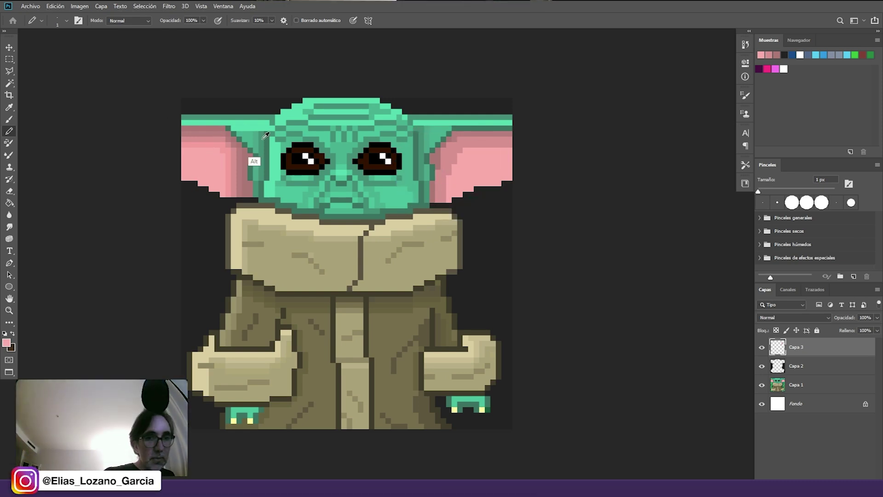
left_click(448, 139)
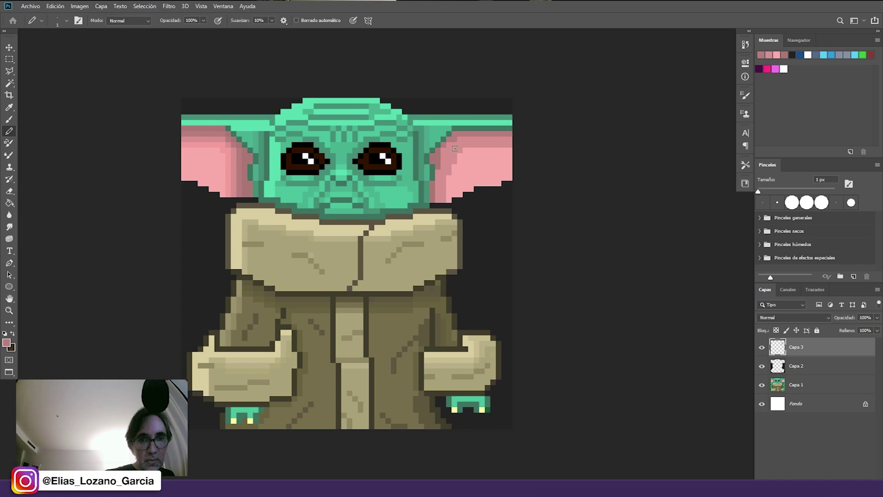
- Draw darker pink shading along the left ear's upper row and inner edge
left_click(463, 144, "alt")
left_click(215, 129, "alt")
left_click_drag(213, 133, 182, 133)
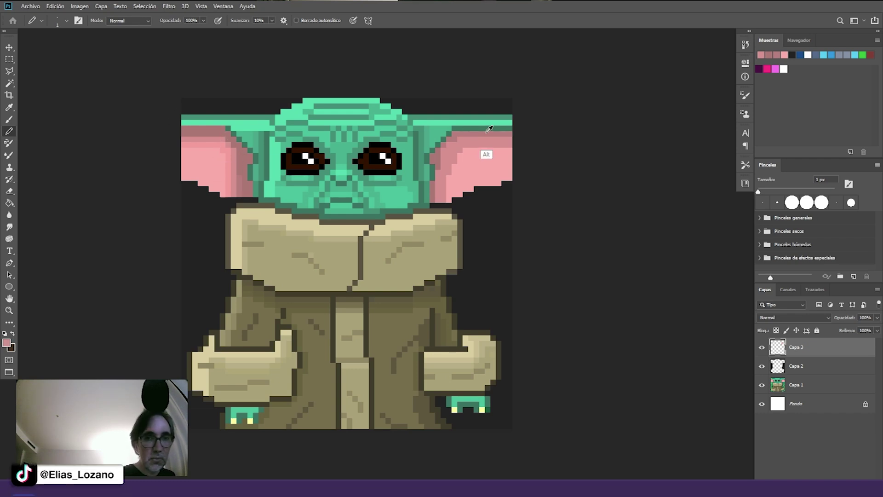
left_click_drag(217, 143, 244, 193)
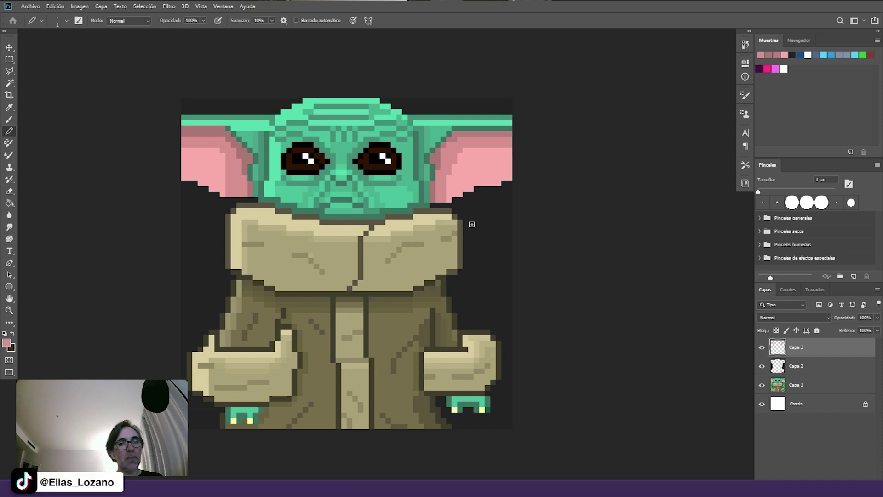
- Switch to the Magic Wand and duplicate Capa 1
left_click(10, 85)
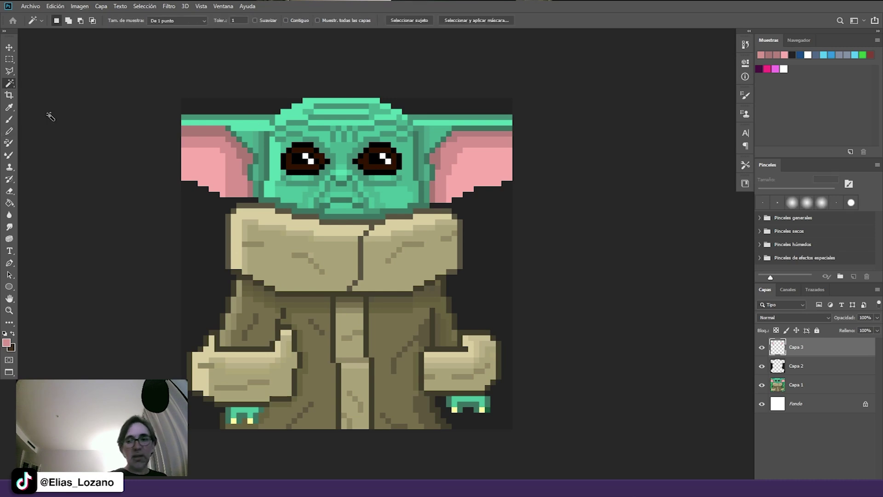
left_click(810, 386)
right_click(815, 388)
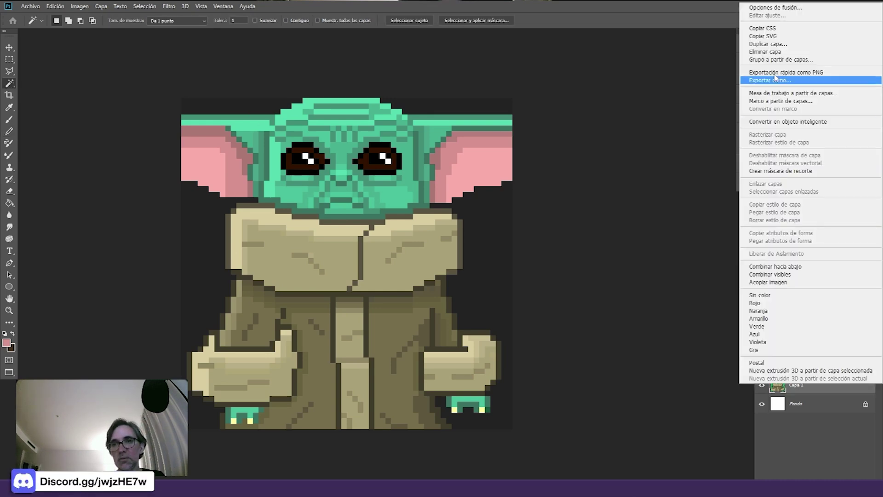
left_click(768, 44)
key("Return")
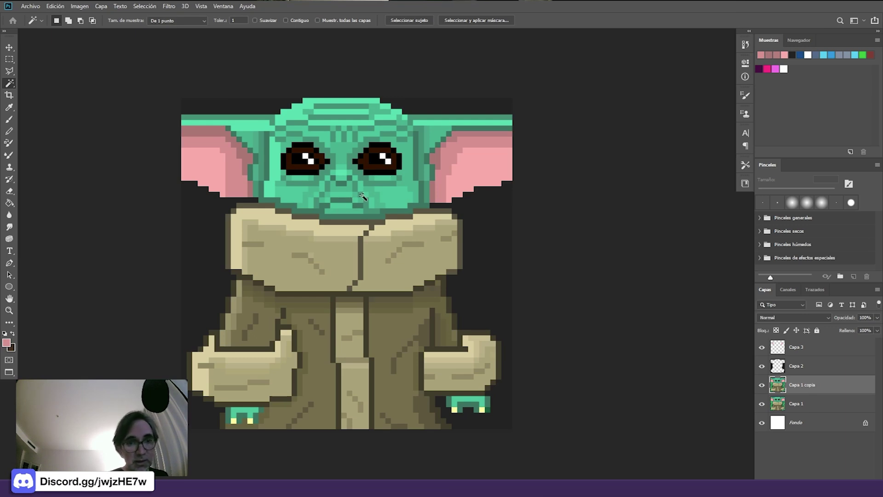
- Select both eyes with their highlights, copy them to a new layer and raise Lightness by +20
left_click(380, 174)
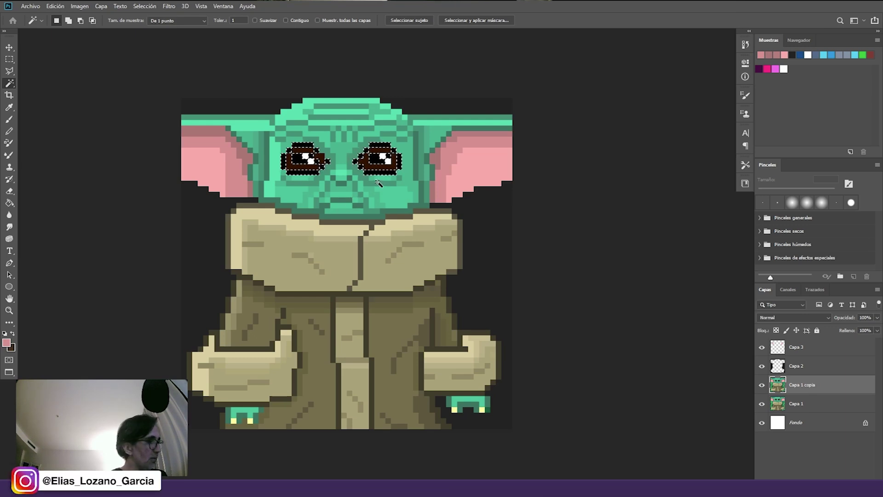
left_click(385, 163, "shift")
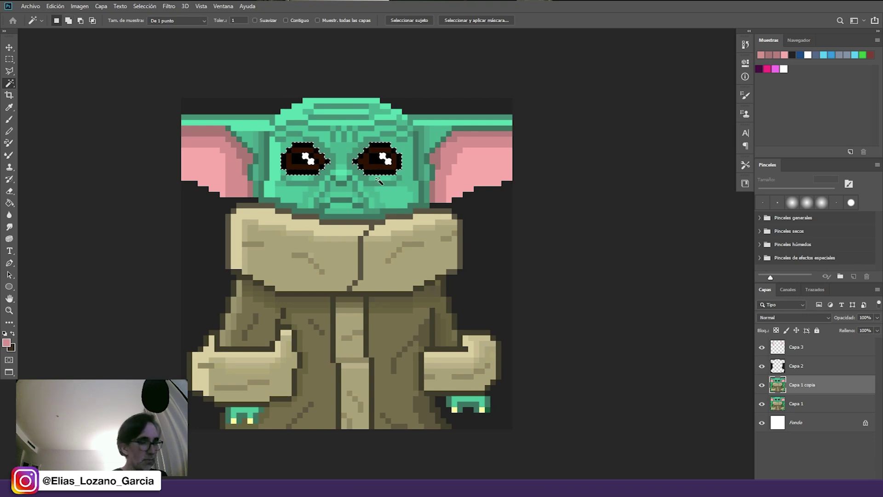
key("ctrl+j")
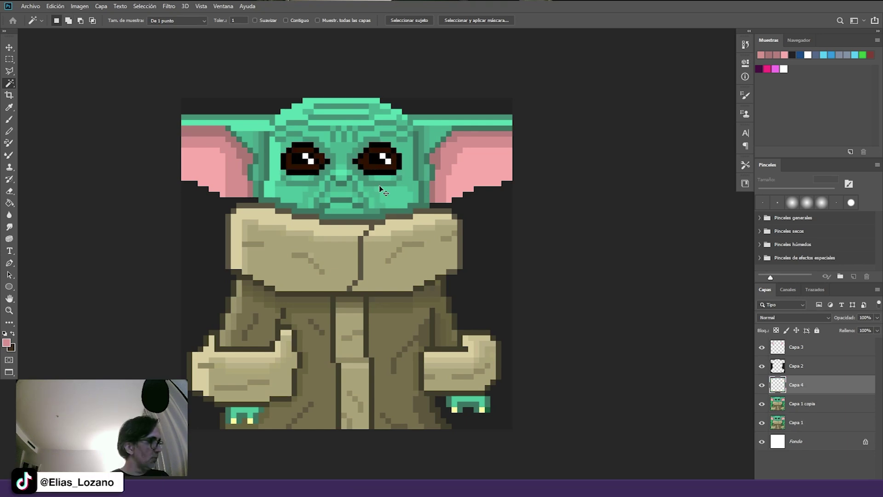
key("ctrl+u")
left_click_drag(676, 179, 687, 179)
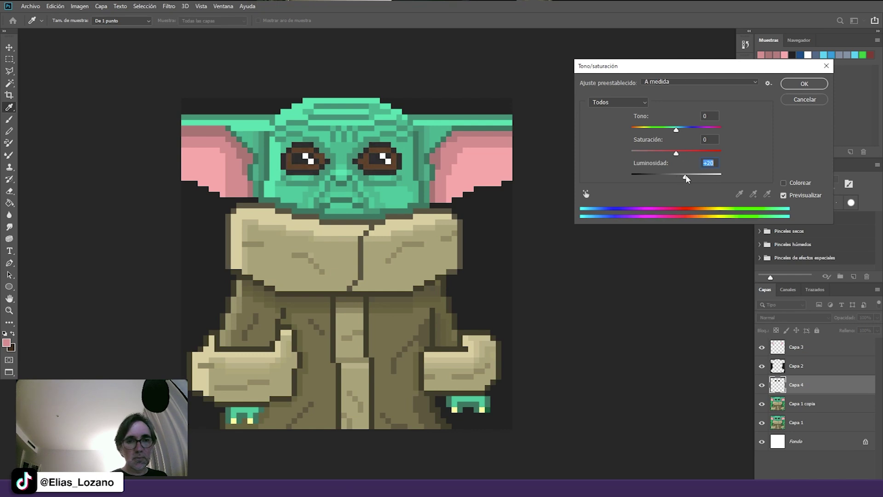
left_click(803, 85)
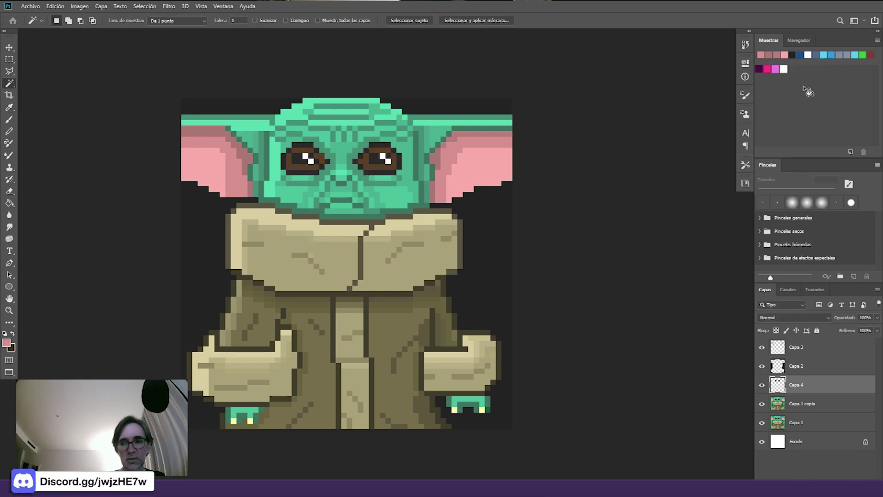
- Compare the brightened eyes, then move Capa 4 up and merge it into Capa 3
left_click(762, 385)
left_click(762, 385)
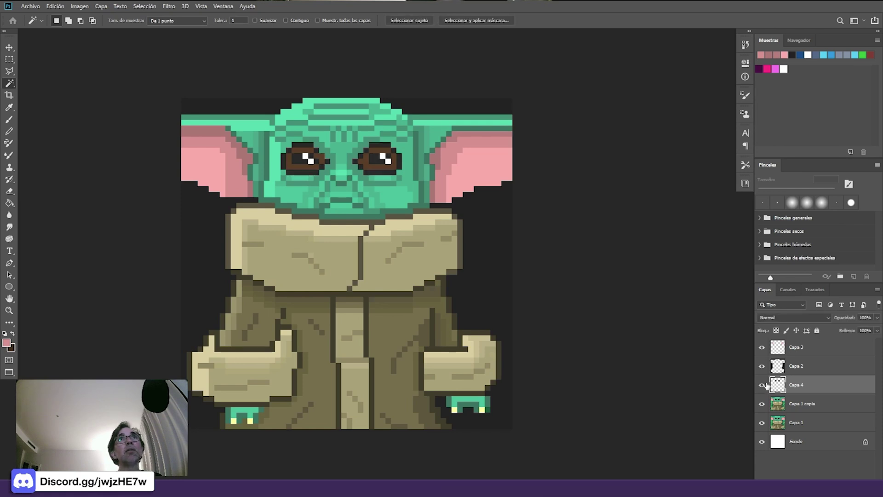
left_click(762, 385)
left_click(762, 385)
left_click_drag(795, 373, 805, 356)
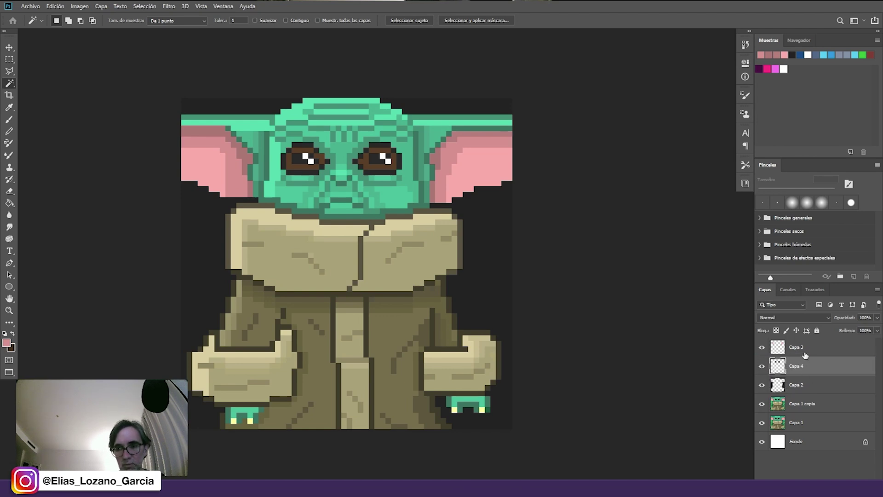
left_click(805, 349, "ctrl")
key("ctrl+e")
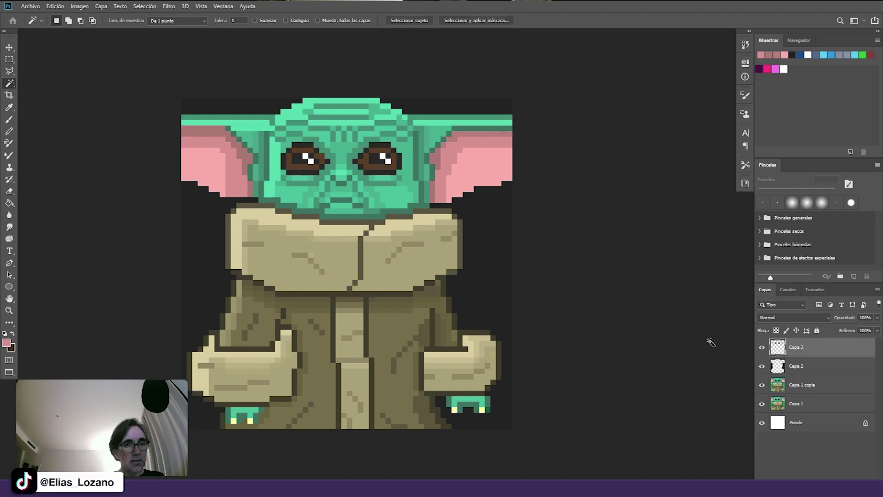
- With the 1 px Pencil, sample robe olives and paint a darker band over light robe pixels
key("b")
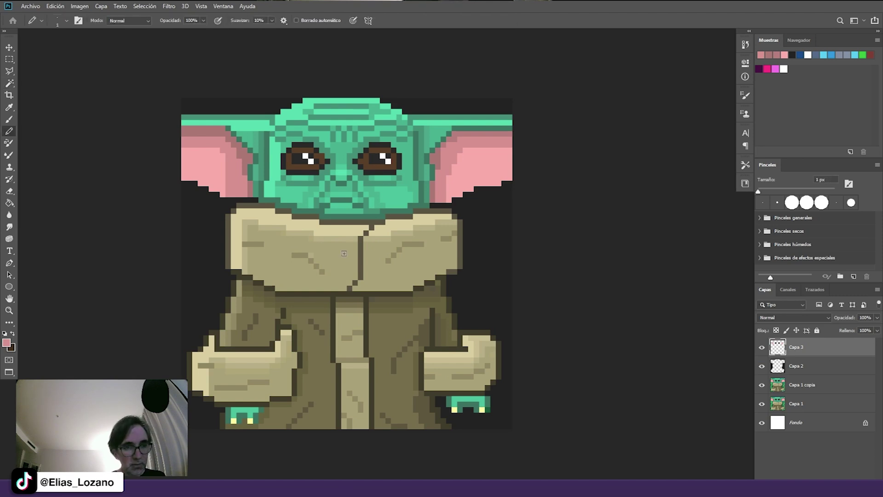
scroll(385, 368, "down", 3)
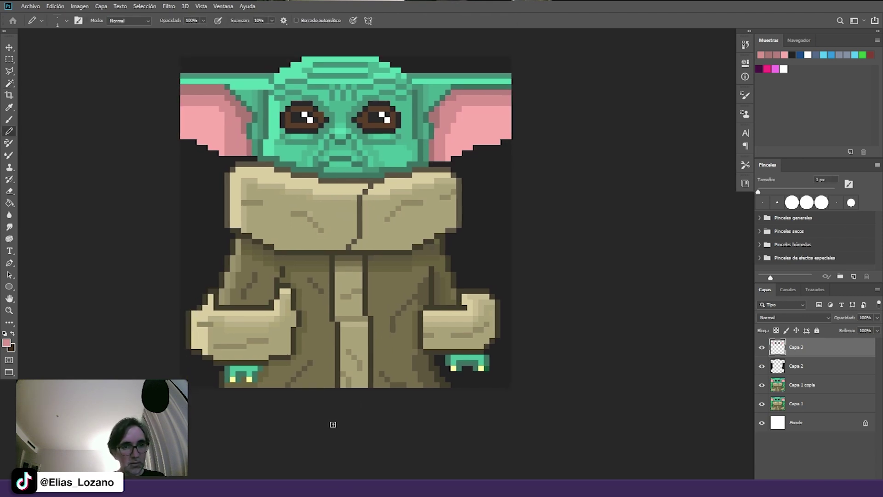
scroll(391, 265, "up", 2)
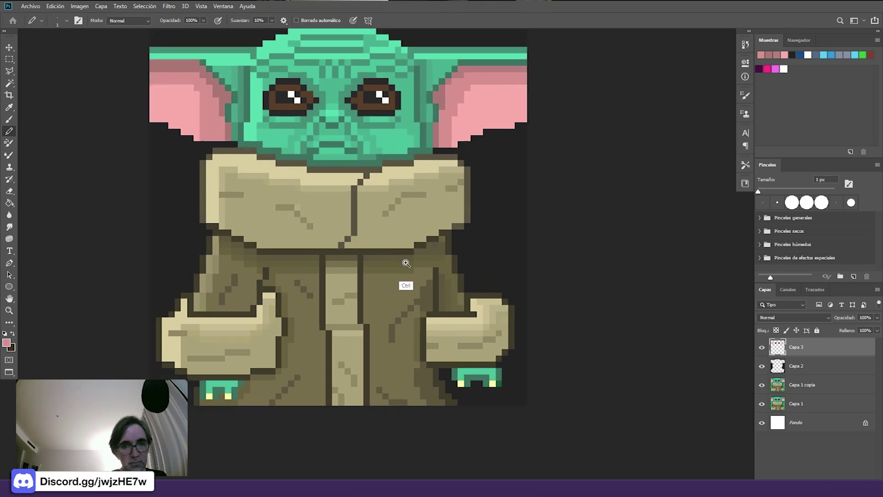
left_click(439, 249, "alt")
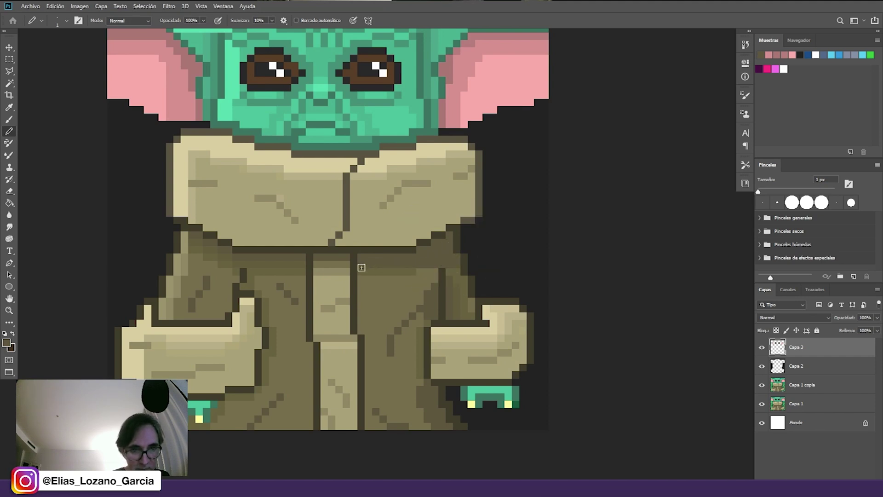
left_click_drag(333, 273, 317, 263)
left_click(300, 263, "alt")
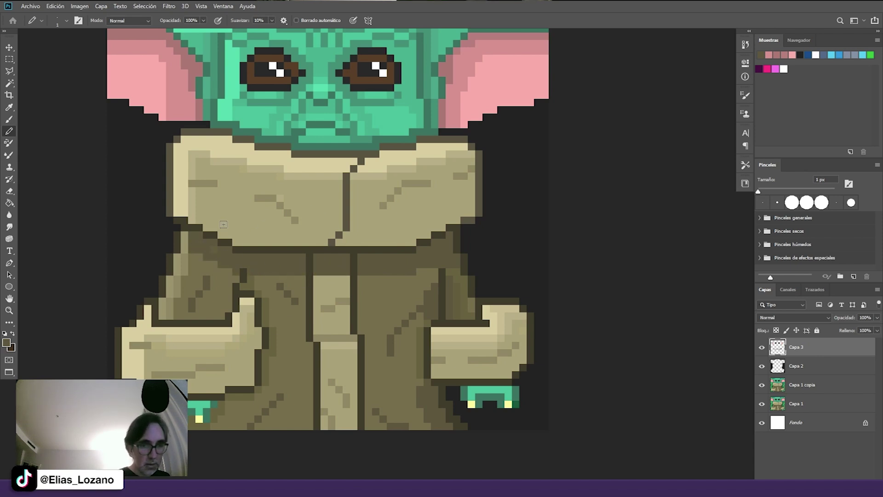
left_click(457, 295, "alt")
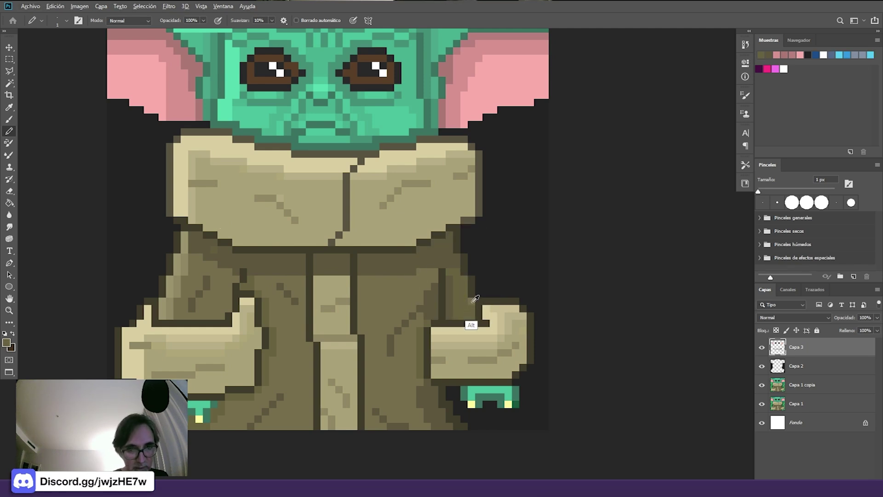
left_click(469, 309, "alt")
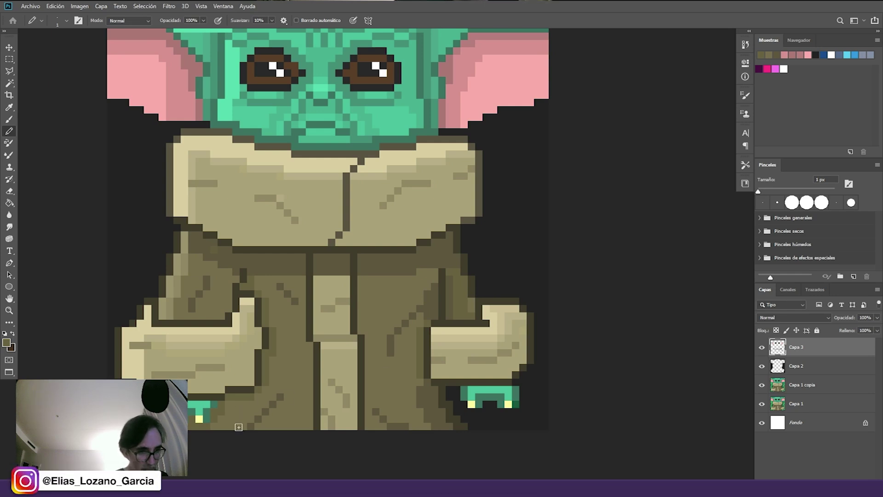
scroll(237, 419, "down", 2)
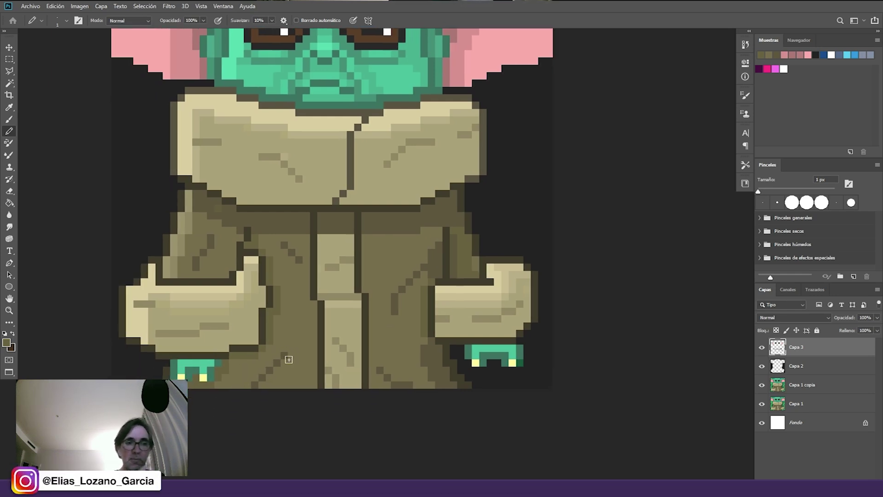
scroll(296, 241, "up", 3)
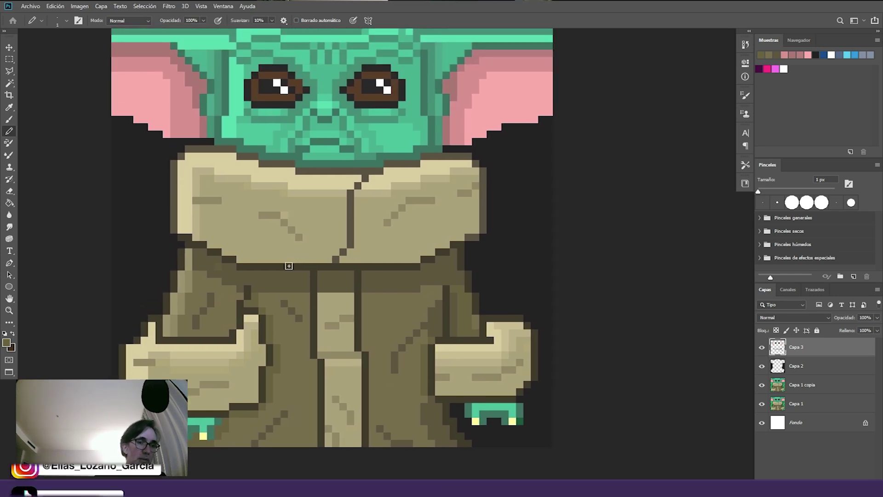
left_click(293, 266, "alt")
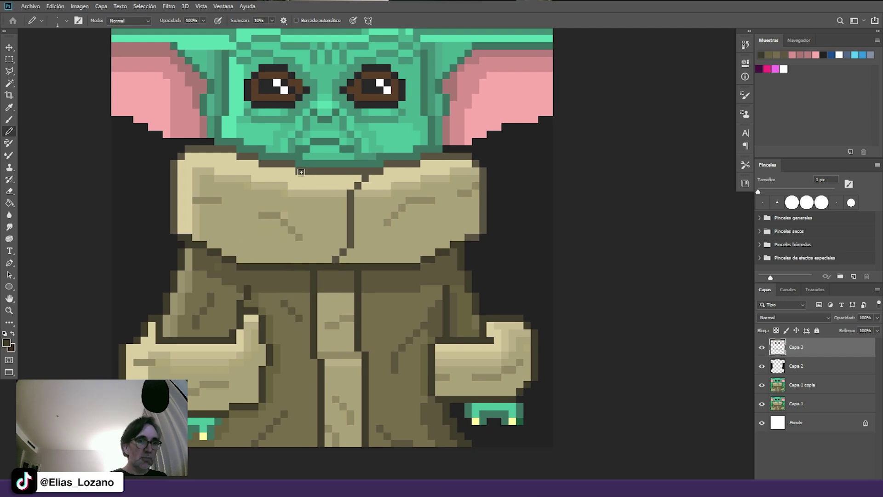
scroll(301, 172, "down", 3)
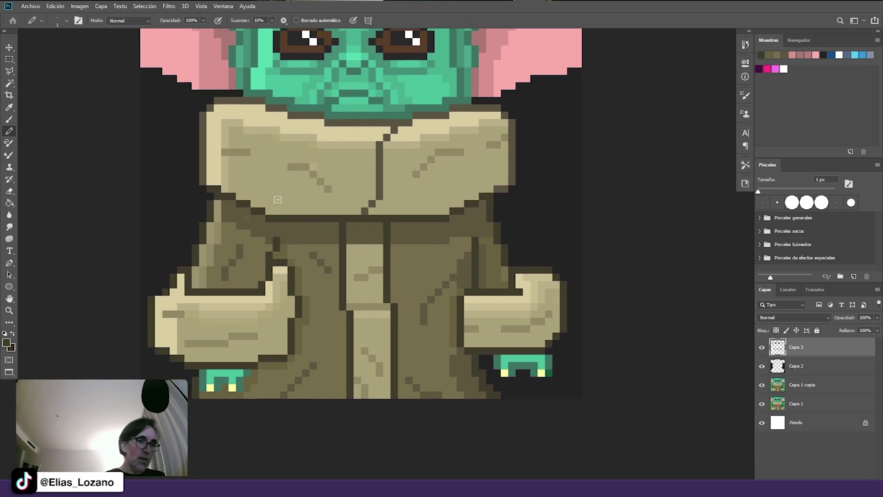
left_click(206, 166, "alt")
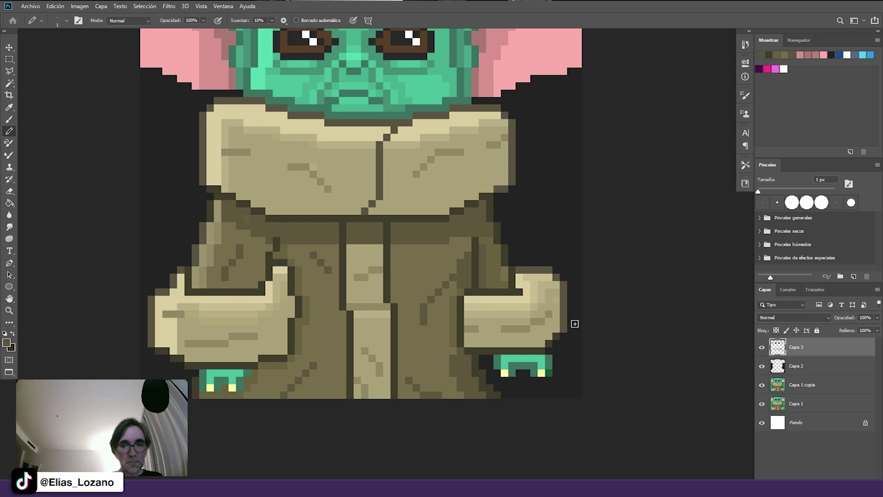
- Paint the left sleeve's shadow row light beige and add a light-tan block on the cuff
left_click(215, 299, "alt")
left_click_drag(181, 307, 218, 306)
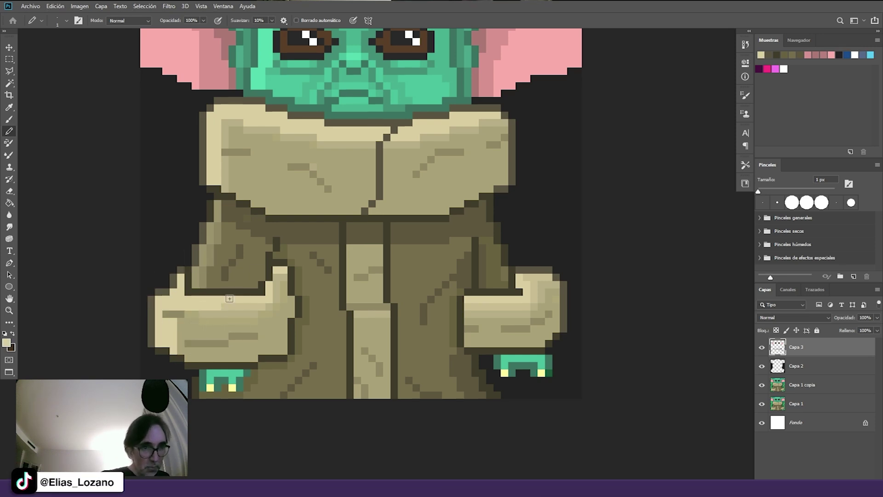
left_click(354, 140, "alt")
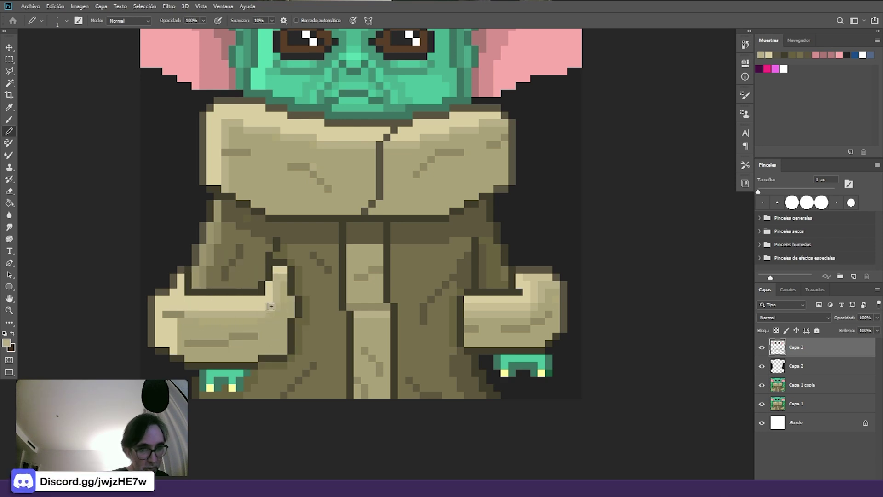
left_click(278, 276)
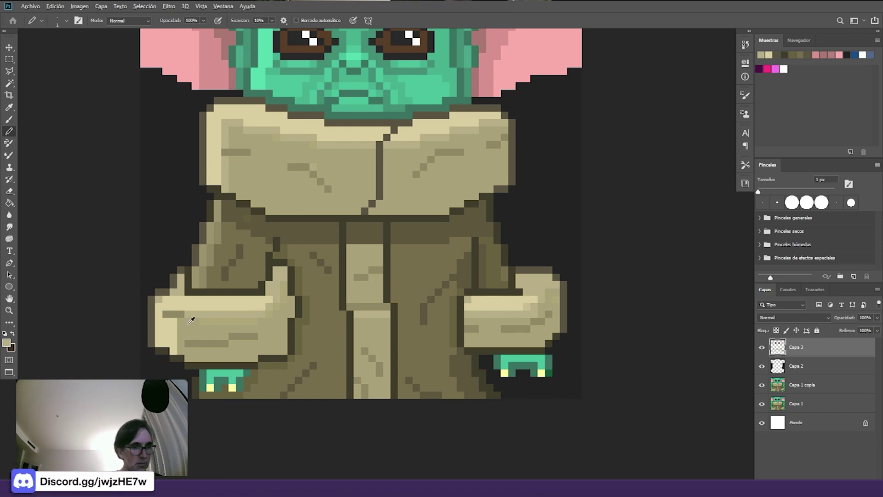
- Repaint the left sleeve's light pixels tan and clean up stray cream and tan pixels
left_click(271, 345, "alt")
mouse_move(175, 322)
left_mouse_down()
mouse_move(159, 321)
mouse_move(167, 349)
left_mouse_up()
left_click(158, 339, "alt")
right_click(159, 326)
left_click(158, 353)
left_click(159, 322)
left_click(178, 335, "alt")
left_click_drag(173, 344, 175, 352)
left_click(178, 357, "alt")
left_click(166, 351)
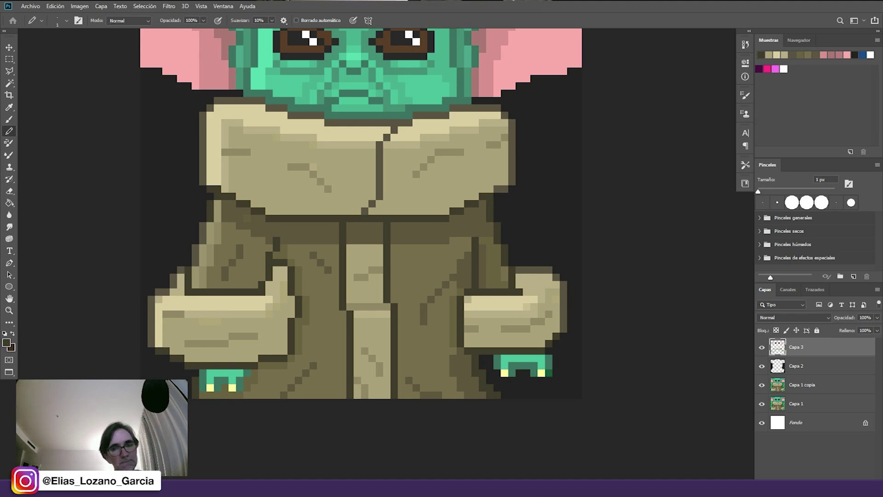
- Draw dark fold lines down both edges of the robe's light central strip to the hem
scroll(432, 313, "down", 1)
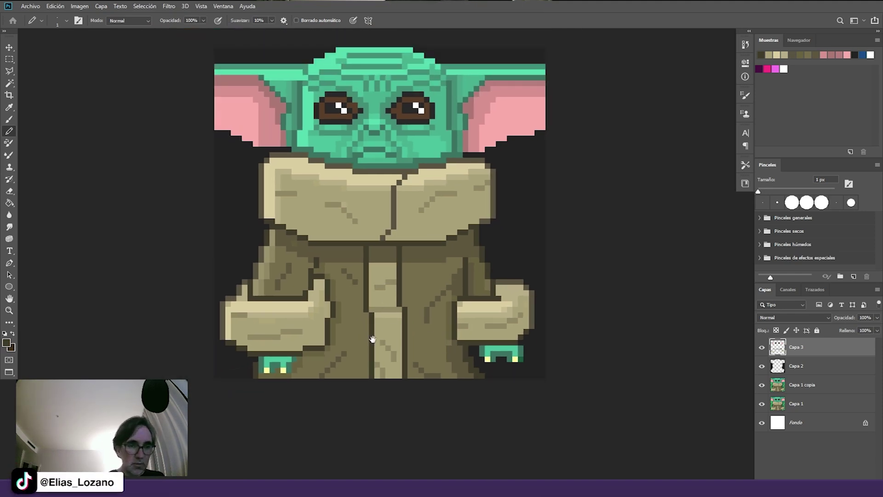
left_click_drag(372, 339, 328, 304)
left_click(345, 246, "alt")
left_click_drag(327, 232, 325, 273)
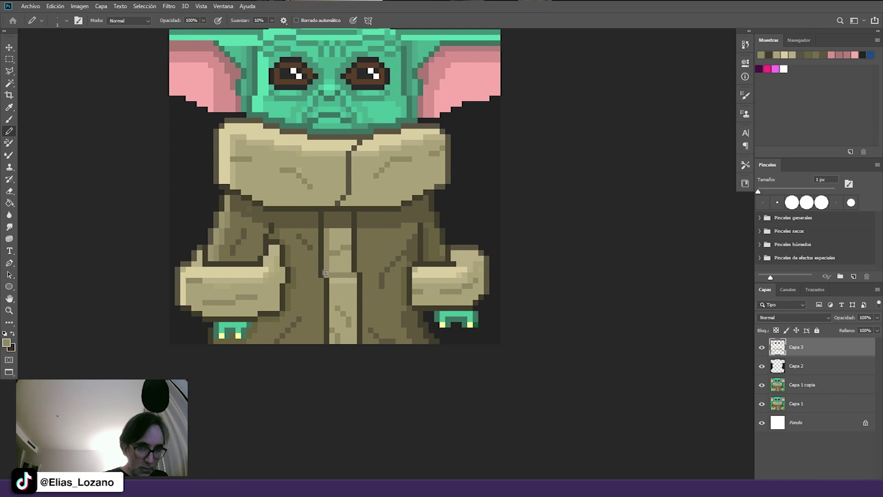
mouse_move(349, 232)
left_mouse_down()
mouse_move(351, 273)
mouse_move(327, 343)
left_mouse_up()
left_click_drag(353, 282, 354, 343)
left_click(343, 317, "alt")
left_click(355, 281)
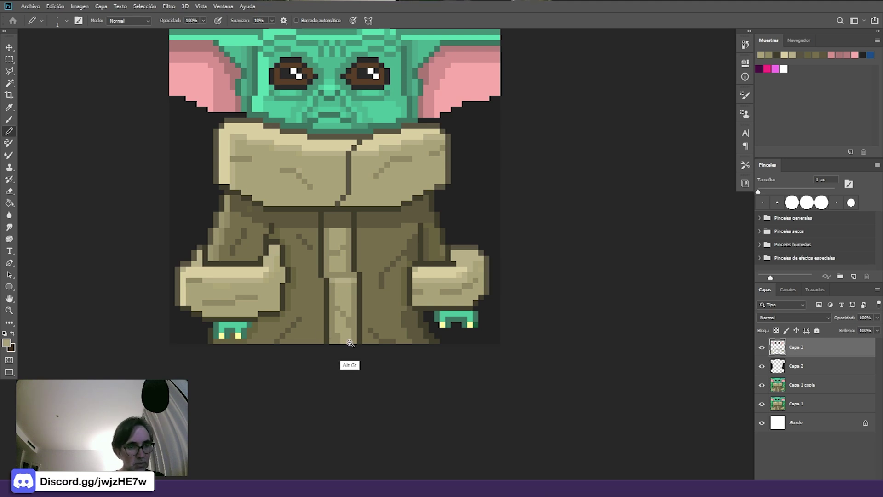
- Sample the robe's olive and recentre the artwork further right and down
scroll(349, 352, "down", 2)
left_click(296, 325, "alt")
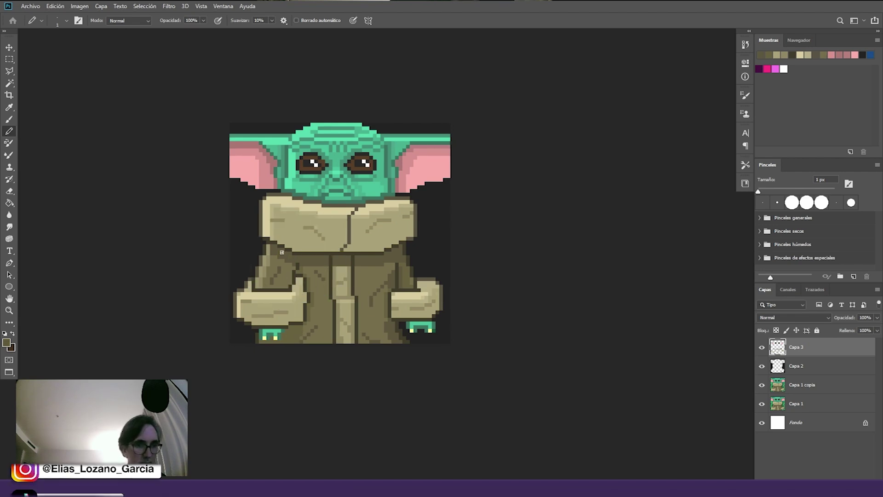
left_click_drag(436, 348, 492, 360)
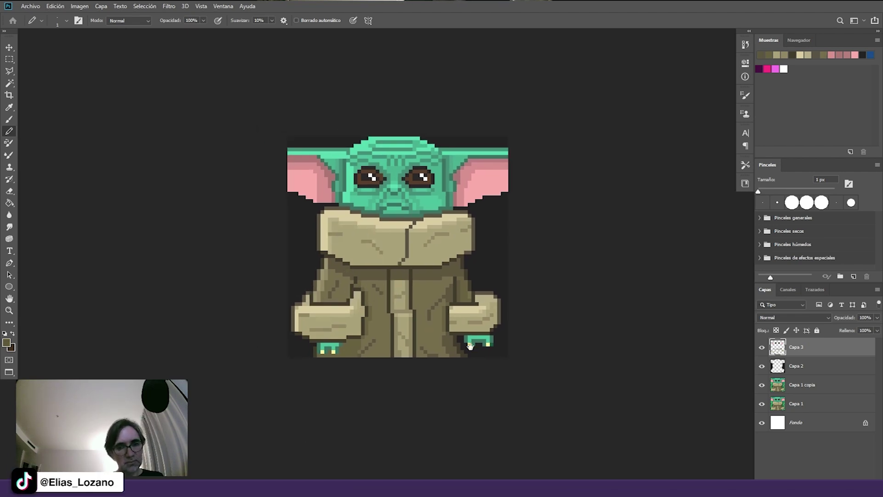
scroll(469, 359, "up", 2)
left_click_drag(460, 335, 489, 365)
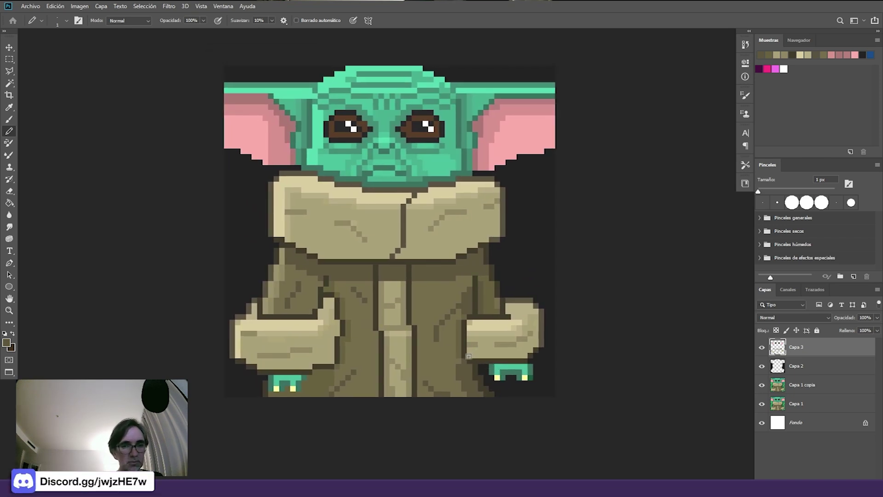
left_click_drag(451, 367, 458, 377)
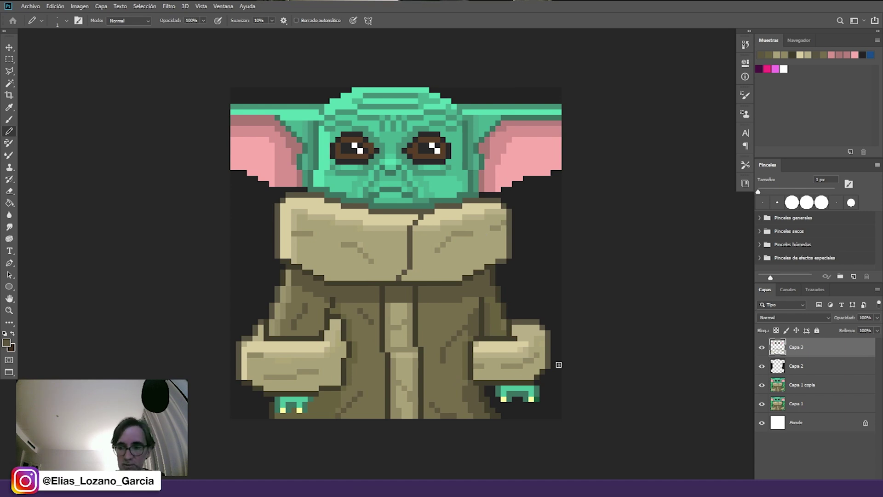
- Add a new layer and paint over the collar and left sleeve wrinkles with sampled colours
key("ctrl+shift+alt+n")
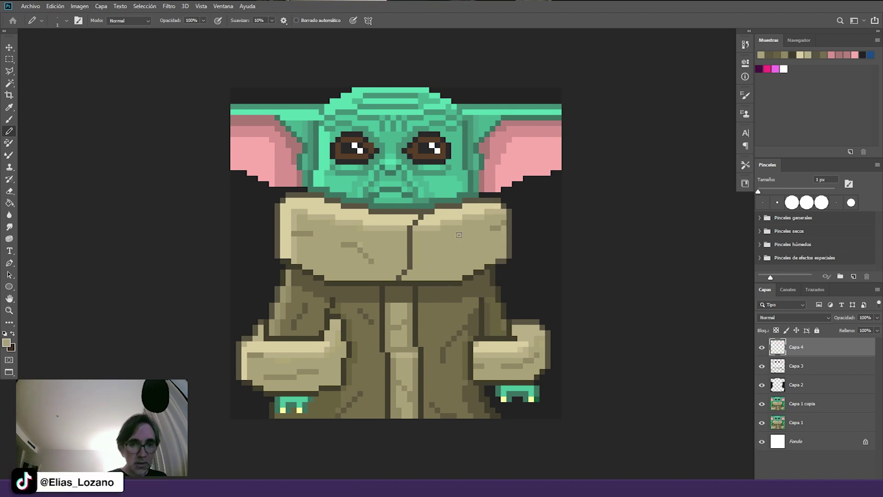
left_click_drag(311, 233, 300, 234)
left_click_drag(365, 257, 371, 262)
left_click_drag(344, 245, 361, 251)
left_click(292, 225, "alt")
left_click(294, 234)
left_click(313, 312, "alt")
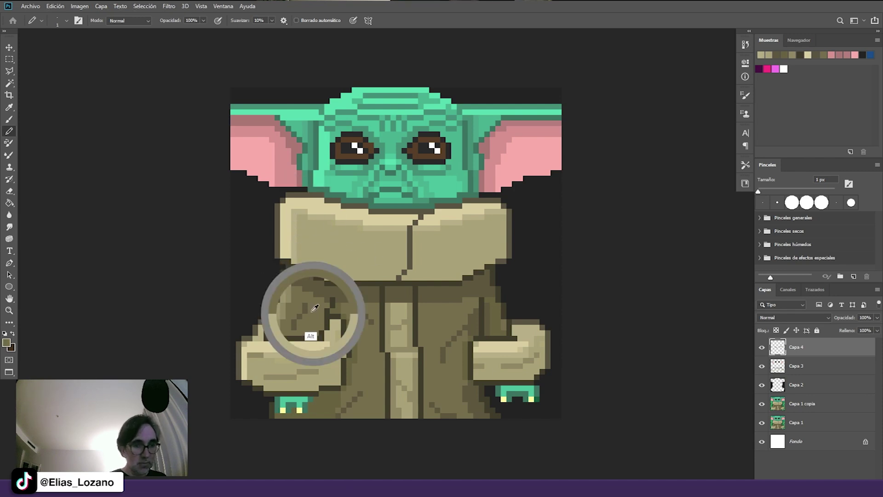
left_click_drag(305, 306, 297, 322)
- Paint over the diagonal, central-strip and right-hand robe wrinkles with matching robe tones
left_click_drag(360, 311, 370, 322)
left_click_drag(360, 394, 338, 417)
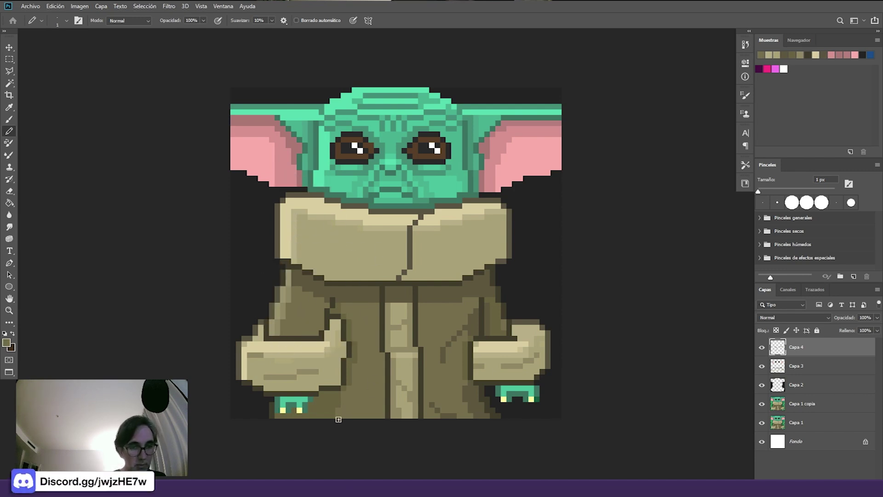
left_click(408, 376, "alt")
left_click_drag(399, 382, 409, 399)
left_click_drag(405, 321, 393, 327)
left_click(447, 386, "alt")
left_click_drag(443, 360, 446, 346)
left_click_drag(436, 407, 443, 414)
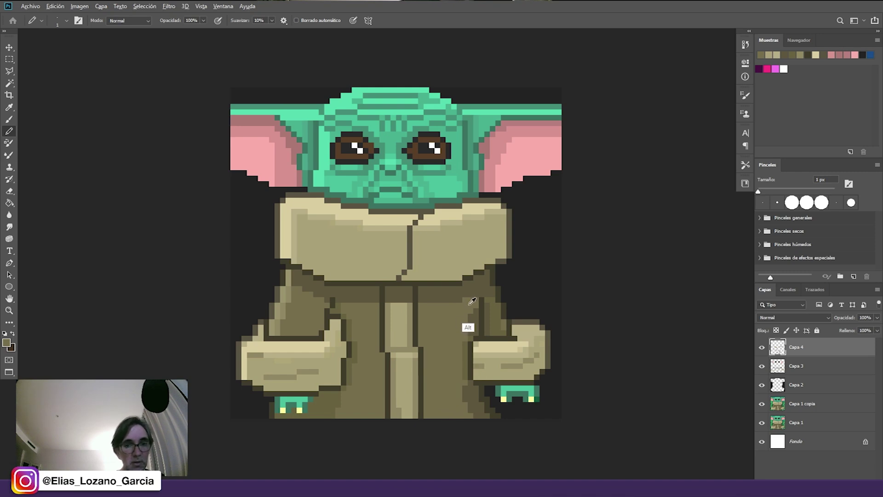
- Shade and lighten the pixels along the collar seam
left_click_drag(405, 278, 409, 273)
mouse_move(415, 235)
left_mouse_down()
mouse_move(413, 264)
mouse_move(435, 292)
mouse_move(409, 291)
mouse_move(420, 265)
mouse_move(412, 235)
mouse_move(396, 276)
mouse_move(426, 217)
left_mouse_up()
left_click(408, 349, "alt")
left_click(421, 229, "alt")
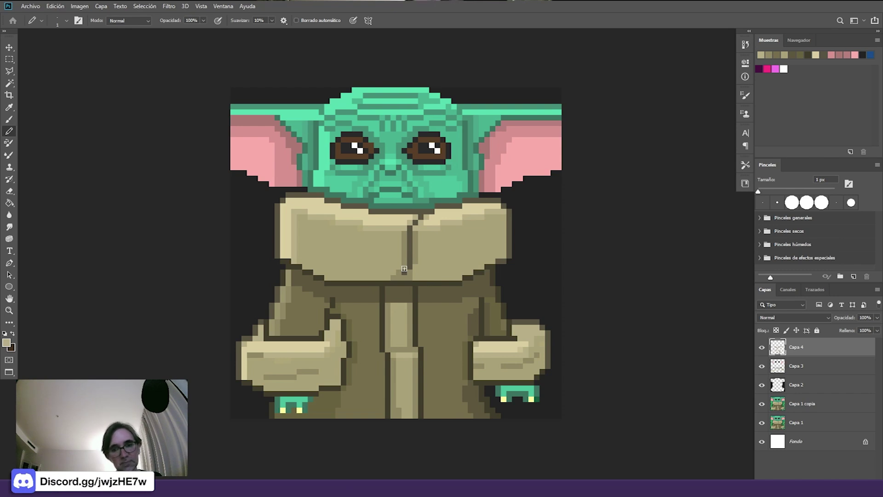
scroll(505, 375, "down", 2)
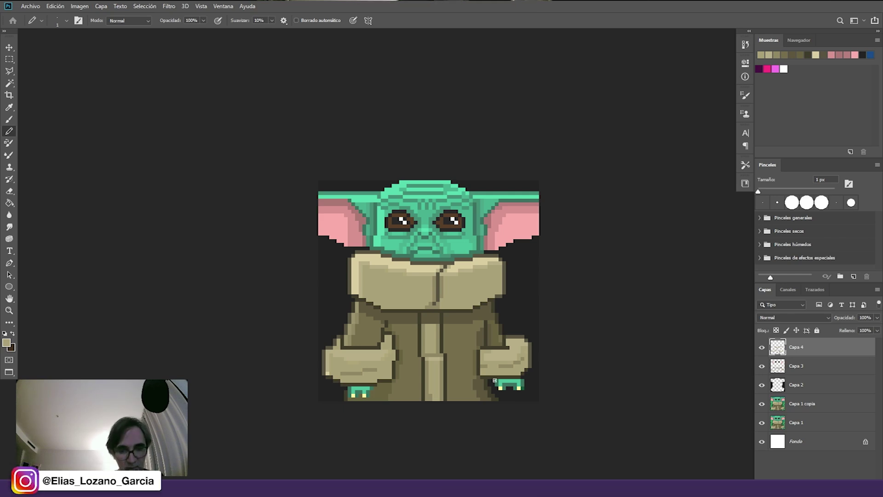
- Recolour the teal left and right hands dark green and sample the sleeve tans
left_click(359, 394, "alt")
mouse_move(353, 392)
left_mouse_down()
mouse_move(363, 390)
mouse_move(349, 388)
left_mouse_up()
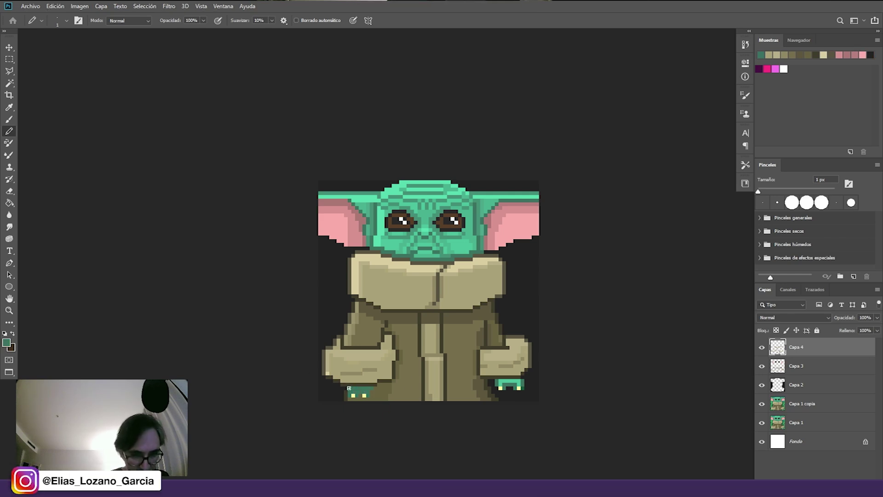
left_click_drag(504, 386, 521, 385)
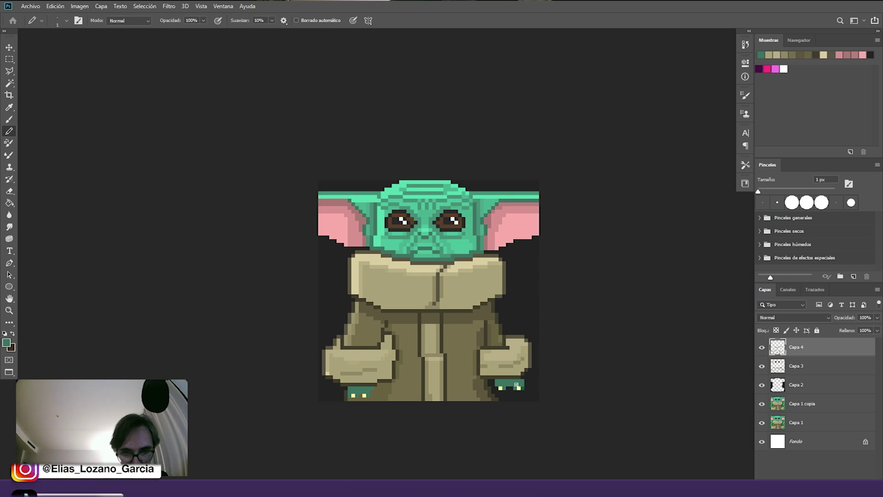
left_click(462, 287, "alt")
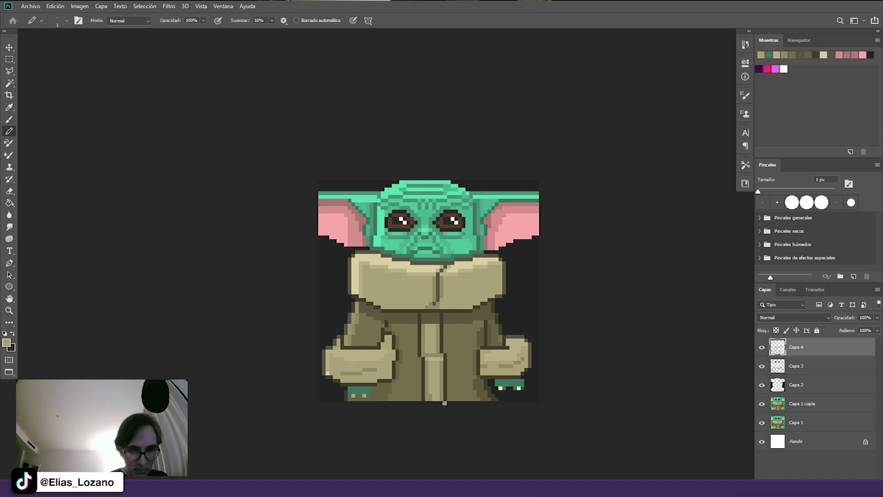
left_click(522, 386, "alt")
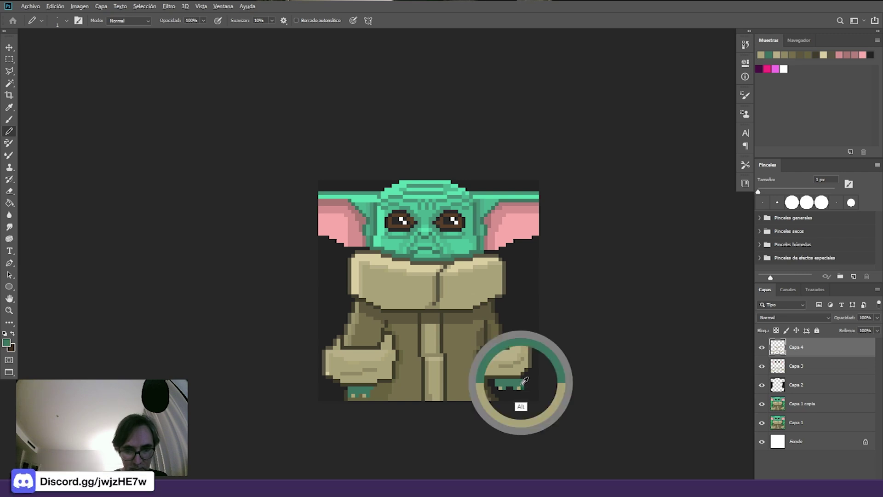
left_click(488, 368, "alt")
left_click(372, 368, "alt")
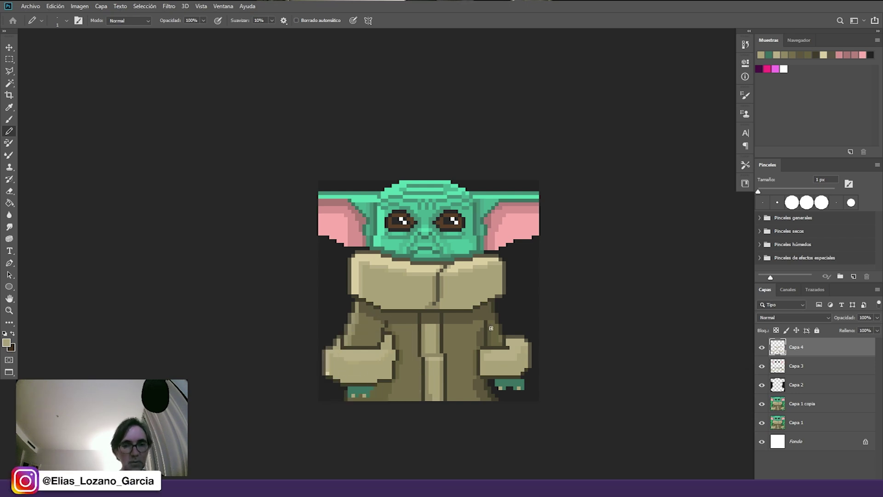
left_click_drag(491, 332, 455, 301)
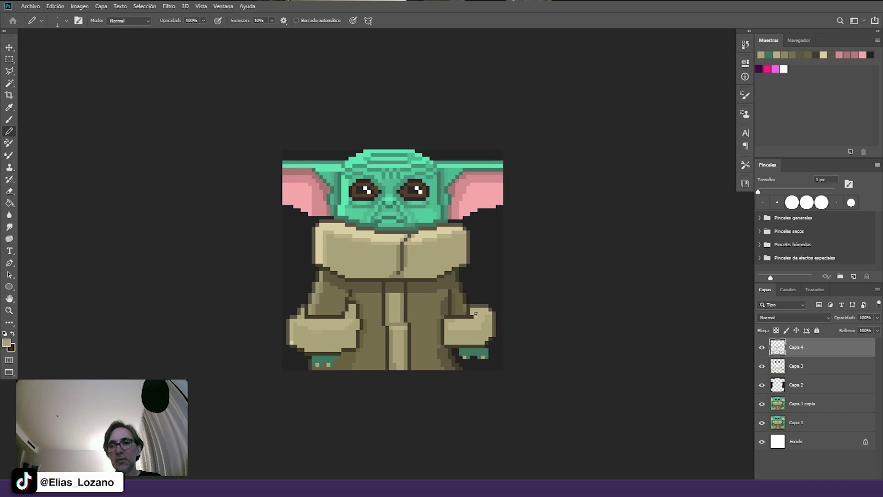
- Merge Capa 3, Capa 2 and Capa 1 copia into Capa 4, compare it, and sample robe olive
left_click(803, 403, "shift")
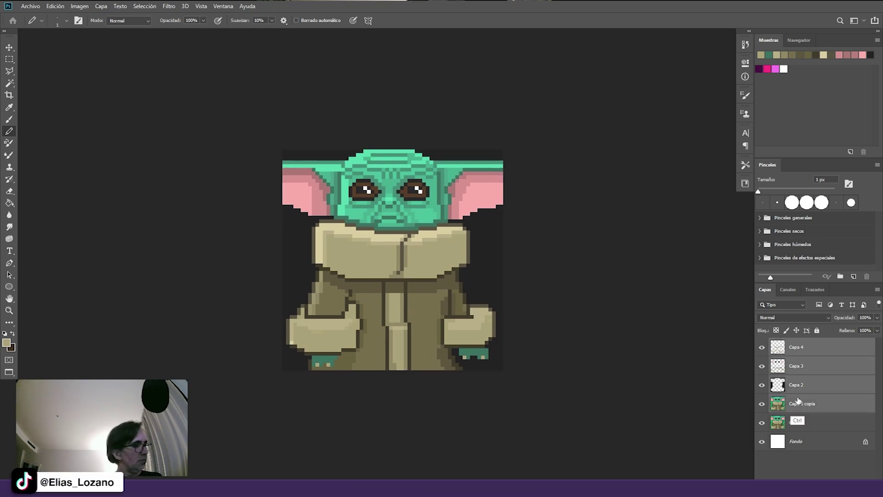
key("ctrl+e")
left_click(763, 348)
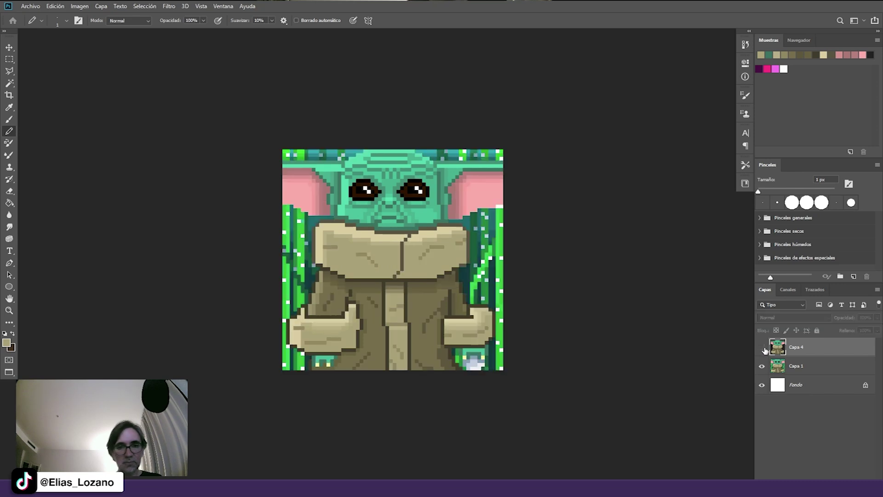
left_click(763, 348)
left_click(764, 350)
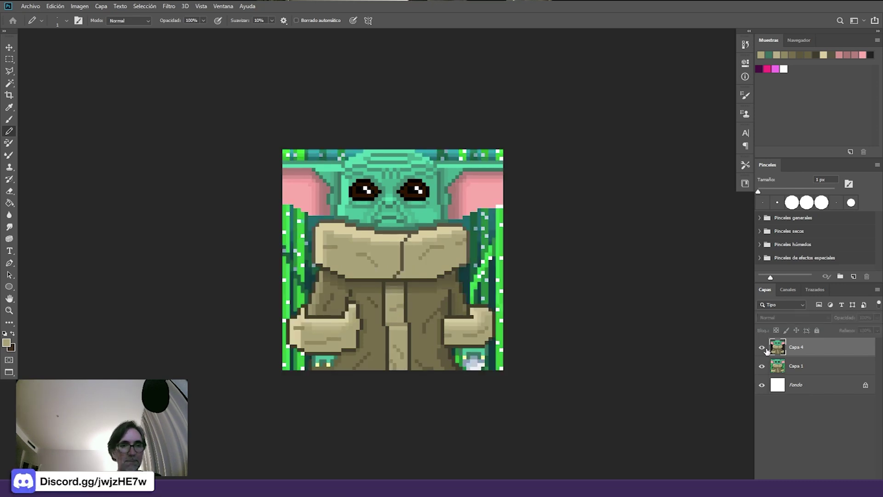
left_click(763, 348)
left_click(763, 349)
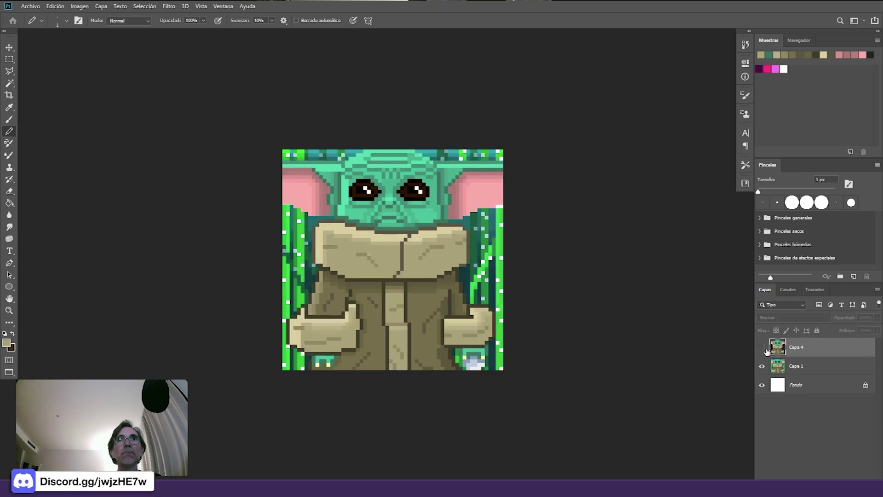
left_click(765, 350)
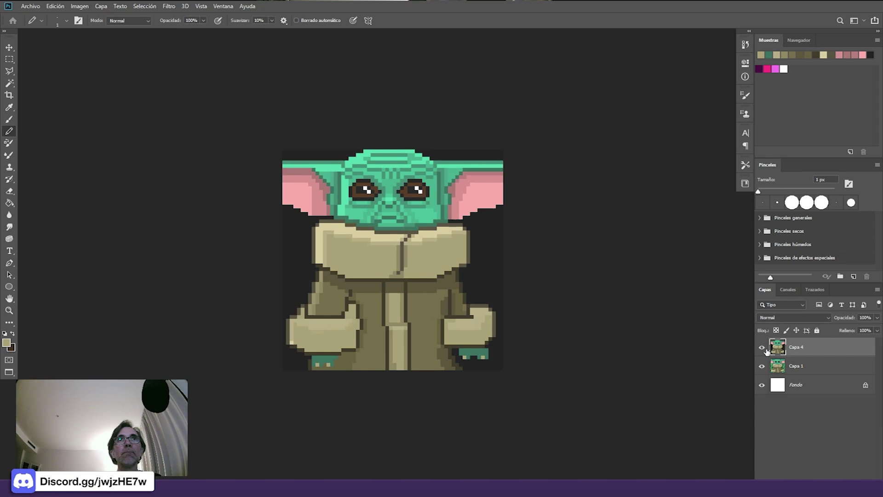
left_click(364, 289, "alt")
- Repaint the line above the left cuff and retouch its pixels with sampled robe shades
left_click_drag(307, 317, 340, 316)
left_click(299, 343, "alt")
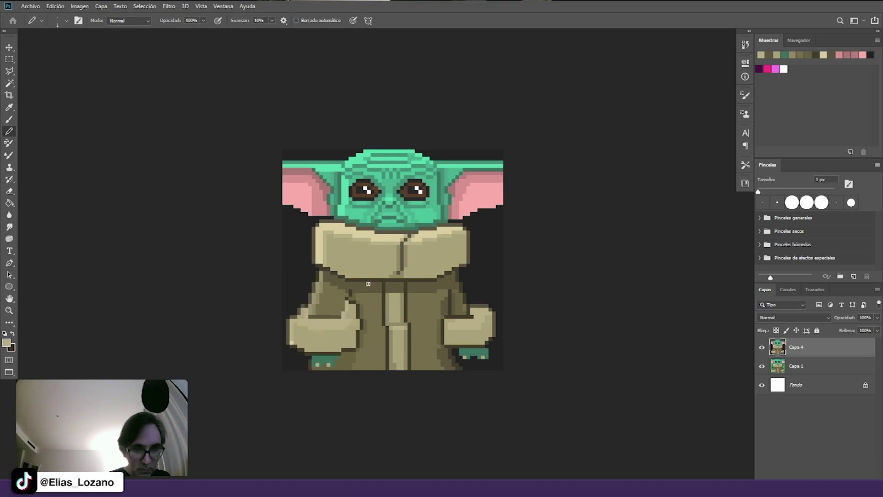
left_click(336, 316, "alt")
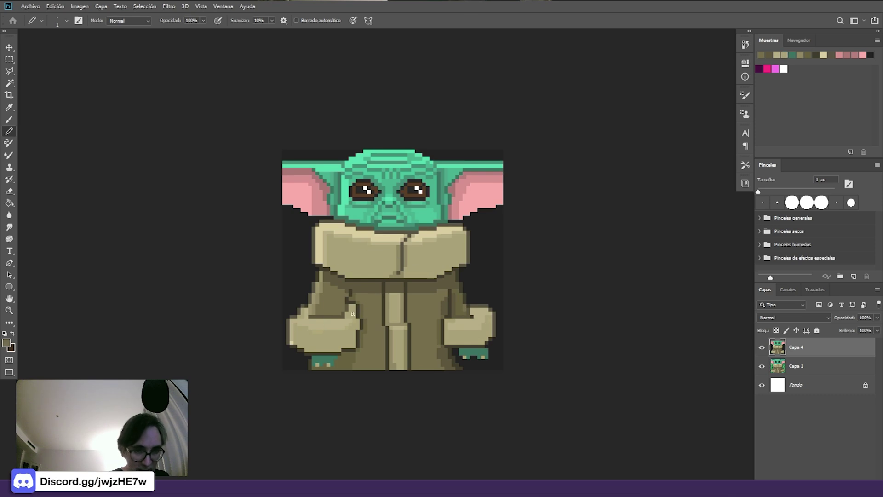
key("alt")
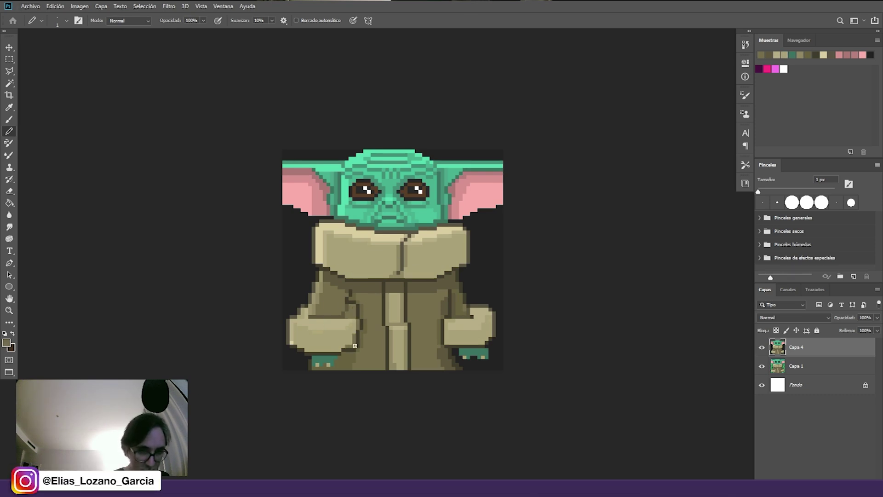
left_click(485, 316, "alt")
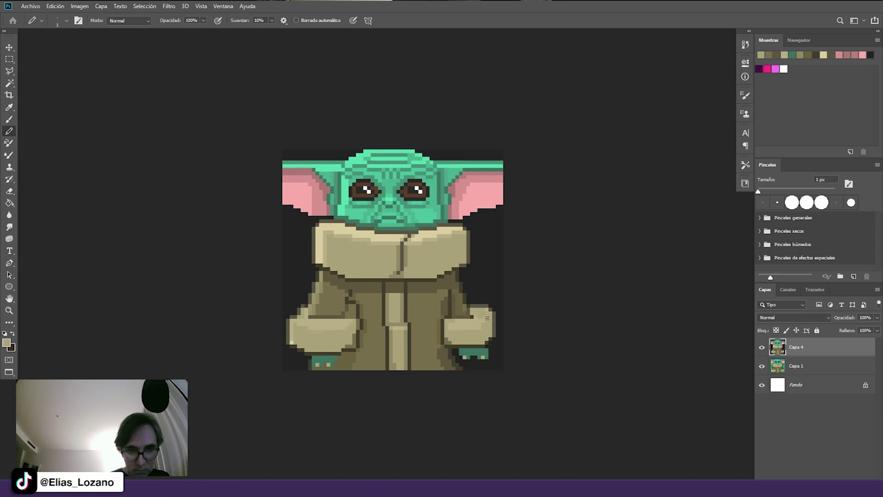
left_click(297, 318, "alt")
left_click(298, 315)
left_click(298, 310, "alt")
left_click(299, 312)
left_click(303, 313, "alt")
left_click(301, 313)
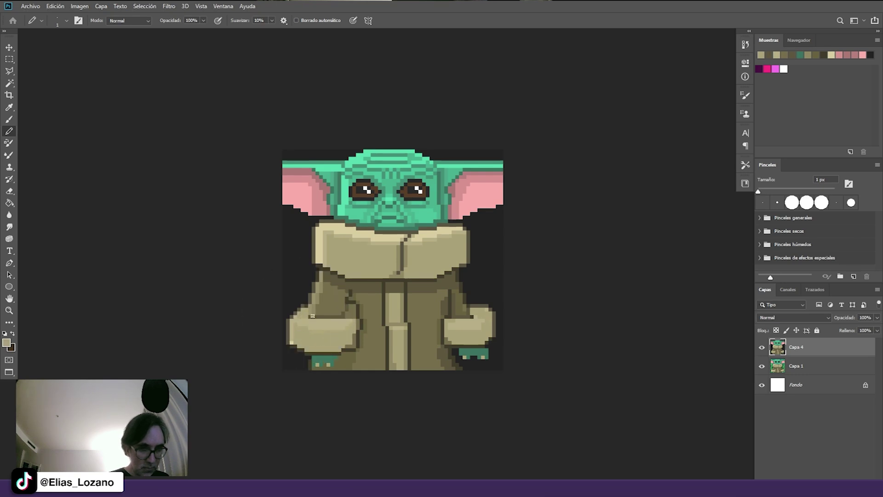
- Sample shades from both hands and lighten pixels on the right sleeve
left_click(313, 311, "alt")
left_click(312, 311, "alt")
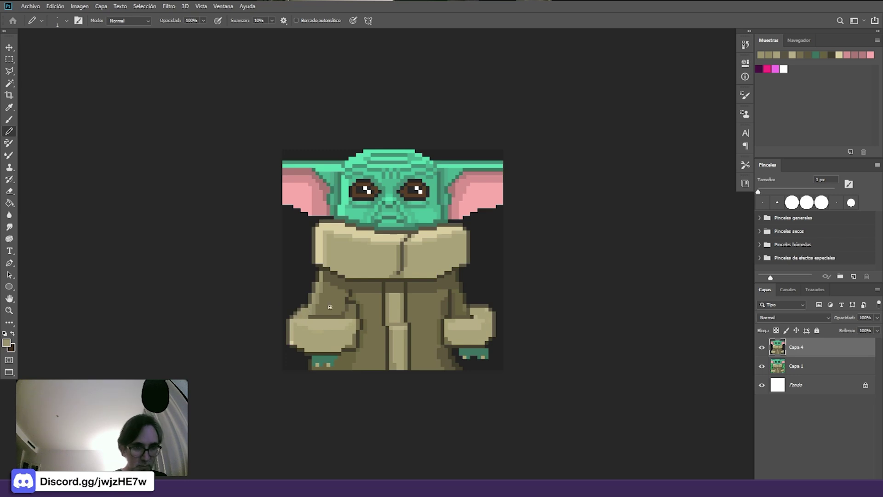
left_click(298, 328, "alt")
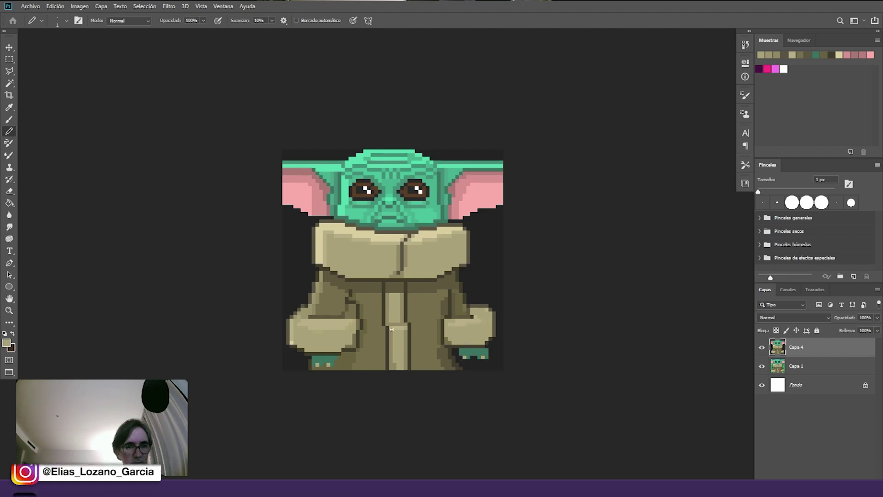
left_click(313, 324, "alt")
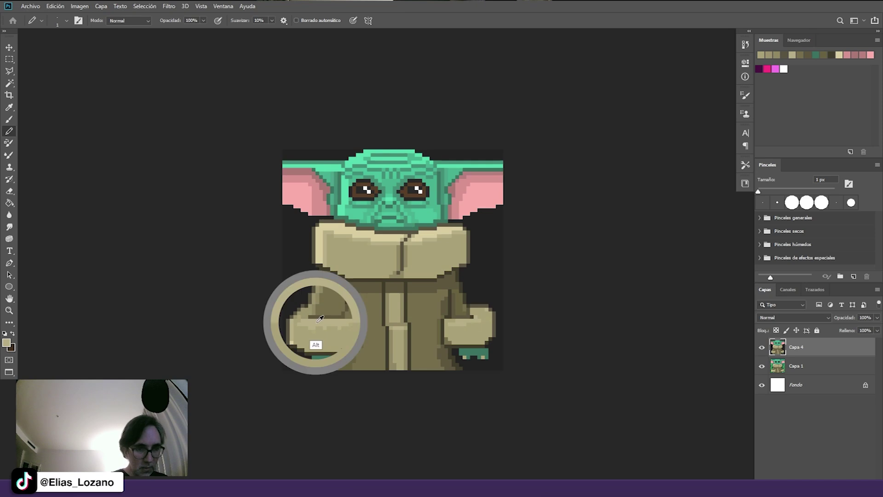
left_click(319, 321, "alt")
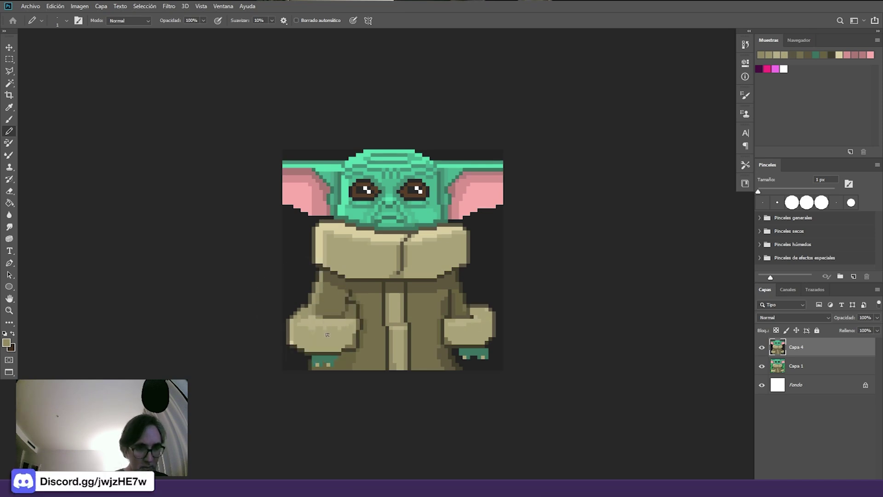
left_click(324, 323, "alt")
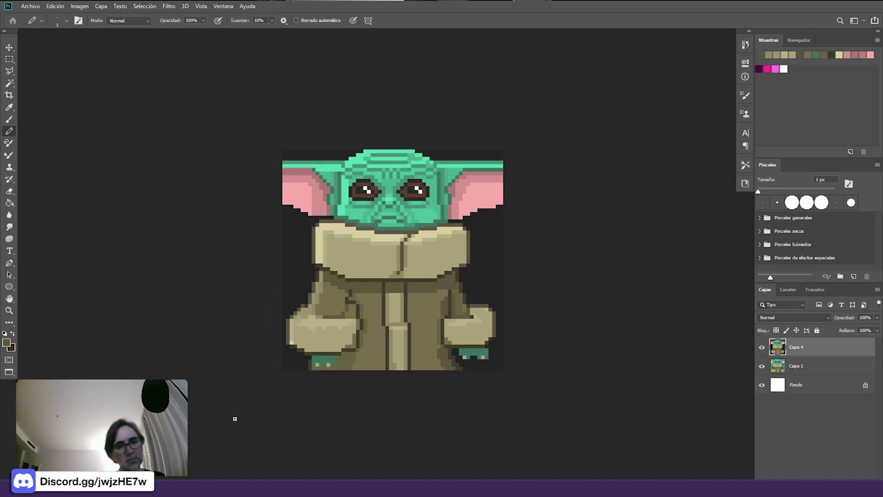
left_click(469, 324, "alt")
left_click(472, 317, "alt")
left_click(469, 317)
left_click(471, 322, "alt")
left_click(465, 308, "alt")
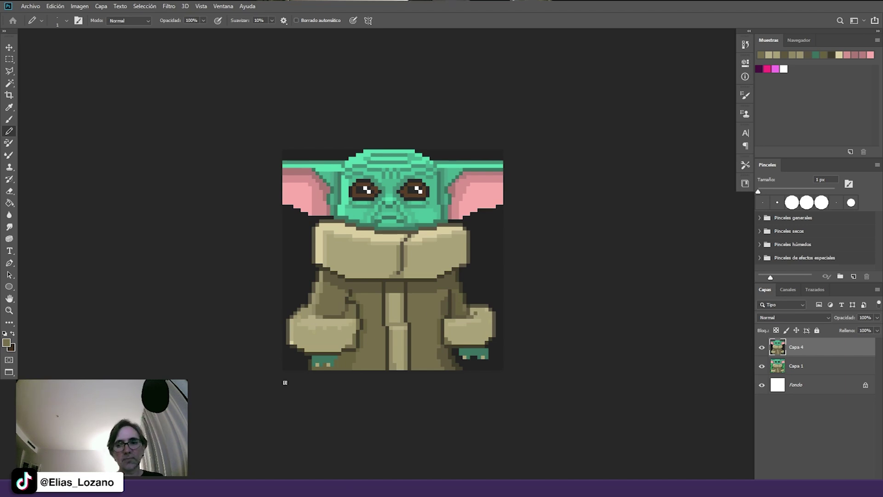
- Toggle Capa 4 off and on twice to compare the edits
left_click(762, 347)
left_click(762, 348)
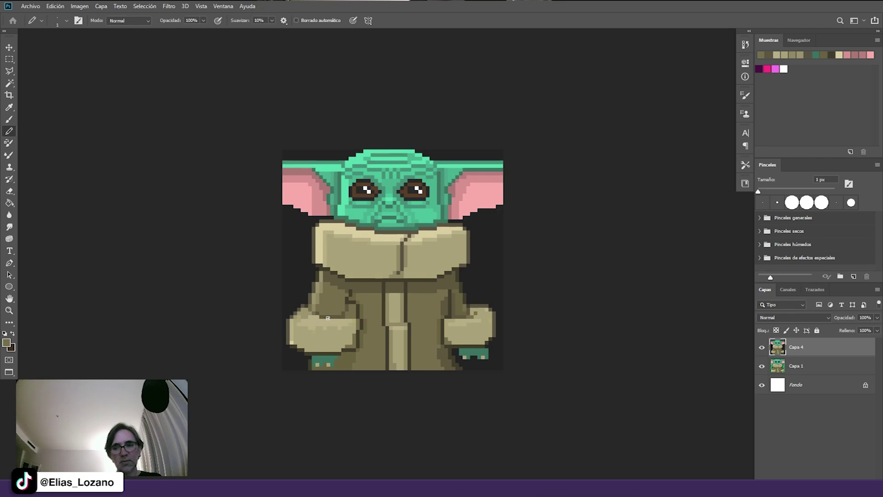
left_click(763, 349)
left_click(763, 349)
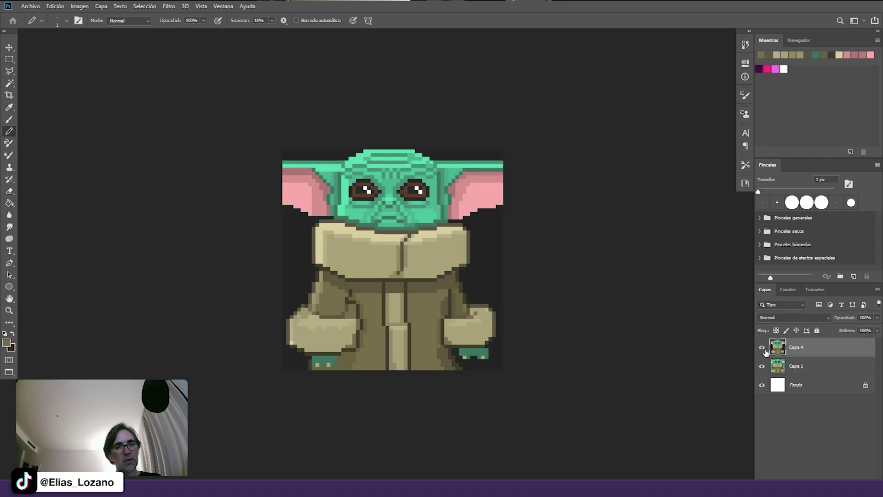
- Draw a dark olive edge up the left sleeve, redoing the first attempt
left_click(294, 306, "alt")
left_click_drag(292, 316, 288, 364)
key("ctrl+z")
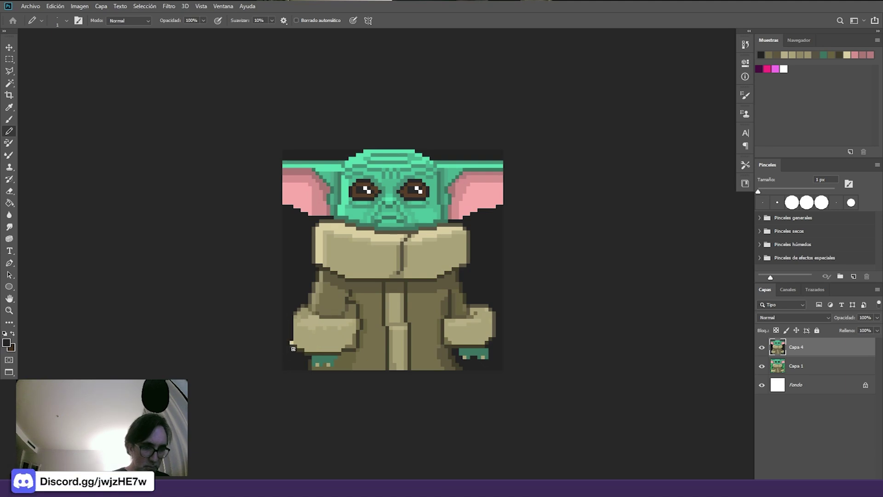
left_click(298, 351, "alt")
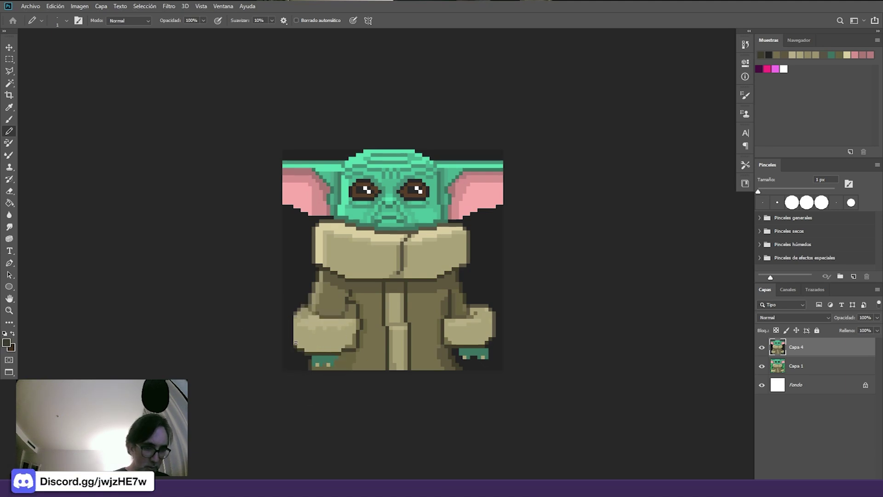
left_click_drag(292, 339, 292, 324)
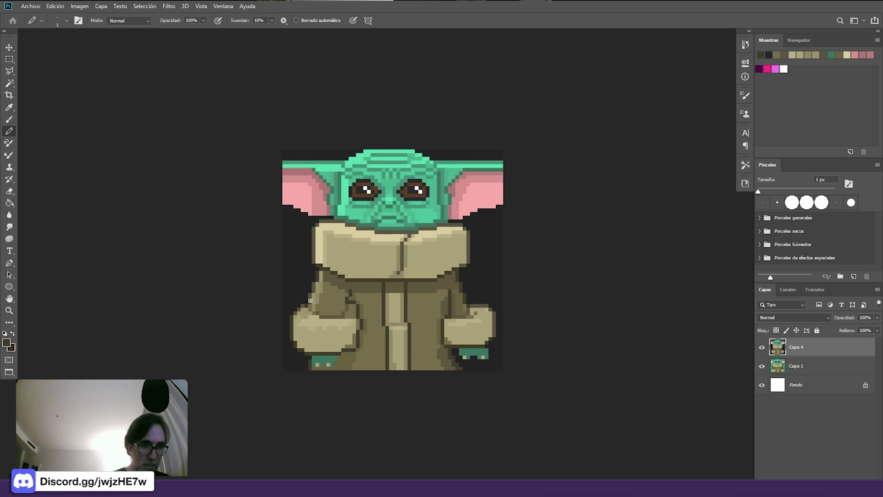
left_click(300, 310, "alt")
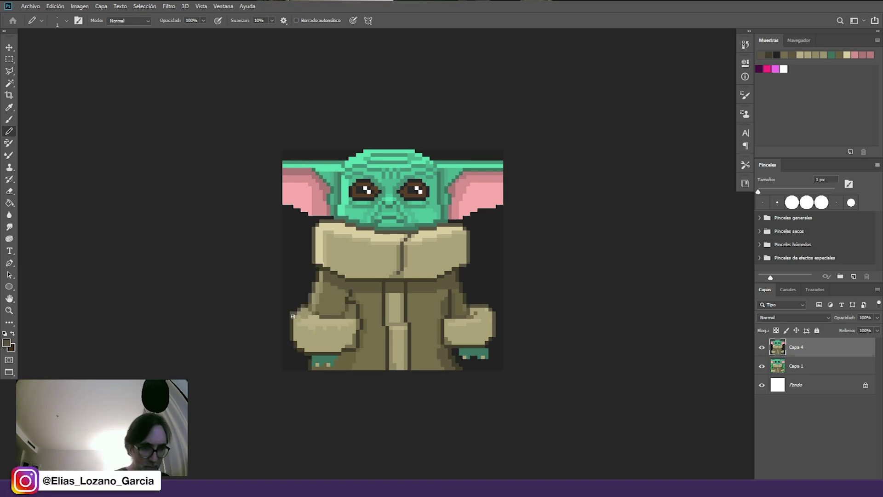
left_click(295, 319, "alt")
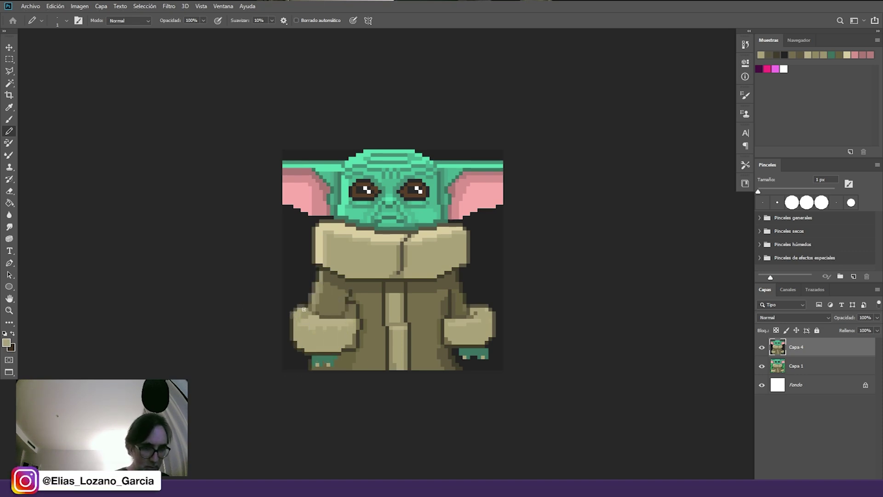
left_click(304, 341, "alt")
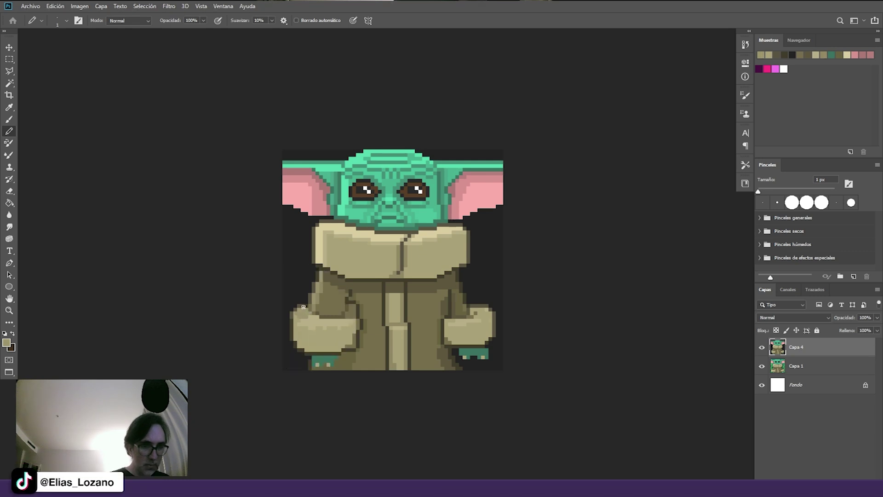
- Darken the collar's left edge and lower edge with dark olive lines
left_click(325, 233, "alt")
left_click_drag(321, 230, 321, 261)
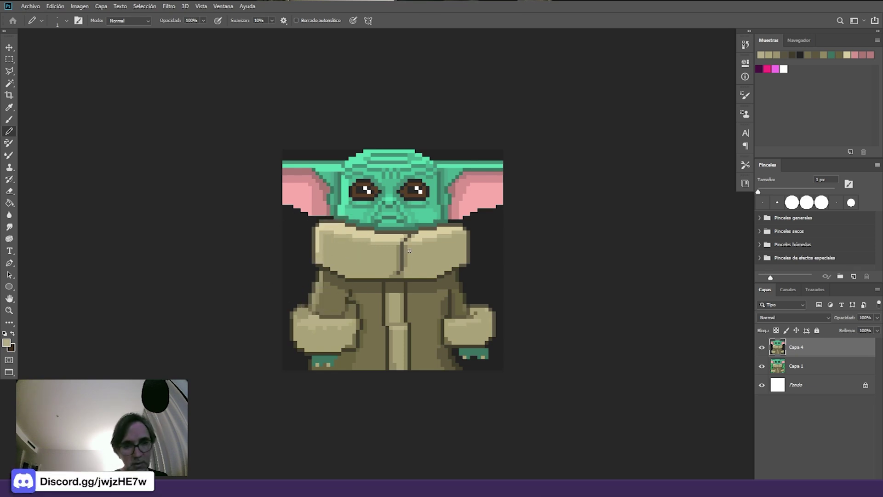
left_click(398, 272, "alt")
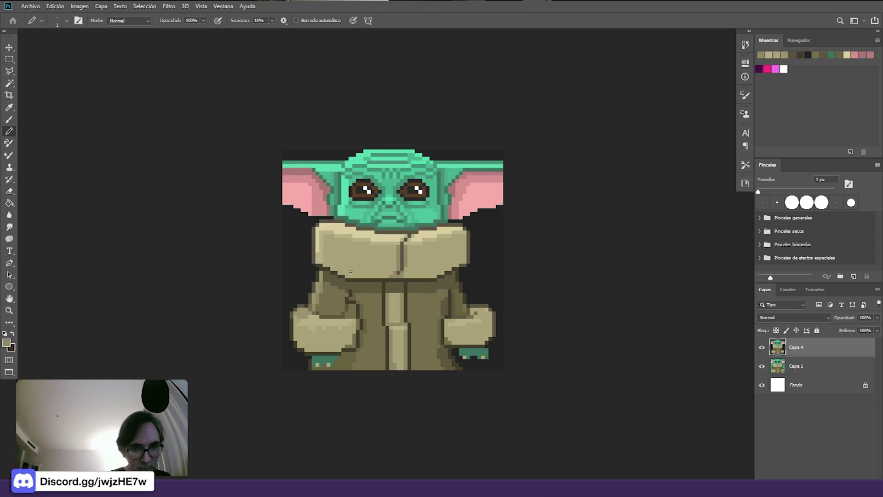
left_click_drag(340, 274, 450, 270)
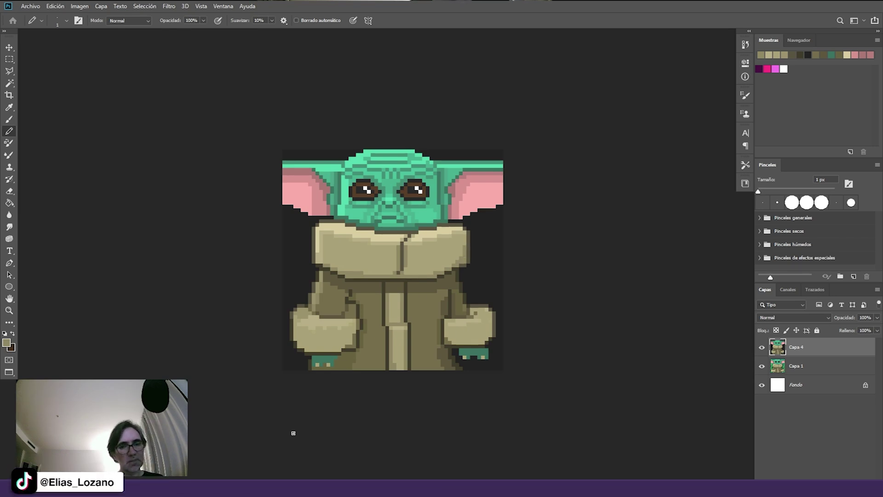
- On a new layer, paint white highlights across the head top, both ears and forehead
left_click(843, 484)
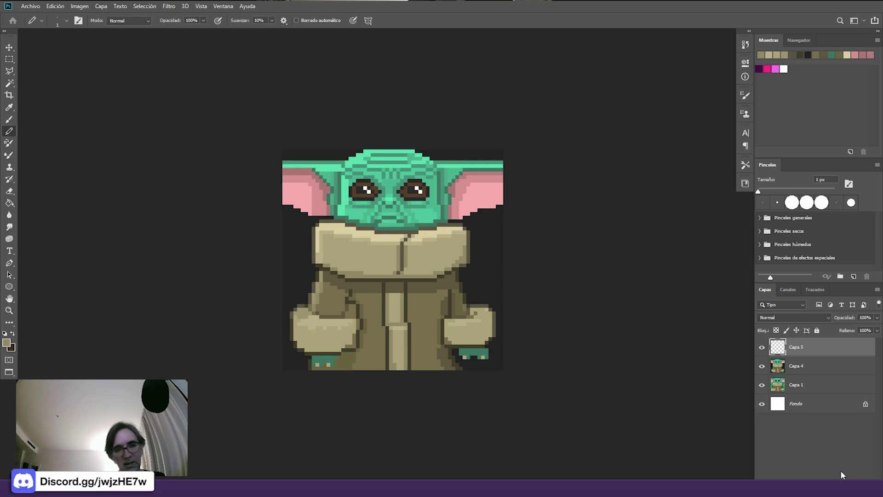
scroll(400, 179, "up", 6)
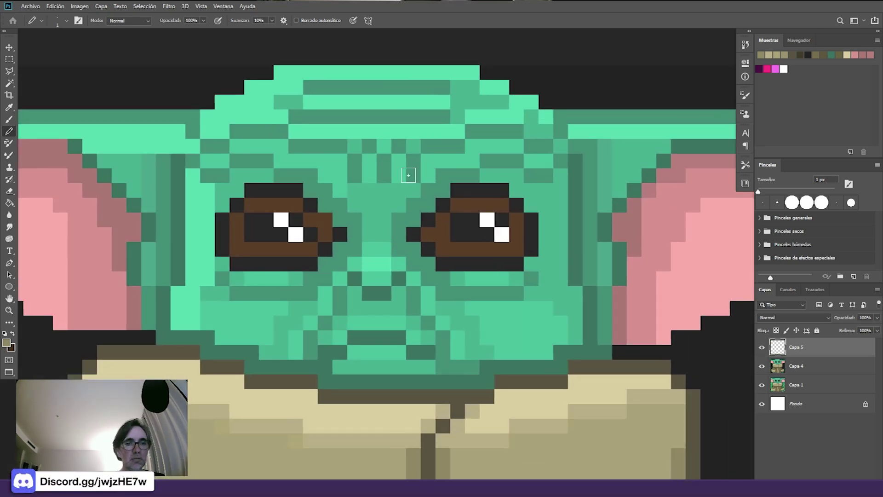
left_click(293, 234, "alt")
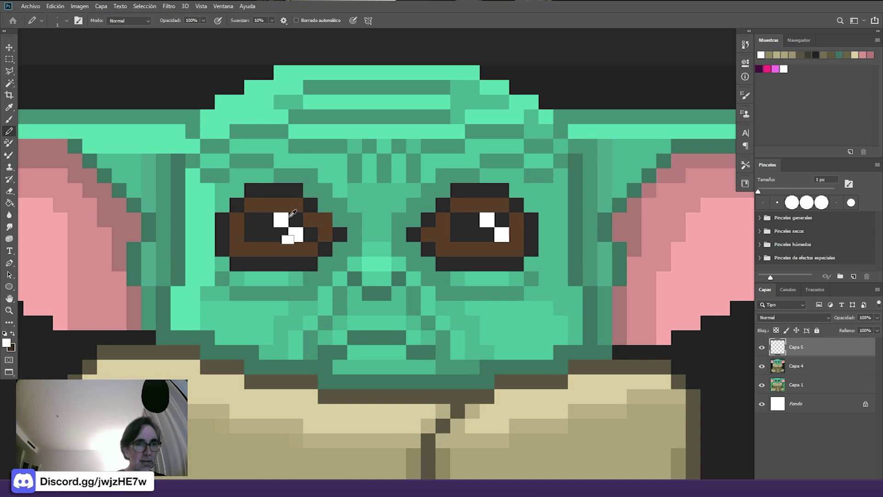
scroll(386, 234, "down", 3)
mouse_move(359, 152)
left_mouse_down()
mouse_move(413, 175)
mouse_move(417, 153)
left_mouse_up()
left_click_drag(269, 182, 245, 183)
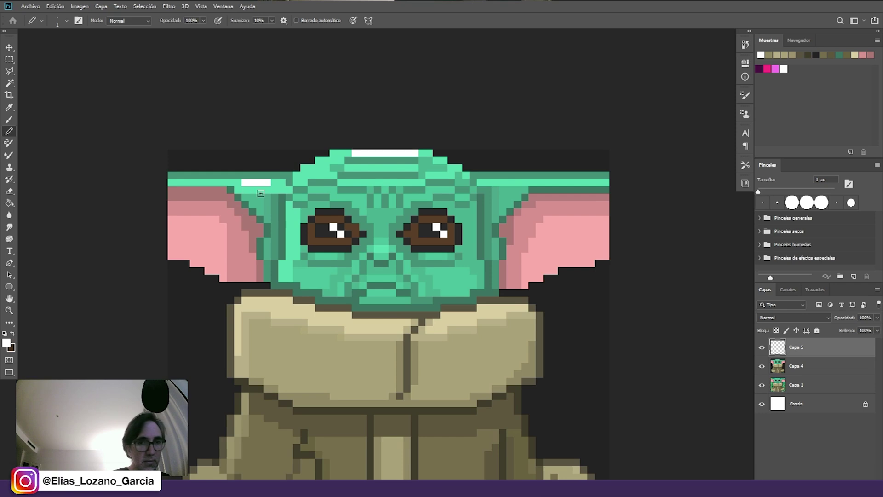
left_click_drag(541, 181, 515, 182)
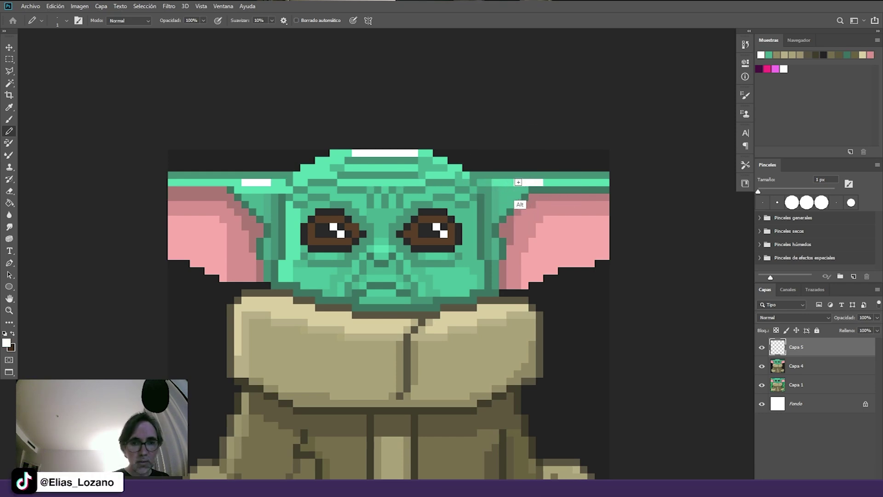
mouse_move(367, 170)
left_mouse_down()
mouse_move(395, 168)
mouse_move(388, 183)
left_mouse_up()
- Add mirrored white highlight pixels on the forehead and one on the nose
left_click(347, 197)
left_click(356, 204)
left_click(419, 198)
left_click(408, 205)
left_click(385, 249)
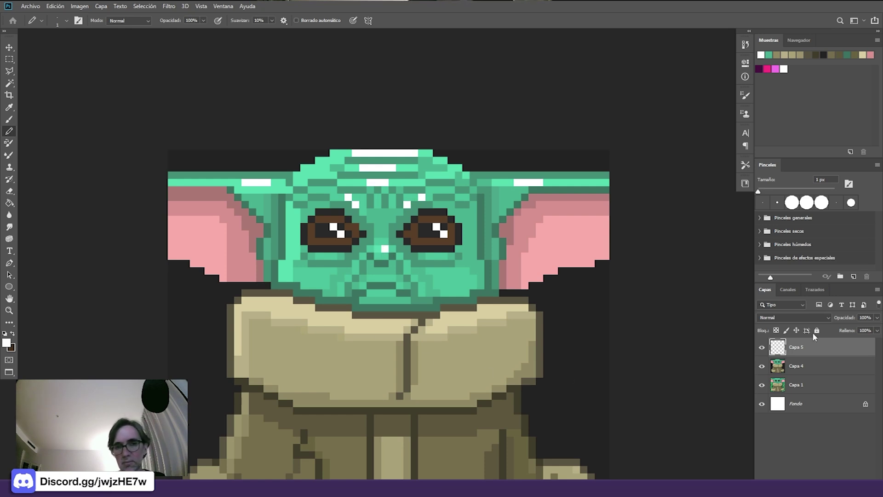
- Fade the highlight layer to 41% opacity
scroll(509, 297, "down", 5)
left_click_drag(506, 311, 426, 320)
left_click(877, 318)
left_click_drag(877, 328, 851, 334)
left_click(817, 368)
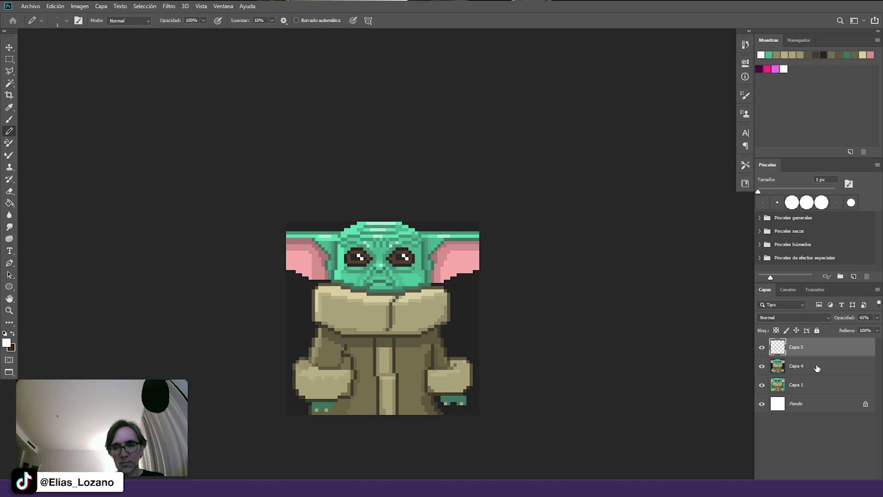
- Merge the highlights into Capa 4, then Magic Wand the dark background and copy it to a new layer
left_click(816, 368, "shift")
key("ctrl+e")
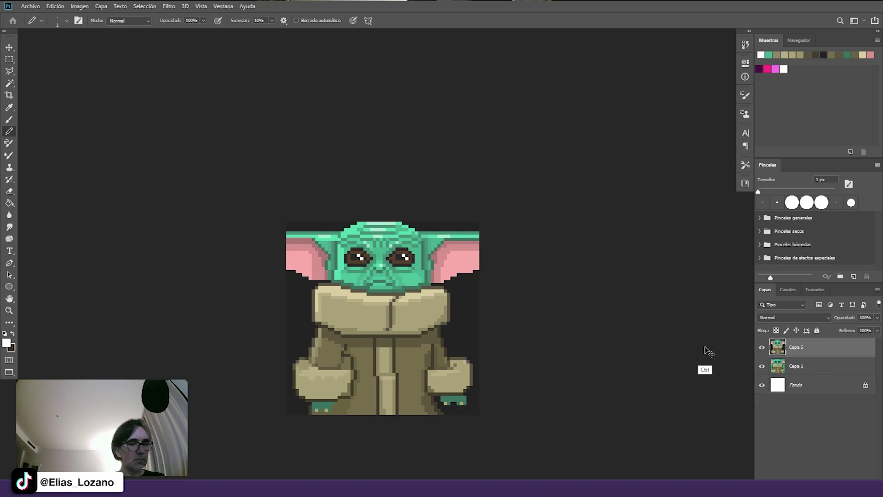
left_click(9, 107)
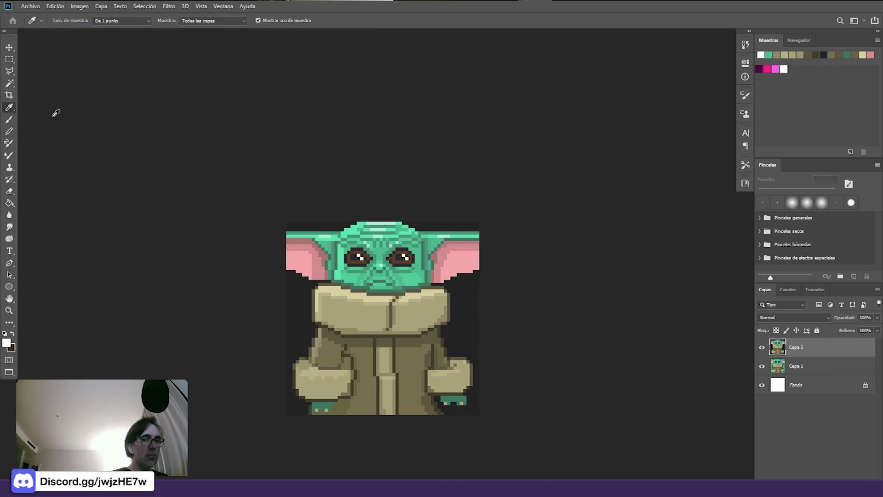
left_click(469, 302)
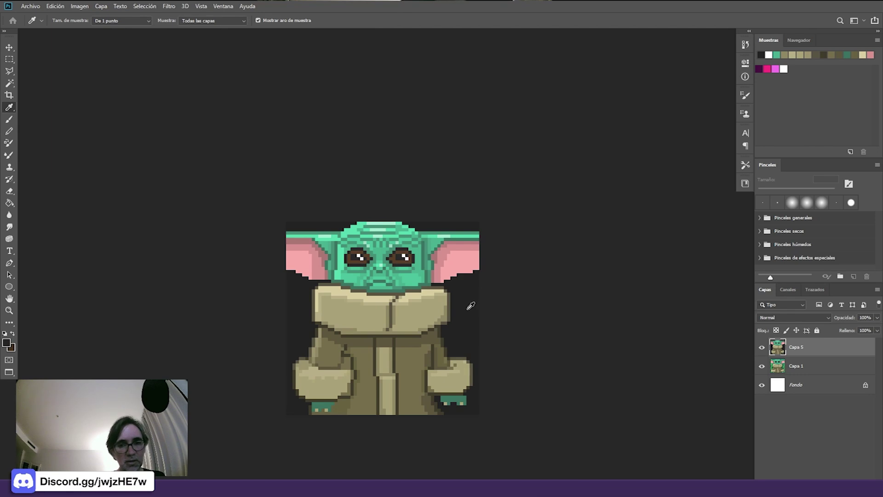
left_click(10, 84)
left_click(465, 328)
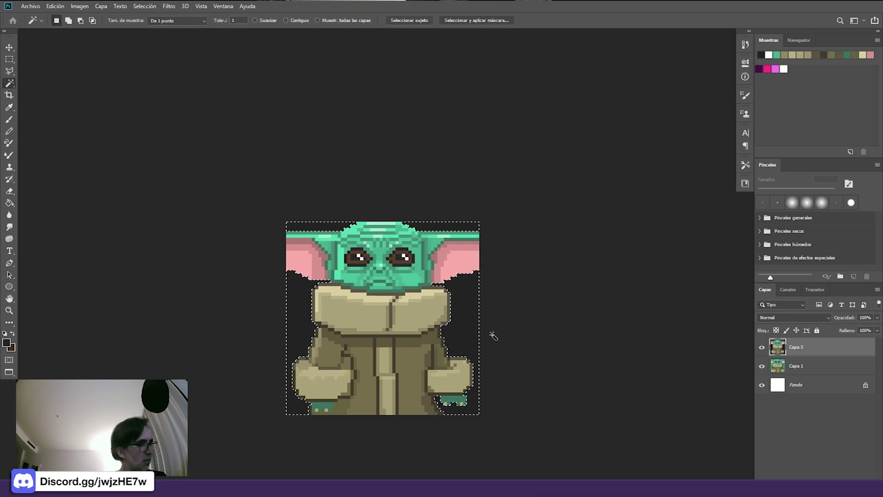
key("ctrl+shift+j")
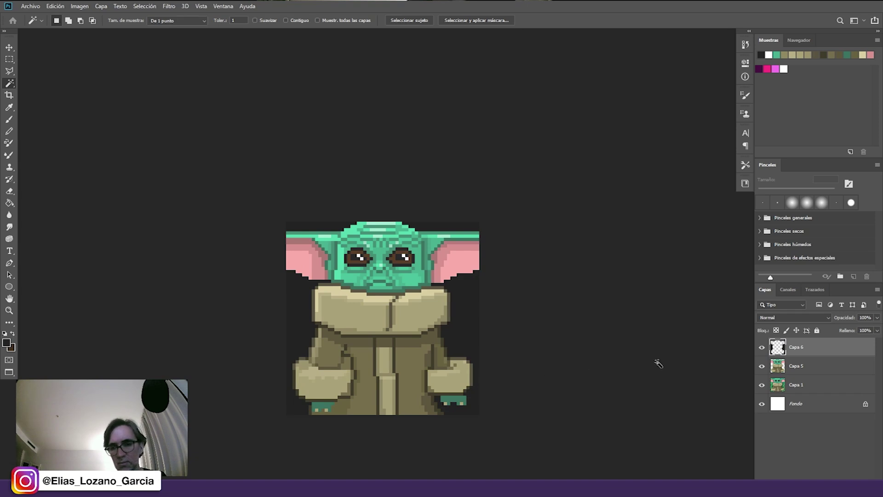
- Set the new background layer to Color blending at 55% opacity, then hide it
left_click(762, 347)
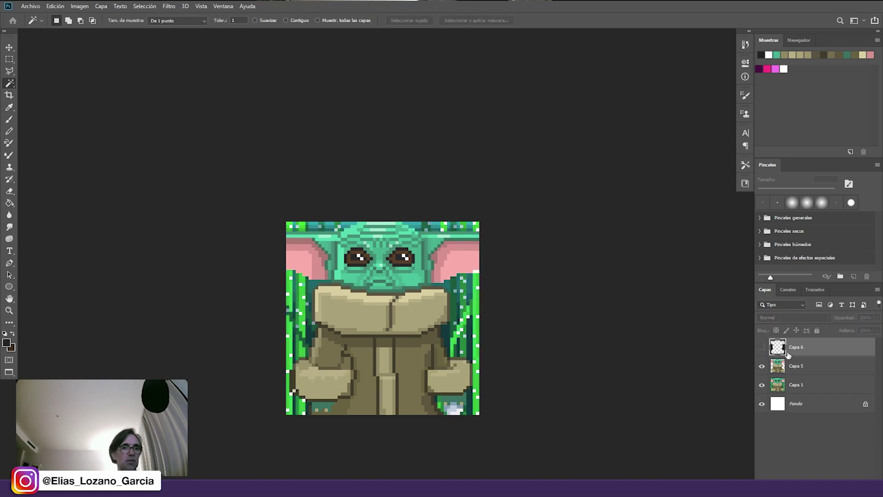
left_click(762, 347)
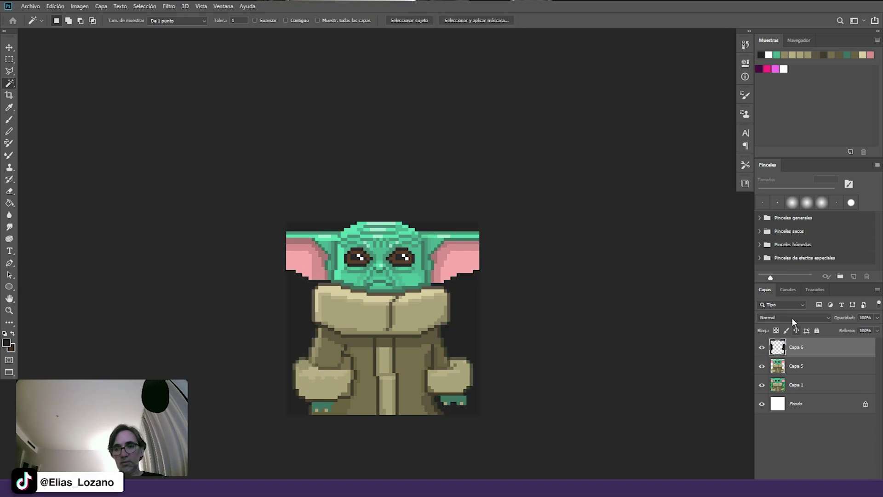
left_click(793, 318)
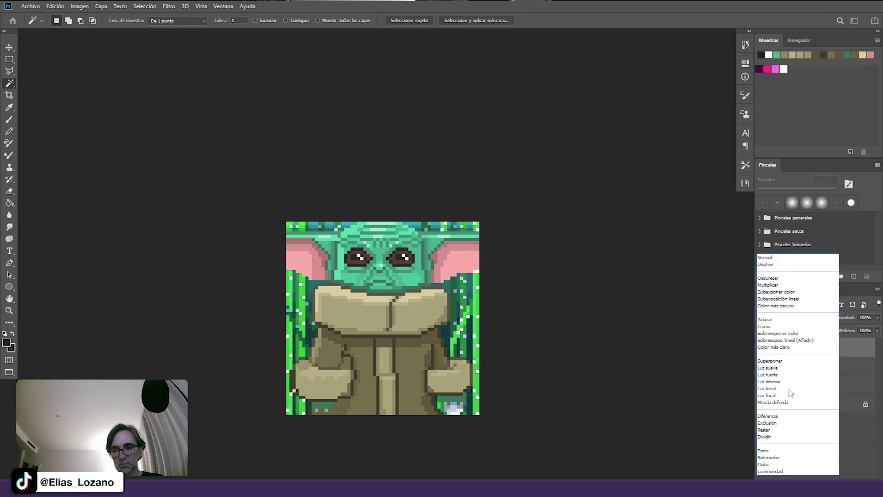
left_click(788, 465)
left_click_drag(877, 328, 836, 338)
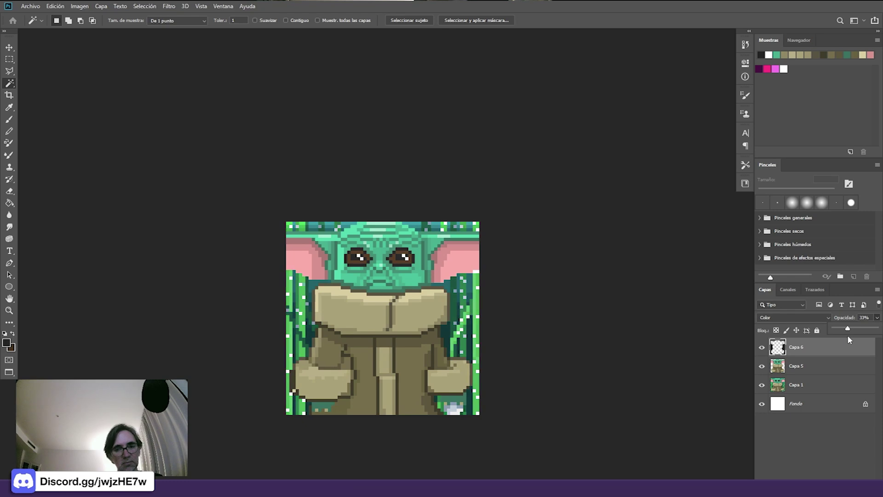
left_click_drag(860, 332, 854, 334)
left_click(762, 347)
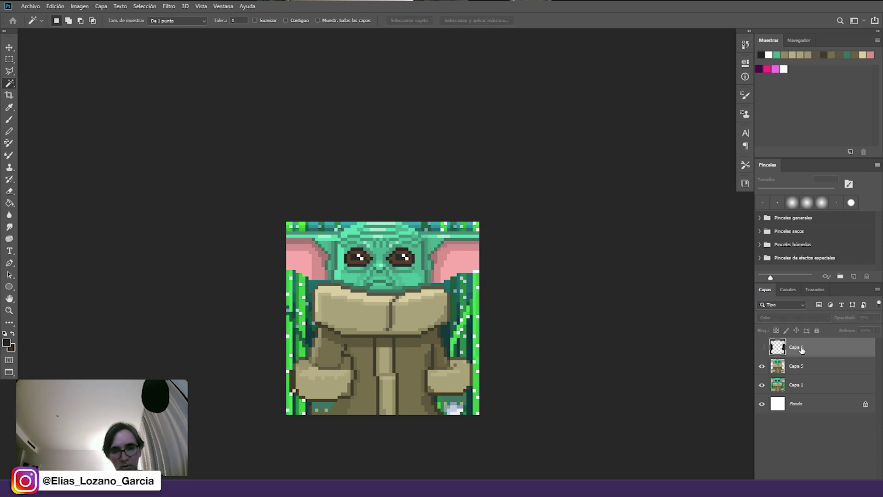
- On Capa 1, select the white grass speckles, shift the selection up 1 pixel and copy to a new layer
left_click(803, 387)
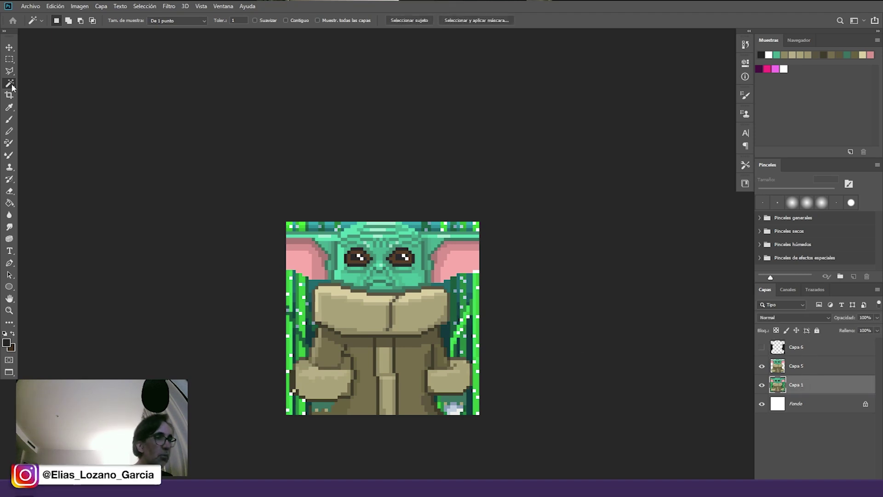
scroll(459, 361, "up", 2)
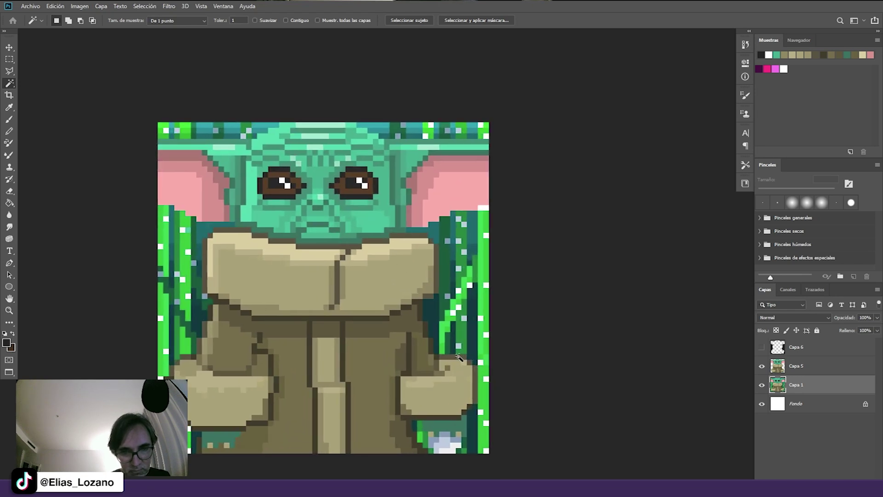
left_click(459, 345)
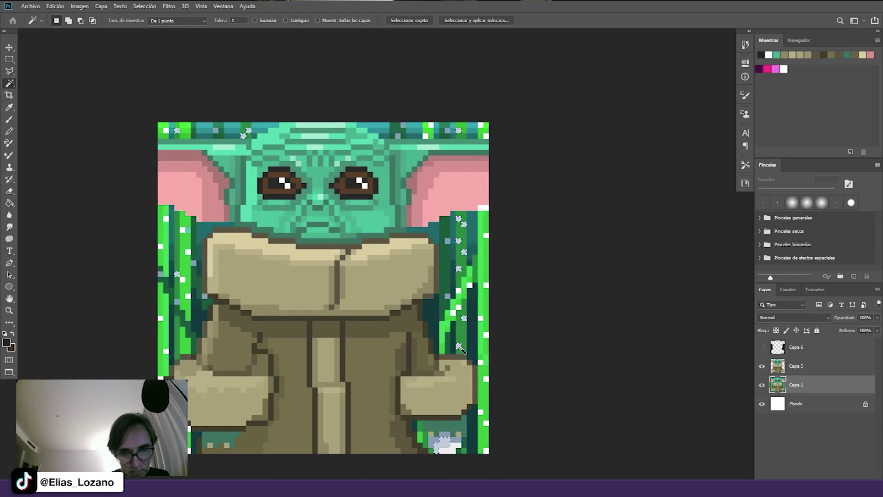
left_click(453, 312, "shift")
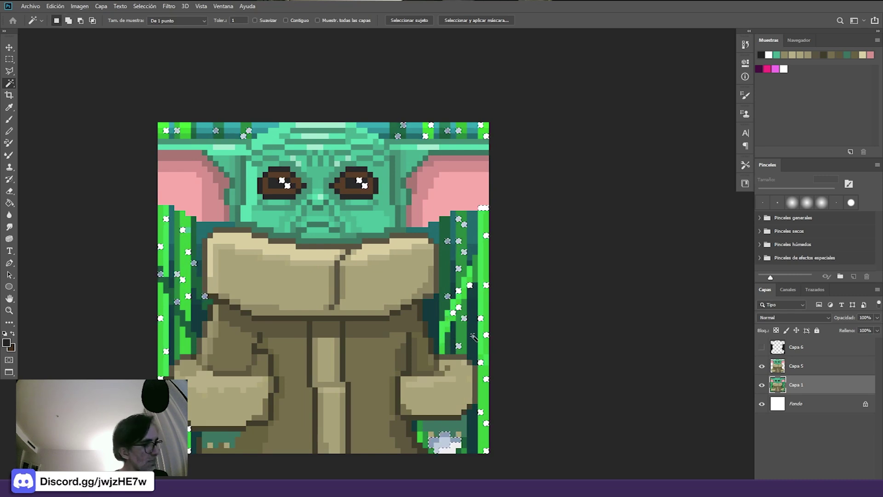
key("m")
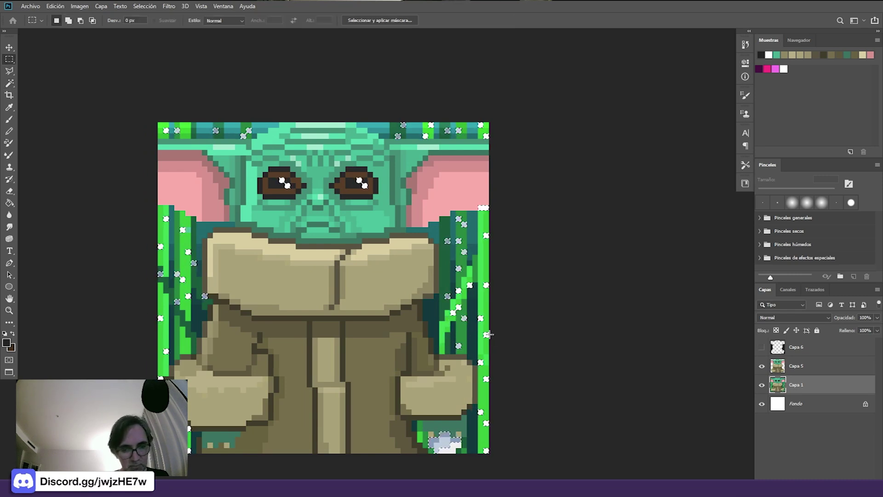
key("Up")
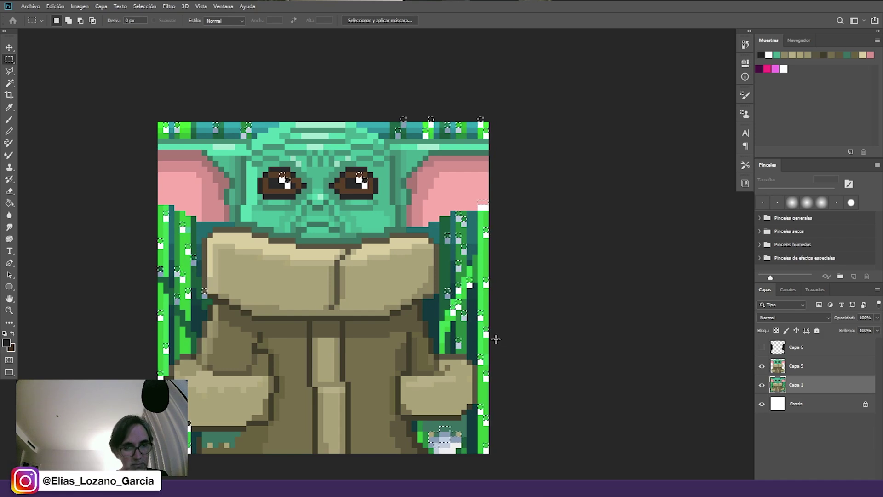
key("ctrl+j")
- Nudge the patch layer down 1 pixel over the speckles and compare with the layers toggled
key("c")
key("v")
key("Down")
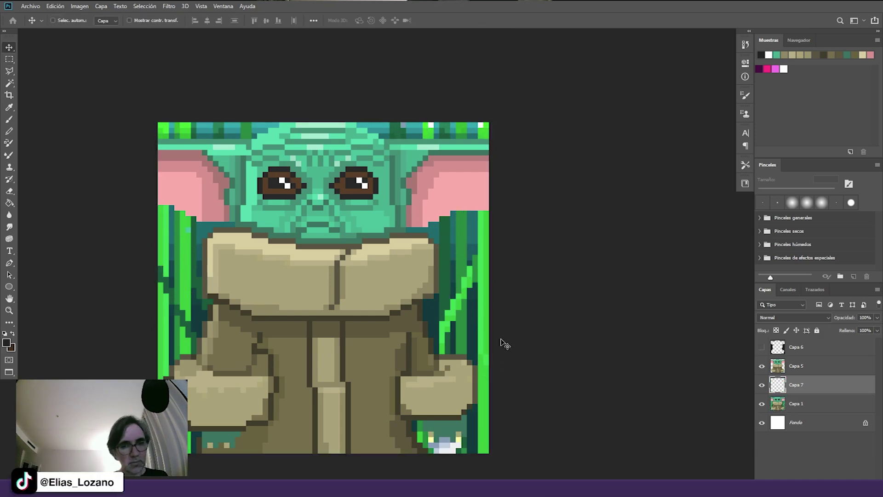
left_click_drag(499, 341, 484, 358)
left_click_drag(494, 347, 496, 307)
left_click(762, 385)
left_click(762, 385)
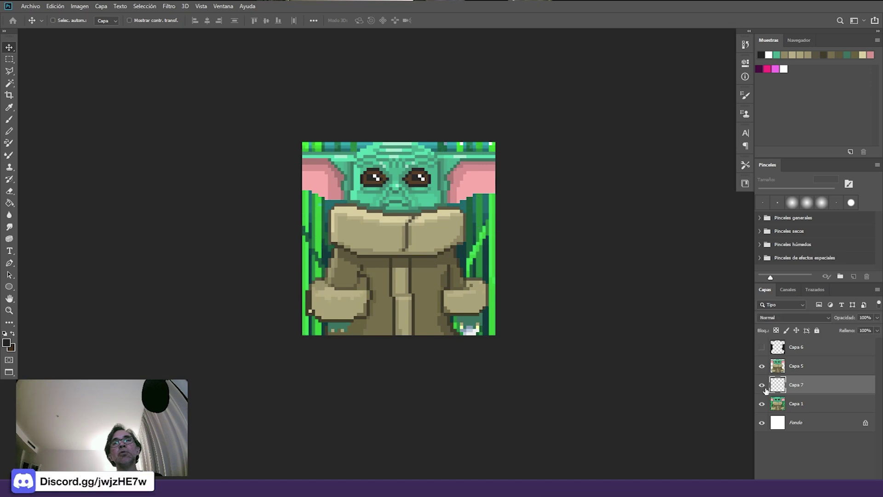
left_click(762, 347)
left_click(762, 349)
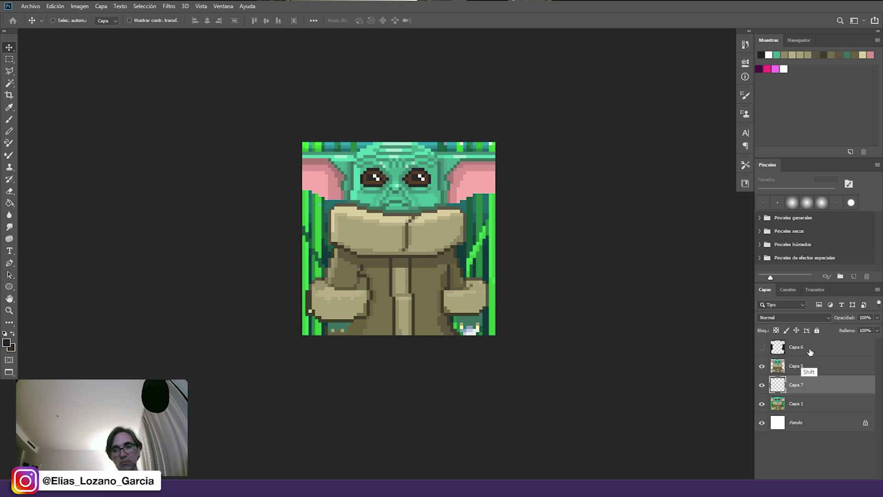
- Merge Capa 6, Capa 5 and Capa 7 into one layer and compare it on and off
left_click(808, 352, "shift")
key("ctrl+e")
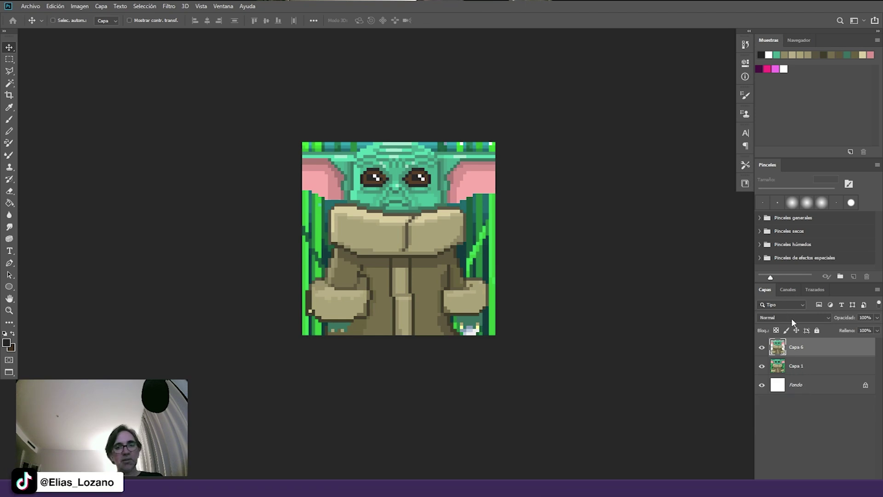
left_click(763, 348)
left_click(762, 350)
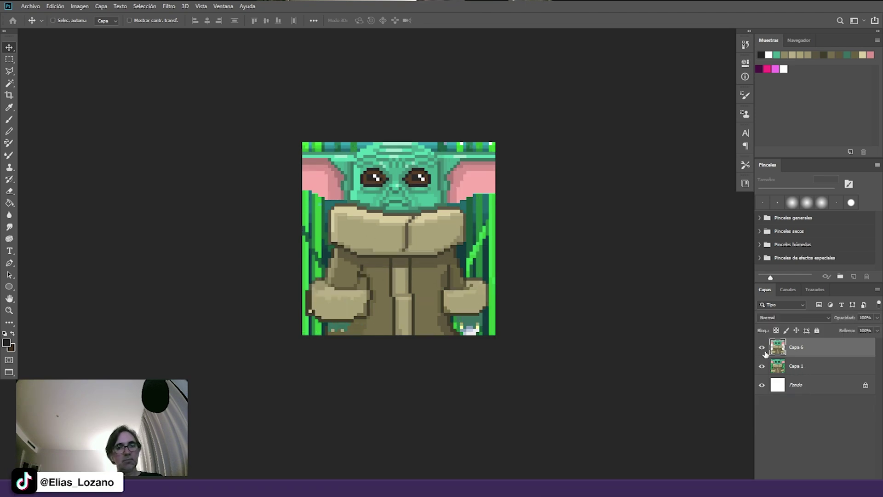
left_click(764, 349)
left_click(763, 348)
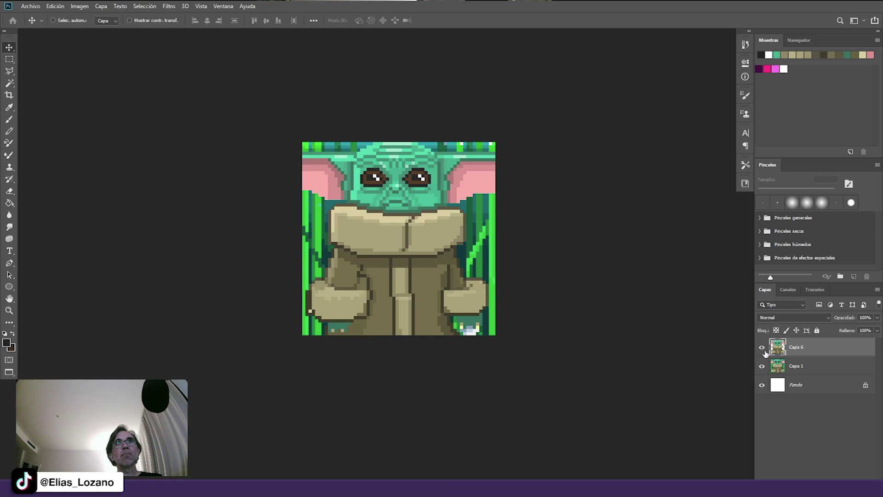
left_click(764, 348)
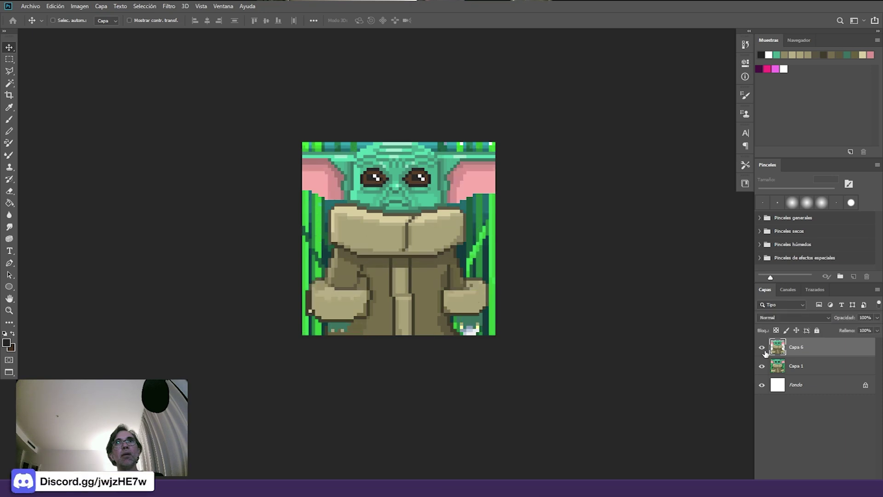
left_click(763, 350)
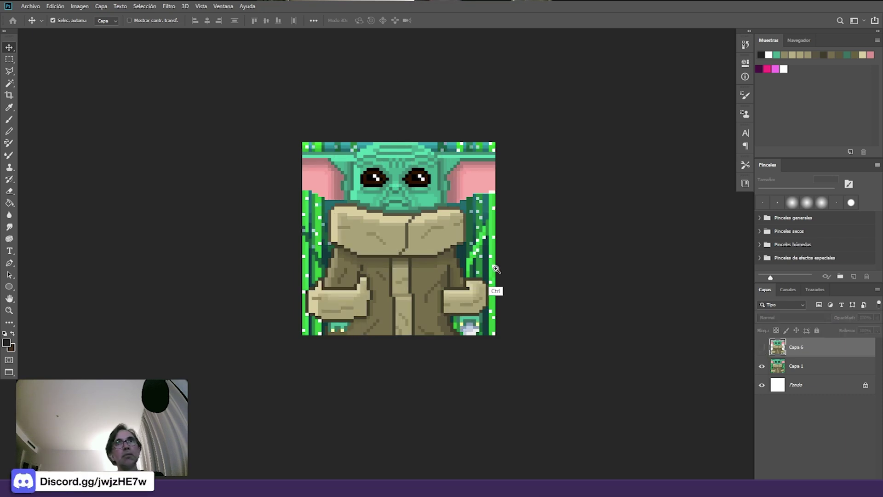
scroll(495, 277, "up", 1)
left_click_drag(495, 277, 497, 264)
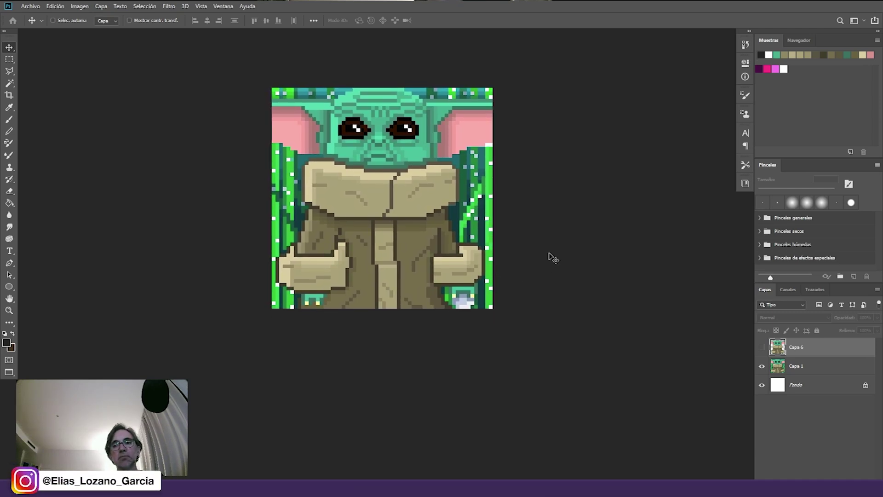
left_click(763, 349)
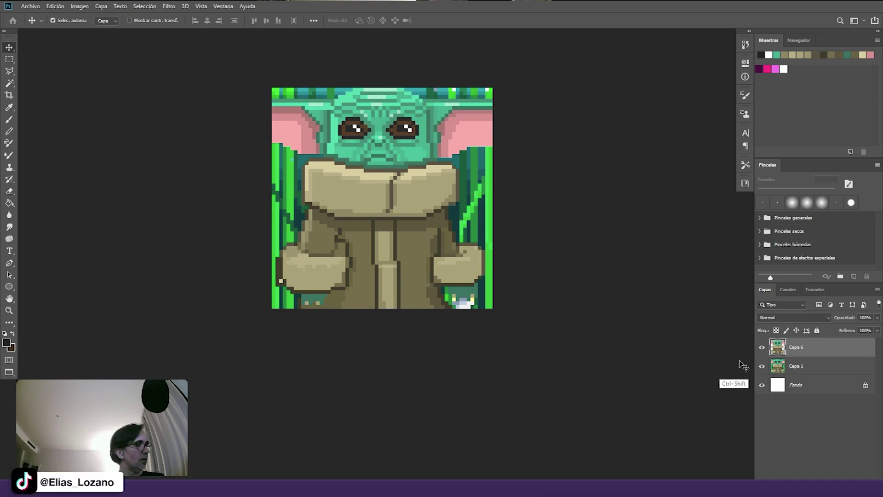
- Save the artwork as Yoda.psd and close the document
key("ctrl+s")
type("Xe")
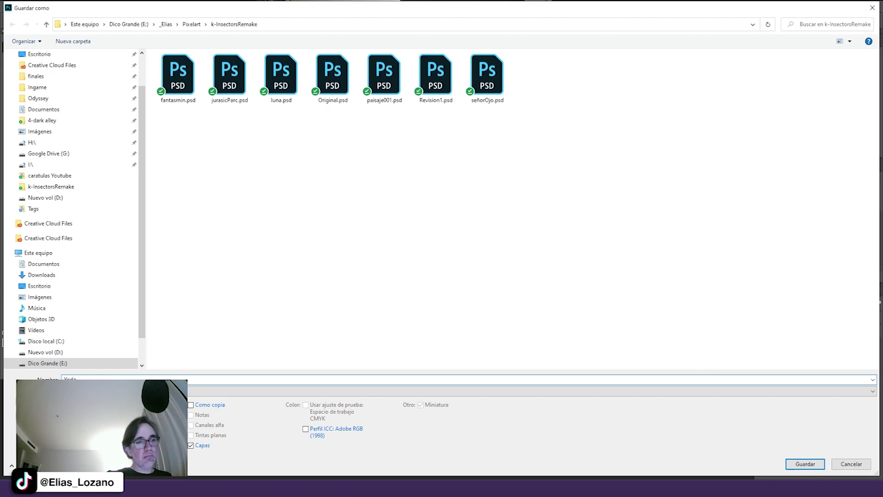
type("da")
key("Return")
key("Return")
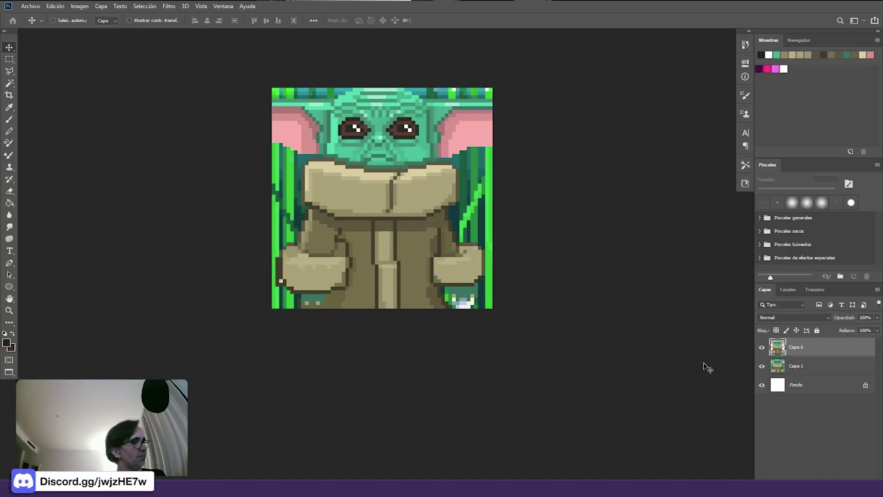
key("ctrl+w")
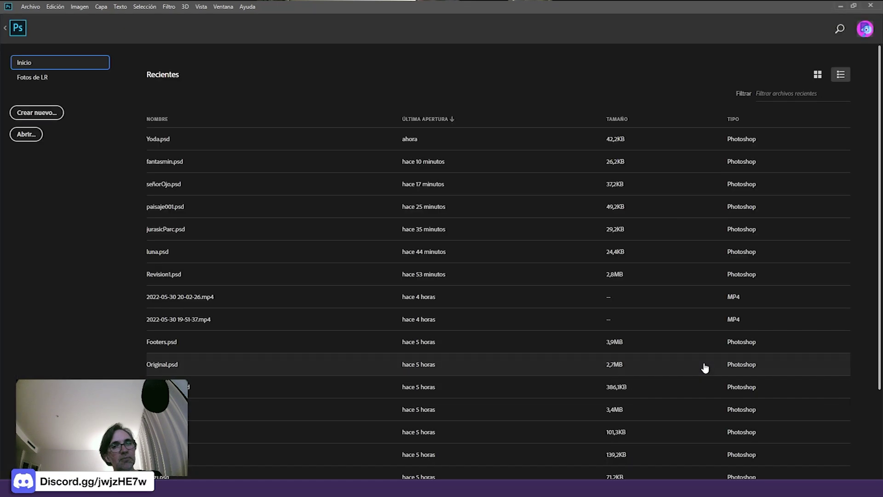